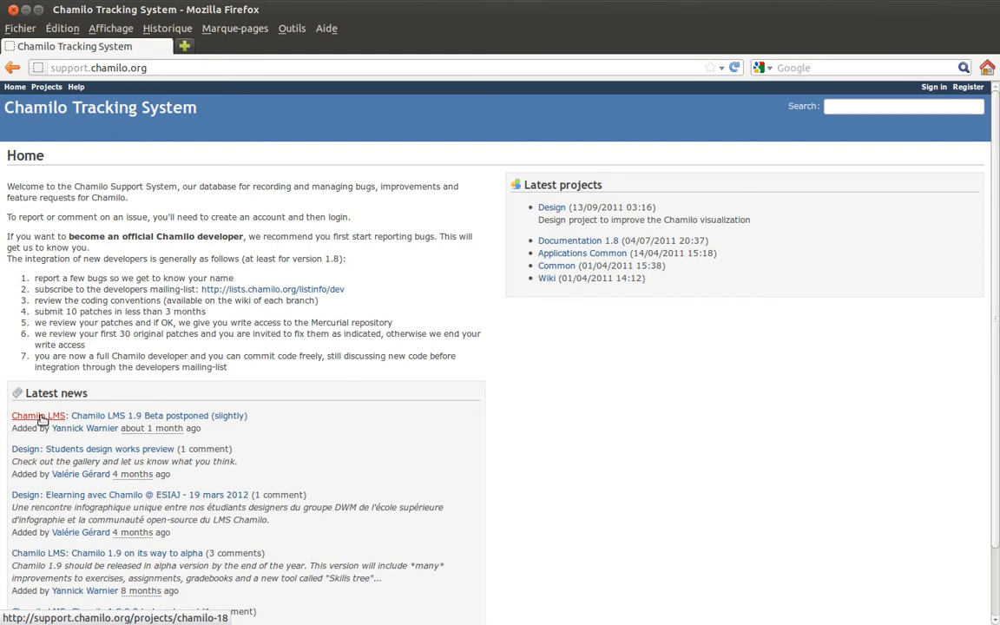
# Step: Open the Chamilo LMS project from the latest news in a new browser tab
pyautogui.middleClick(40, 417)
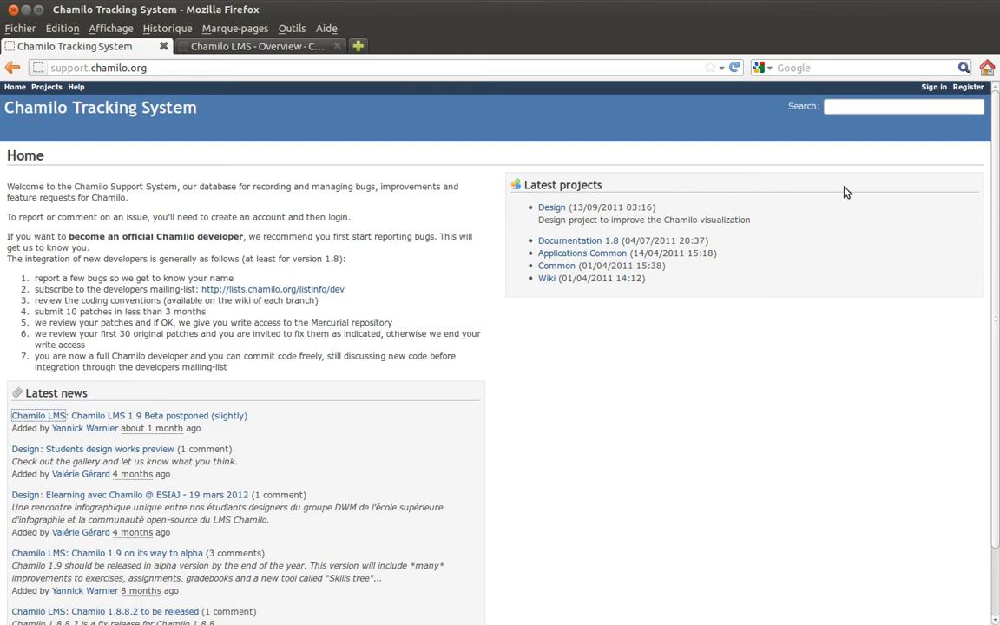
# Step: Open the account registration form and fill in the password confirmation
pyautogui.click(969, 88)
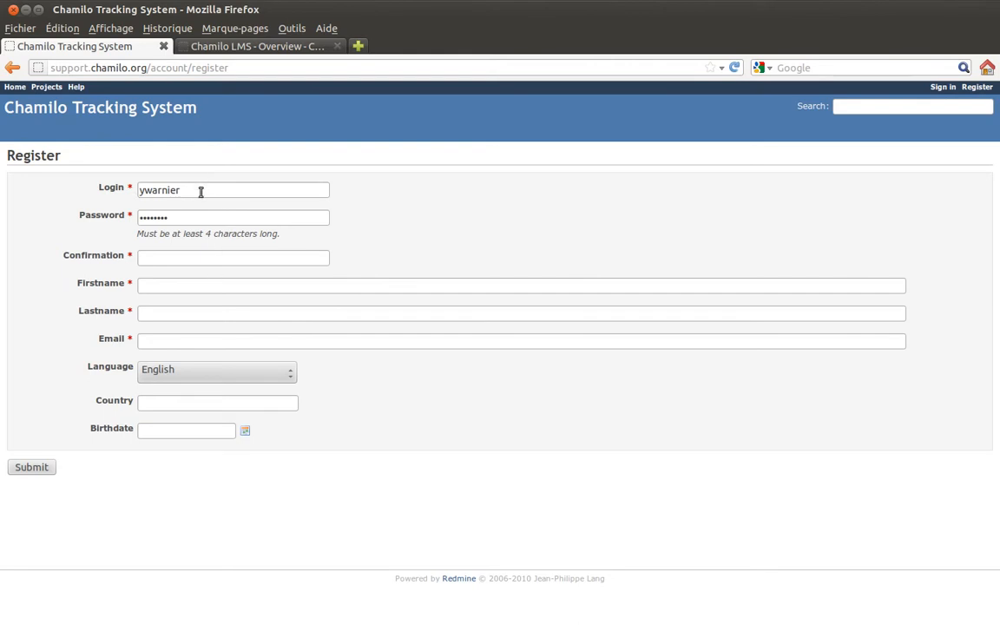
pyautogui.moveTo(201, 190); pyautogui.dragTo(82, 188)
pyautogui.click(94, 185)
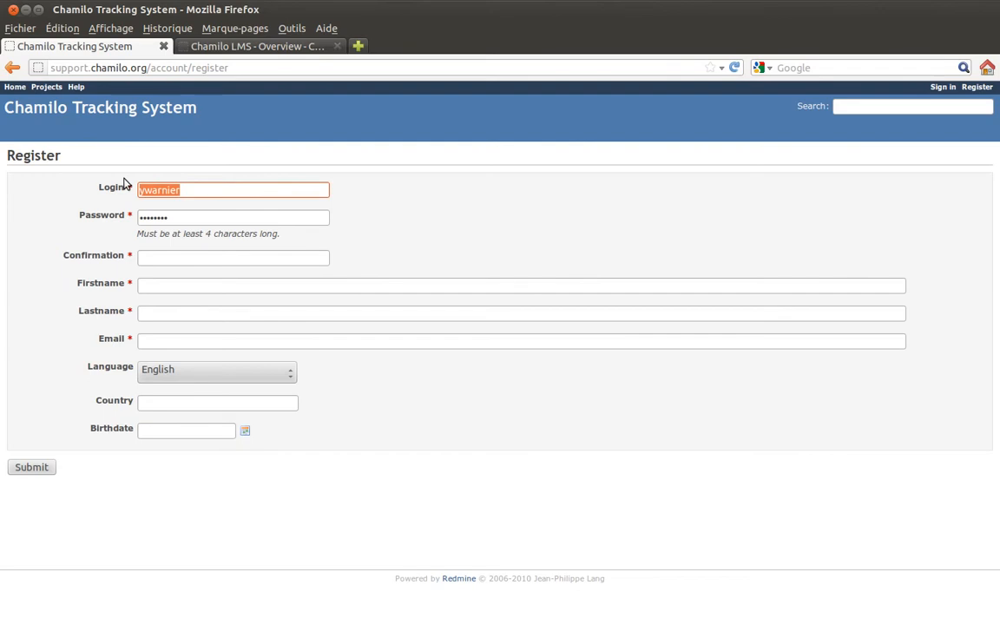
pyautogui.press('Tab')
pyautogui.press('Tab')
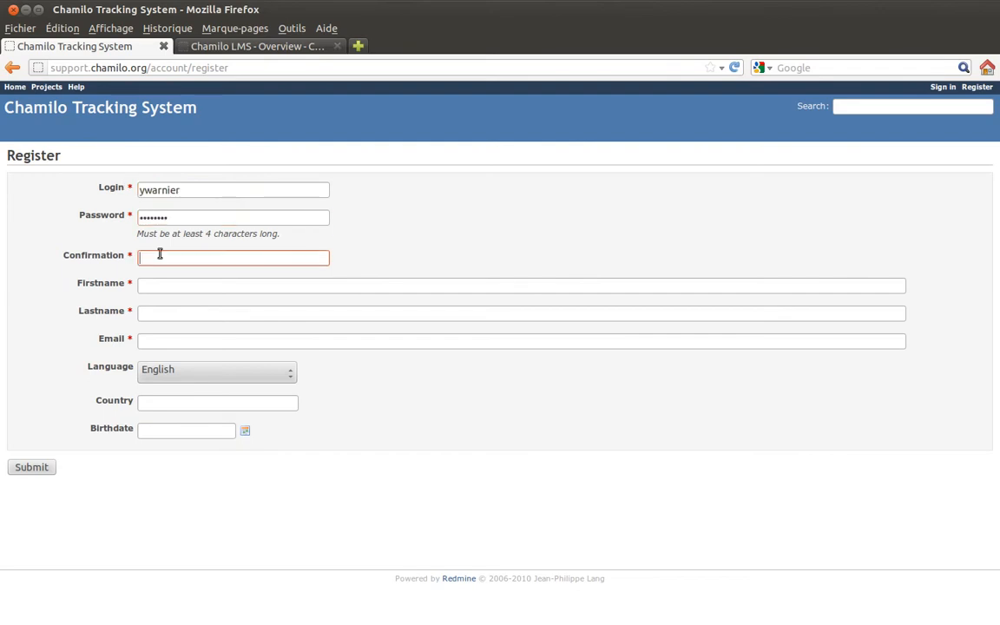
pyautogui.write('••••••••')
pyautogui.click(168, 291)
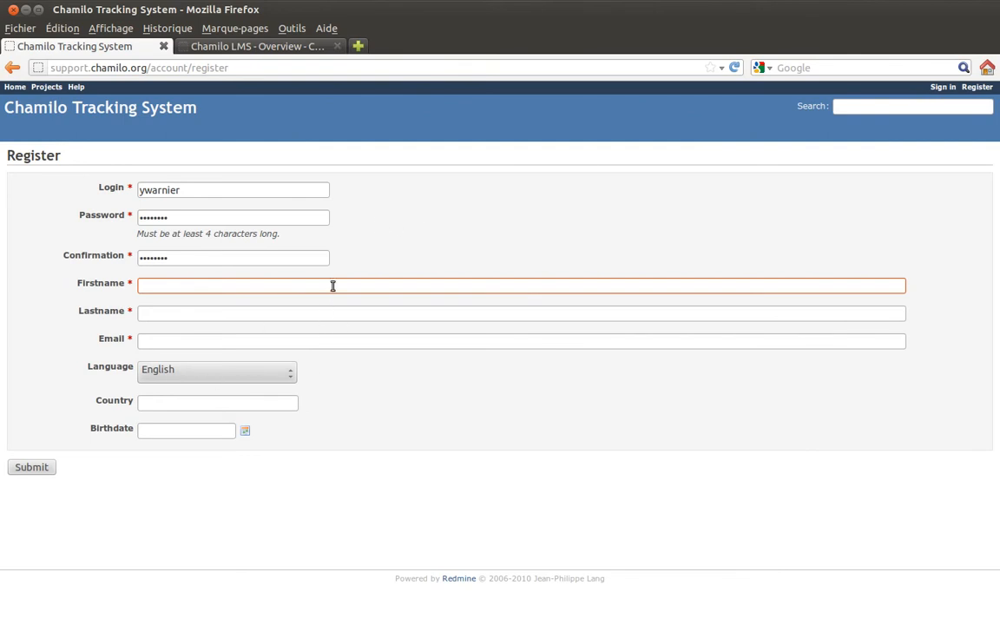
pyautogui.moveTo(50, 68); pyautogui.dragTo(146, 68)
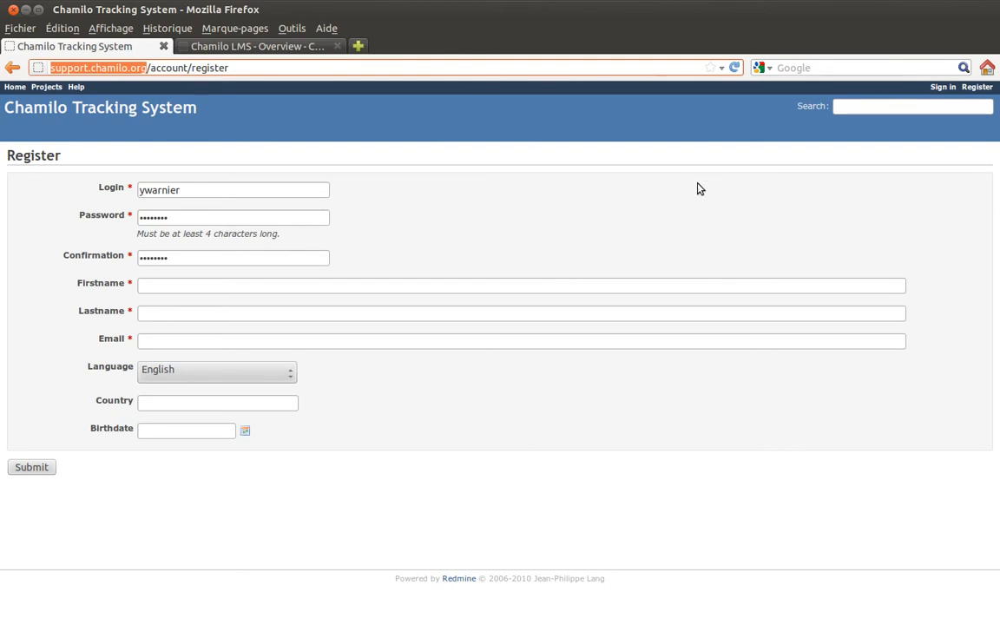
# Step: Sign in to the tracking system with the prefilled credentials and the Stay logged in option enabled
pyautogui.click(942, 88)
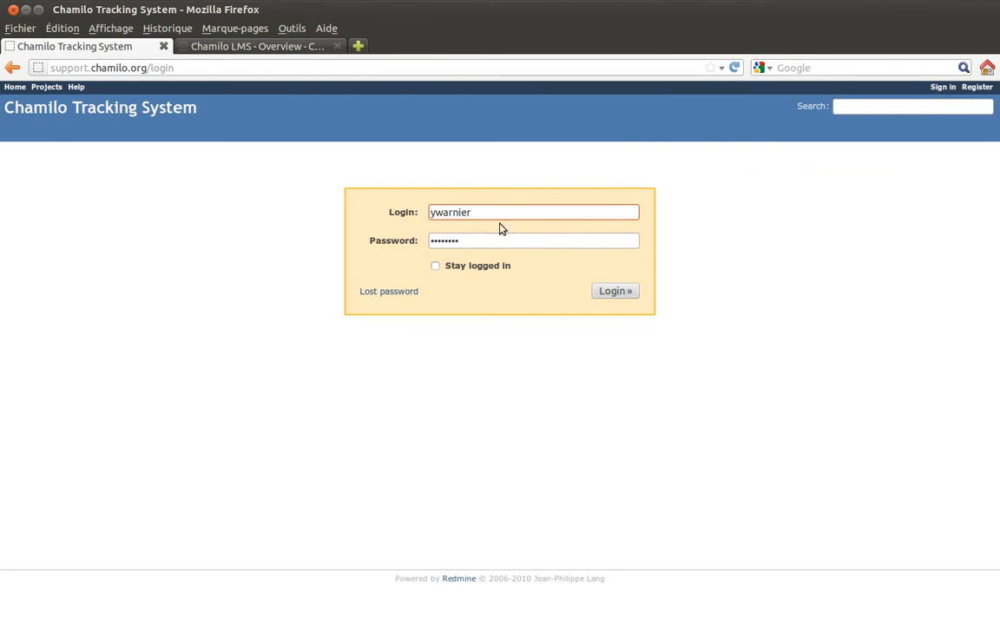
pyautogui.click(436, 266)
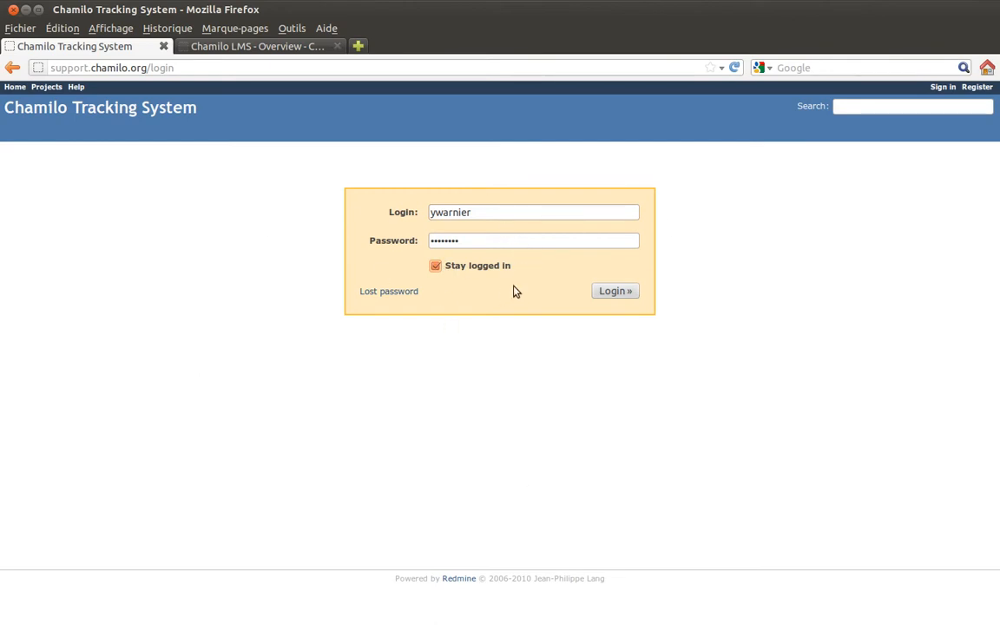
pyautogui.click(612, 291)
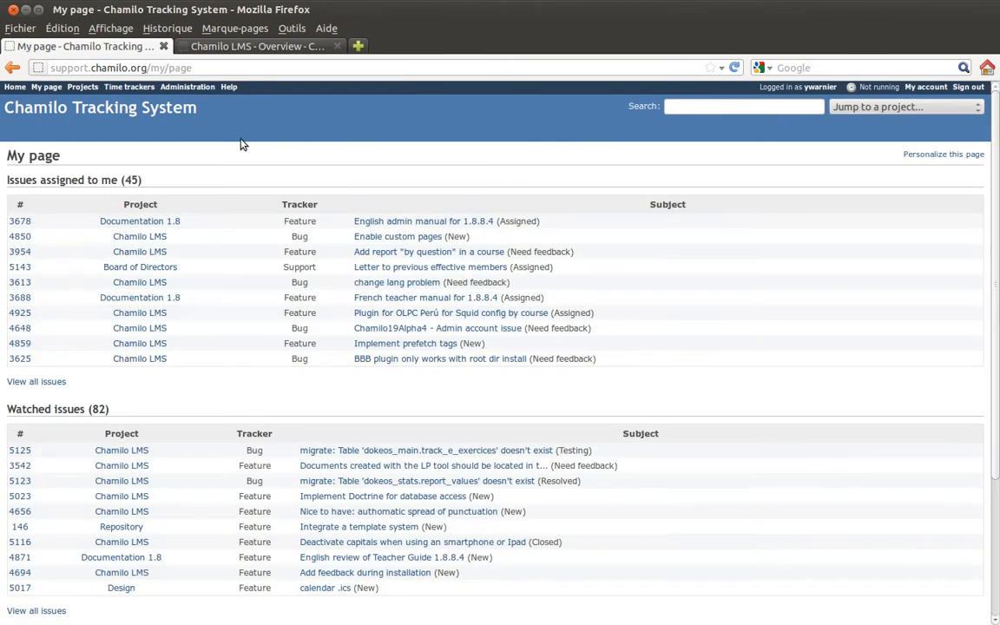
# Step: Review the assigned issues, watched issues and spent time sections on My page
pyautogui.moveTo(199, 67); pyautogui.dragTo(148, 67)
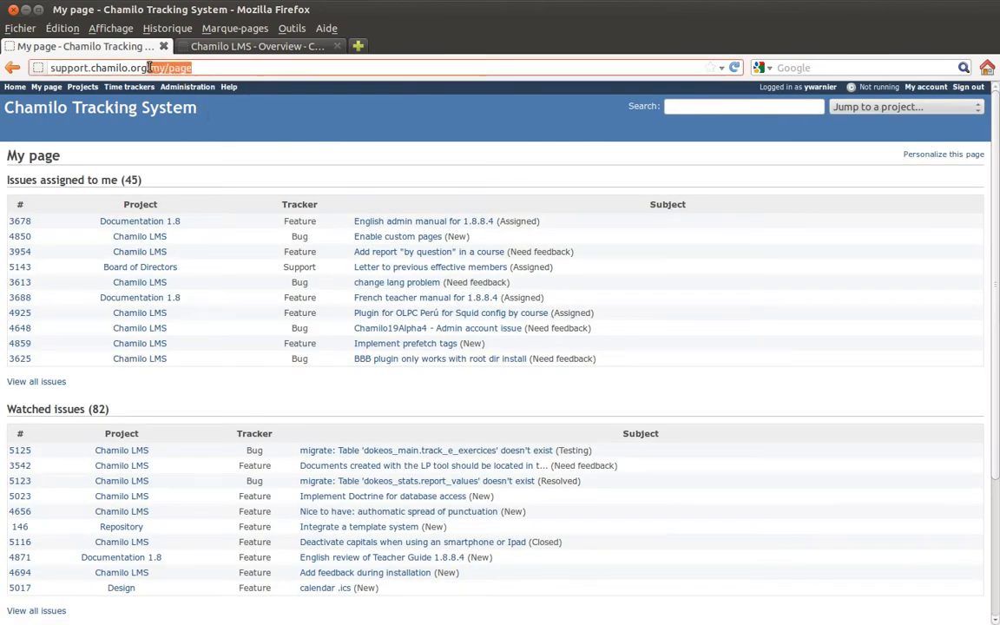
pyautogui.click(244, 68)
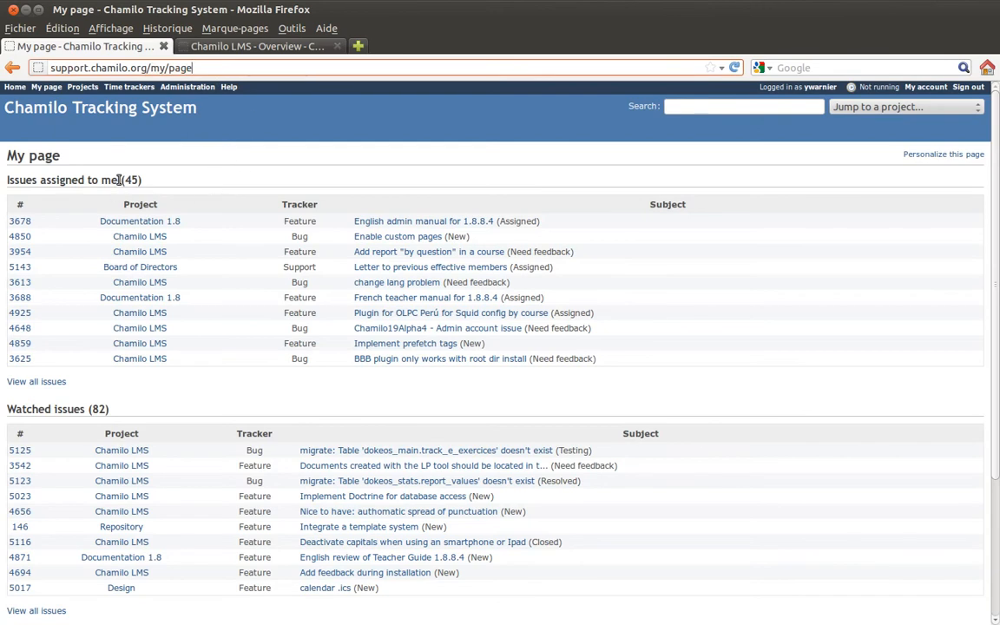
pyautogui.scroll(-1, 247, 187)
pyautogui.scroll(-3, 247, 187)
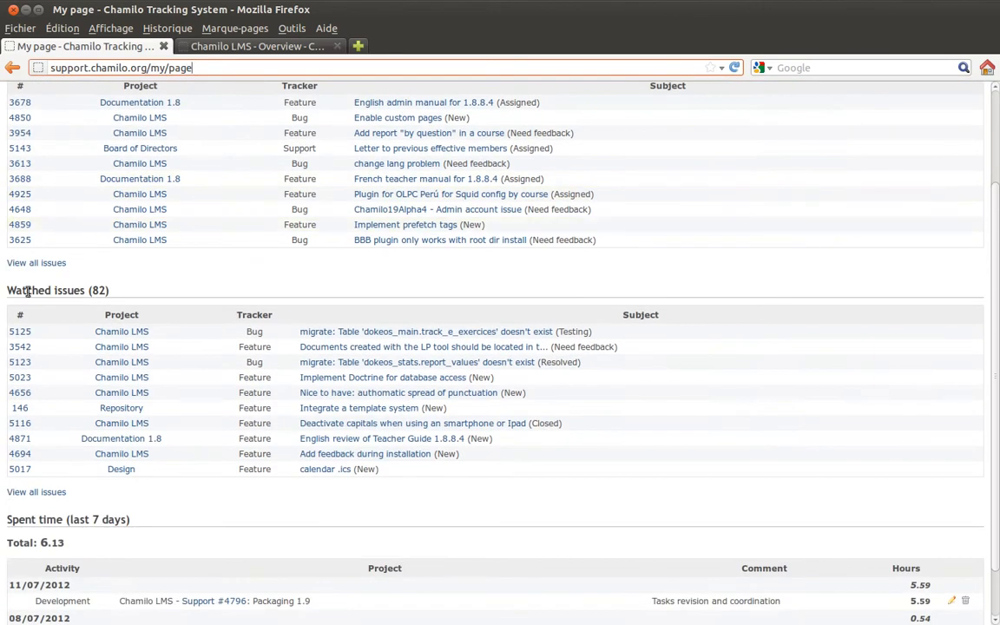
pyautogui.scroll(-2, 220, 286)
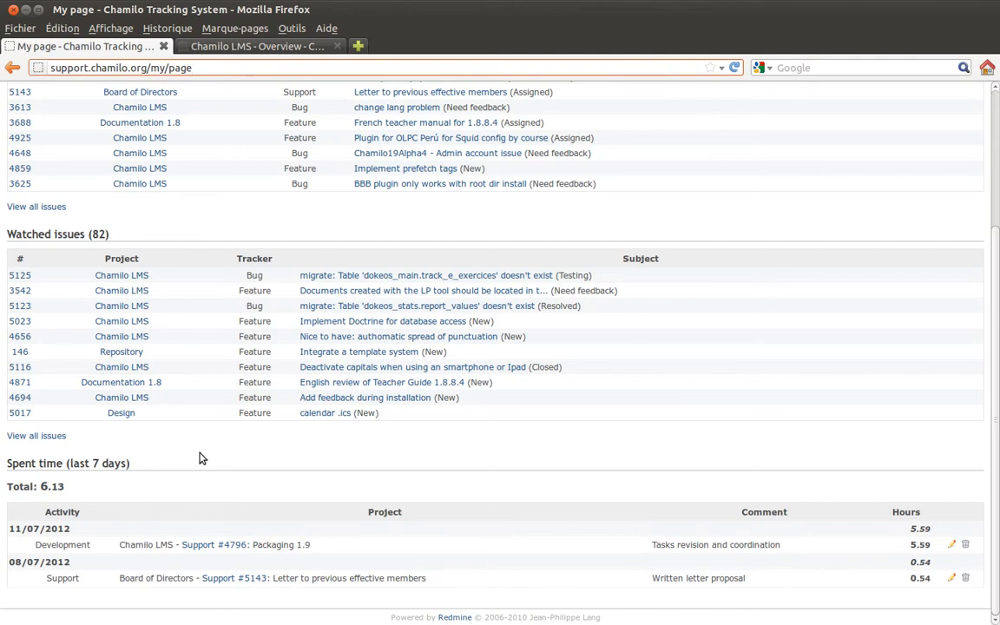
pyautogui.scroll(4, 201, 458)
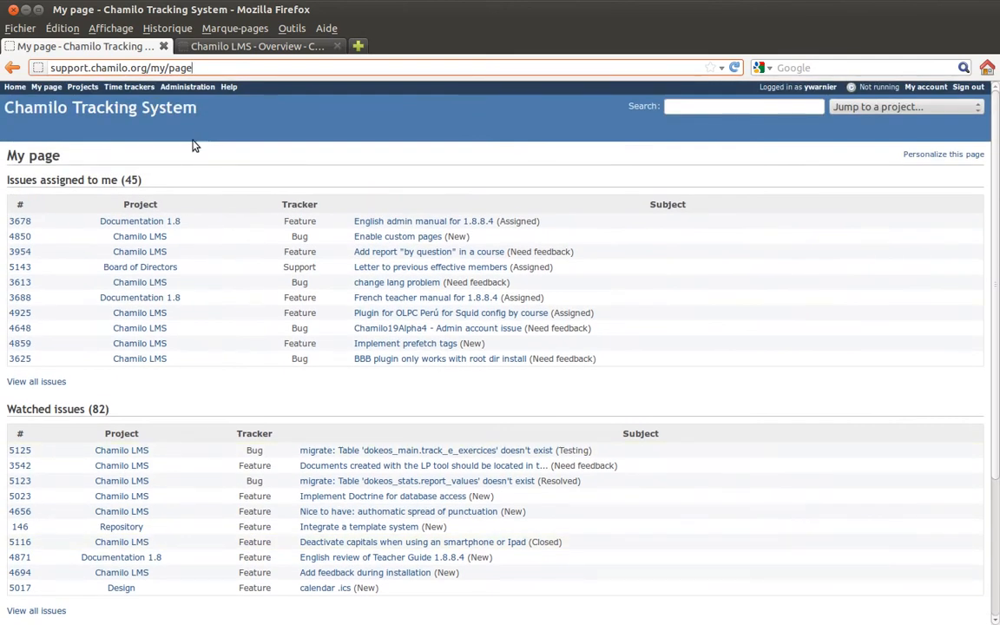
# Step: Visit the home page and My page, and look through the whole Projects list
pyautogui.click(14, 88)
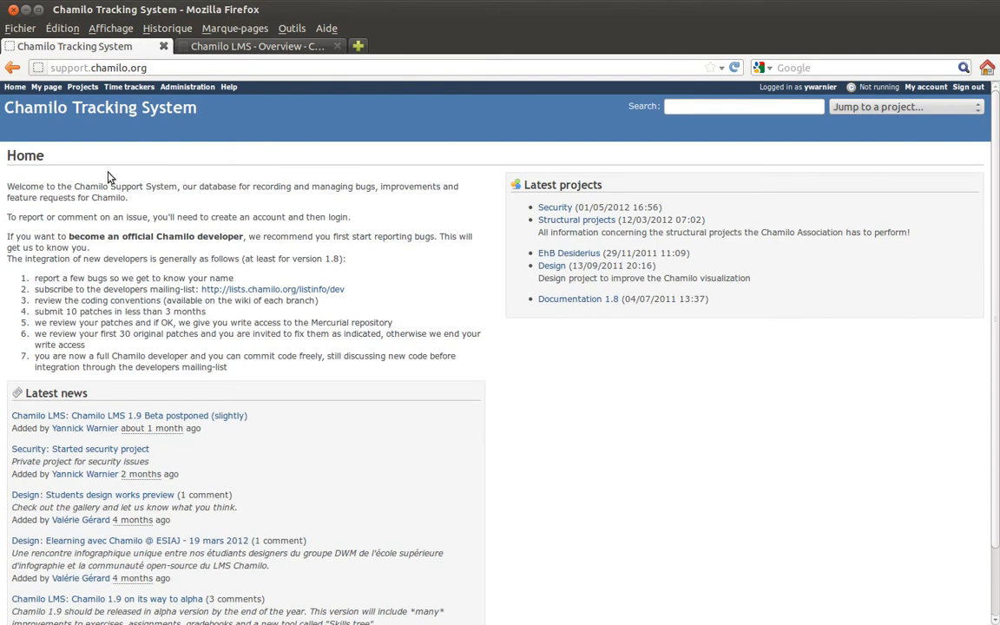
pyautogui.click(46, 87)
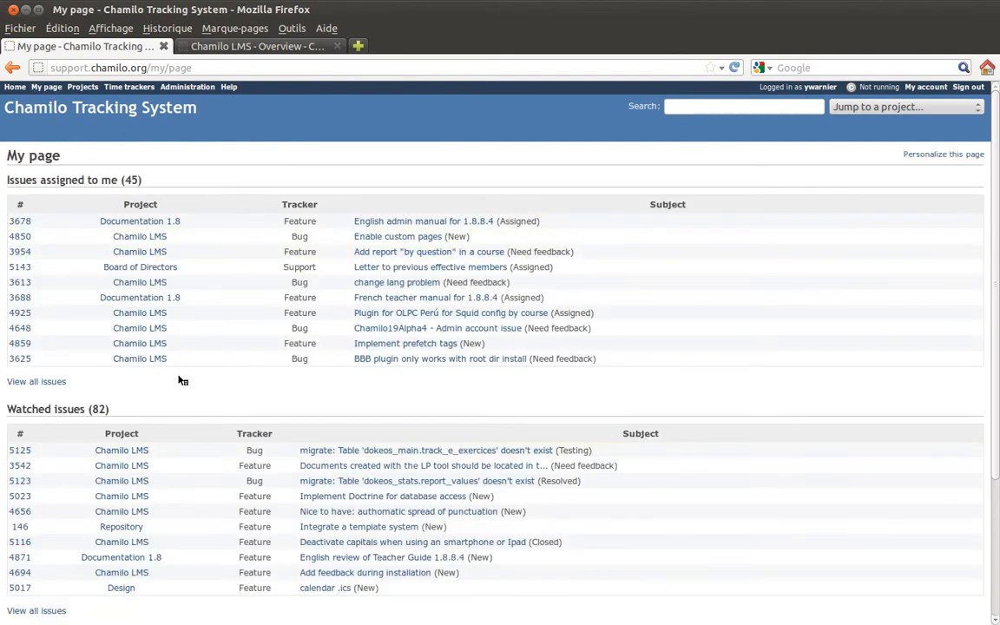
pyautogui.click(82, 87)
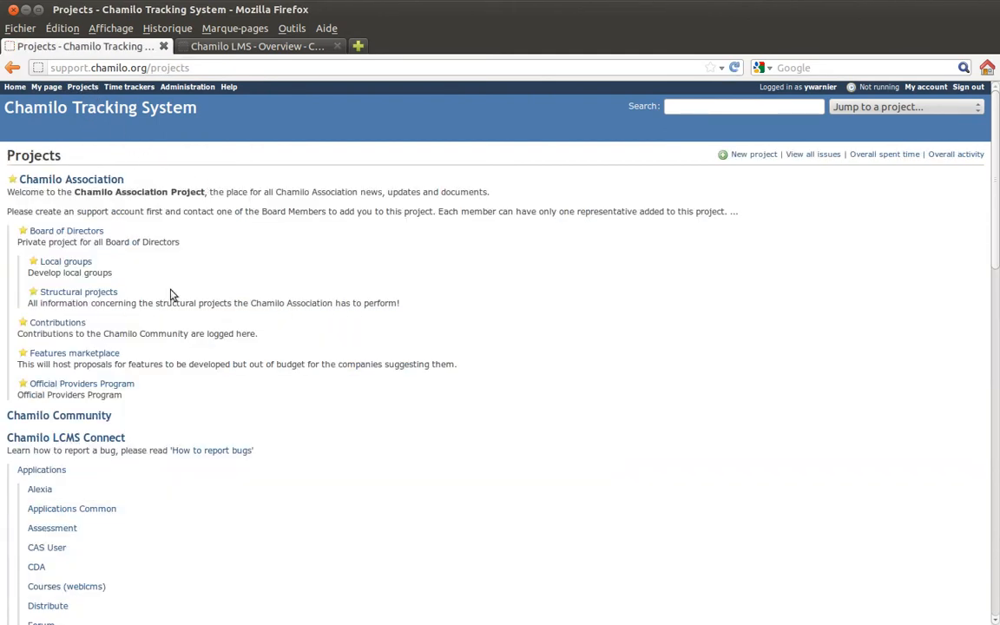
pyautogui.scroll(-5, 262, 270)
pyautogui.scroll(-12, 263, 270)
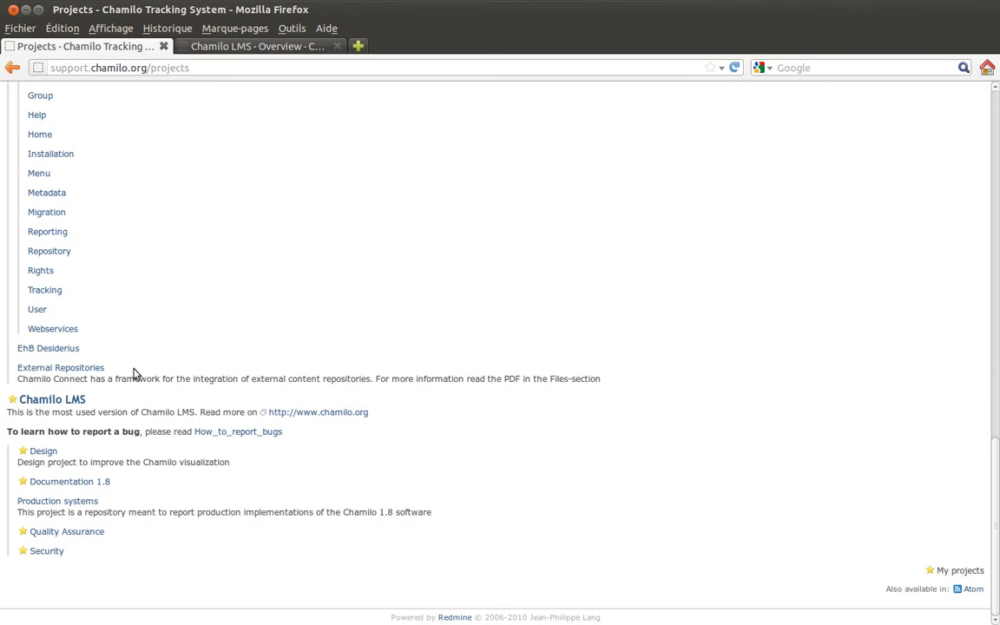
pyautogui.scroll(16, 278, 222)
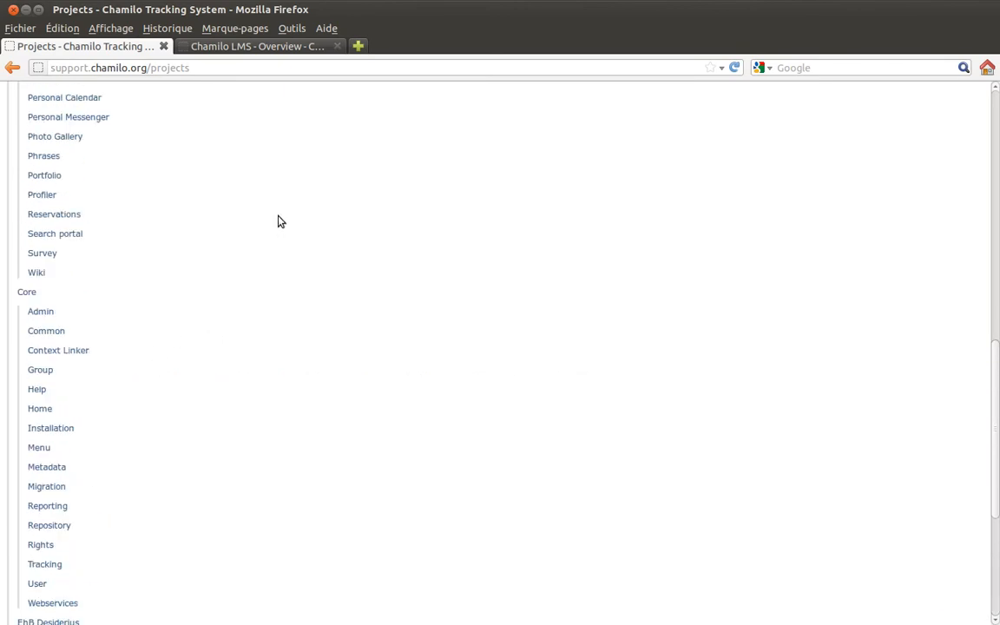
pyautogui.scroll(3, 279, 221)
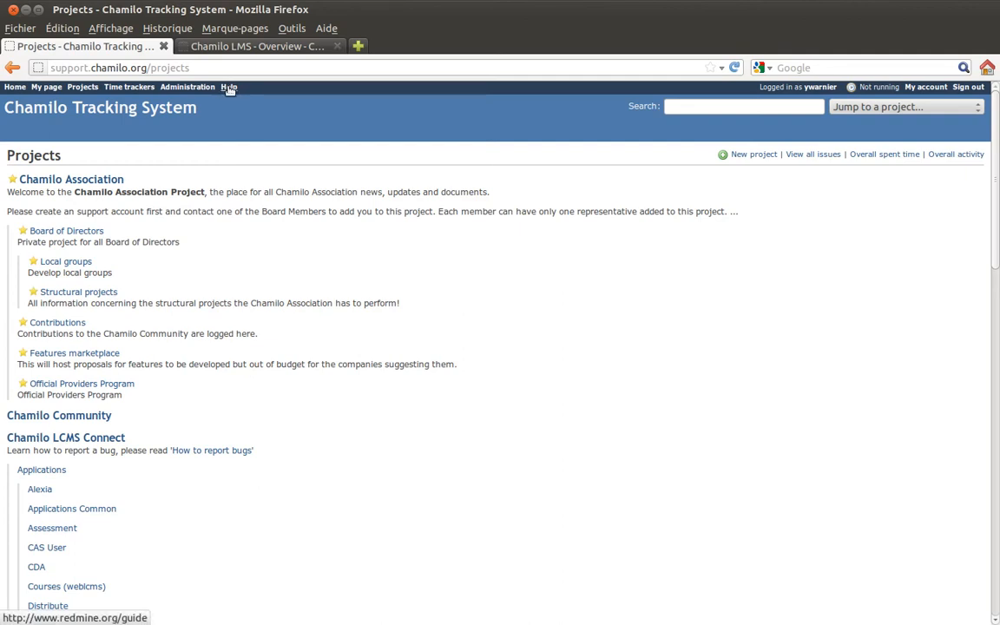
# Step: View the signed-in user's profile, and examine the email notification options and time zone preference in My account
pyautogui.click(813, 88)
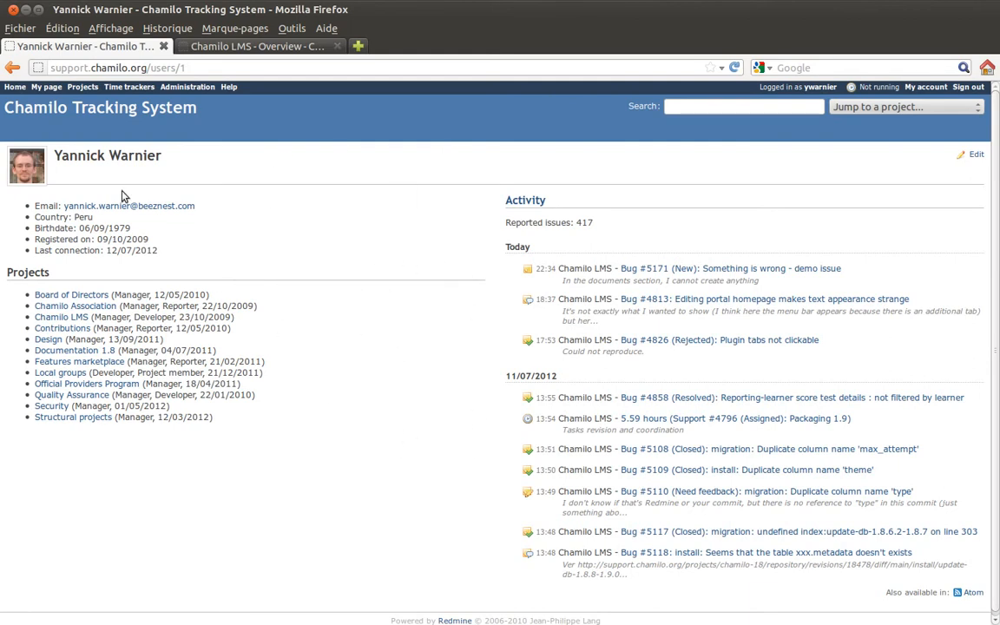
pyautogui.click(12, 69)
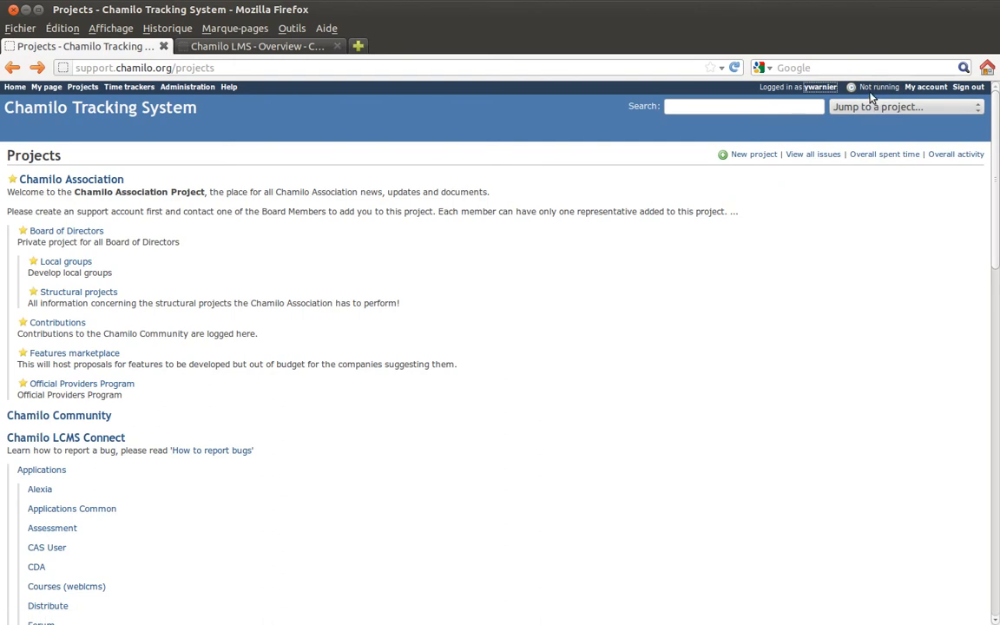
pyautogui.click(922, 87)
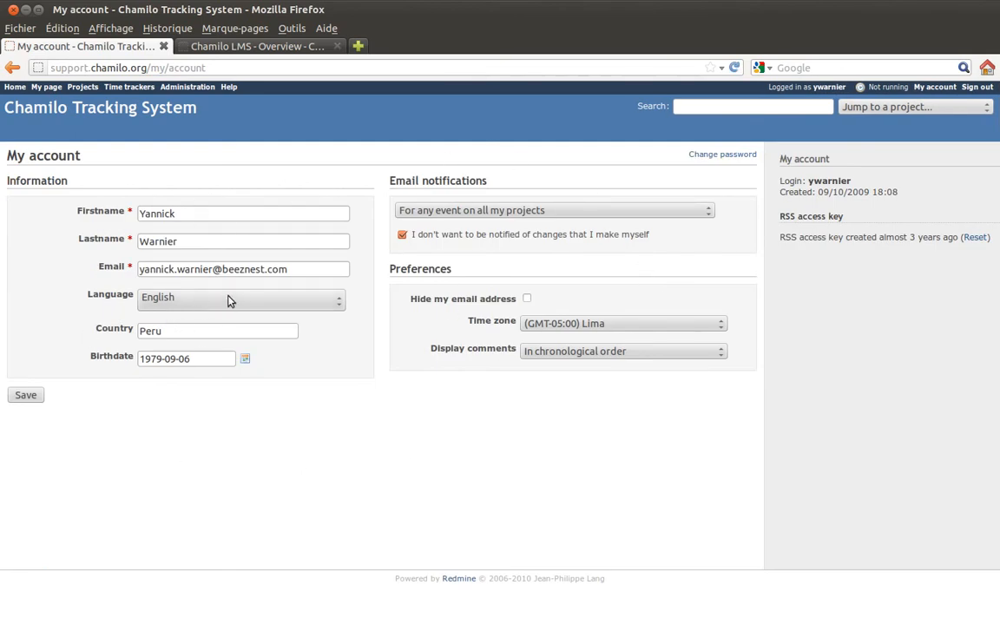
pyautogui.click(473, 212)
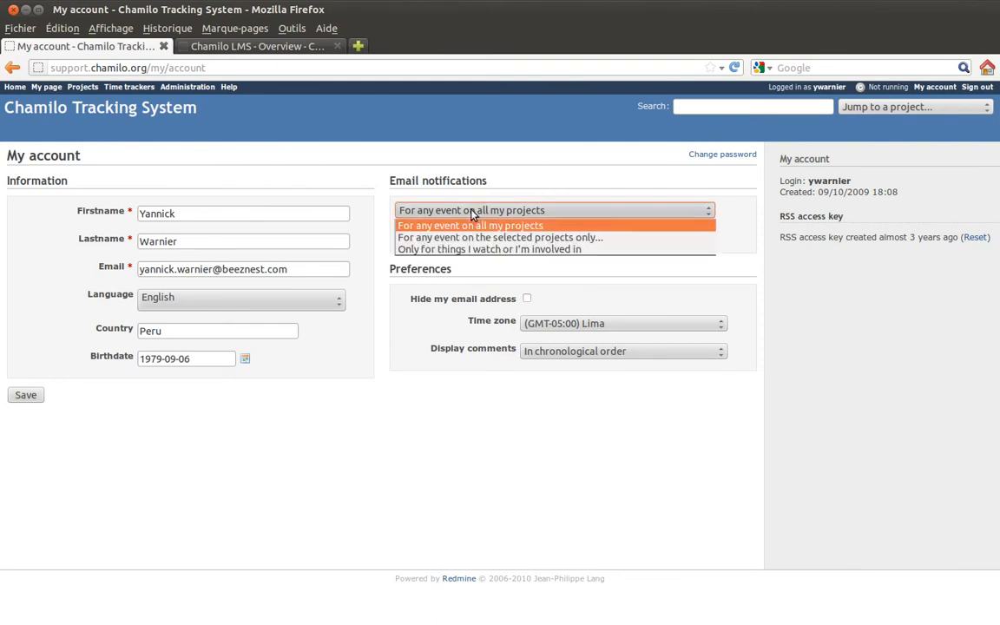
pyautogui.click(532, 191)
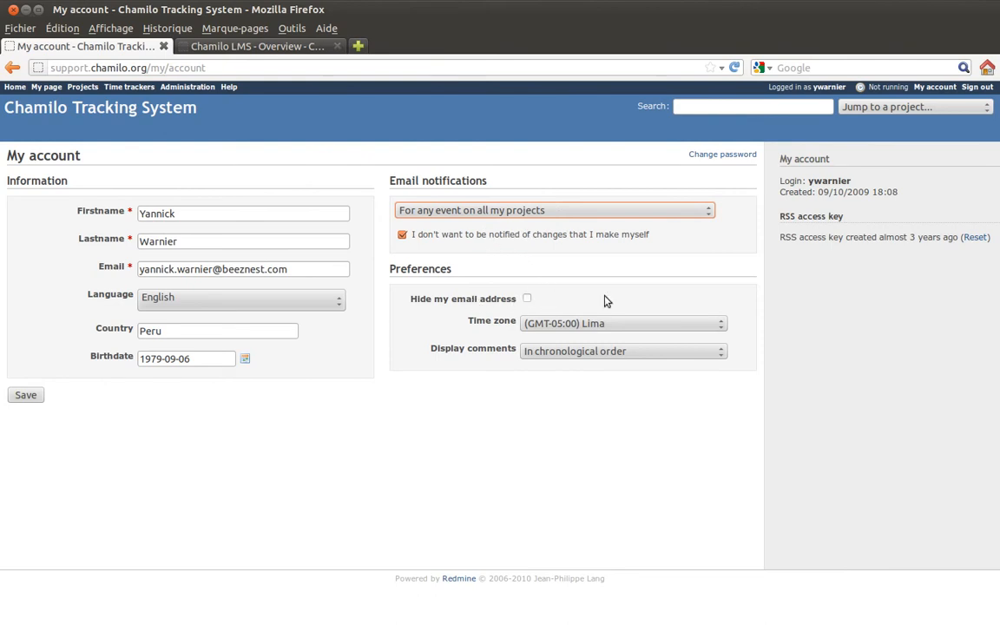
pyautogui.moveTo(399, 320); pyautogui.dragTo(516, 320)
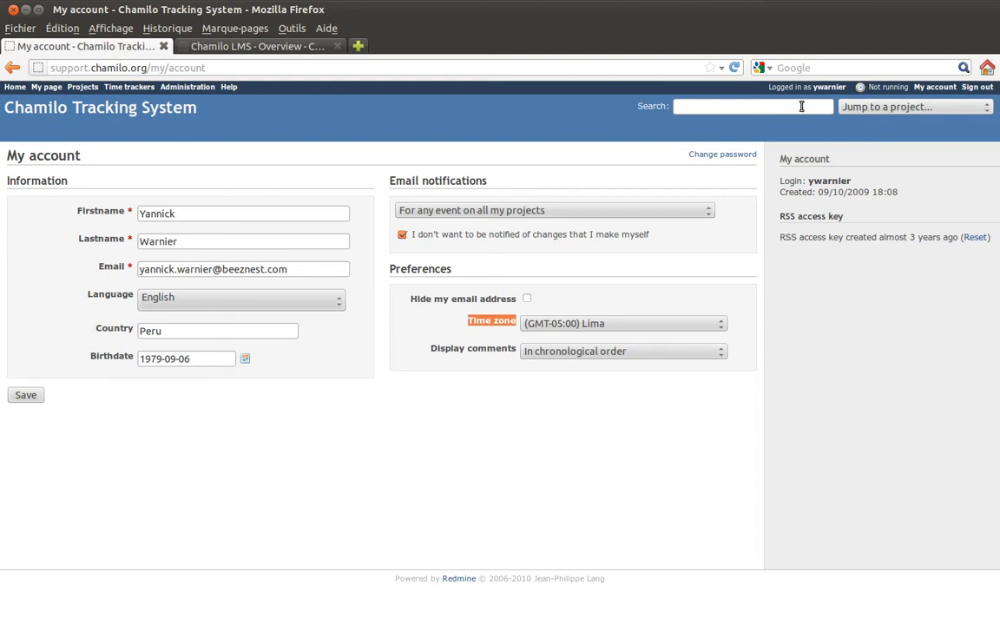
# Step: Jump to the Chamilo LMS project's overview
pyautogui.click(734, 102)
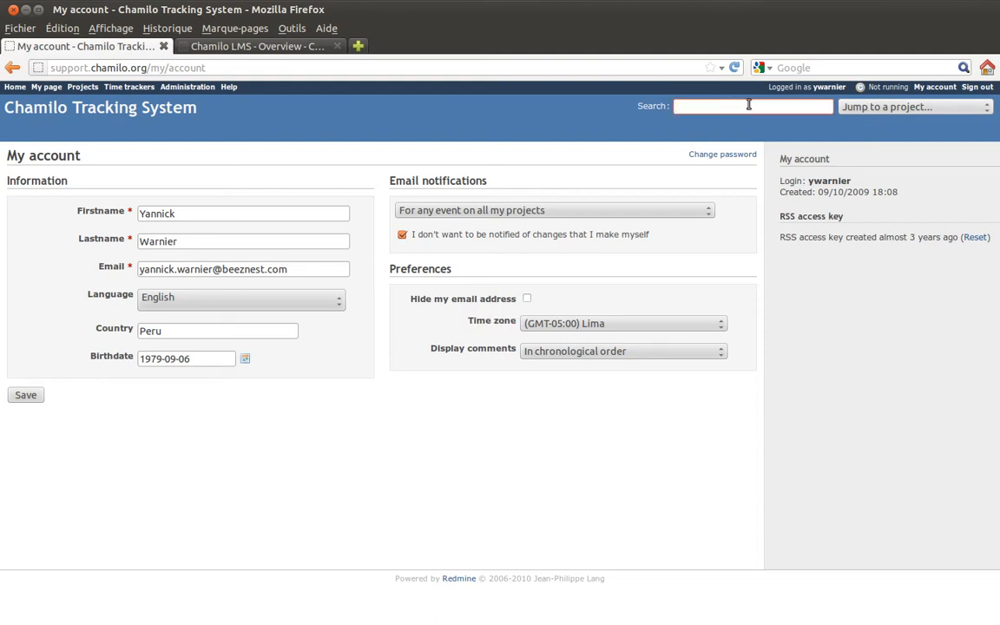
pyautogui.click(875, 109)
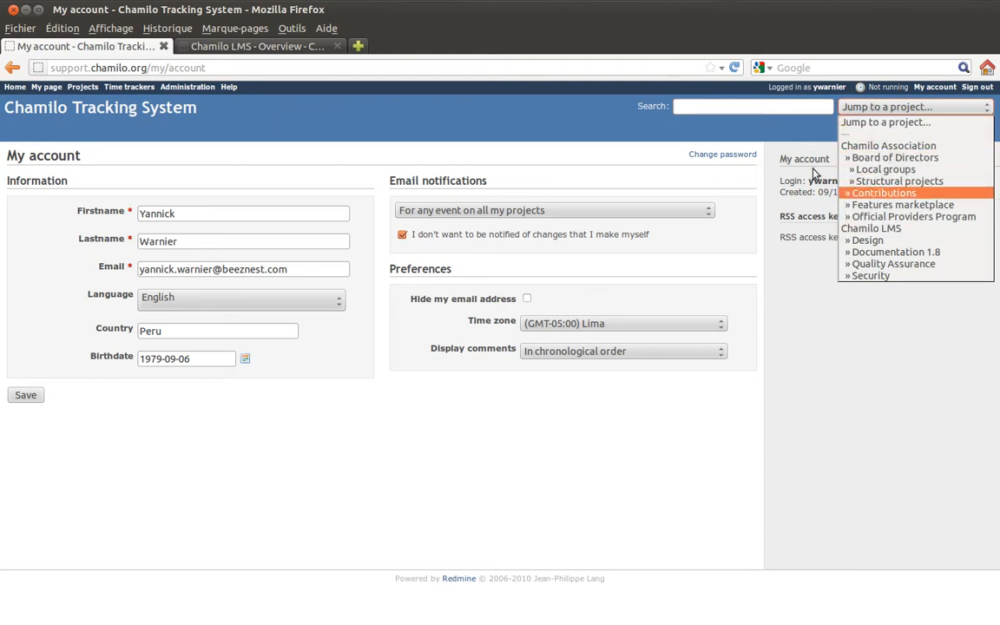
pyautogui.click(873, 231)
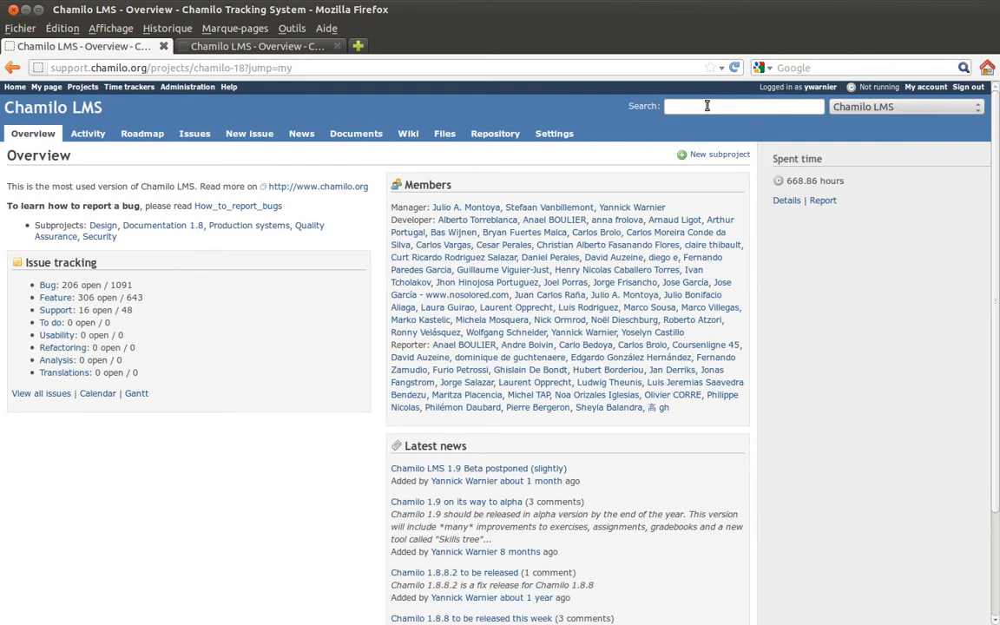
# Step: Switch to the Chamilo Association project and return to Chamilo LMS
pyautogui.click(887, 106)
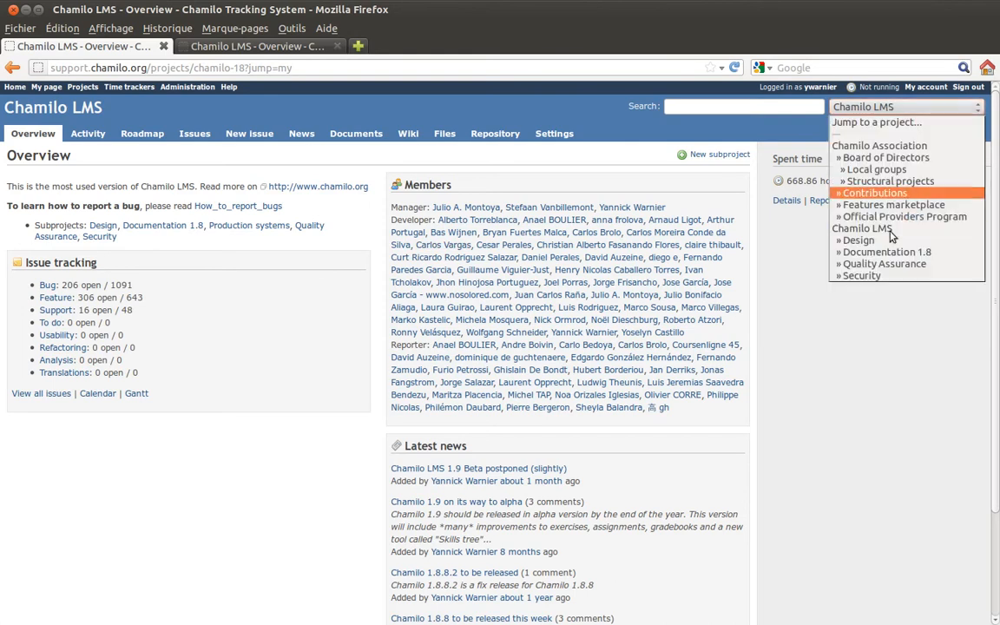
pyautogui.click(893, 146)
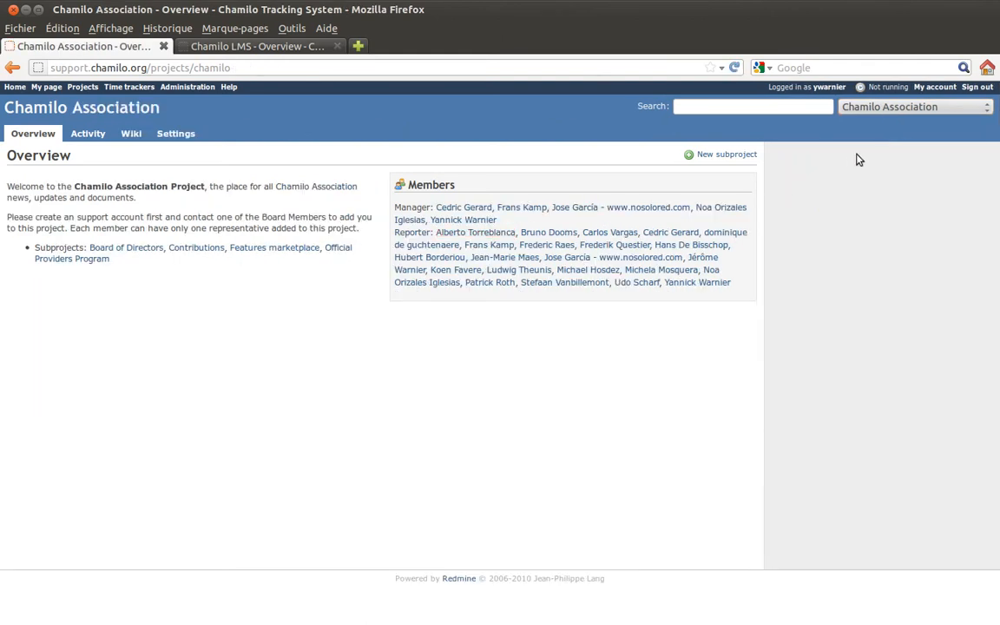
pyautogui.click(875, 108)
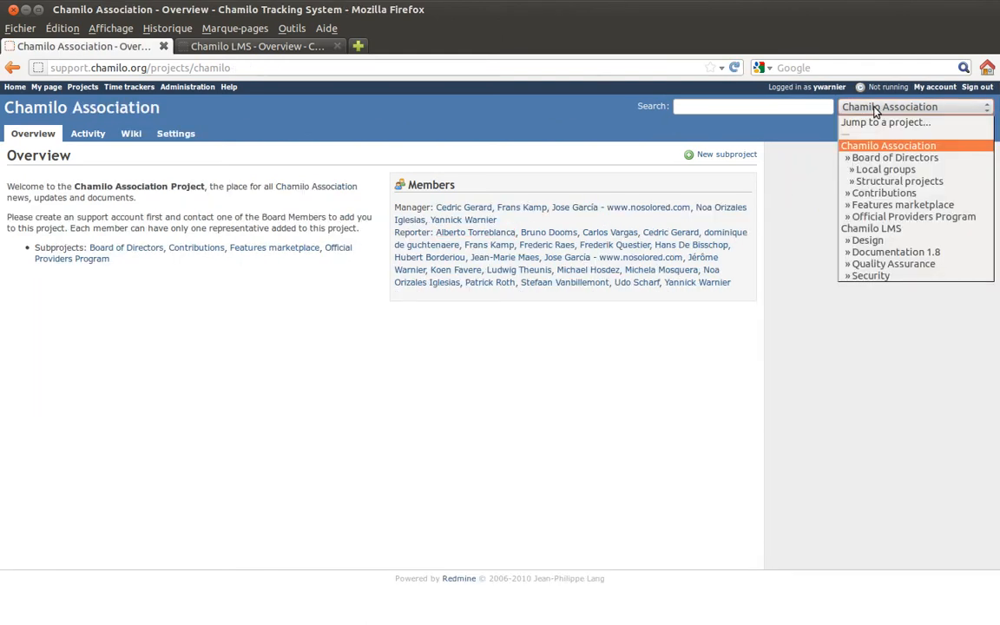
pyautogui.click(885, 229)
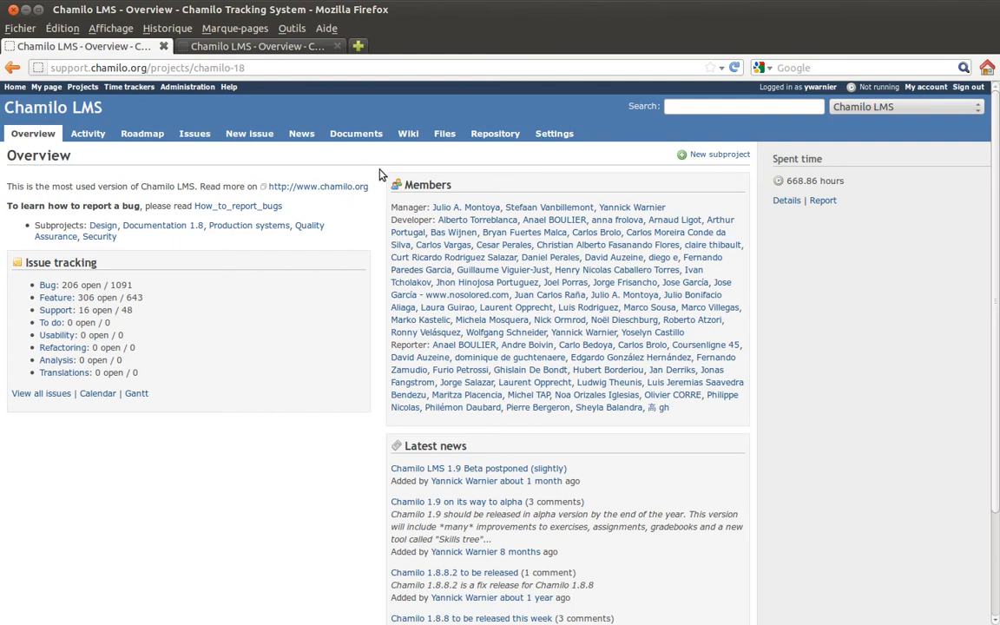
# Step: Open issue 4545 by searching for its number in the Chamilo LMS project
pyautogui.click(699, 108)
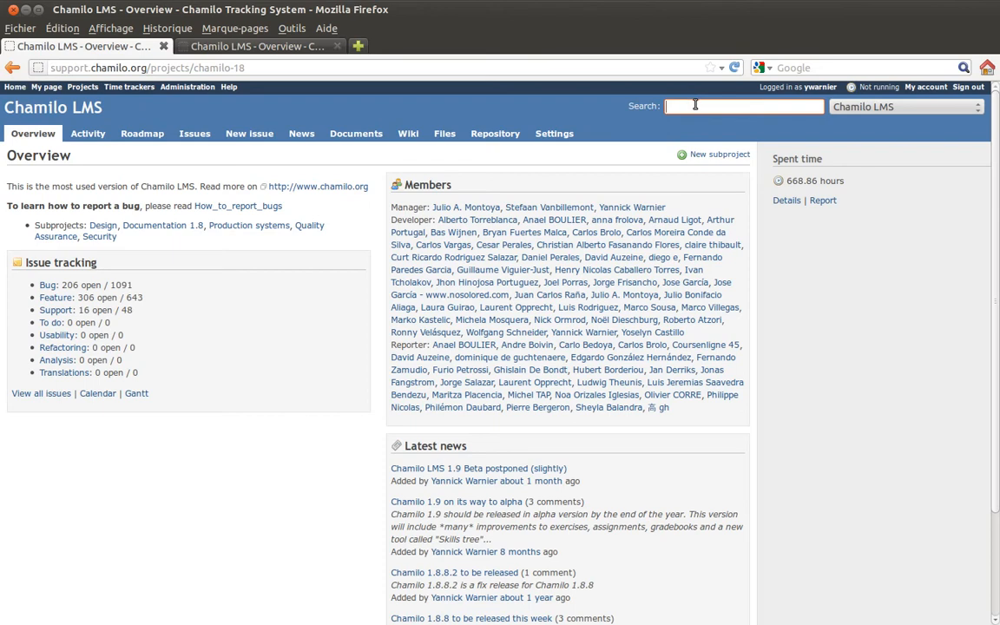
pyautogui.write('545')
pyautogui.press('Return')
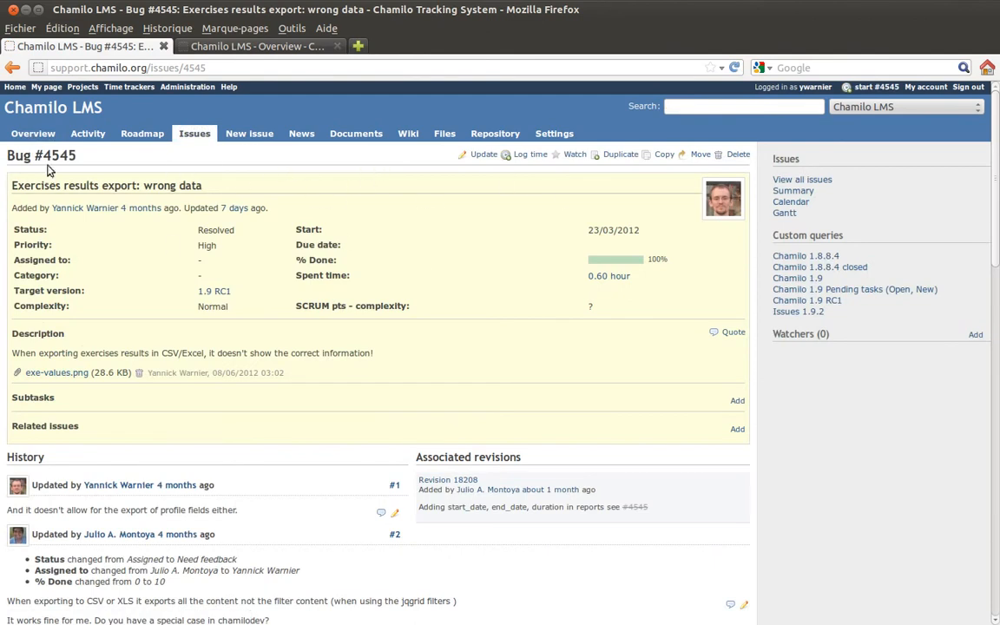
pyautogui.moveTo(43, 153); pyautogui.dragTo(77, 147)
pyautogui.click(78, 155)
pyautogui.click(358, 46)
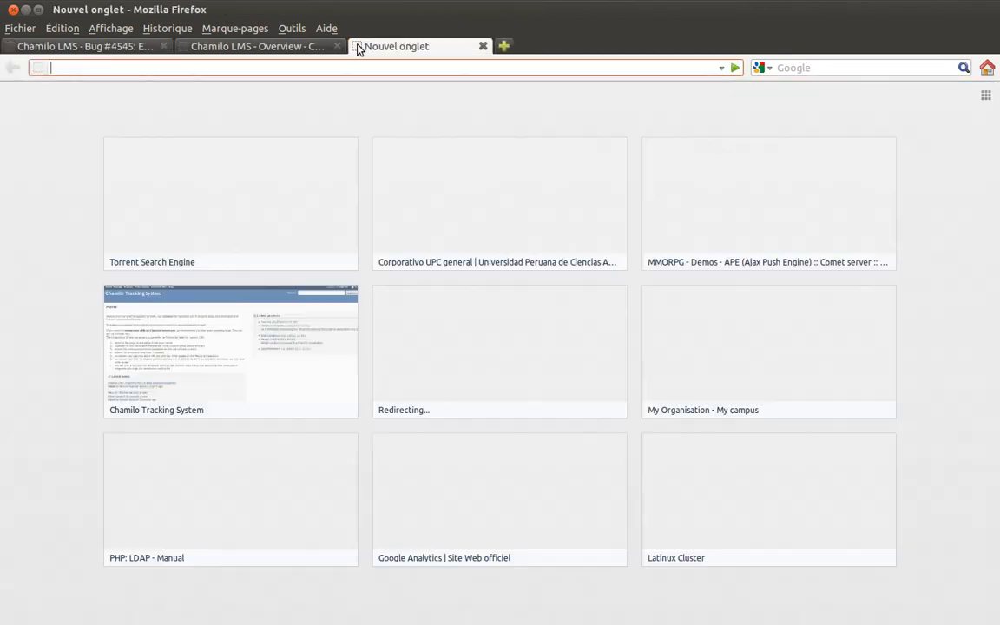
pyautogui.write('www.')
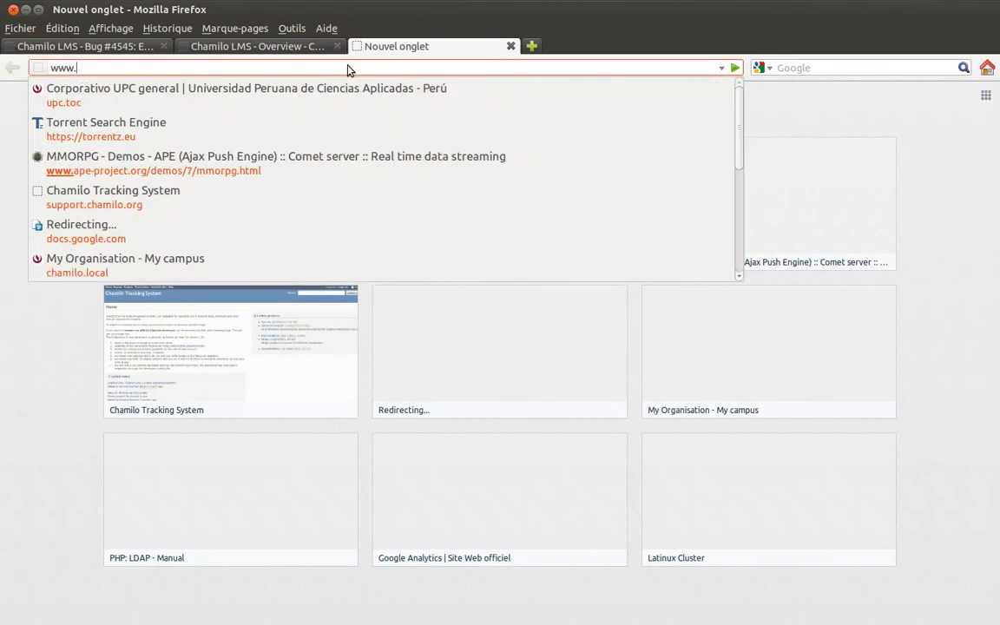
pyautogui.write('google.com')
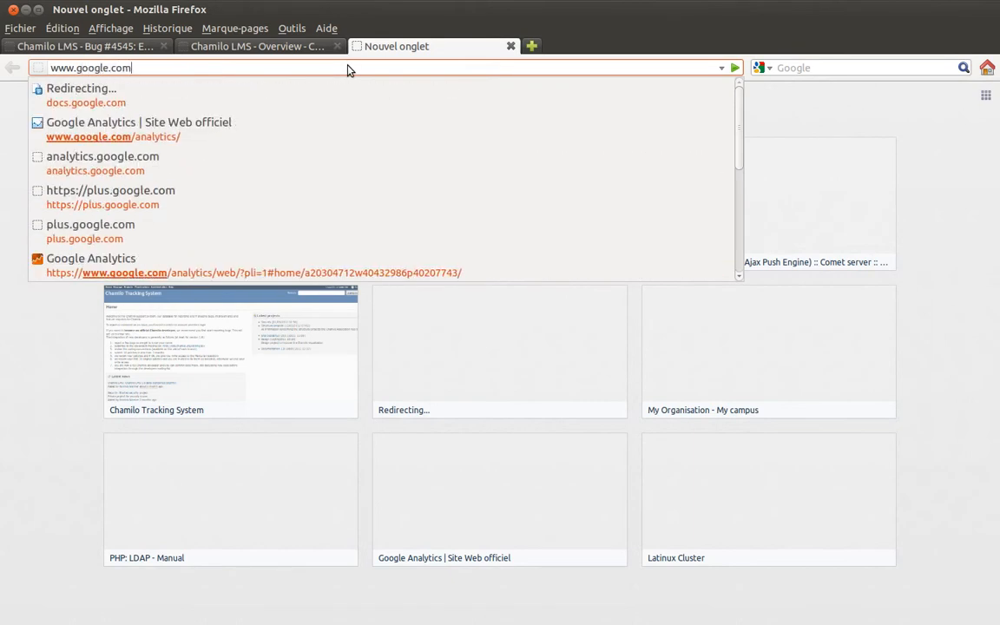
pyautogui.press('Return')
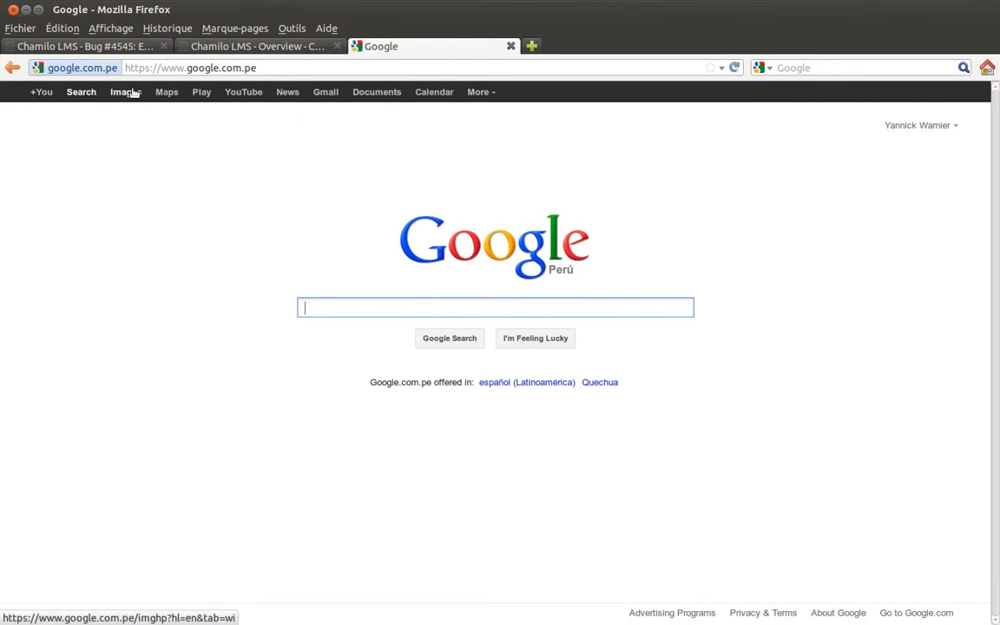
pyautogui.click(164, 92)
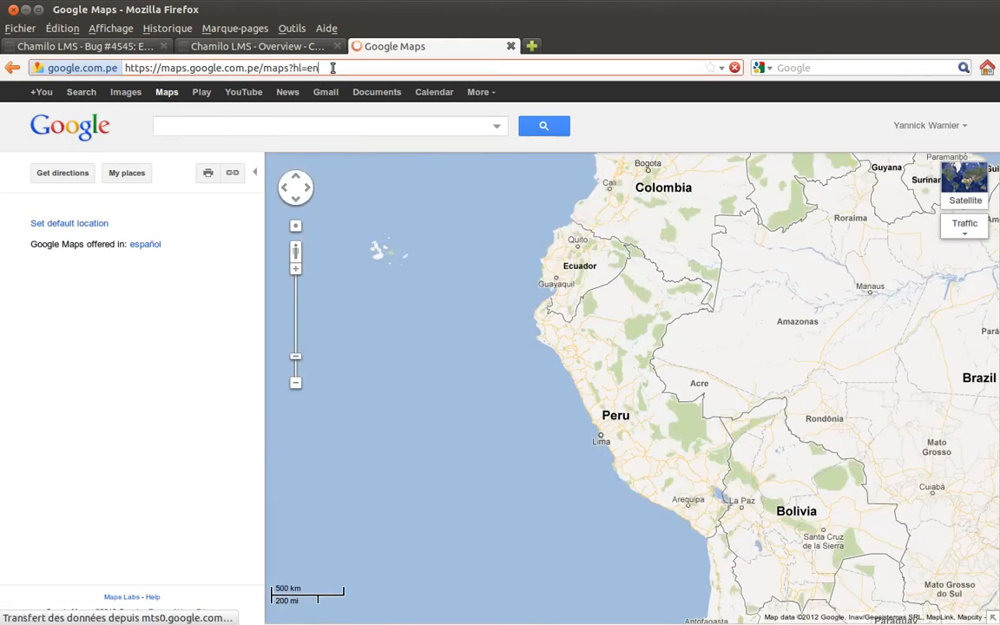
pyautogui.click(333, 68)
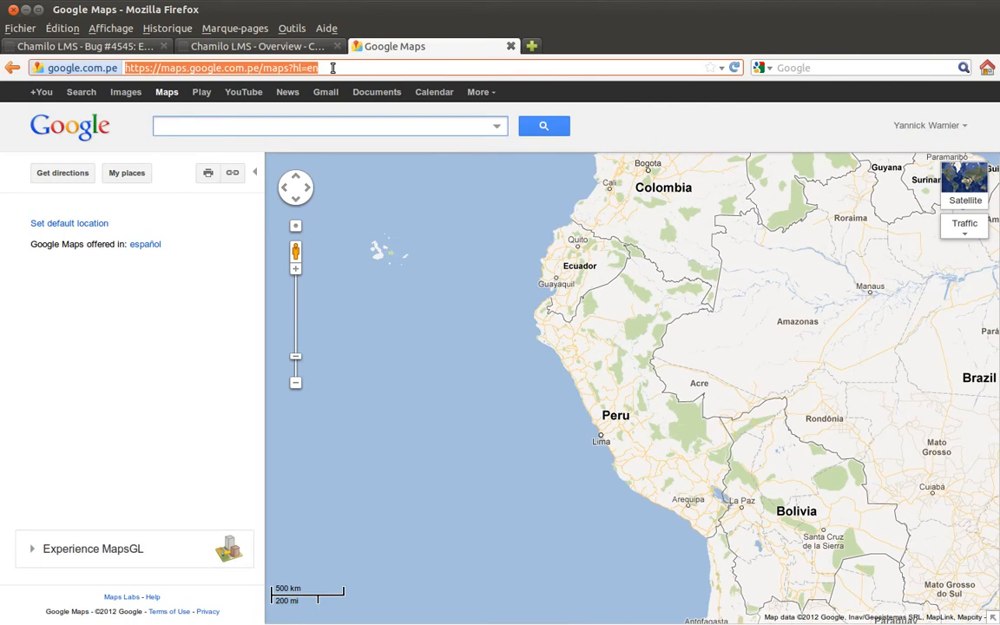
pyautogui.click(119, 51)
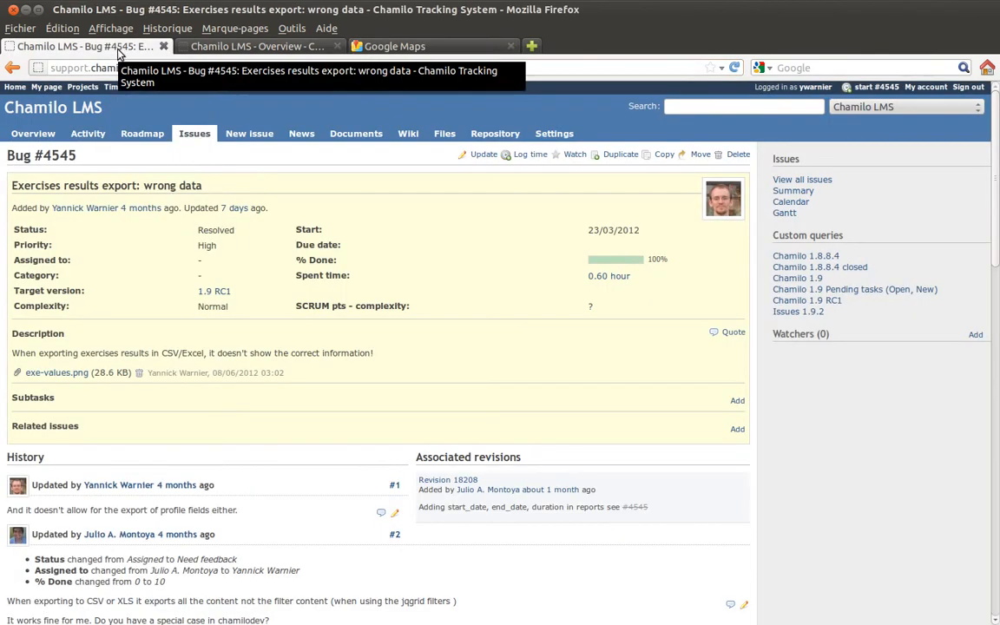
pyautogui.click(697, 106)
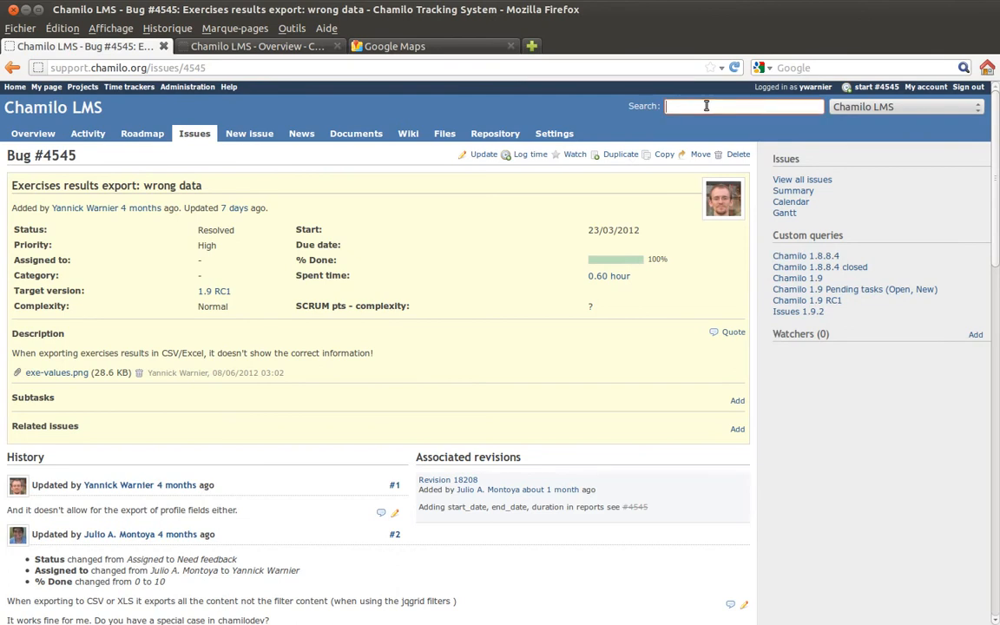
pyautogui.write('4545')
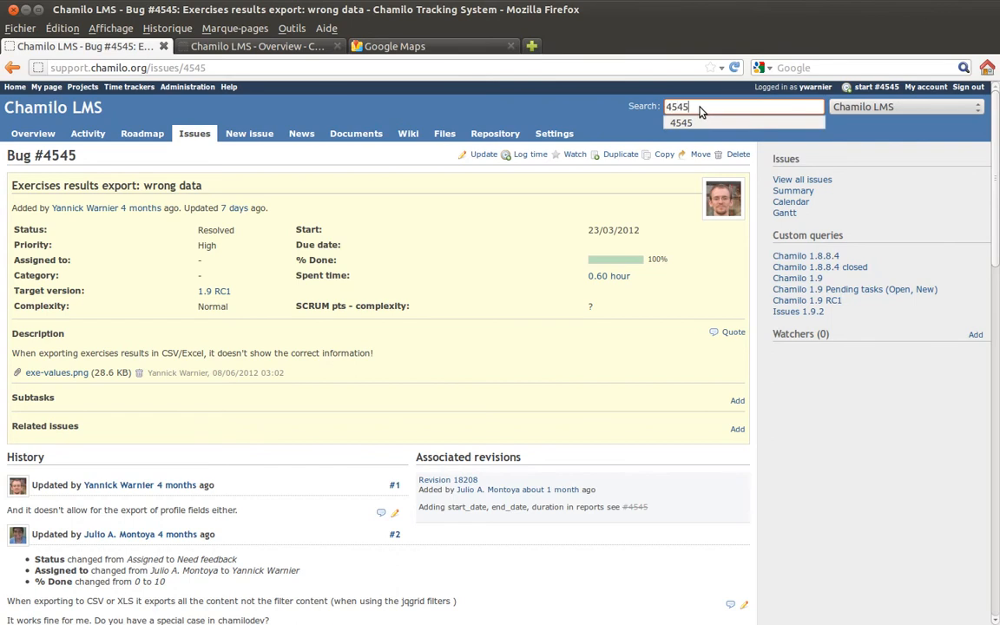
pyautogui.press('BackSpace')
pyautogui.press('BackSpace')
pyautogui.press('BackSpace')
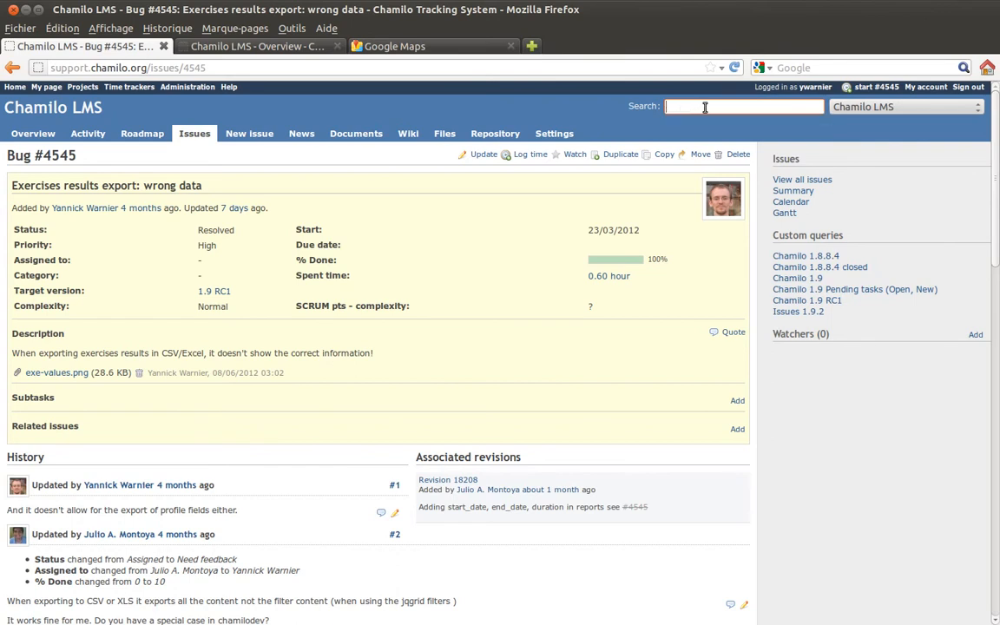
# Step: Save a keyword bookmark for the Chamilo LMS project's search field, named Support.chamilo.org with the keyword sco
pyautogui.rightClick(697, 107)
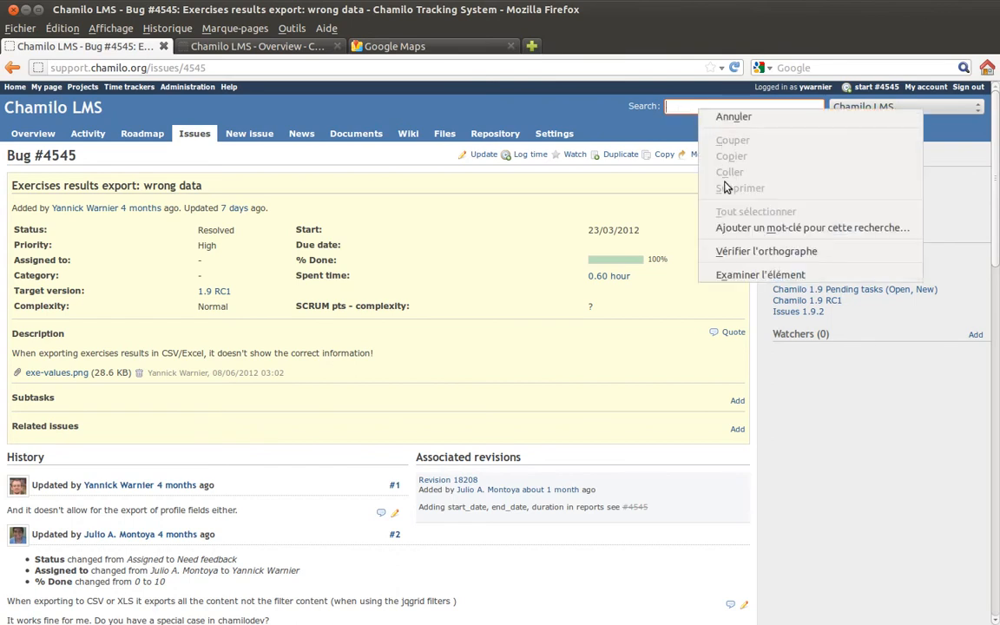
pyautogui.click(737, 230)
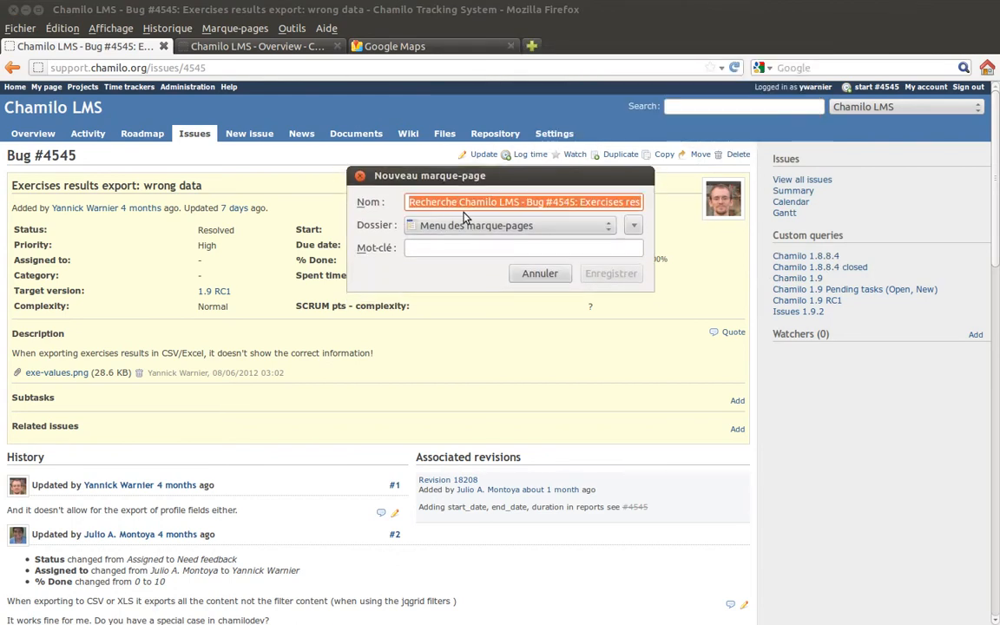
pyautogui.write('S')
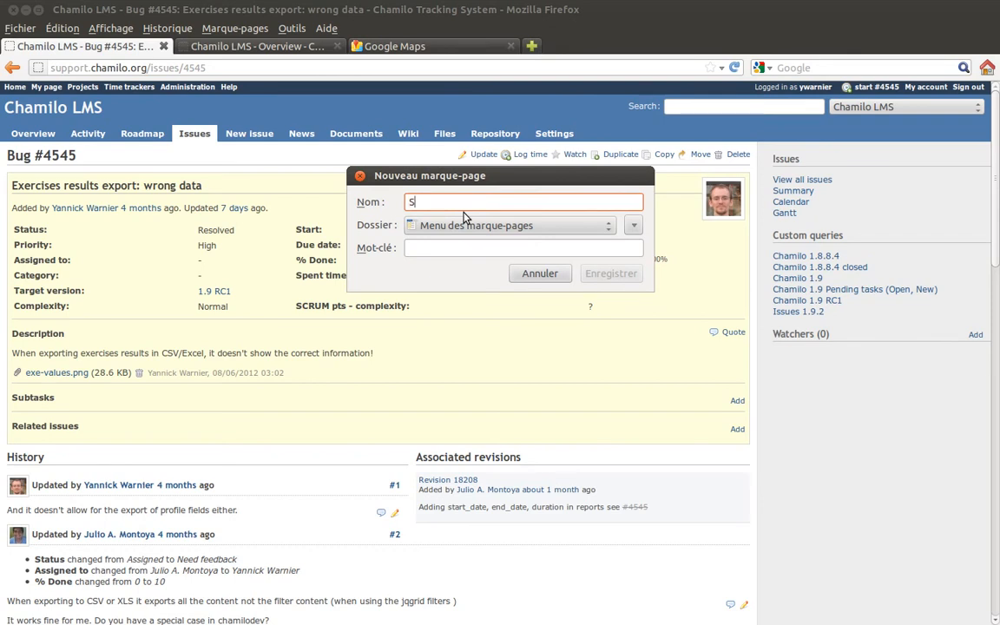
pyautogui.write('uipport.chamilo.org')
pyautogui.click(463, 245)
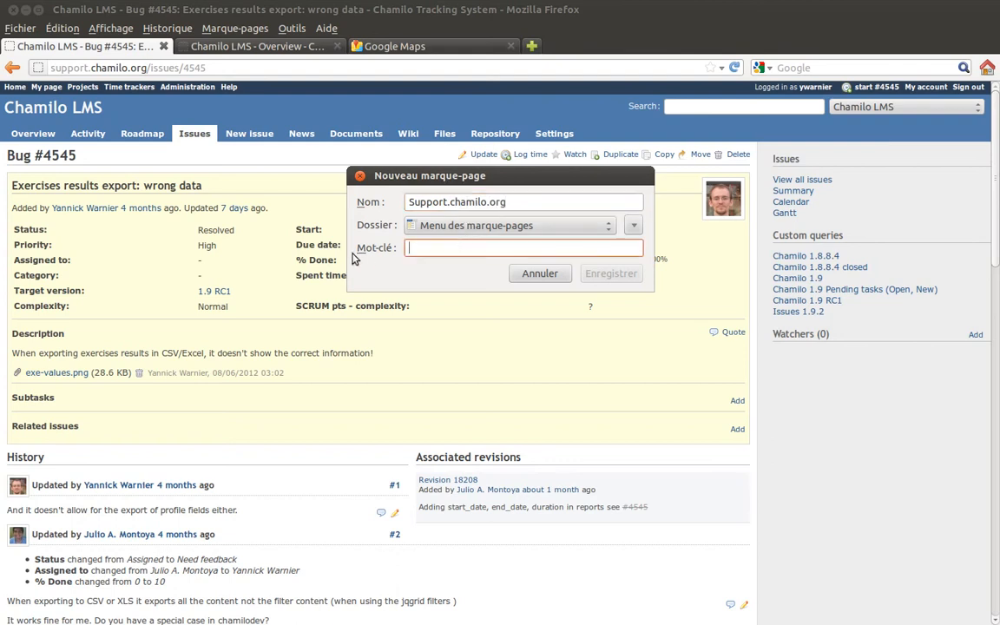
pyautogui.write('s')
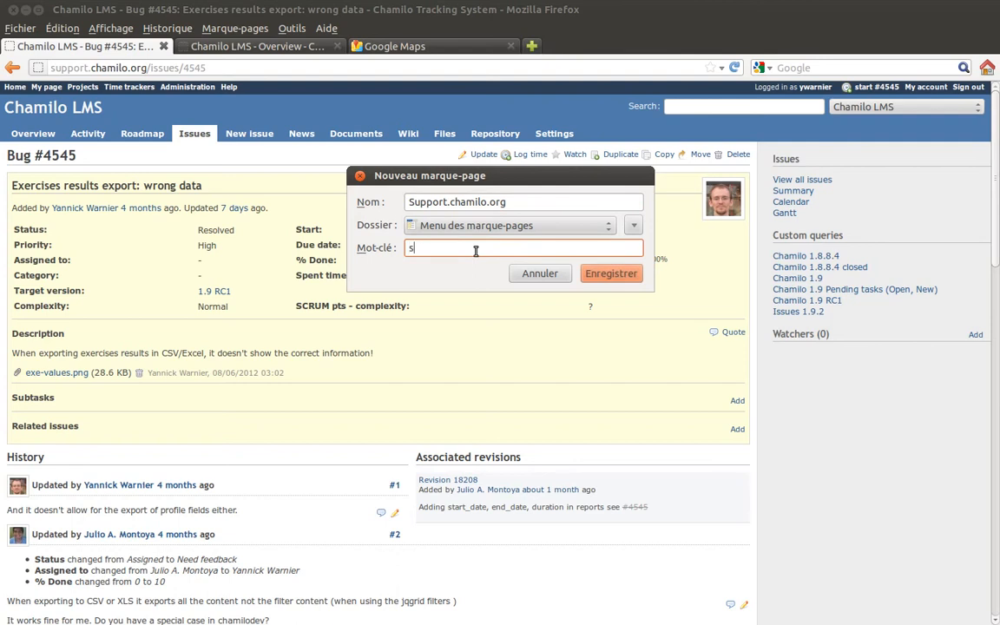
pyautogui.write('co')
pyautogui.click(608, 273)
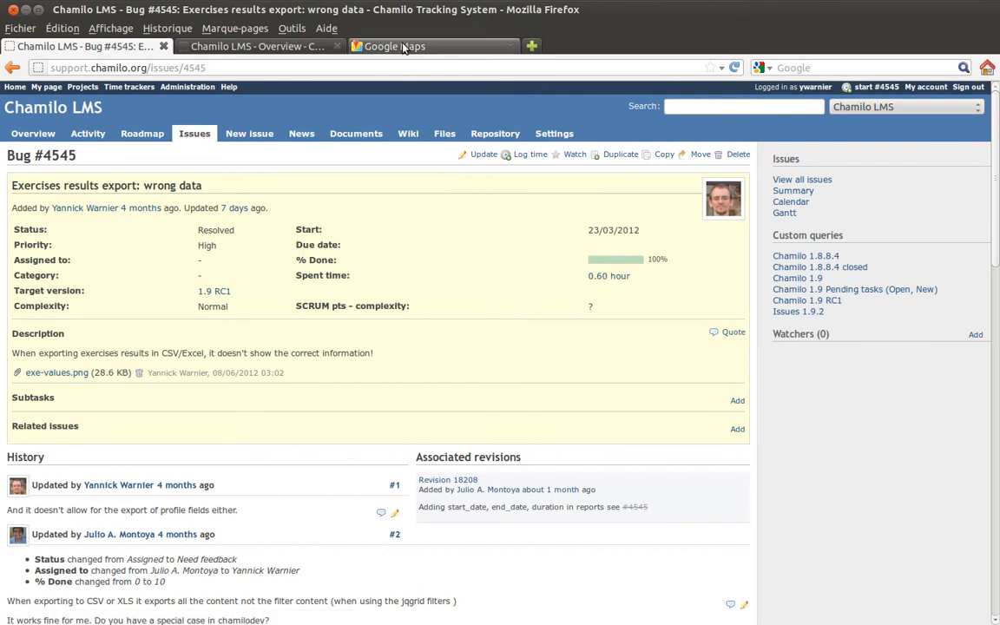
# Step: Open issue 4545 from the Google Maps page using the search keyword "sco 4545" as the address
pyautogui.click(365, 45)
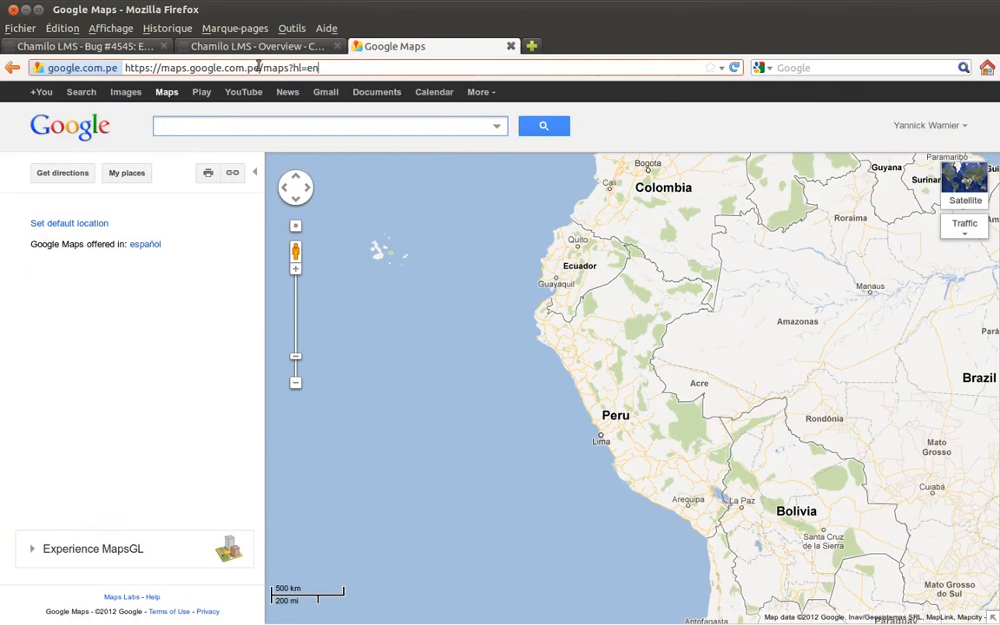
pyautogui.click(379, 71)
pyautogui.write('sco ')
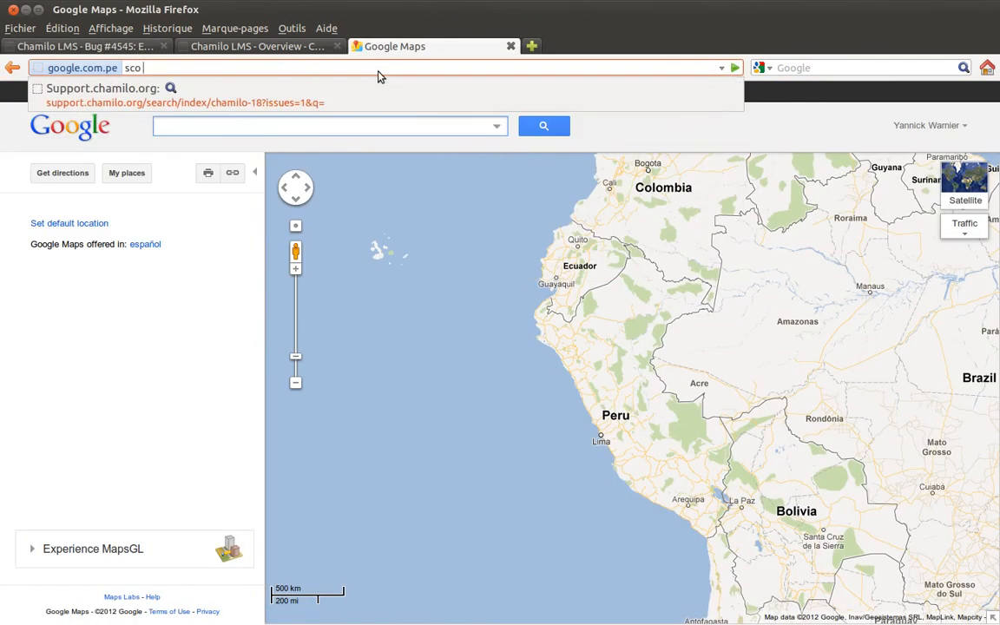
pyautogui.write('4545')
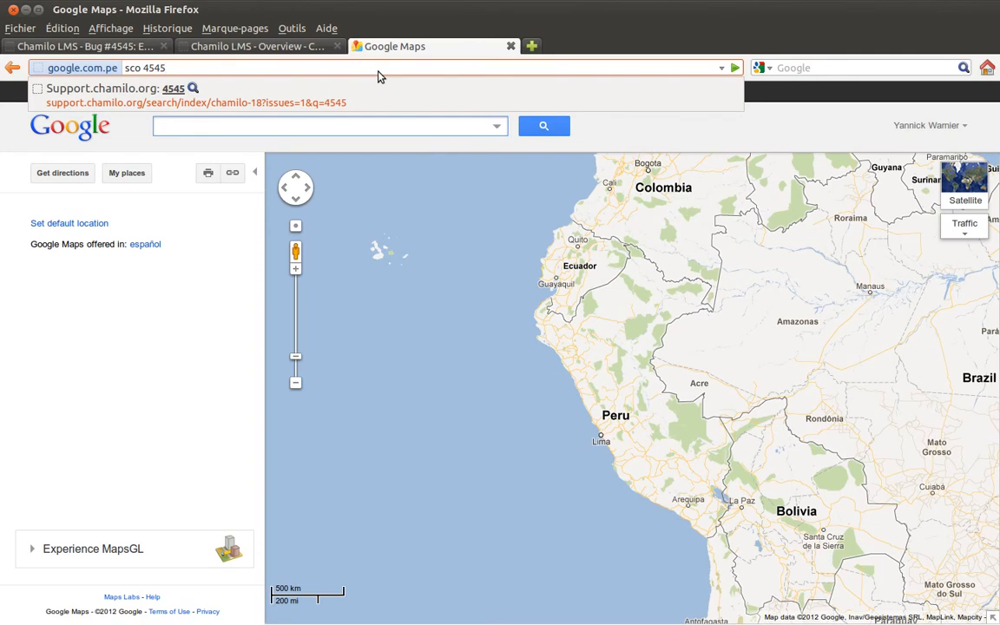
pyautogui.press('Return')
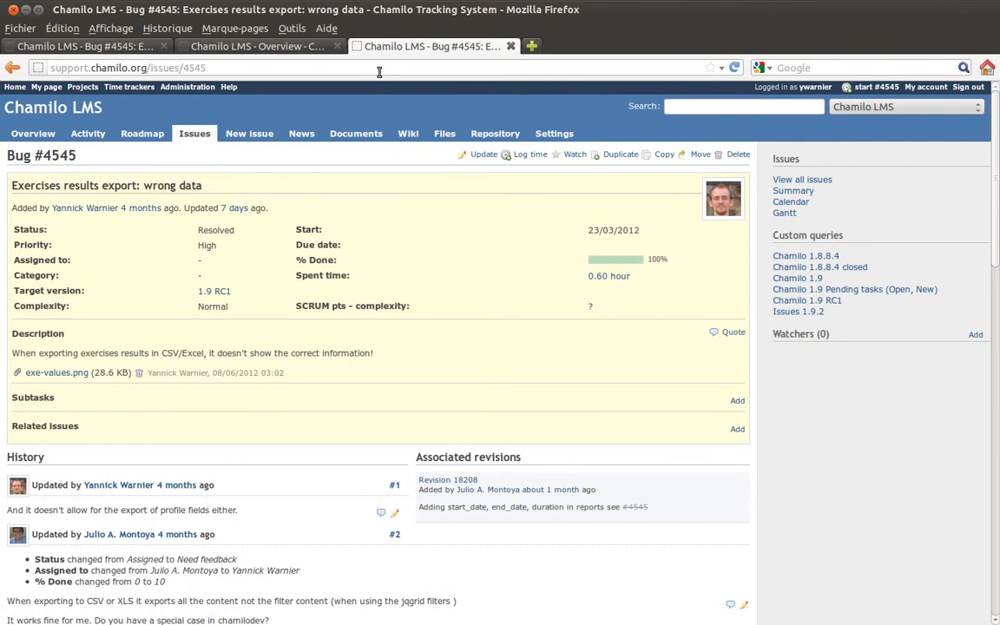
# Step: Close the two extra browser tabs and open the Chamilo LMS project's overview
pyautogui.click(511, 47)
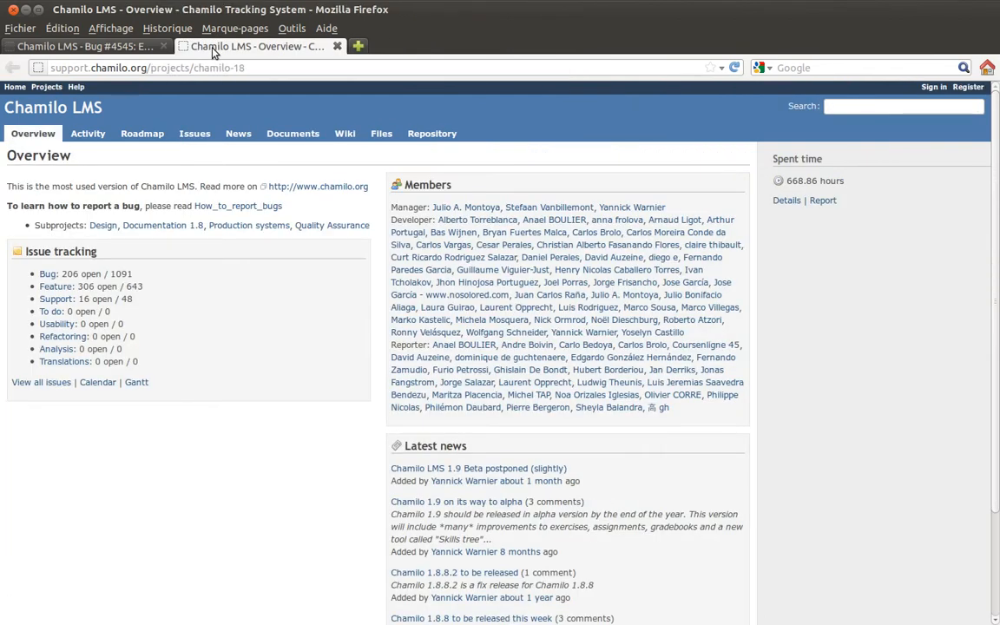
pyautogui.click(338, 46)
pyautogui.click(38, 134)
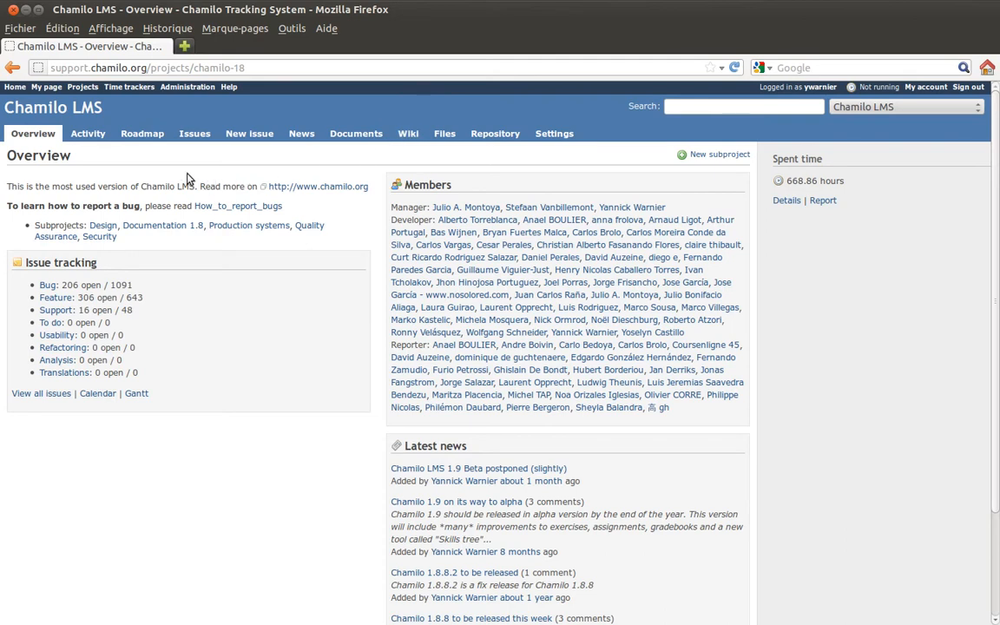
# Step: View the Chamilo LMS wiki's start page from its bug-reporting links down to the developers and admins knowledge bases
pyautogui.click(409, 136)
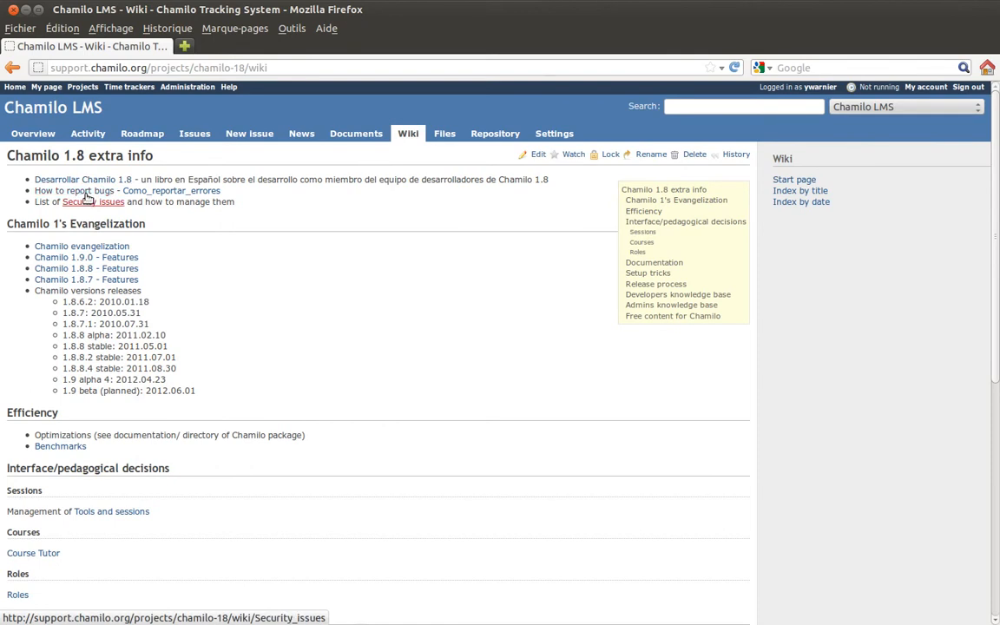
pyautogui.scroll(-8, 304, 216)
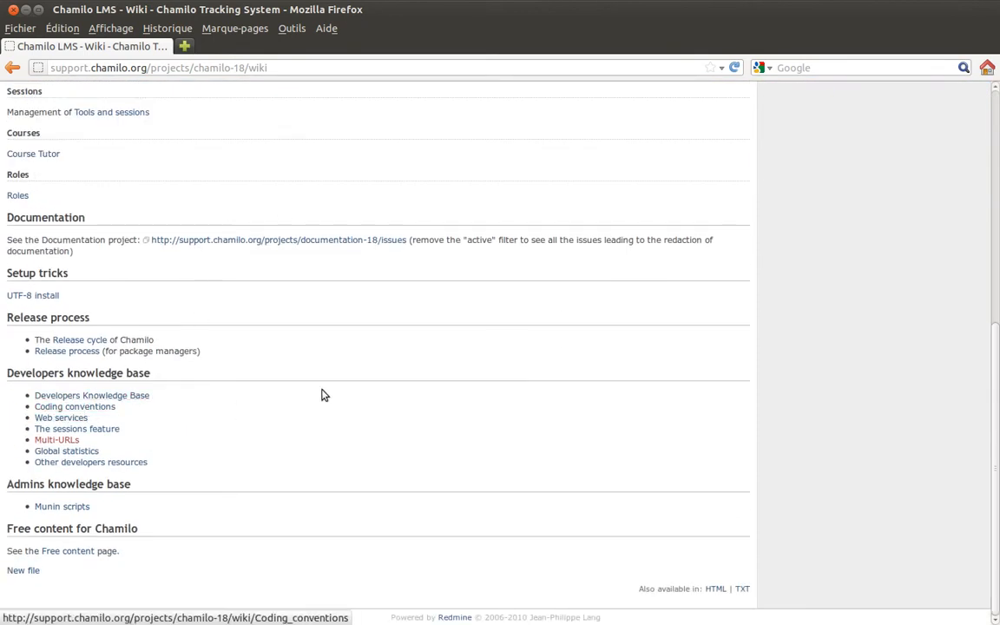
pyautogui.scroll(10, 330, 382)
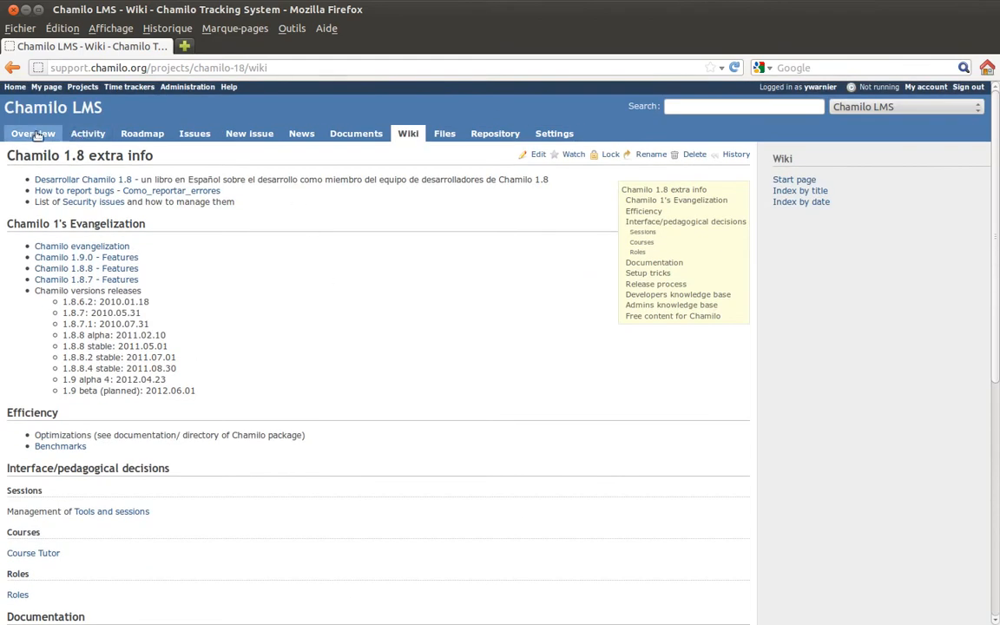
# Step: Return to the project overview and examine its members, latest news and the Bug, Feature and Support issue tracking figures
pyautogui.click(33, 136)
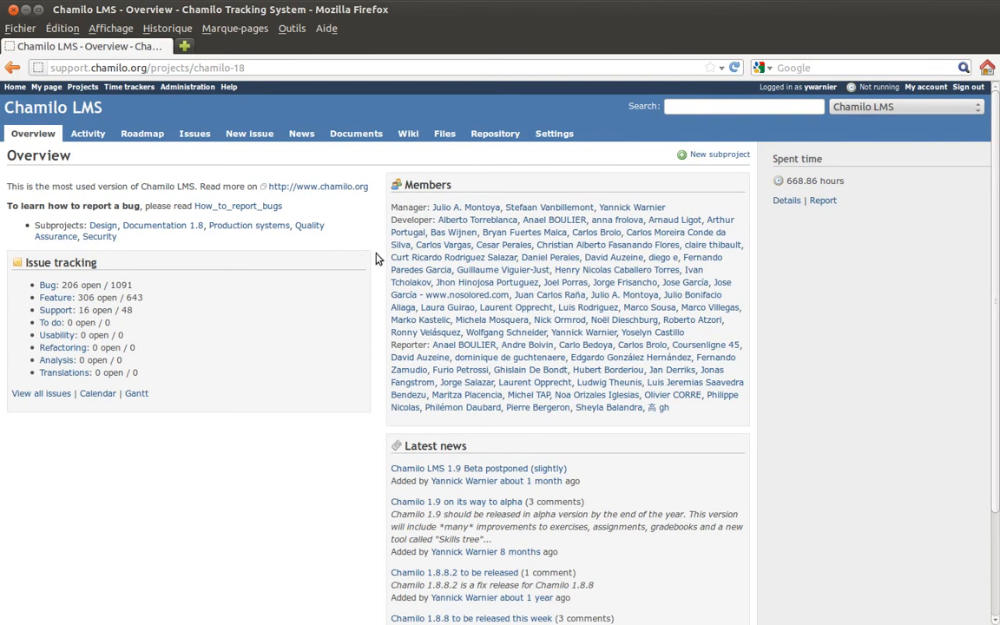
pyautogui.scroll(-3, 374, 262)
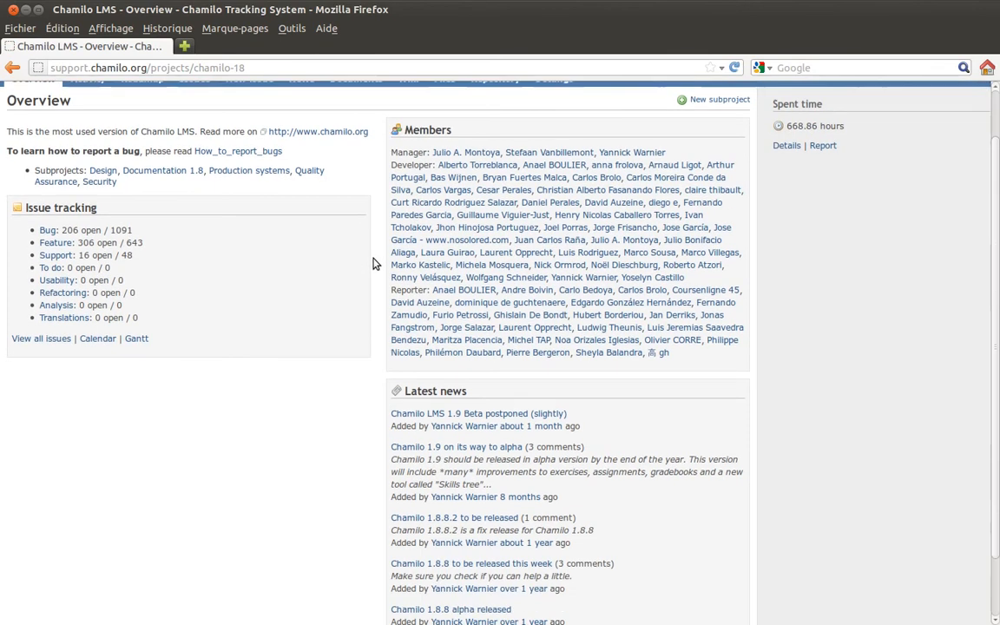
pyautogui.scroll(3, 373, 261)
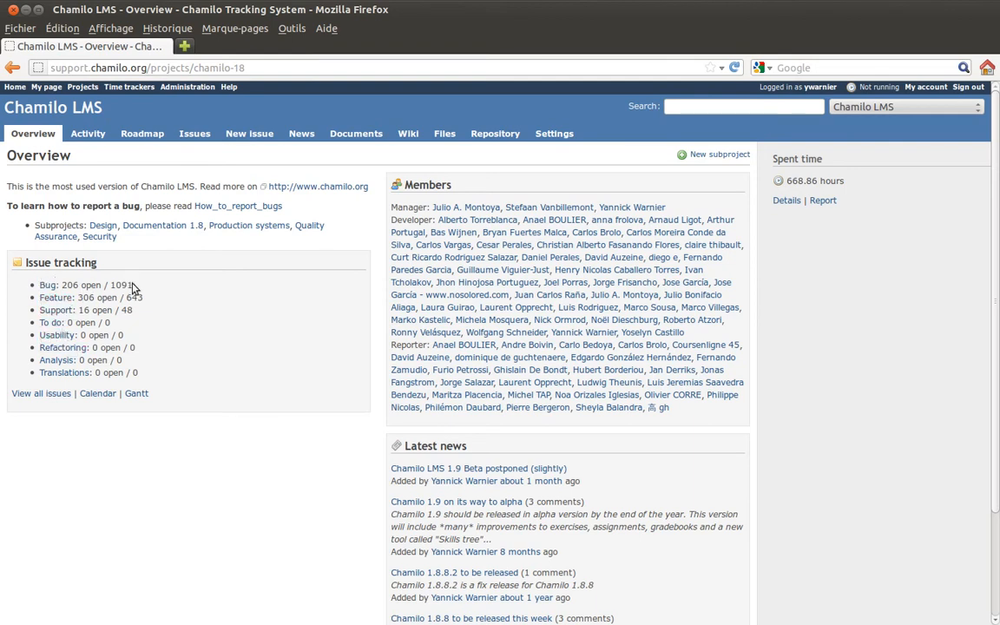
pyautogui.moveTo(141, 312); pyautogui.dragTo(26, 278)
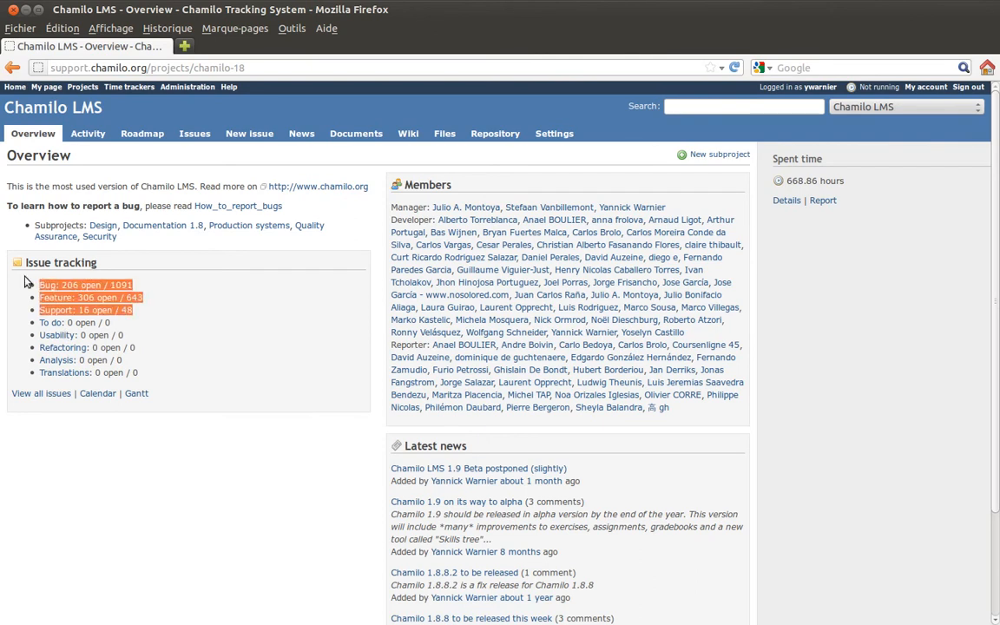
pyautogui.click(30, 287)
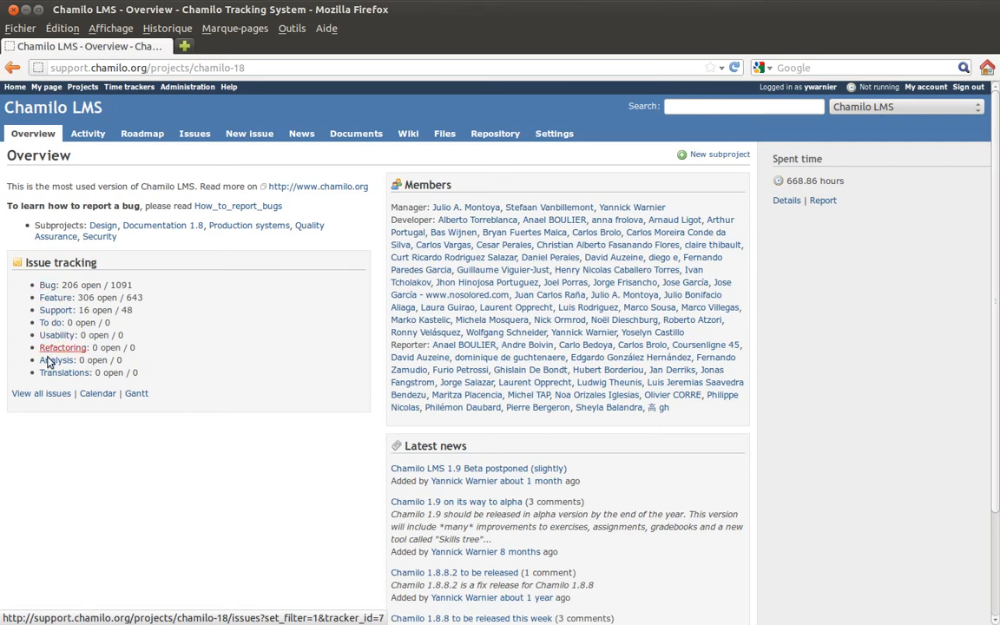
# Step: Open the project's issue calendar in a new tab and examine the issues scheduled through July 2012
pyautogui.middleClick(97, 395)
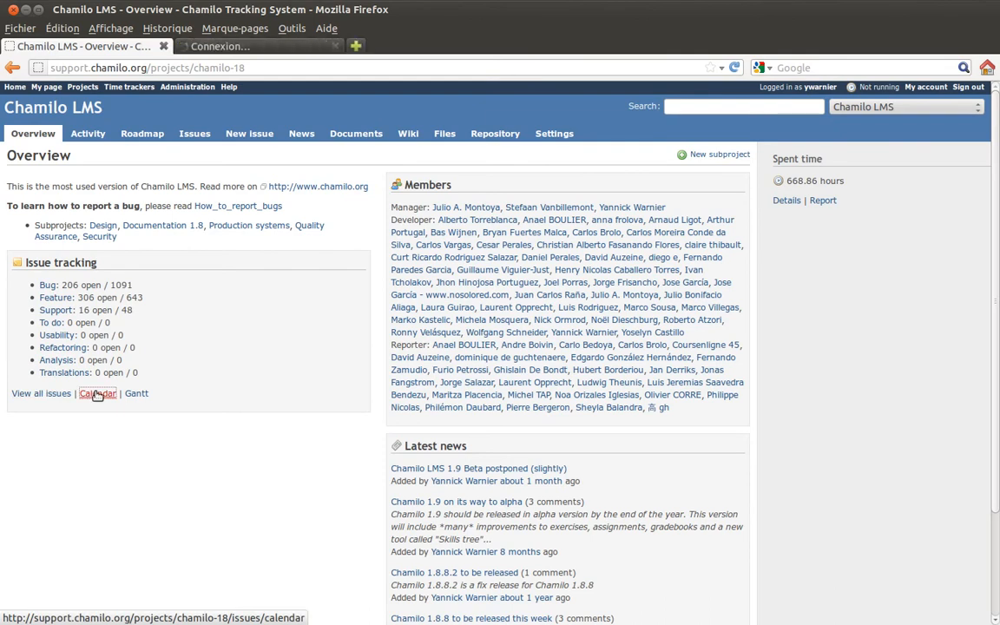
pyautogui.click(246, 47)
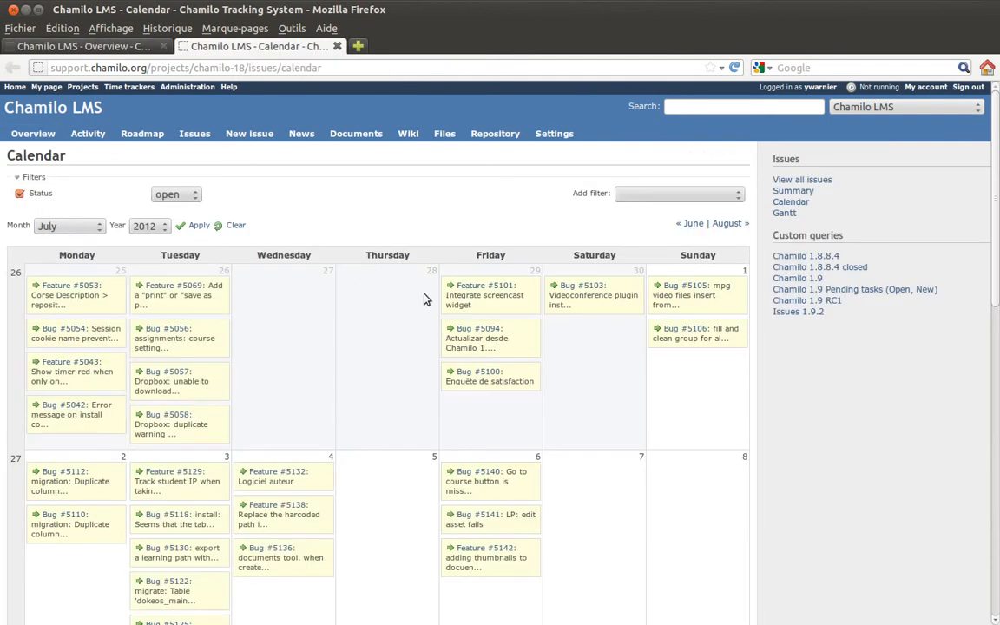
pyautogui.scroll(-1, 425, 297)
pyautogui.scroll(-3, 426, 298)
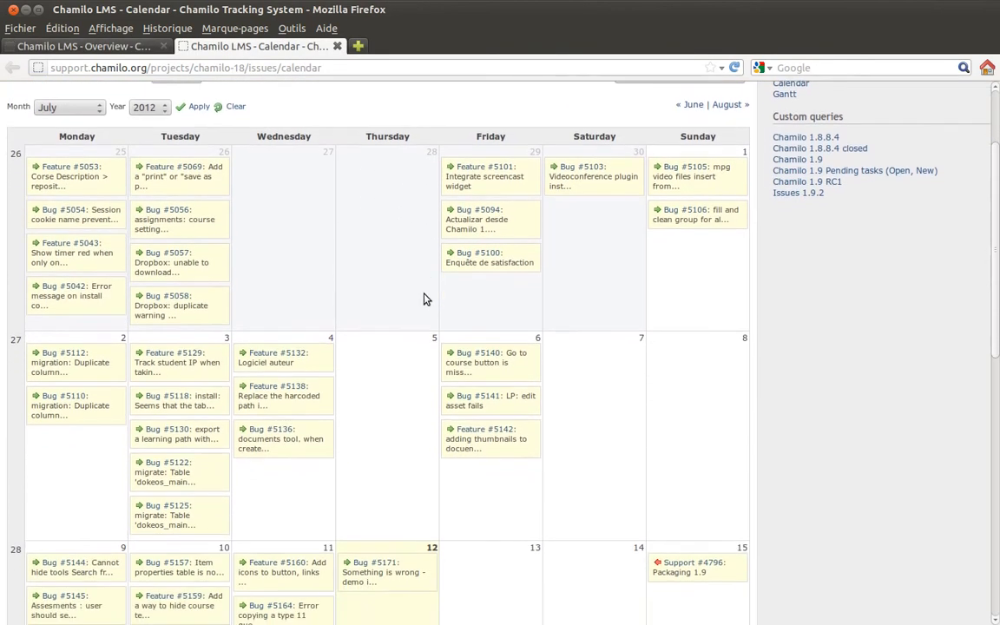
pyautogui.scroll(-9, 425, 299)
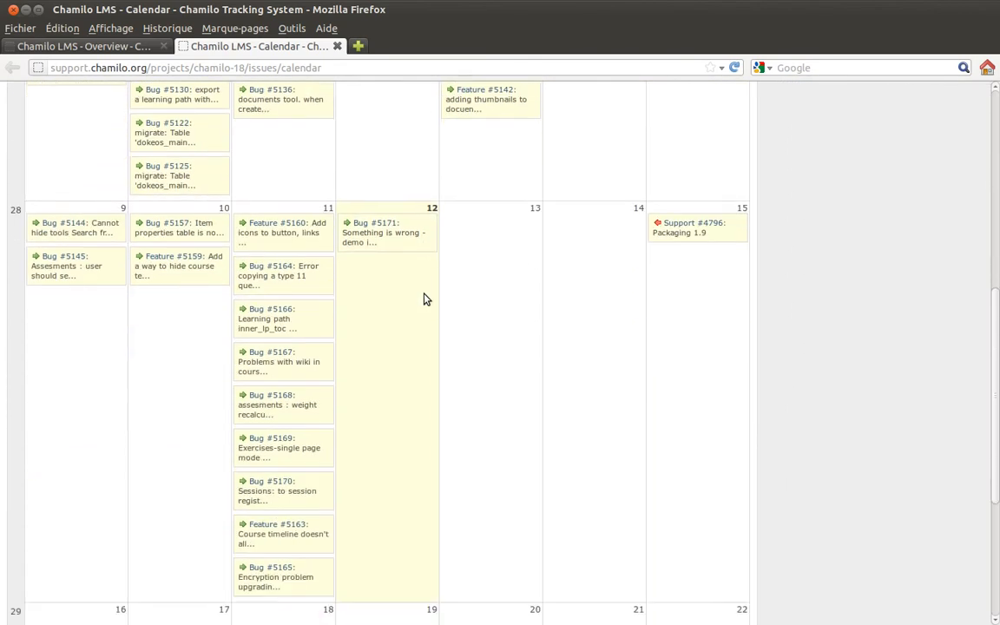
pyautogui.scroll(-5, 426, 299)
pyautogui.scroll(7, 425, 298)
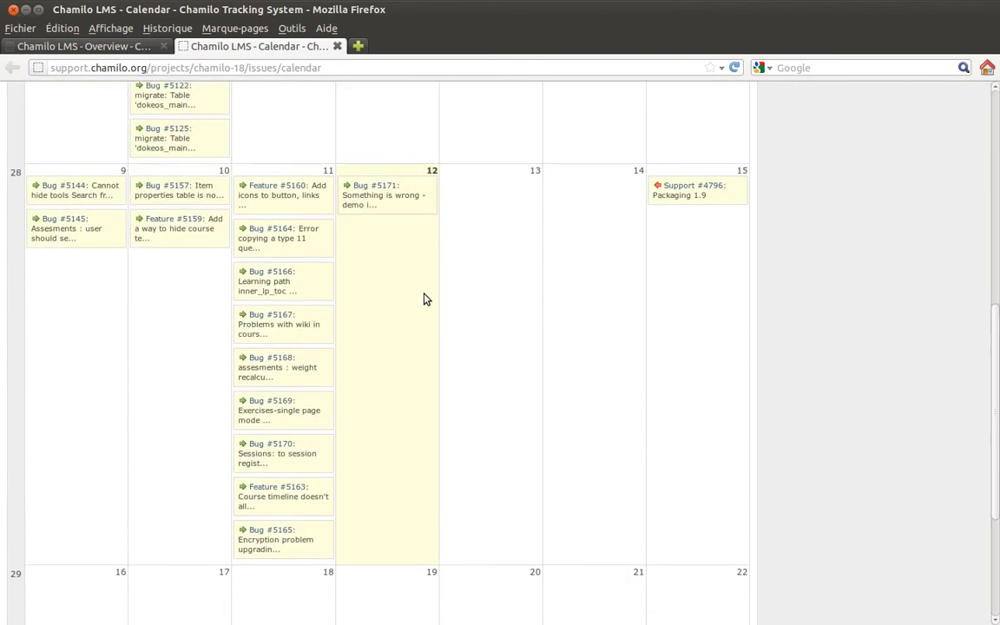
# Step: Review the July 2012 issue calendar from its first week to the 1.9 RC1 and 1.9 Stable entries, and close its tab
pyautogui.scroll(2, 425, 298)
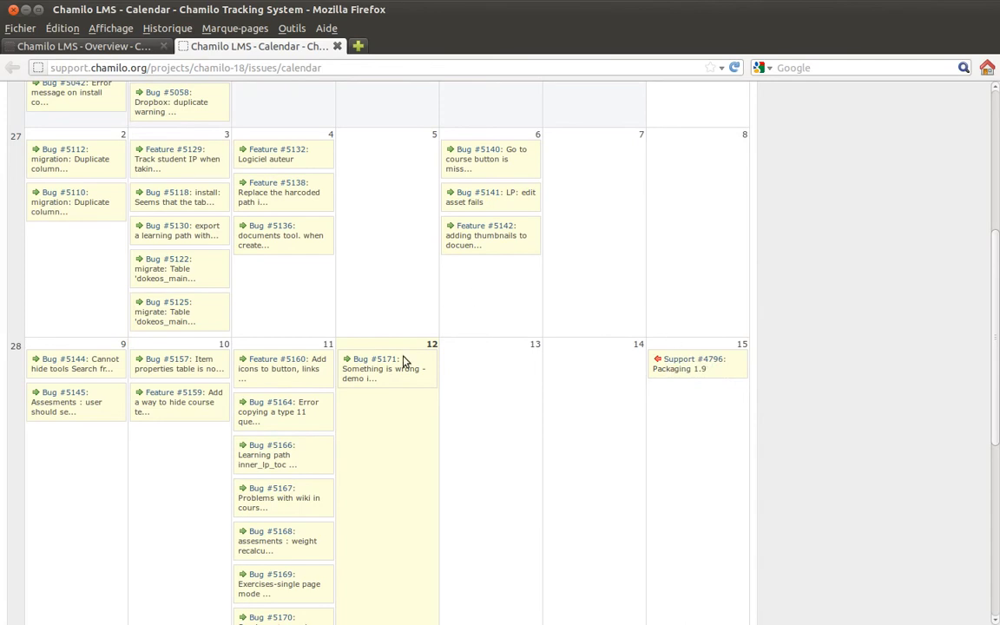
pyautogui.scroll(-8, 413, 439)
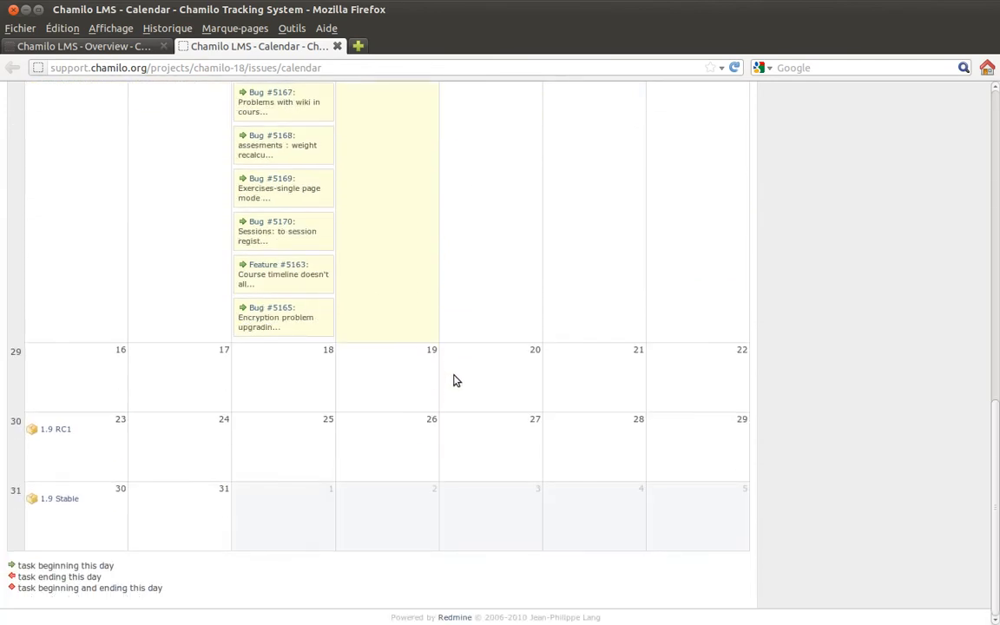
pyautogui.scroll(10, 455, 380)
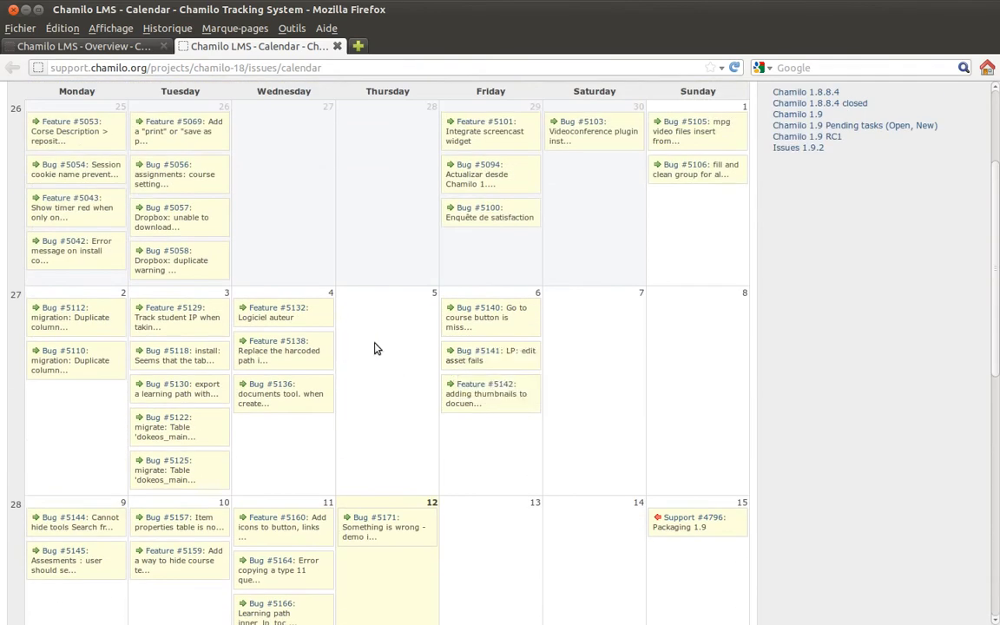
pyautogui.scroll(2, 382, 346)
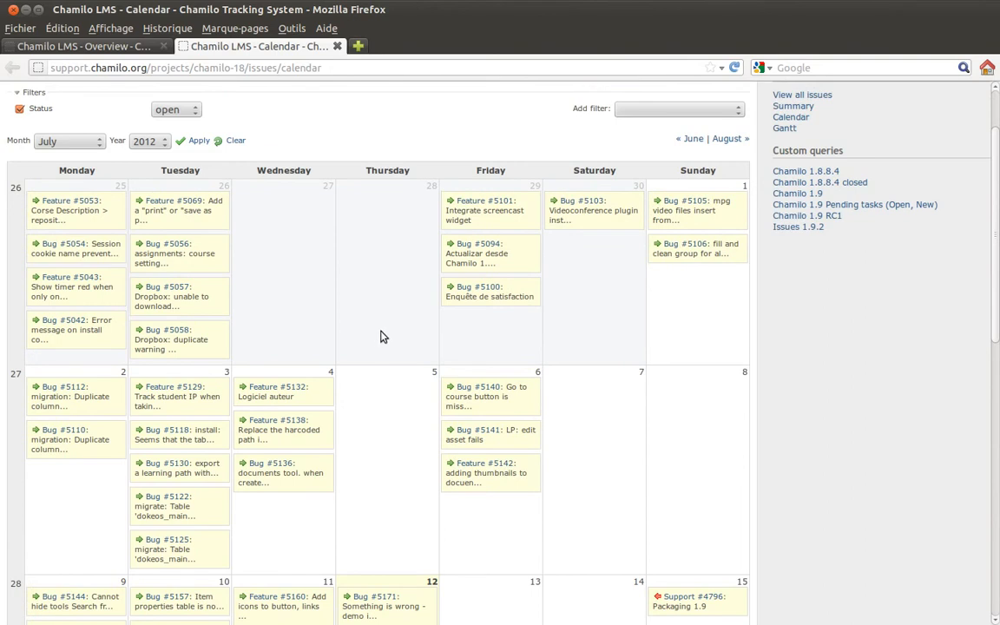
pyautogui.scroll(-2, 389, 329)
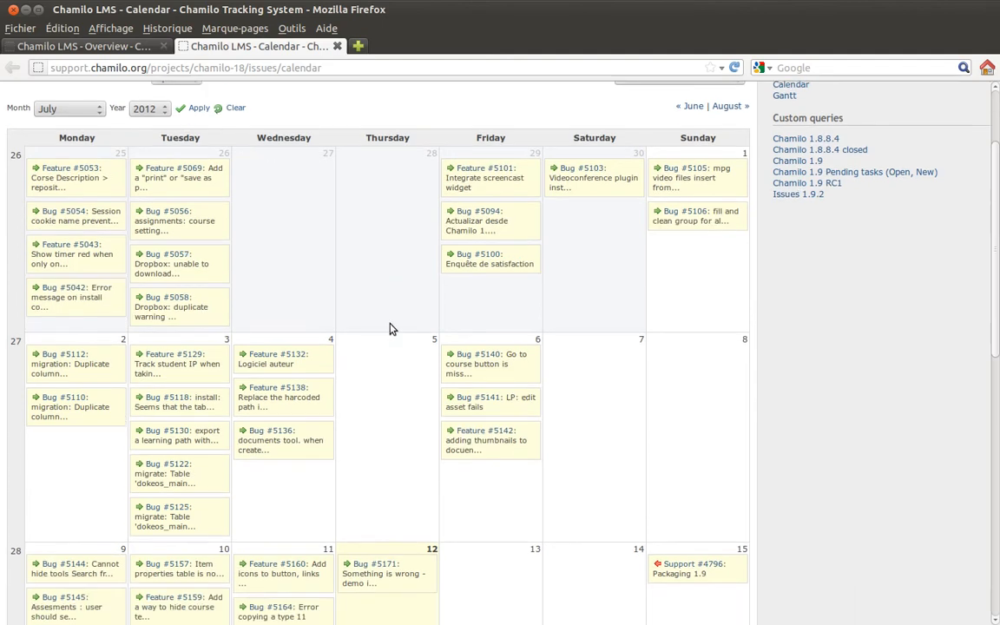
pyautogui.scroll(1, 391, 329)
pyautogui.scroll(2, 390, 329)
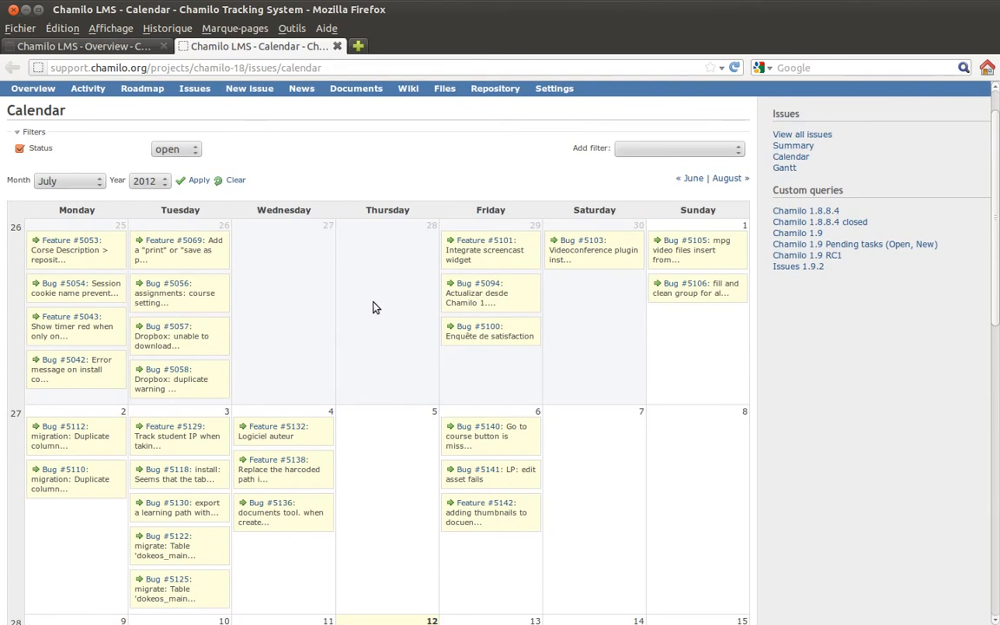
pyautogui.scroll(1, 221, 125)
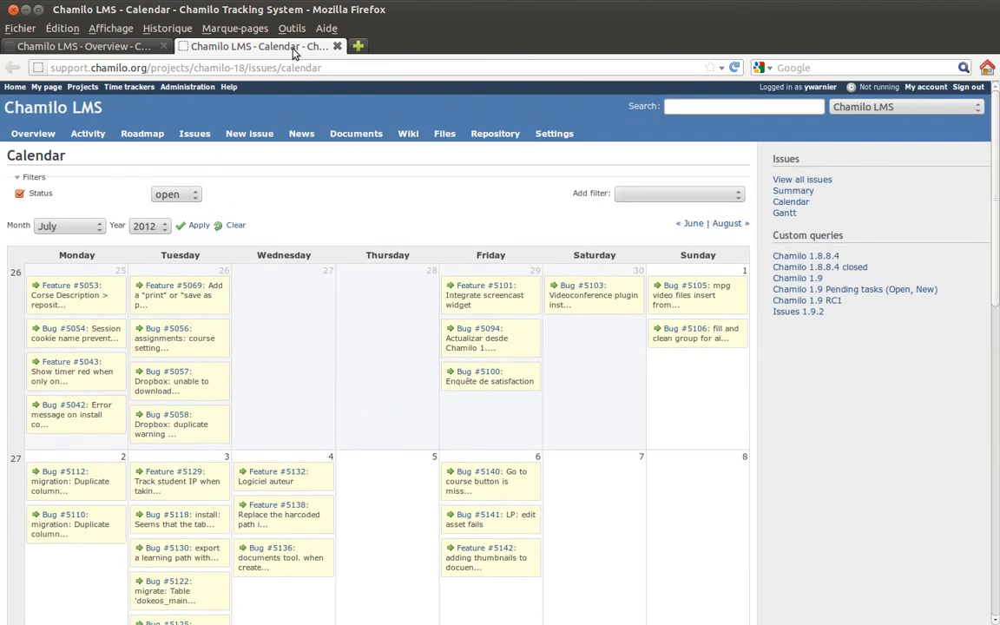
pyautogui.click(337, 46)
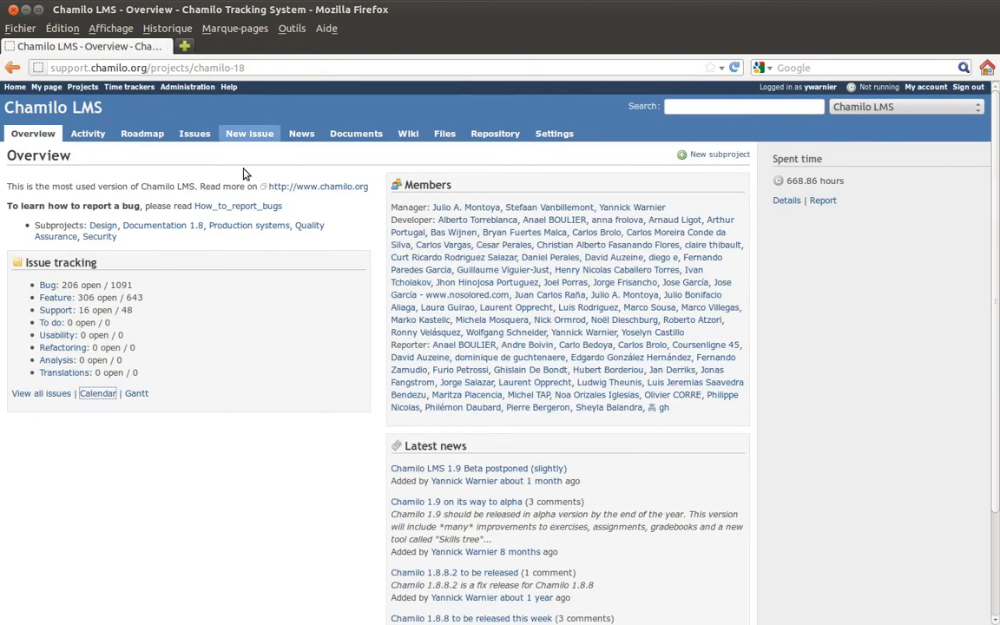
# Step: Open the Chamilo LMS Gantt chart and examine the open issues' progress bars down to the version milestones at the end
pyautogui.click(139, 395)
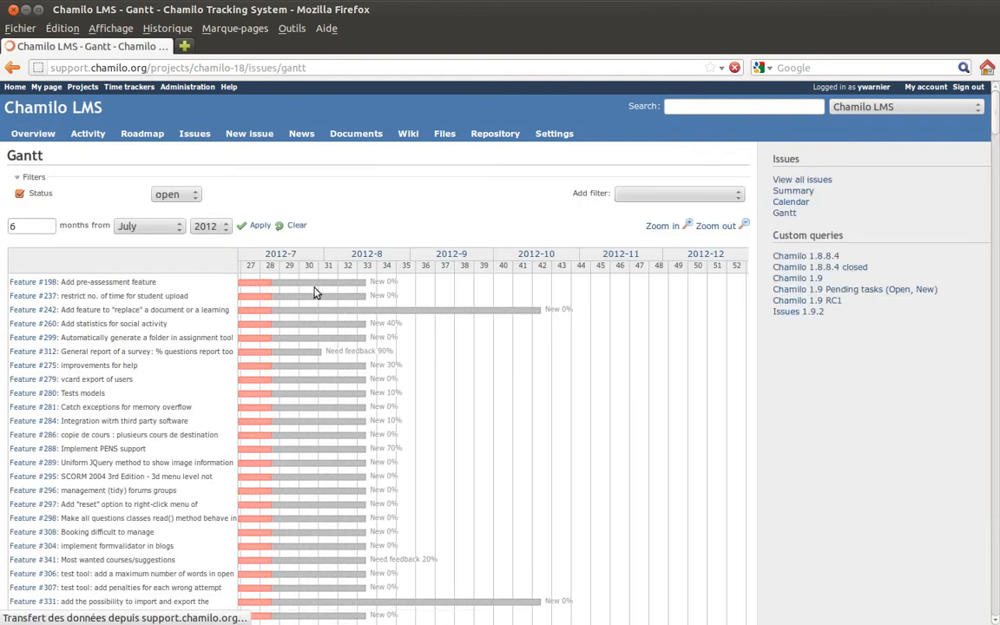
pyautogui.scroll(-5, 476, 350)
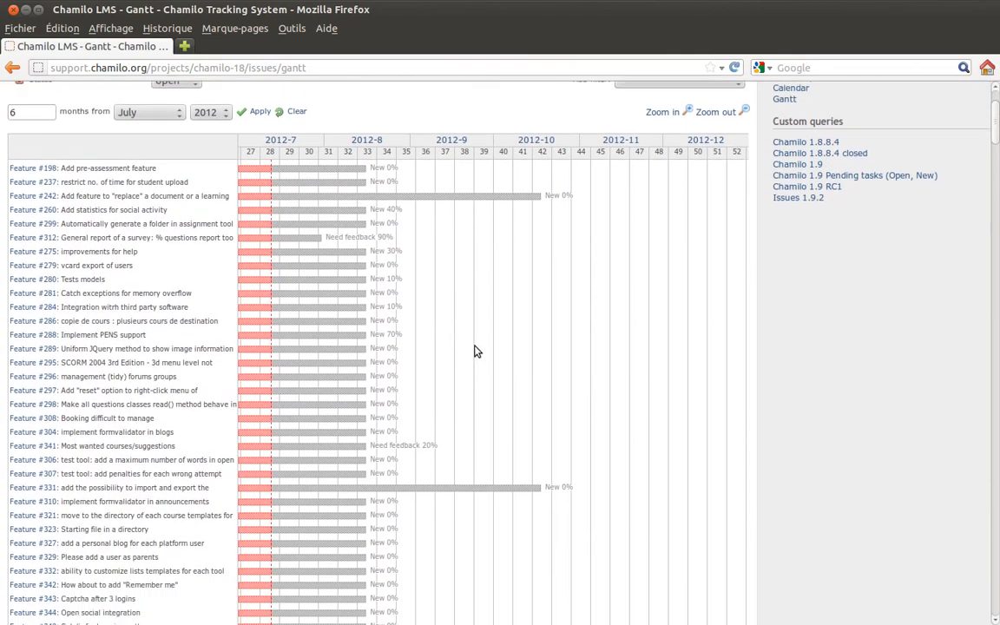
pyautogui.scroll(-20, 476, 351)
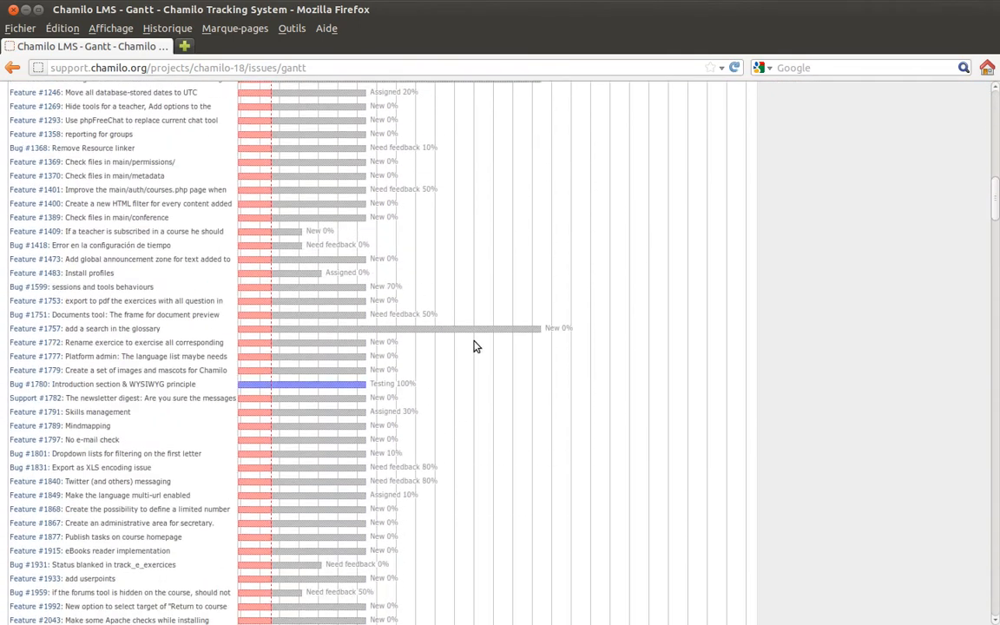
pyautogui.scroll(-20, 475, 346)
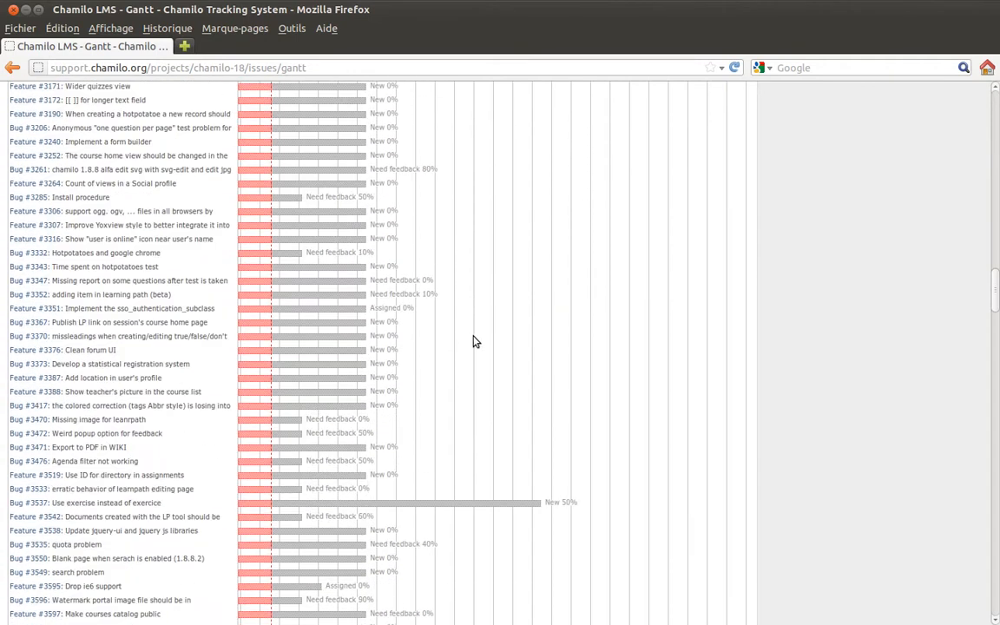
pyautogui.scroll(-19, 476, 341)
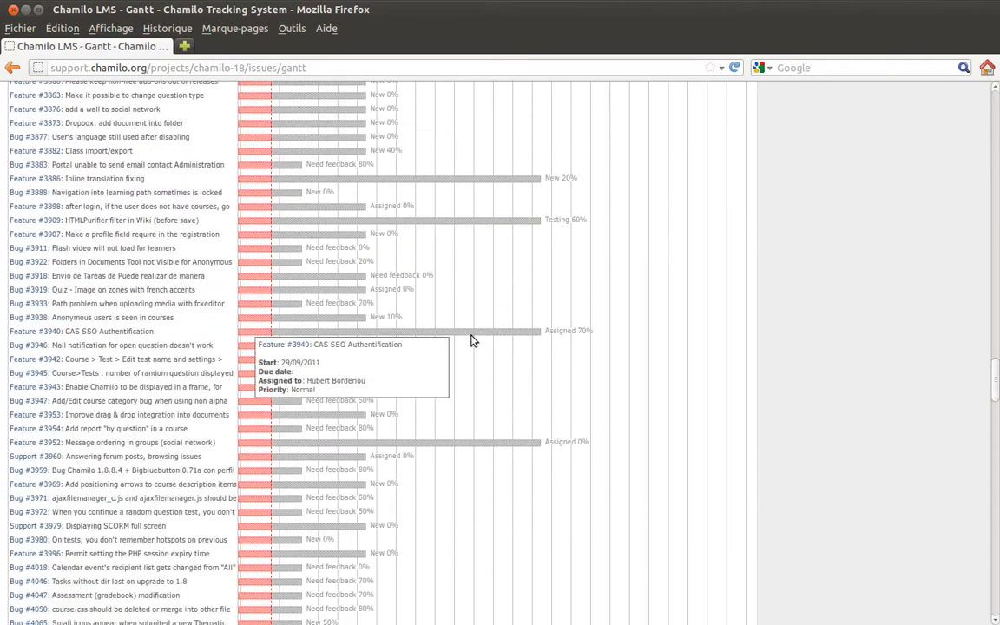
pyautogui.scroll(-9, 473, 341)
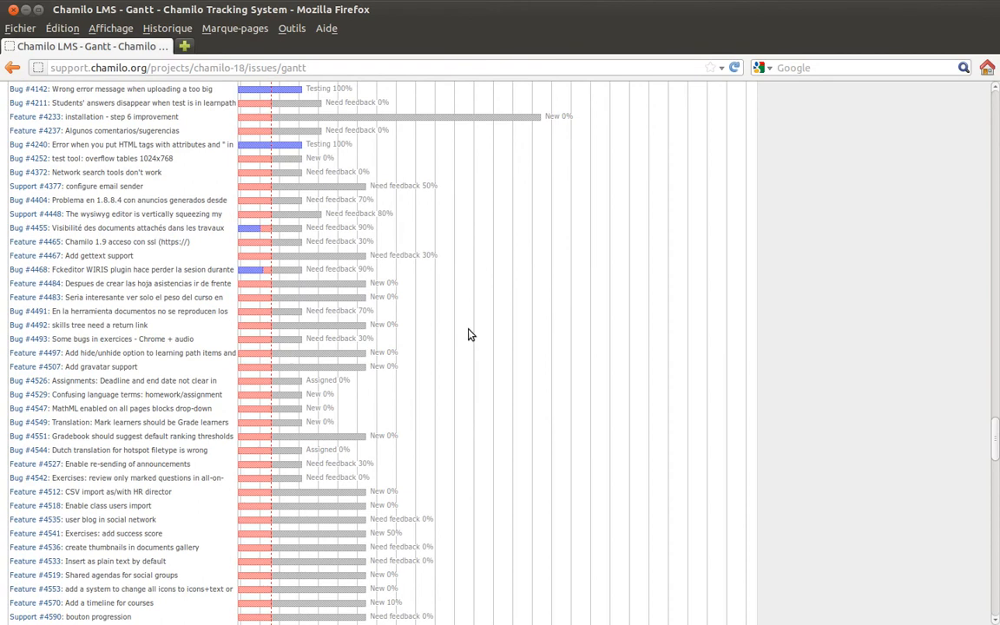
pyautogui.scroll(-2, 469, 337)
pyautogui.scroll(3, 469, 335)
pyautogui.scroll(2, 468, 335)
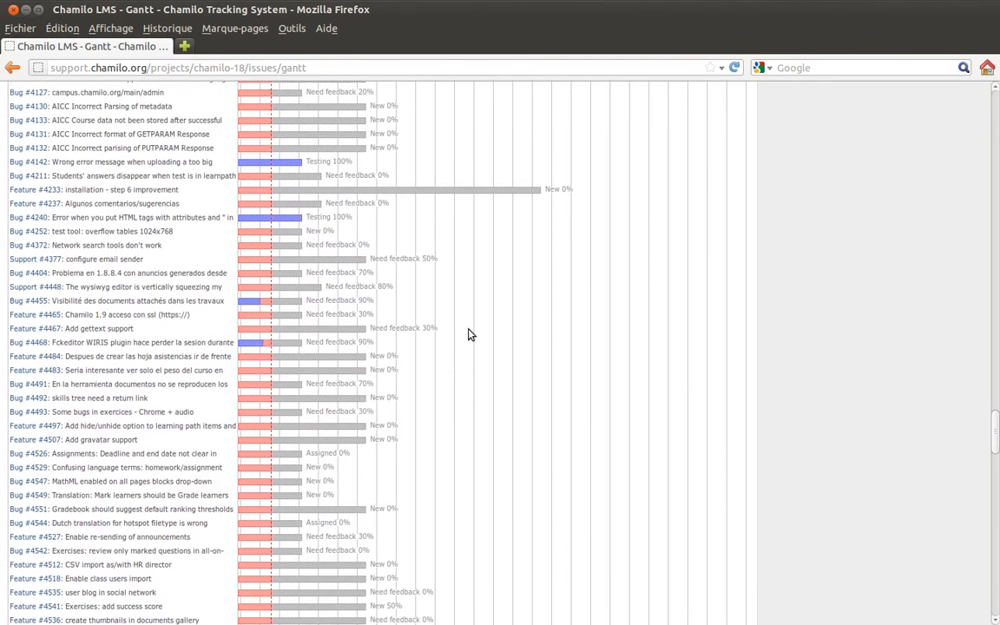
pyautogui.scroll(-6, 469, 335)
pyautogui.scroll(-15, 469, 335)
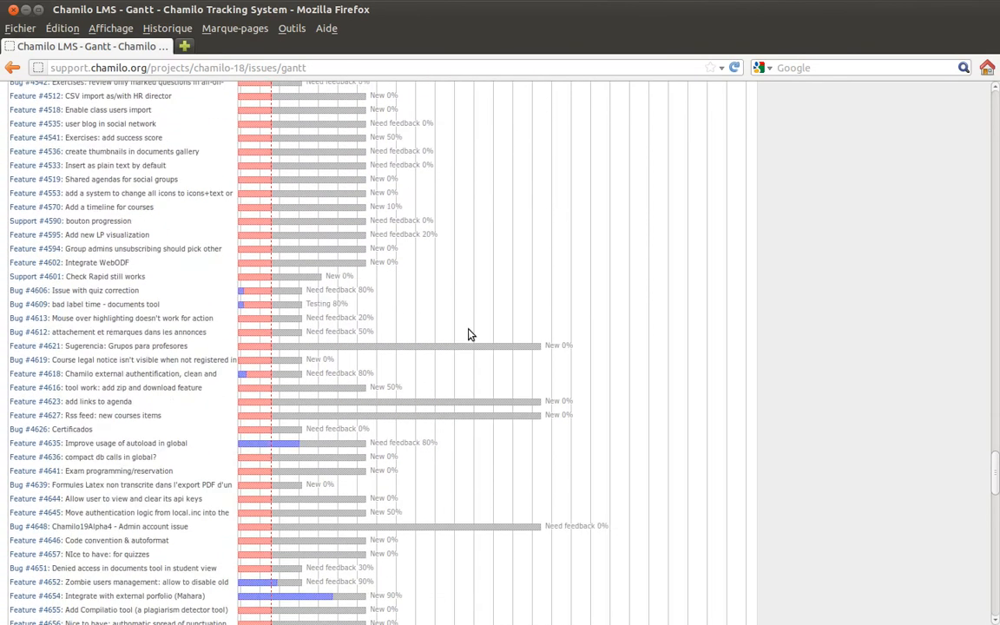
pyautogui.scroll(-20, 468, 335)
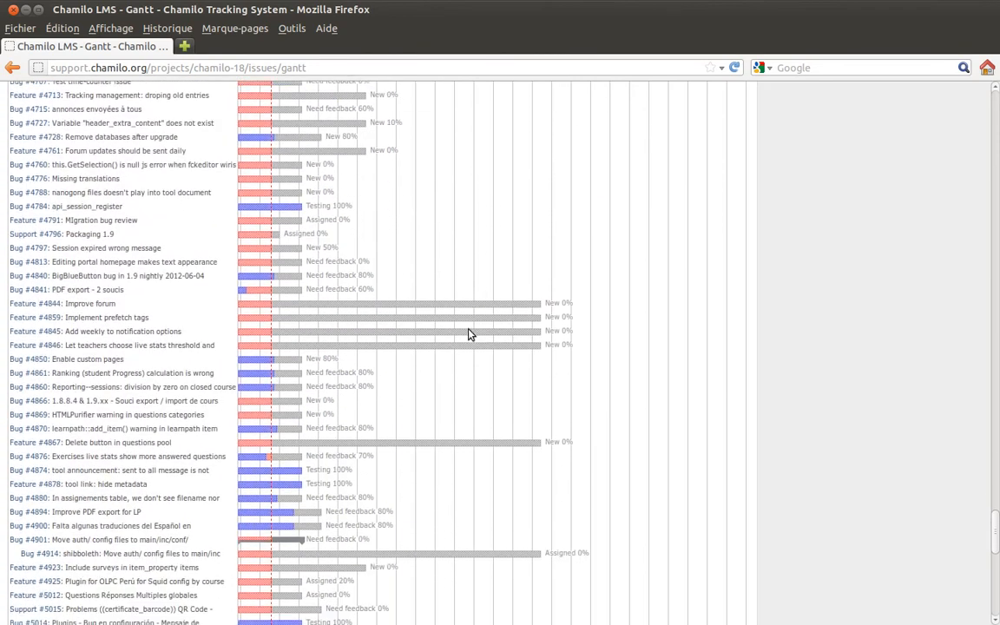
pyautogui.scroll(-5, 469, 335)
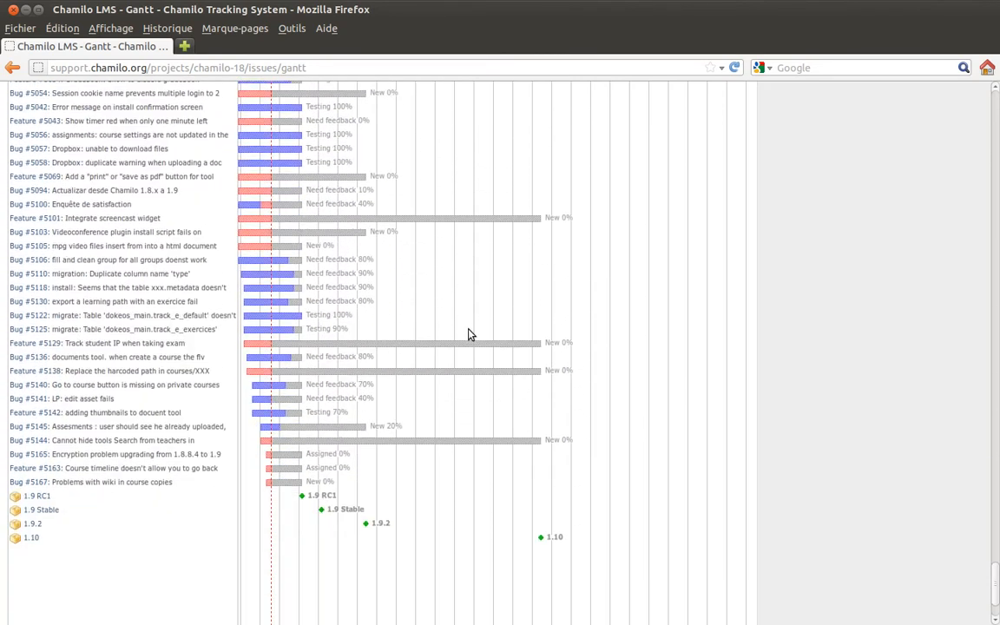
# Step: Review the Gantt chart's issue bars and completion statuses from the version milestones back up to the filters
pyautogui.scroll(4, 469, 335)
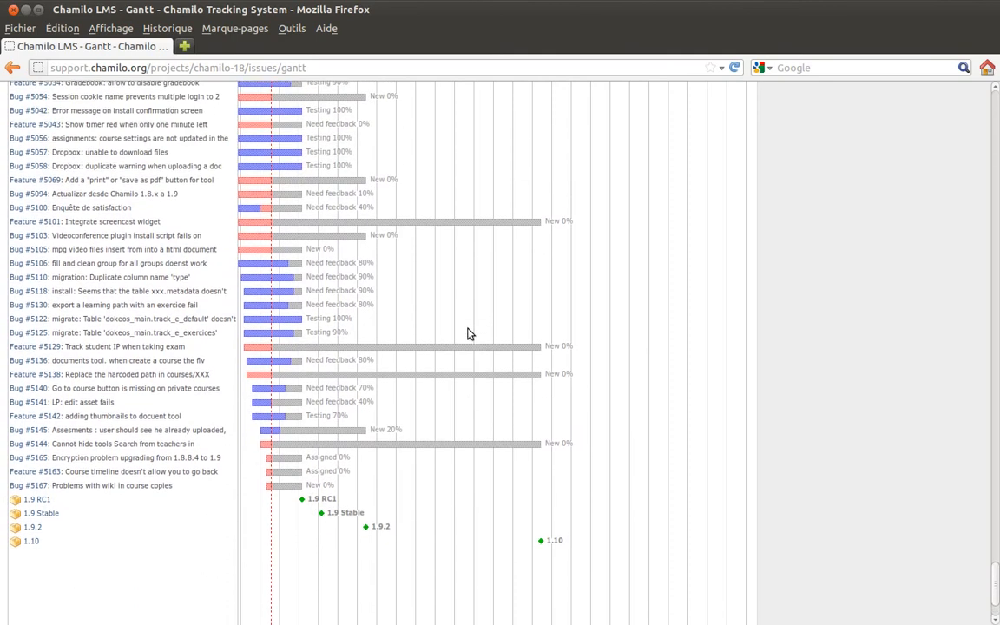
pyautogui.scroll(4, 469, 335)
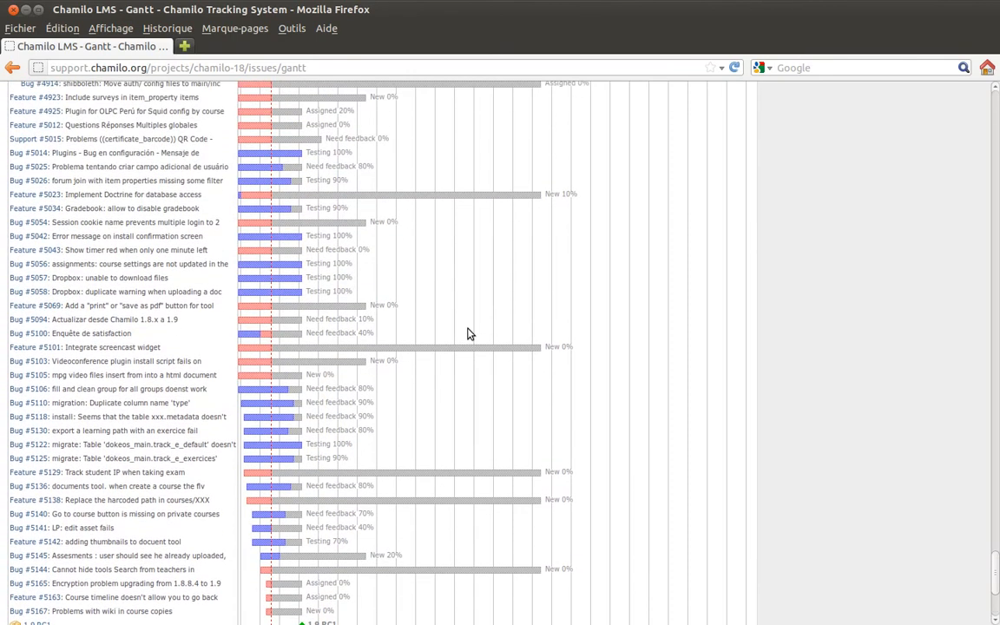
pyautogui.scroll(4, 469, 335)
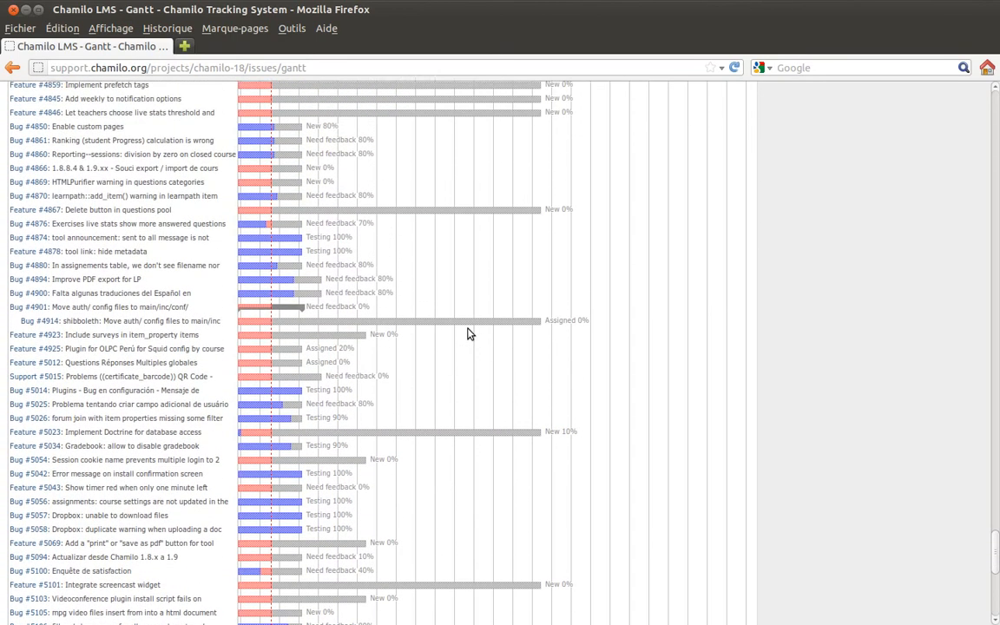
pyautogui.scroll(4, 468, 335)
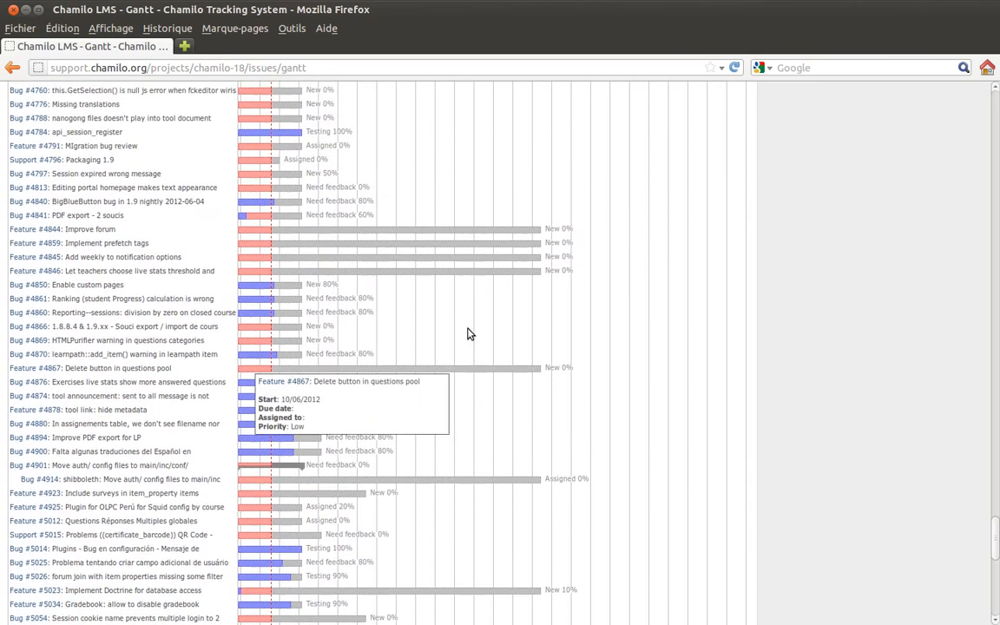
pyautogui.scroll(8, 468, 335)
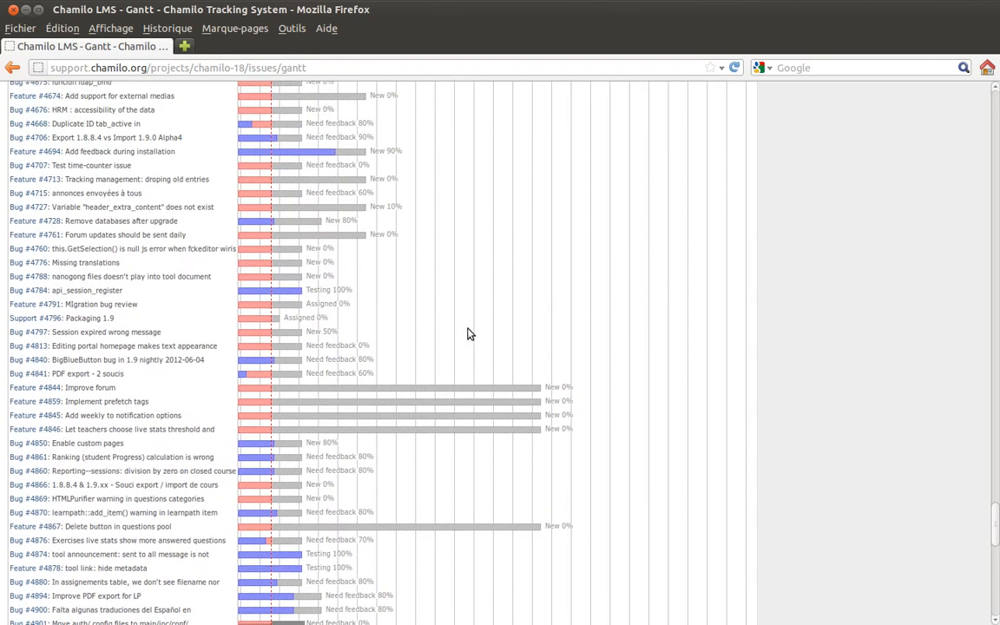
pyautogui.scroll(7, 469, 335)
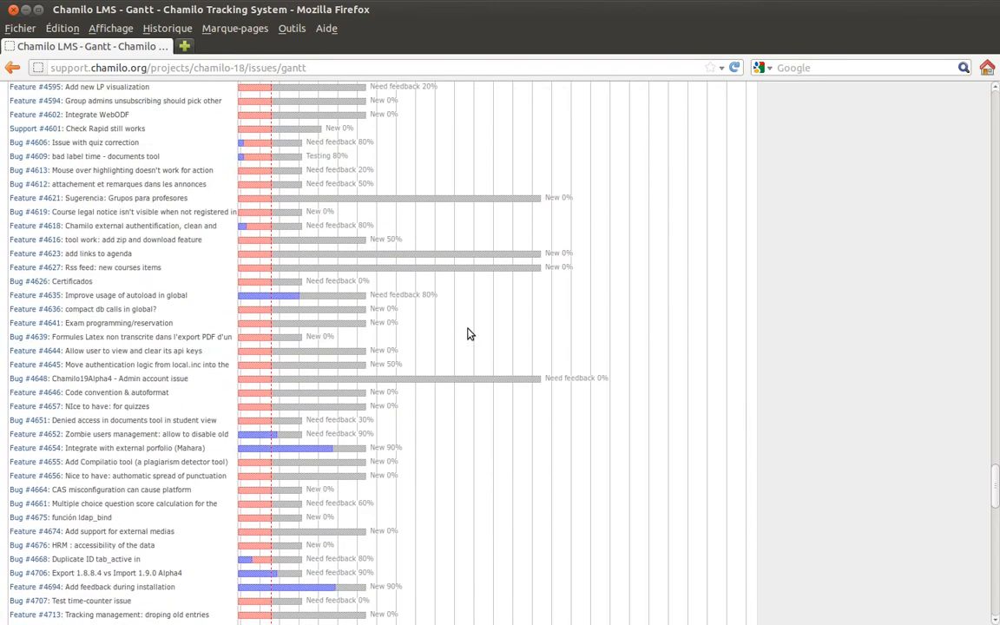
pyautogui.scroll(15, 469, 335)
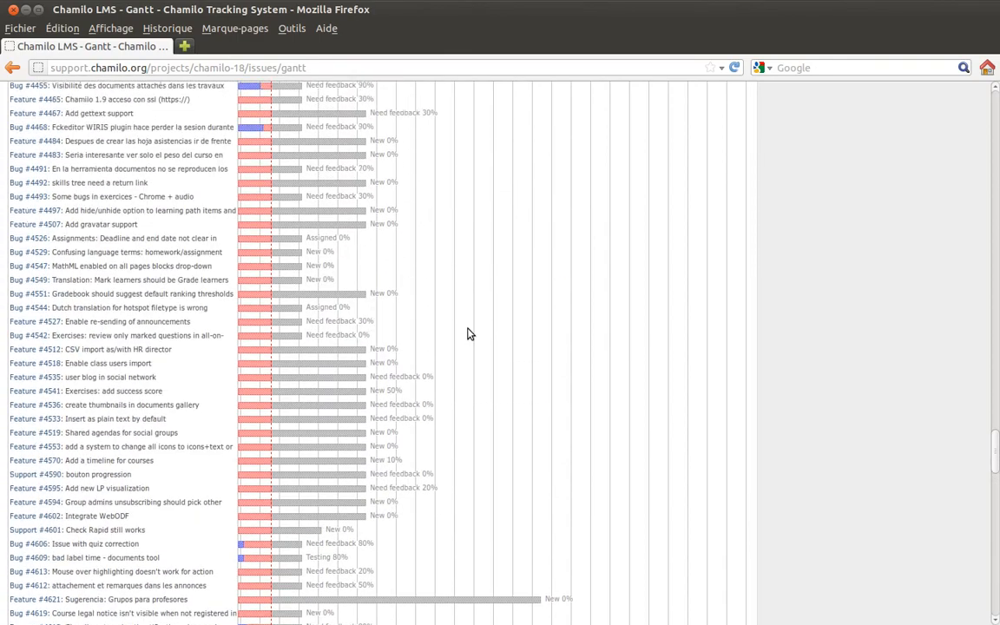
pyautogui.scroll(15, 469, 335)
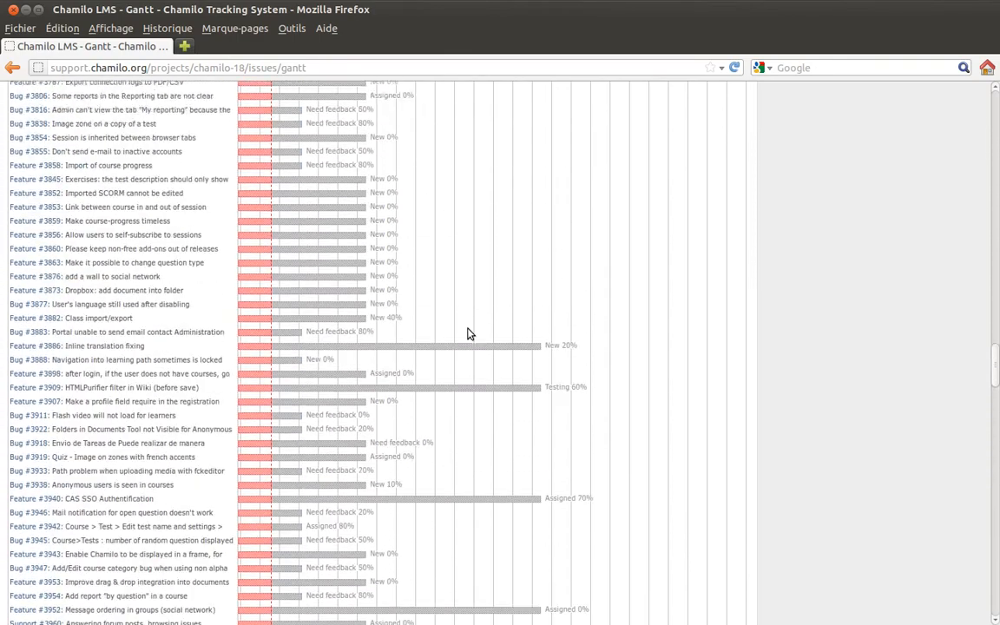
pyautogui.scroll(15, 467, 334)
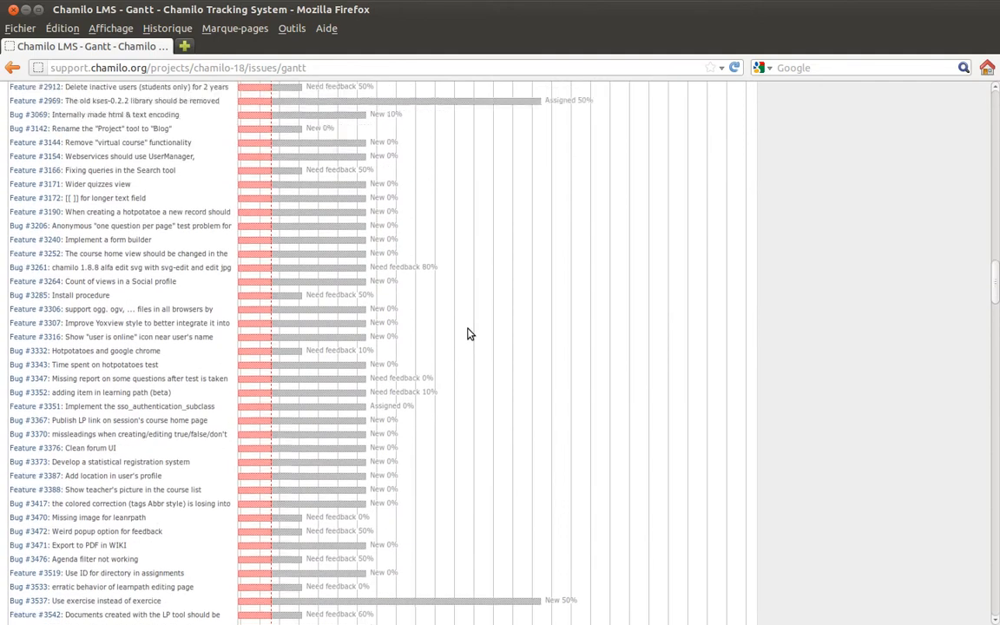
pyautogui.scroll(20, 467, 334)
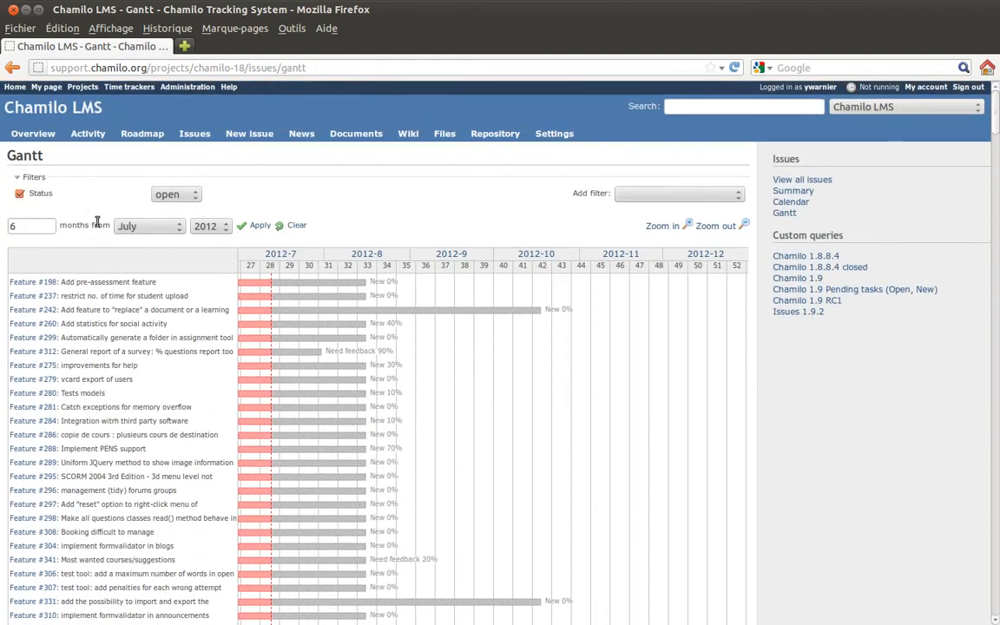
# Step: Return to the project overview and highlight the Manager, Developer and Reporter role labels in turn in the members list
pyautogui.click(39, 134)
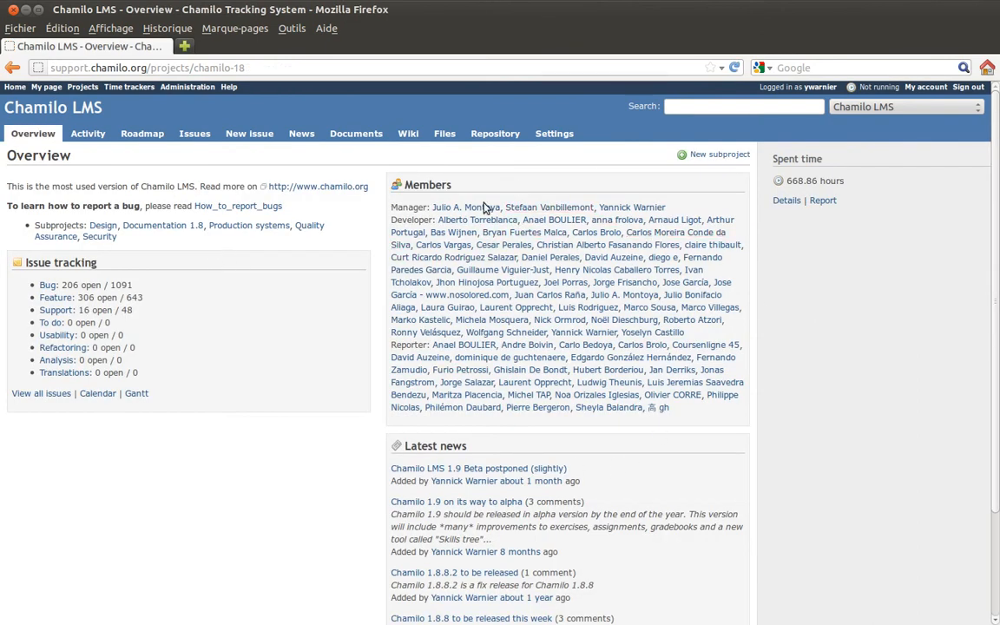
pyautogui.doubleClick(404, 210)
pyautogui.doubleClick(408, 221)
pyautogui.doubleClick(397, 347)
pyautogui.scroll(-3, 373, 343)
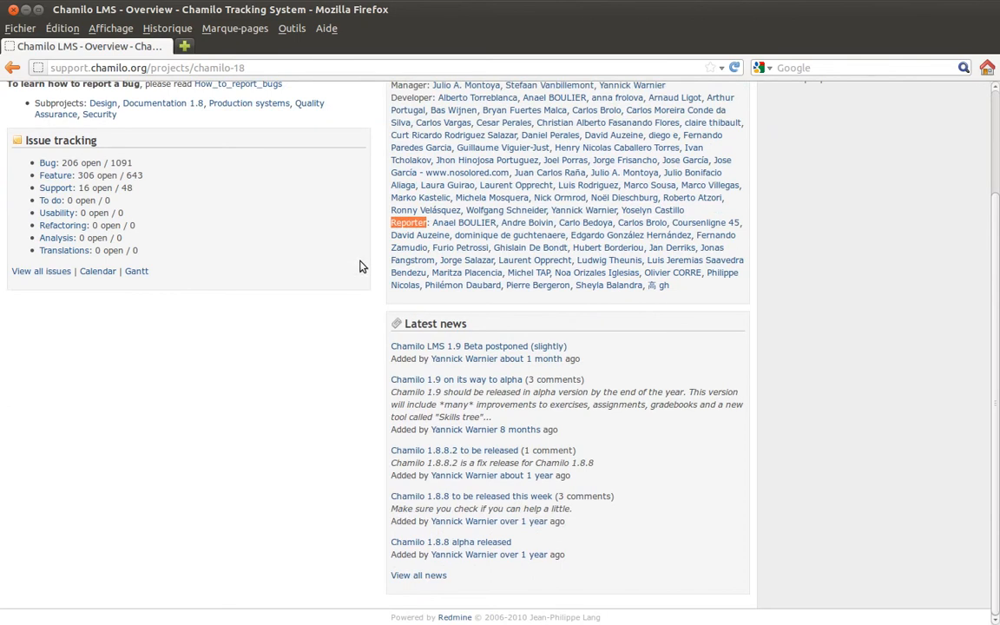
# Step: Highlight the Reporter role again, clear the highlight, and view the overview's members and latest news
pyautogui.scroll(1, 365, 253)
pyautogui.scroll(2, 366, 250)
pyautogui.click(403, 301)
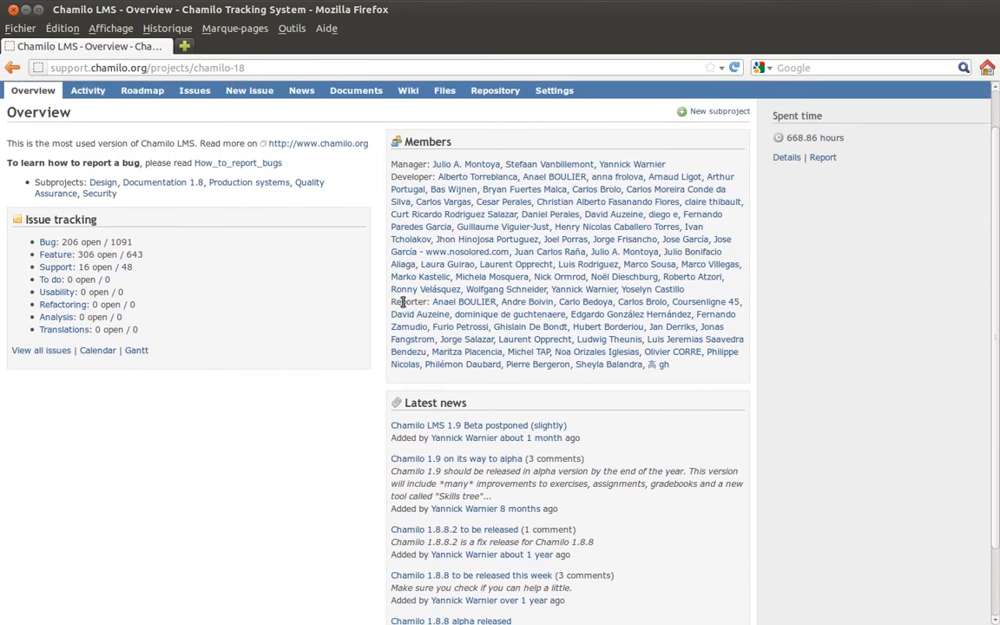
pyautogui.moveTo(392, 301)
pyautogui.mouseDown()
pyautogui.moveTo(430, 302)
pyautogui.moveTo(397, 304)
pyautogui.mouseUp()
pyautogui.click(392, 303)
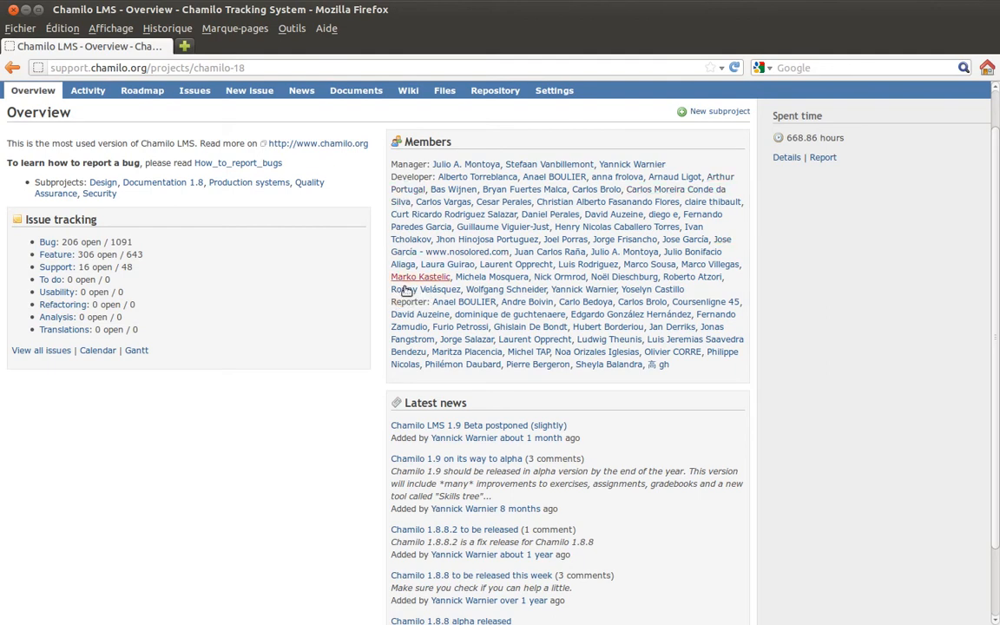
pyautogui.doubleClick(407, 300)
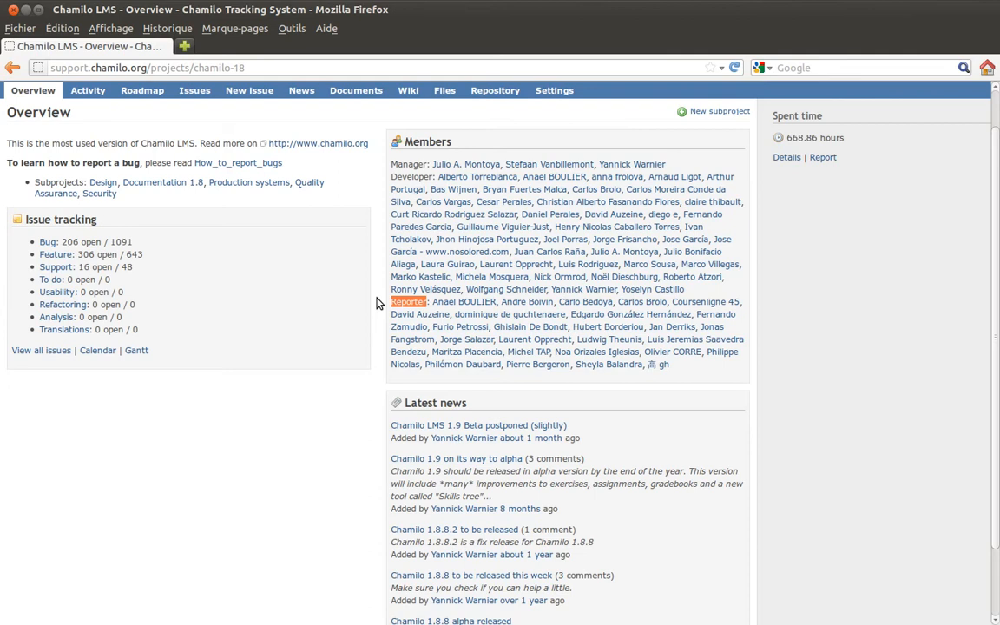
pyautogui.click(377, 302)
pyautogui.scroll(2, 376, 302)
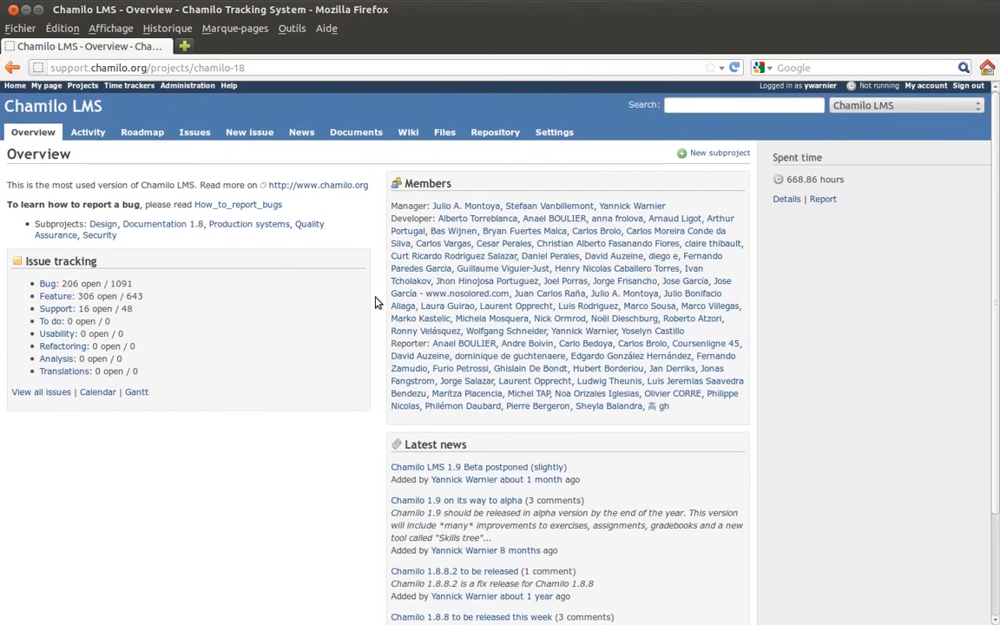
pyautogui.scroll(-3, 377, 302)
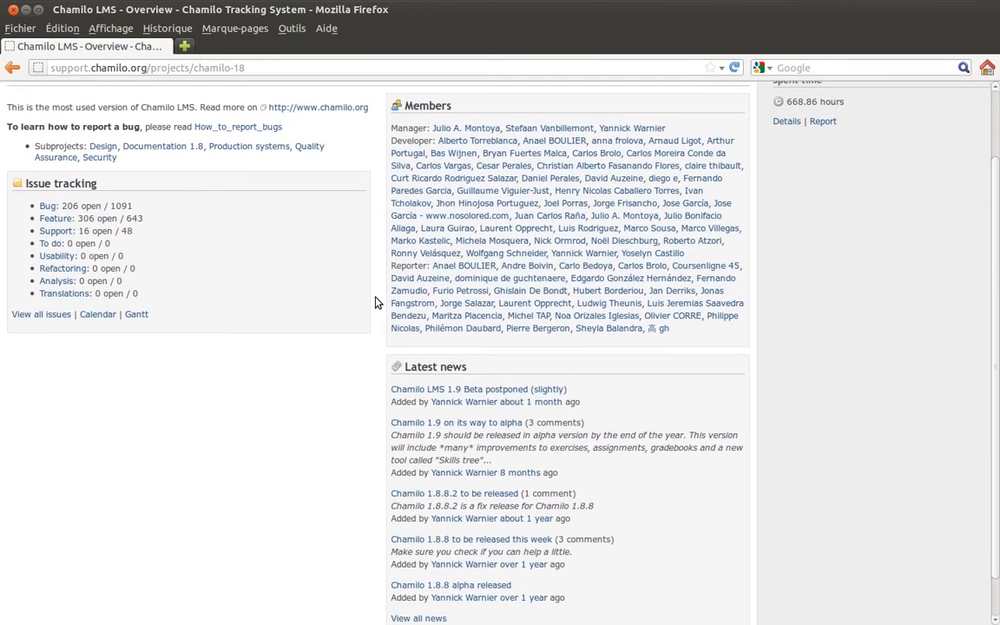
# Step: Open the Chamilo LMS activity page and examine the recent issue and revision entries
pyautogui.scroll(-1, 377, 302)
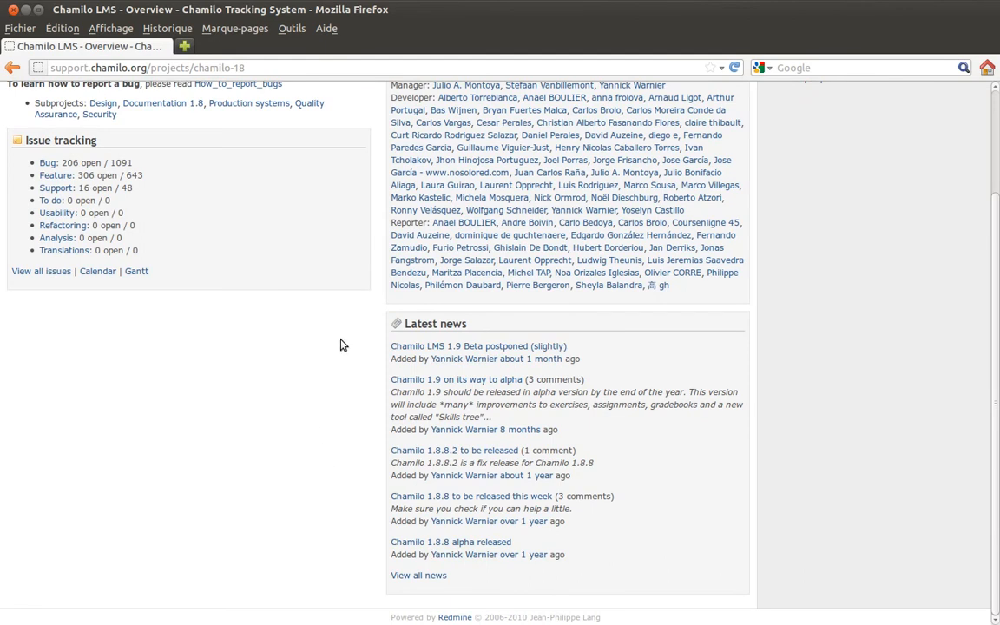
pyautogui.scroll(3, 341, 338)
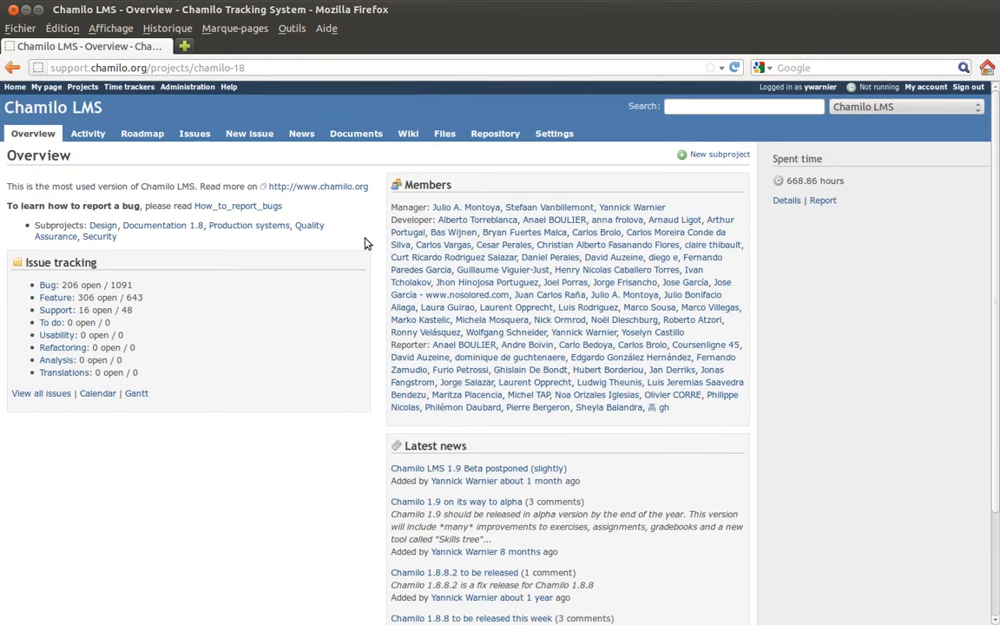
pyautogui.click(100, 132)
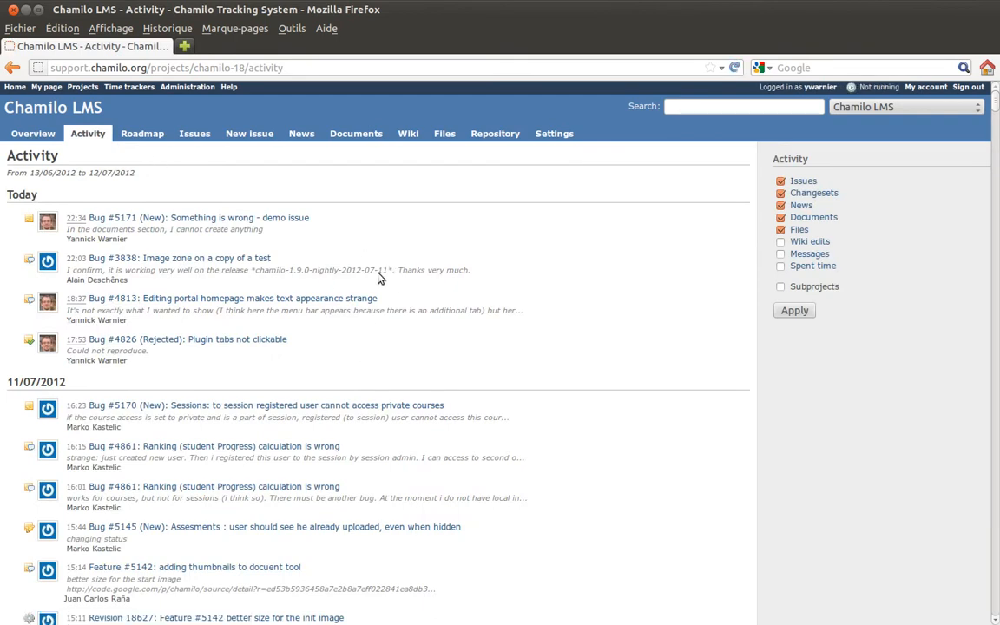
pyautogui.scroll(-10, 531, 357)
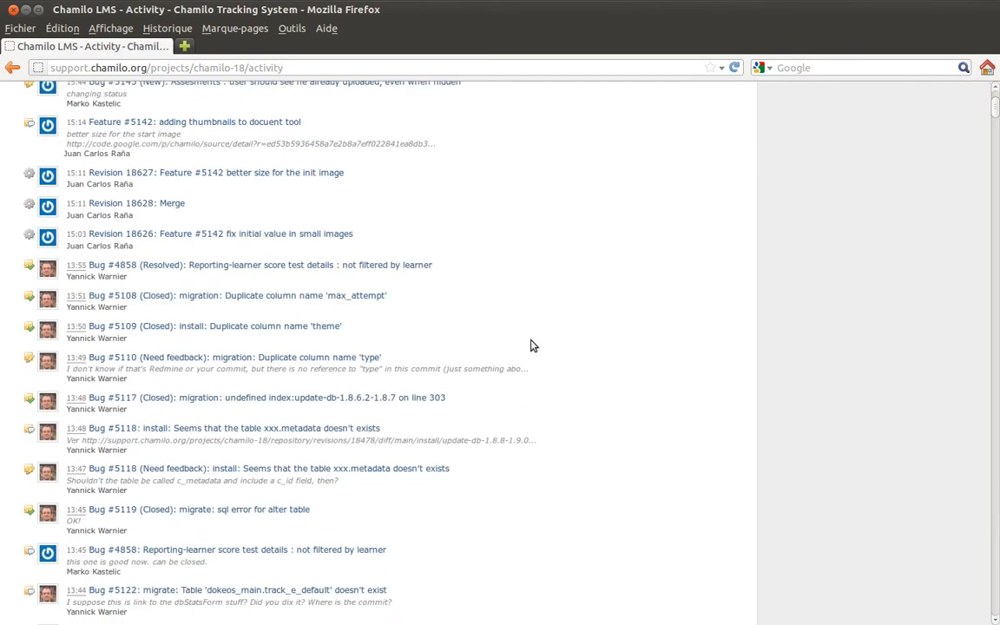
pyautogui.scroll(-20, 532, 342)
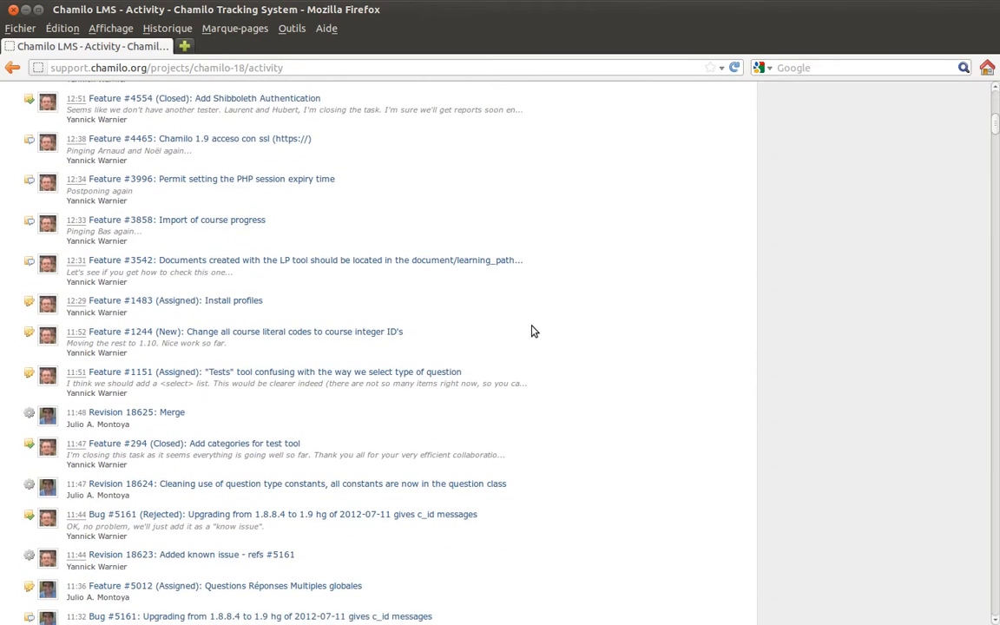
pyautogui.scroll(20, 535, 322)
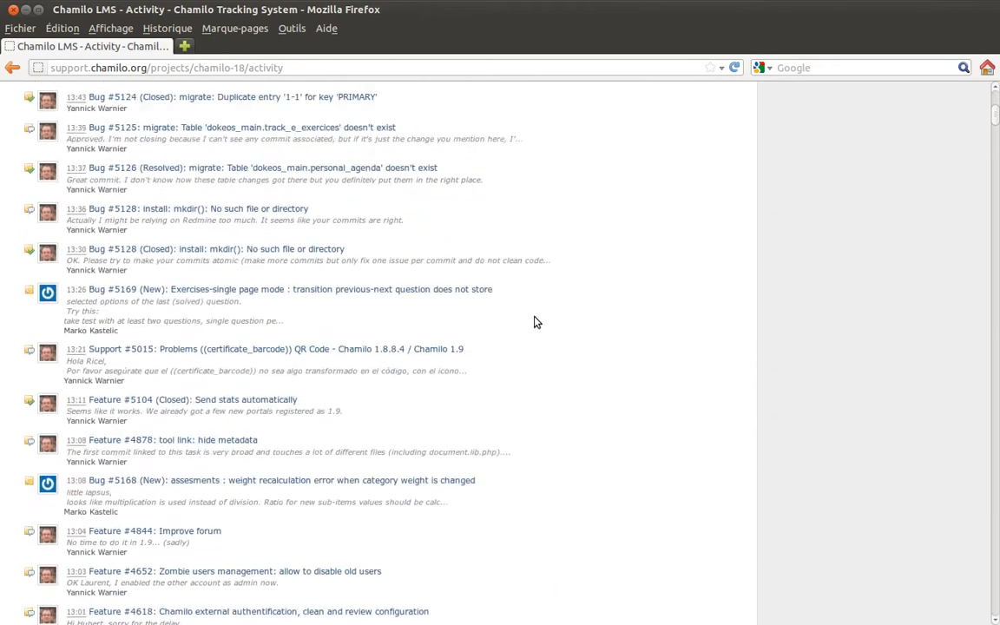
pyautogui.scroll(9, 534, 322)
pyautogui.scroll(-3, 532, 322)
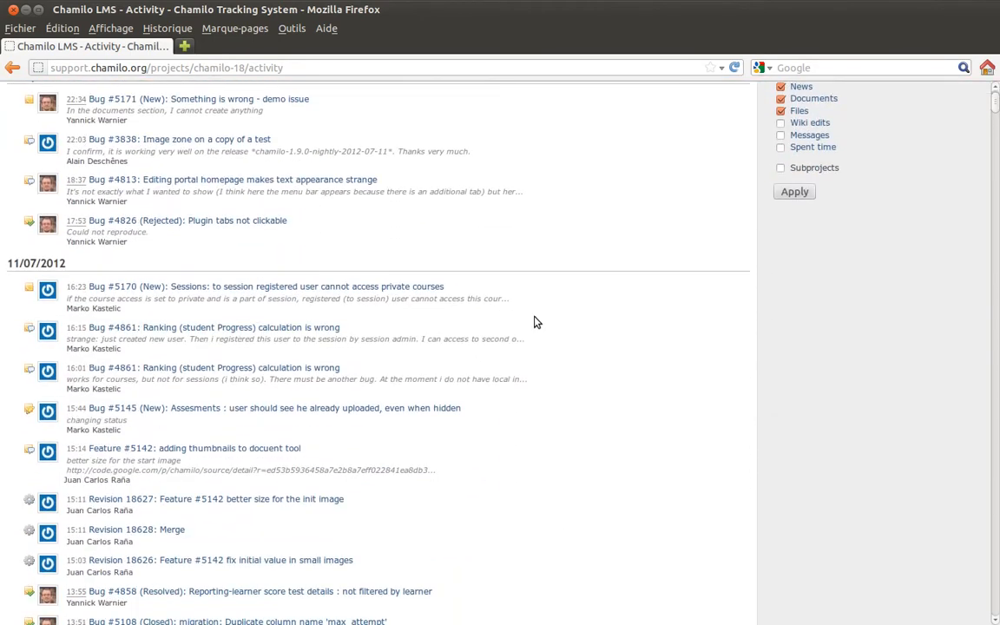
# Step: Review the icons and status changes of the activity entries for today and 11/07/2012
pyautogui.scroll(1, 130, 243)
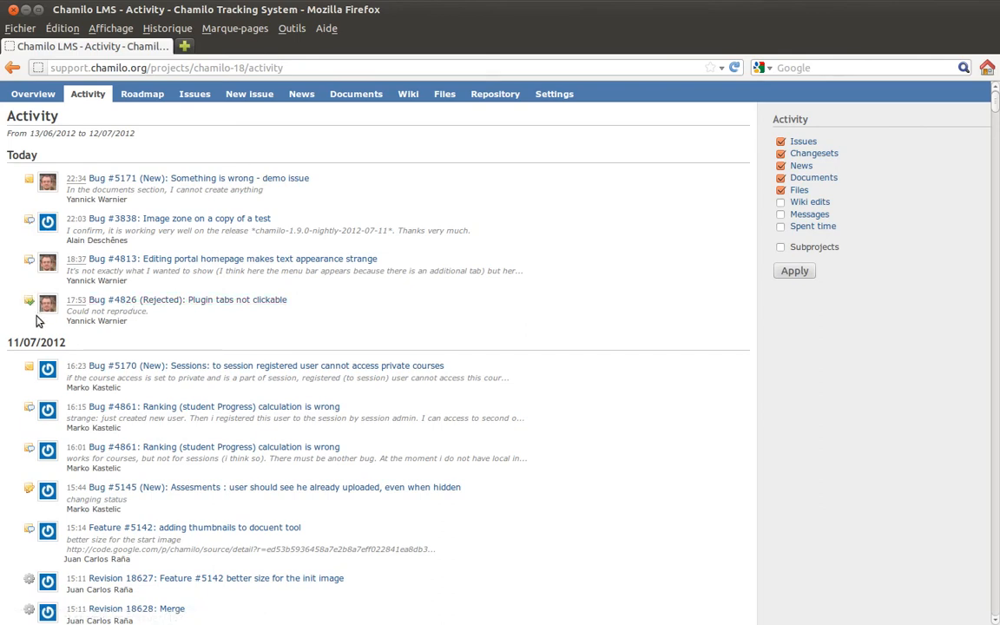
pyautogui.scroll(-1, 92, 324)
pyautogui.scroll(-2, 87, 326)
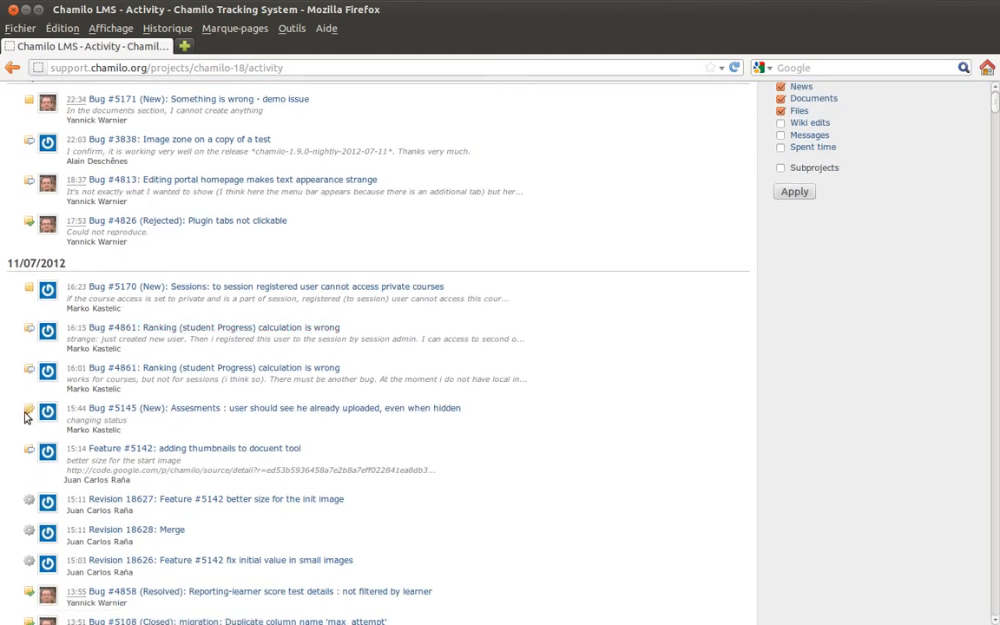
pyautogui.scroll(-3, 27, 412)
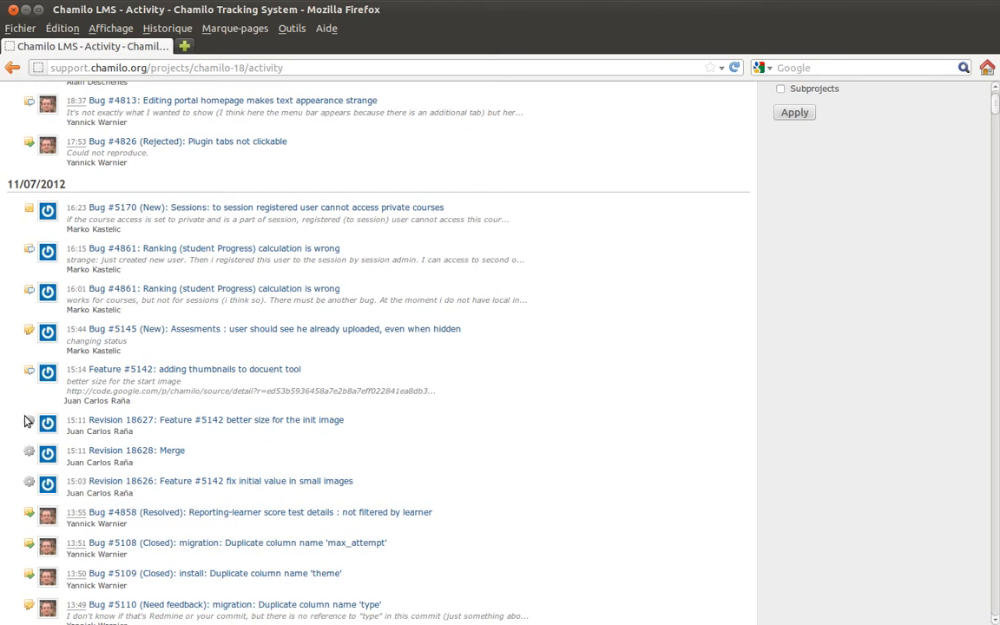
pyautogui.scroll(4, 160, 337)
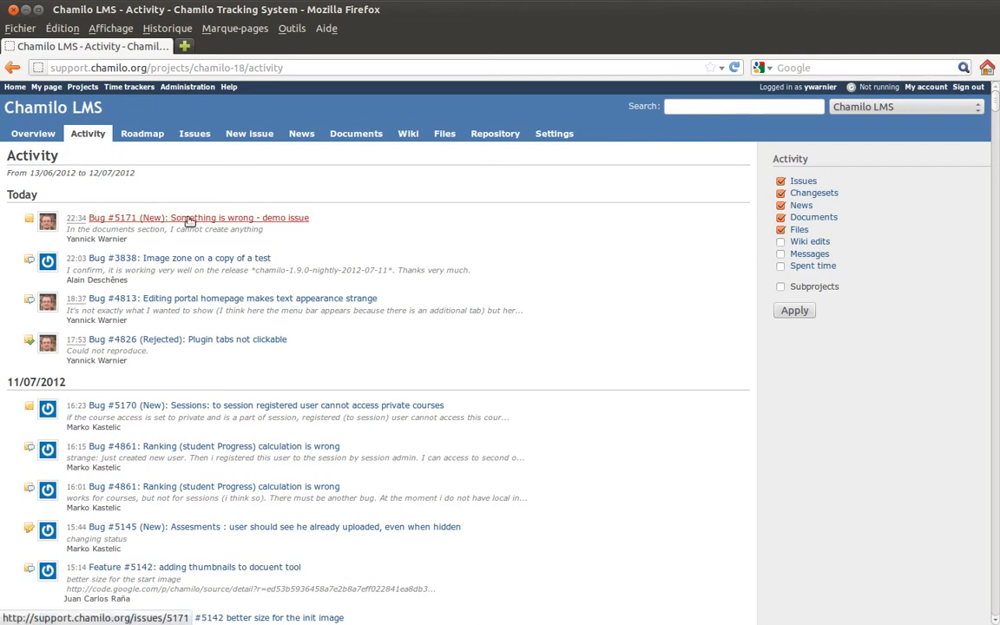
# Step: Open Bug #5171 from today's activity in a separate tab, view its details and return to the activity page
pyautogui.middleClick(141, 219)
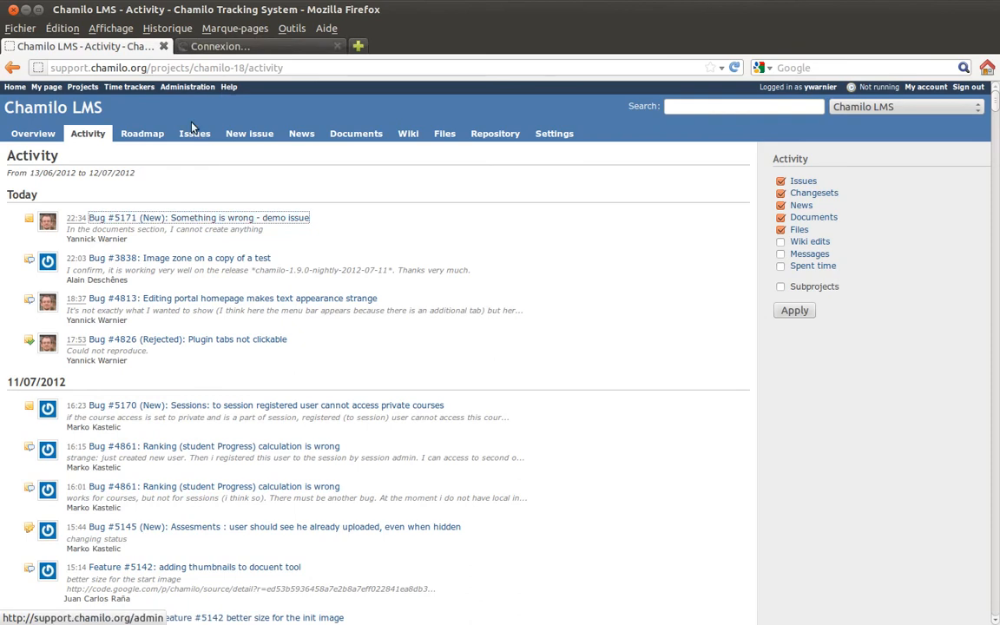
pyautogui.click(227, 46)
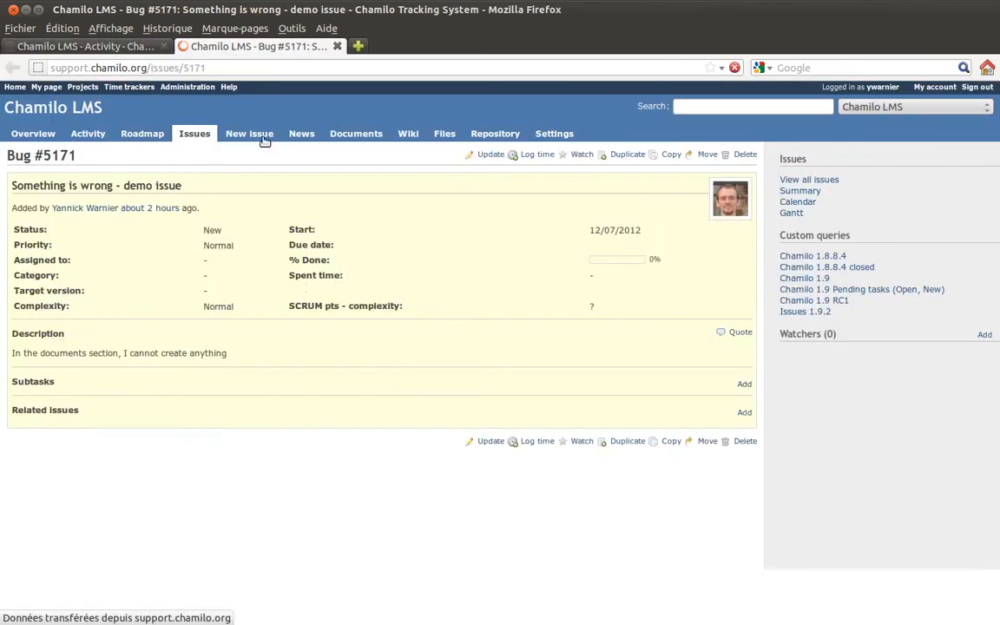
pyautogui.click(143, 46)
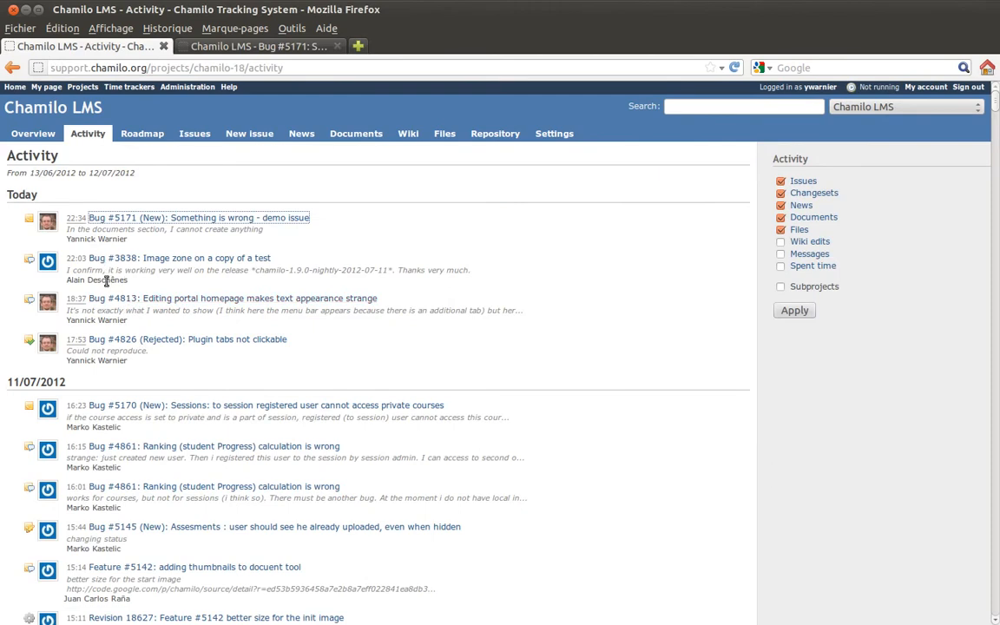
# Step: Highlight the description and the author of the Bug #5171 activity entry in turn, clearing each highlight
pyautogui.moveTo(68, 229); pyautogui.dragTo(269, 233)
pyautogui.click(269, 233)
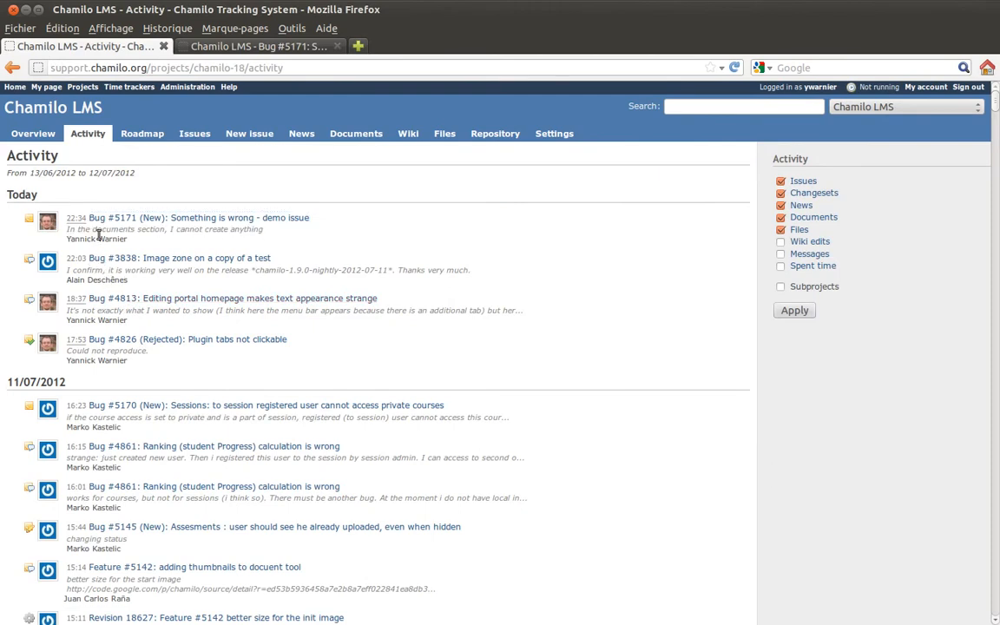
pyautogui.moveTo(67, 238); pyautogui.dragTo(156, 244)
pyautogui.click(162, 243)
# Step: Open the project roadmap and highlight the closed and open issue percentages of version 1.9 RC1
pyautogui.click(138, 135)
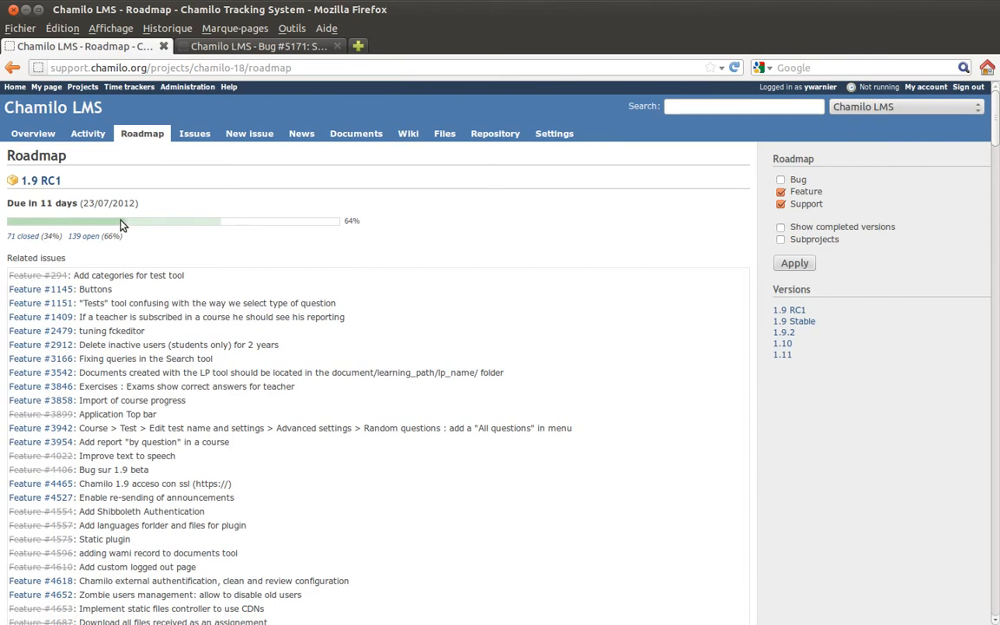
pyautogui.moveTo(60, 242); pyautogui.dragTo(46, 240)
pyautogui.click(127, 232)
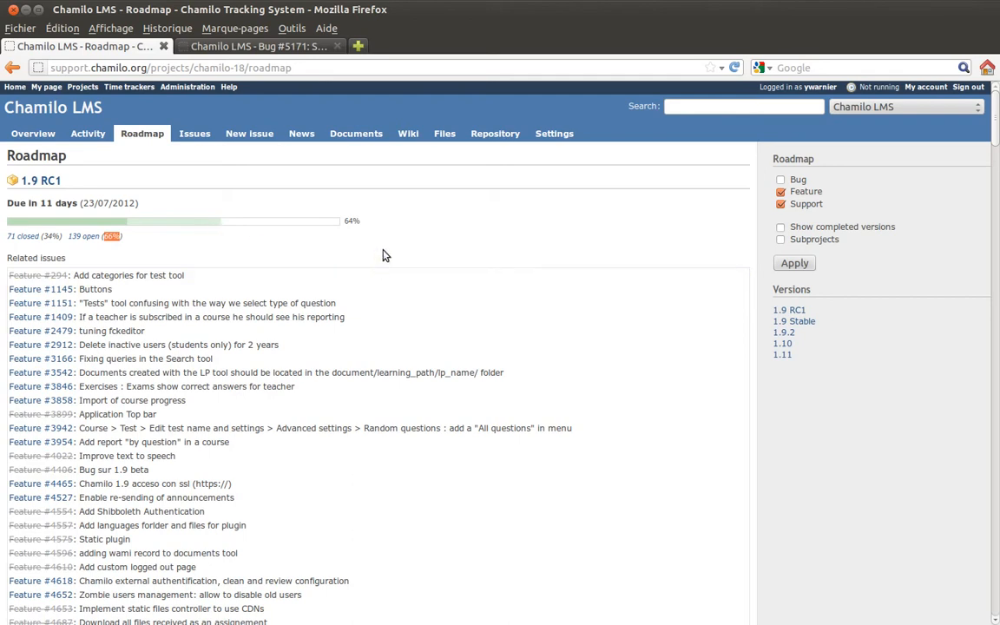
# Step: Open version 1.9 RC1's list of open issues in a separate tab, view it and return to the roadmap
pyautogui.middleClick(83, 242)
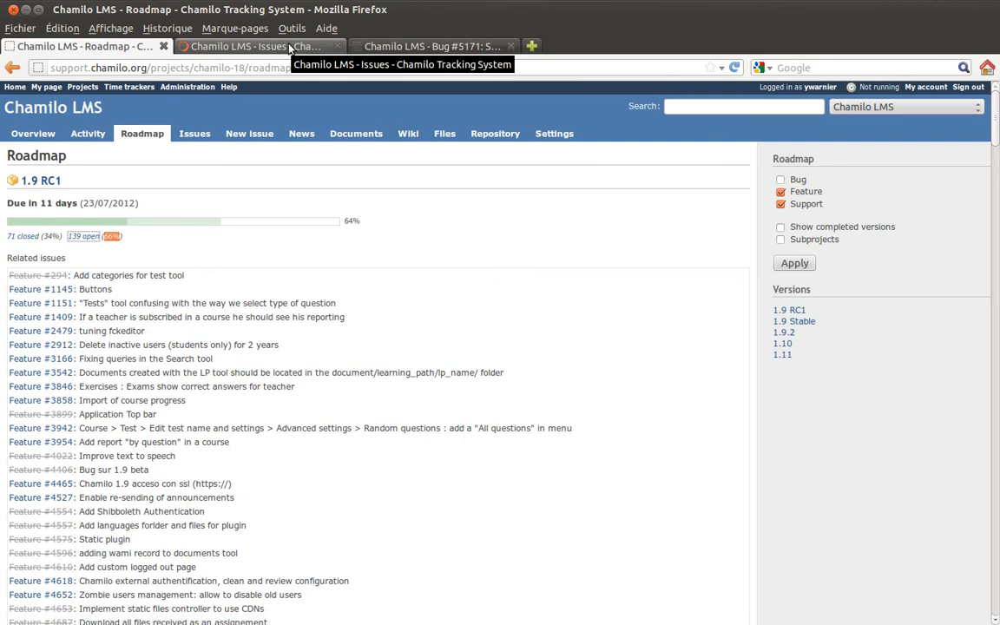
pyautogui.click(289, 48)
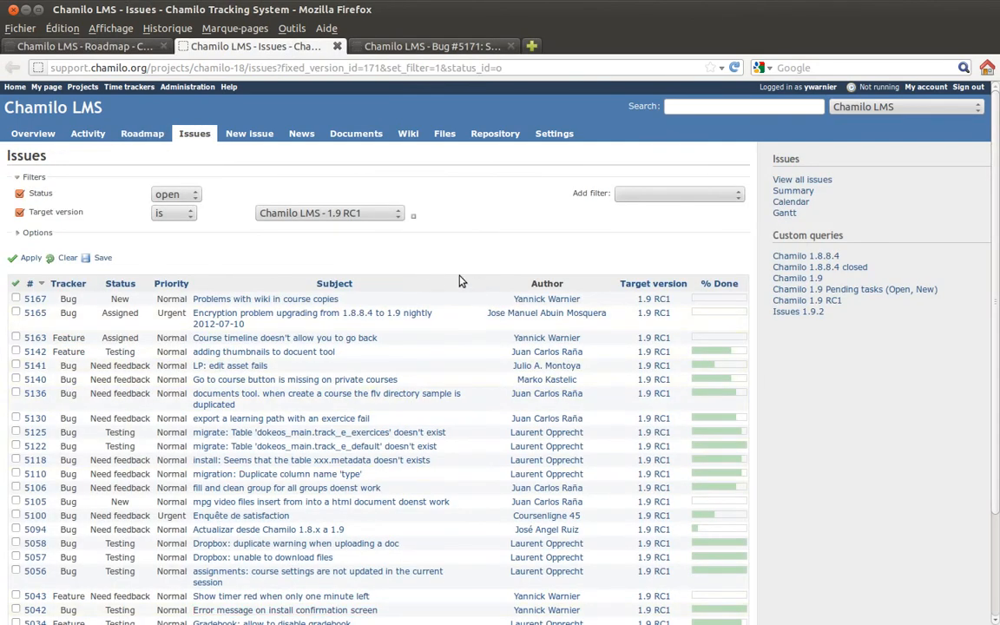
pyautogui.click(119, 40)
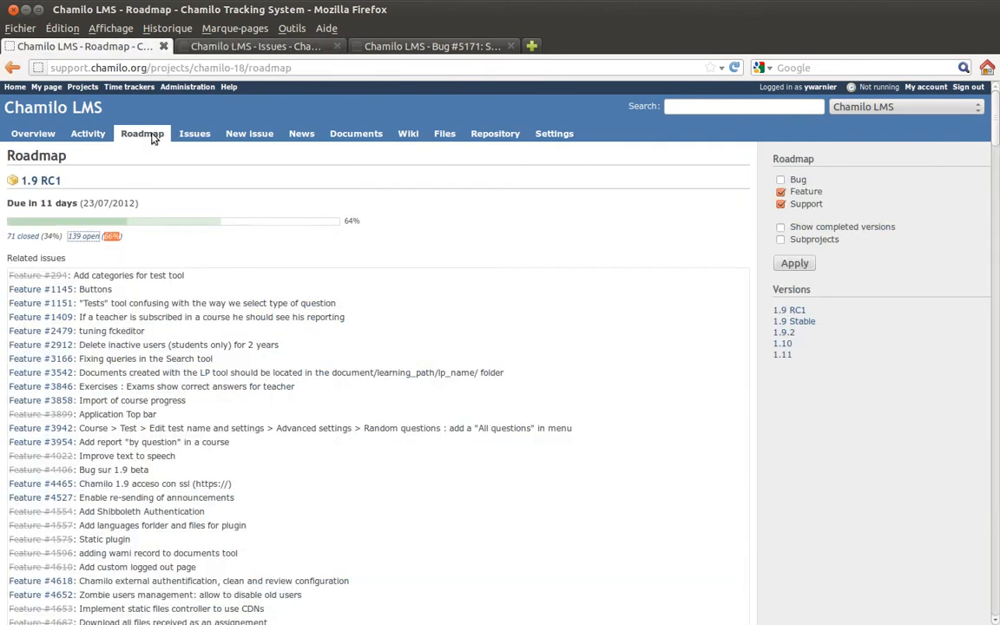
# Step: Examine the roadmap's related issues for versions 1.9 RC1, 1.9 Stable and 1.9.2, then return to its beginning
pyautogui.scroll(-7, 457, 309)
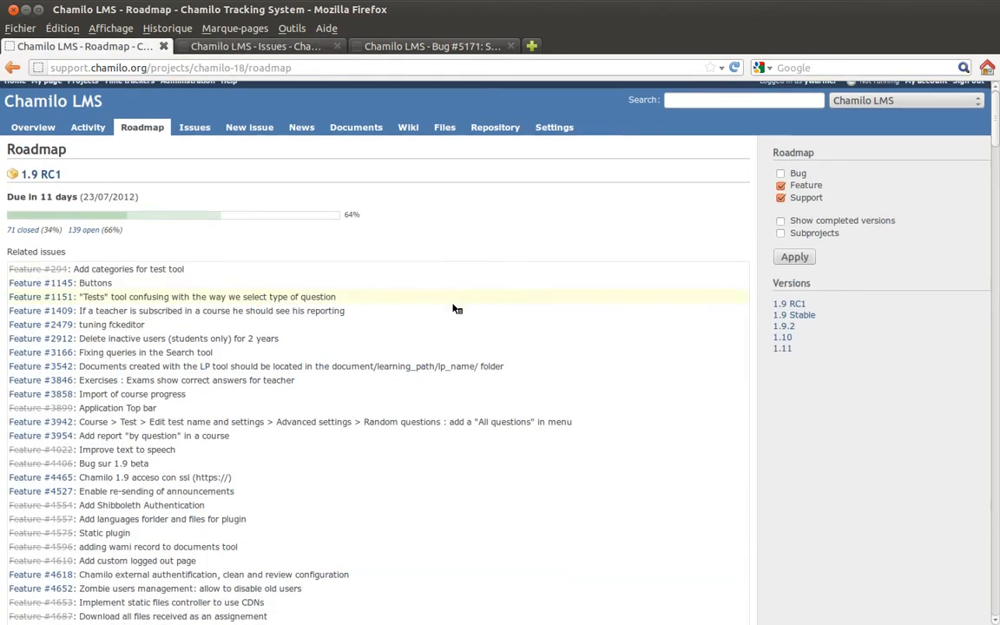
pyautogui.scroll(-6, 456, 309)
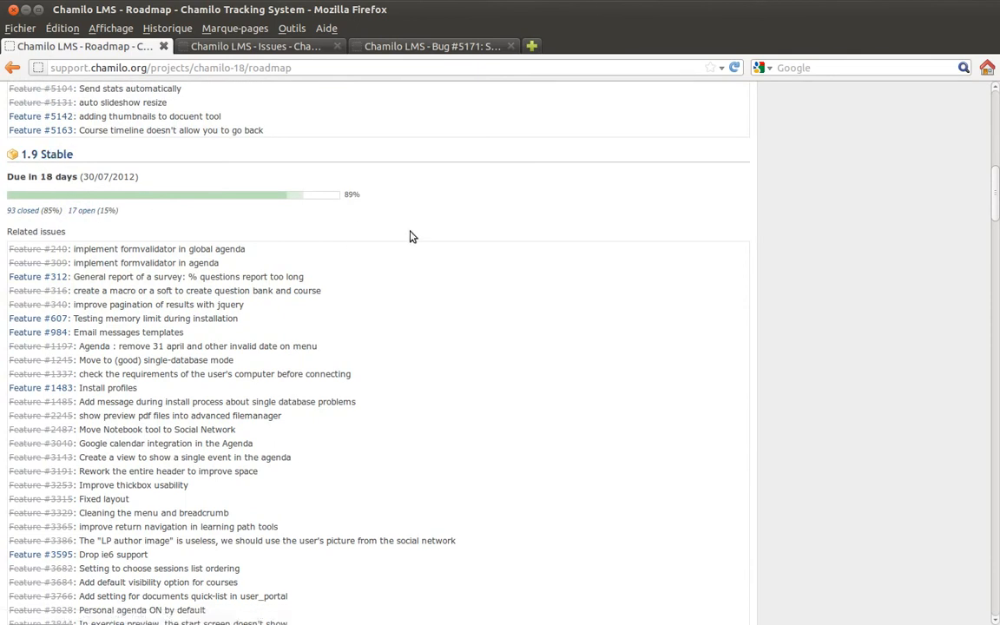
pyautogui.scroll(-12, 412, 236)
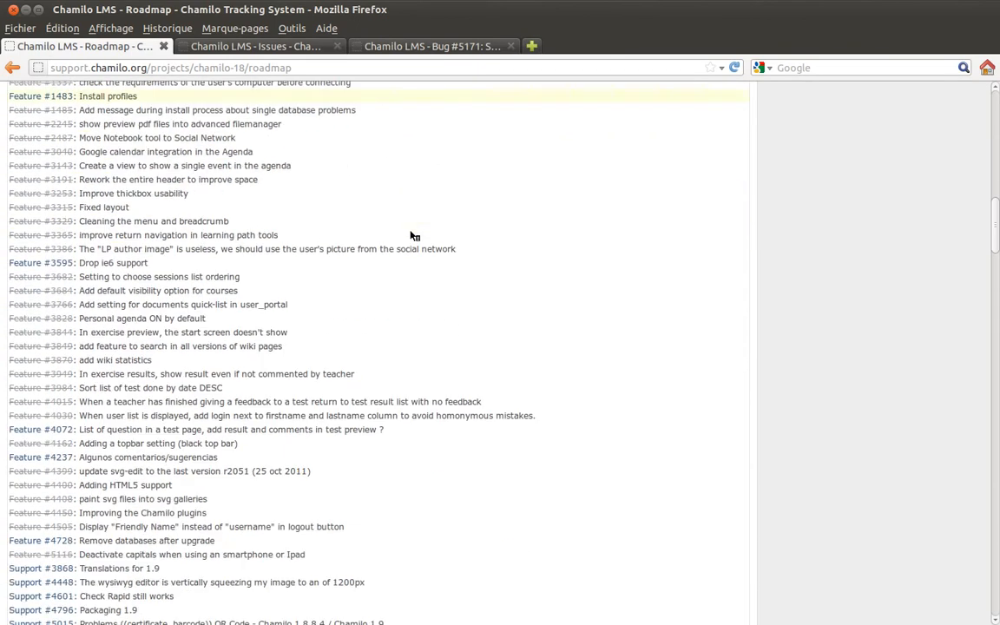
pyautogui.scroll(-2, 414, 236)
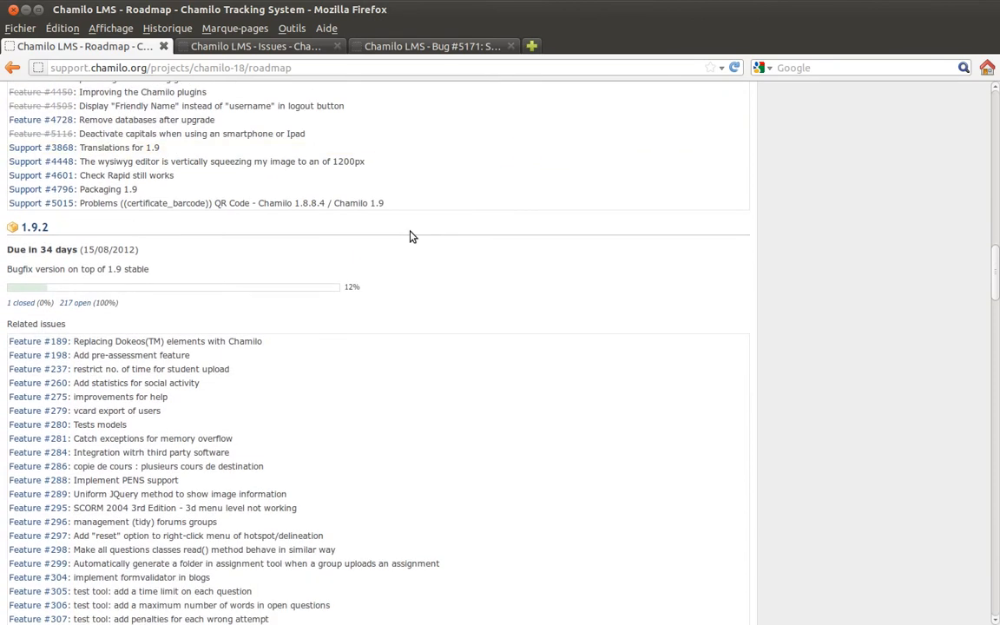
pyautogui.scroll(-2, 411, 237)
pyautogui.scroll(-10, 413, 236)
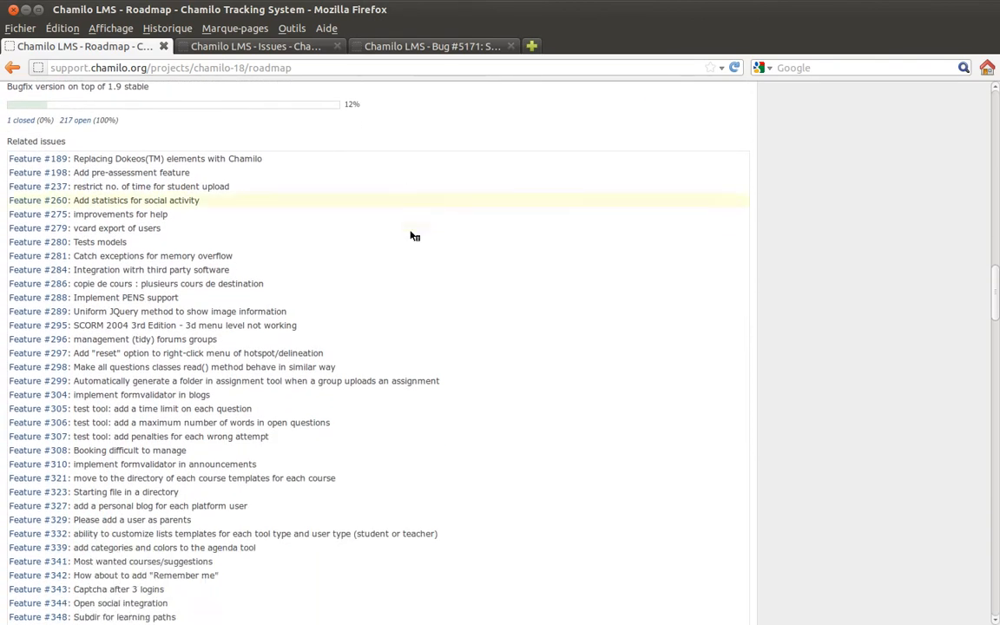
pyautogui.scroll(-20, 414, 236)
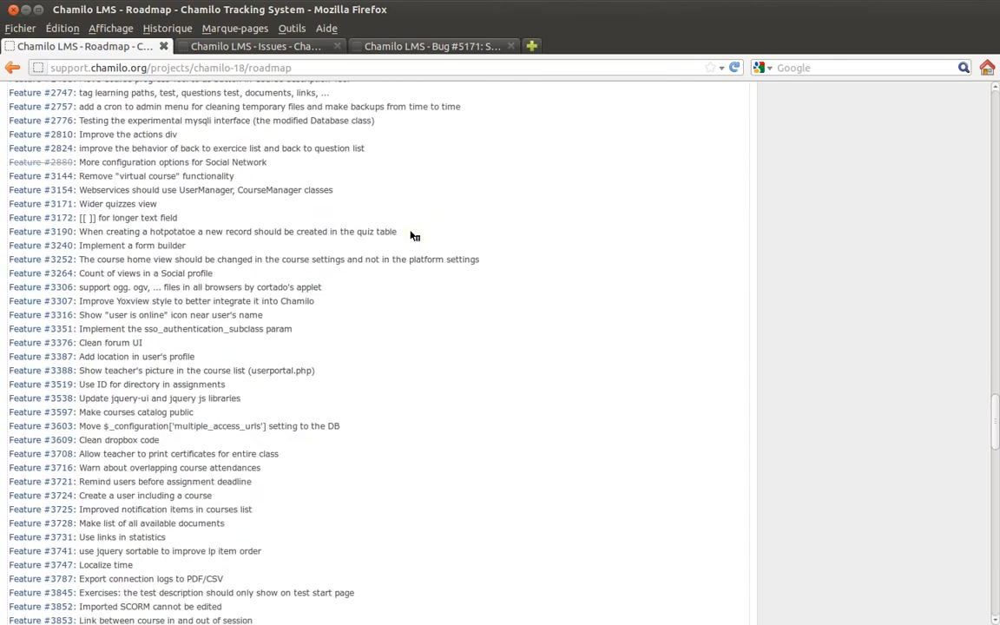
pyautogui.scroll(12, 412, 217)
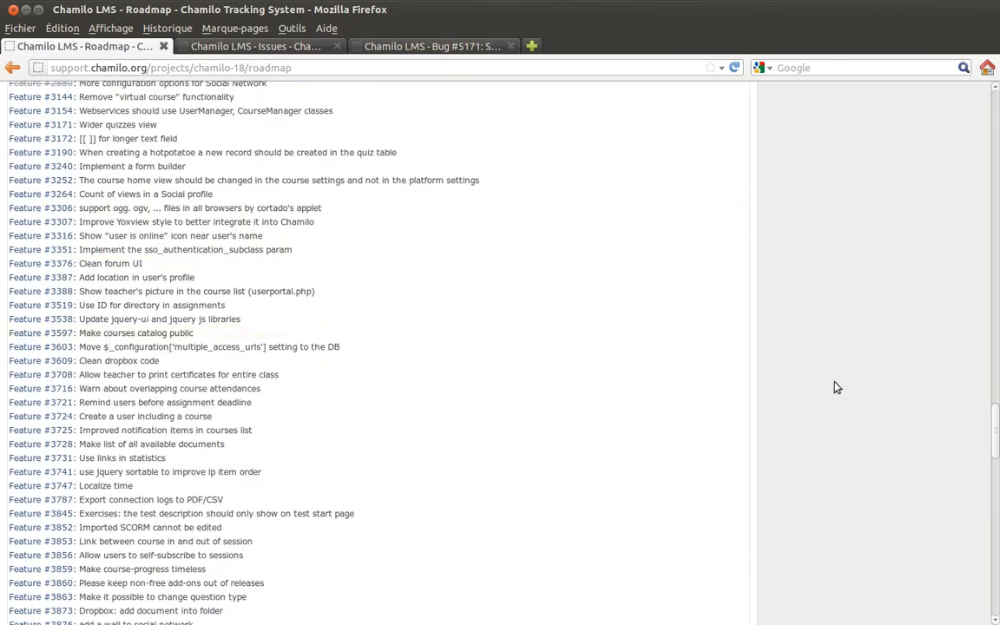
pyautogui.press('Home')
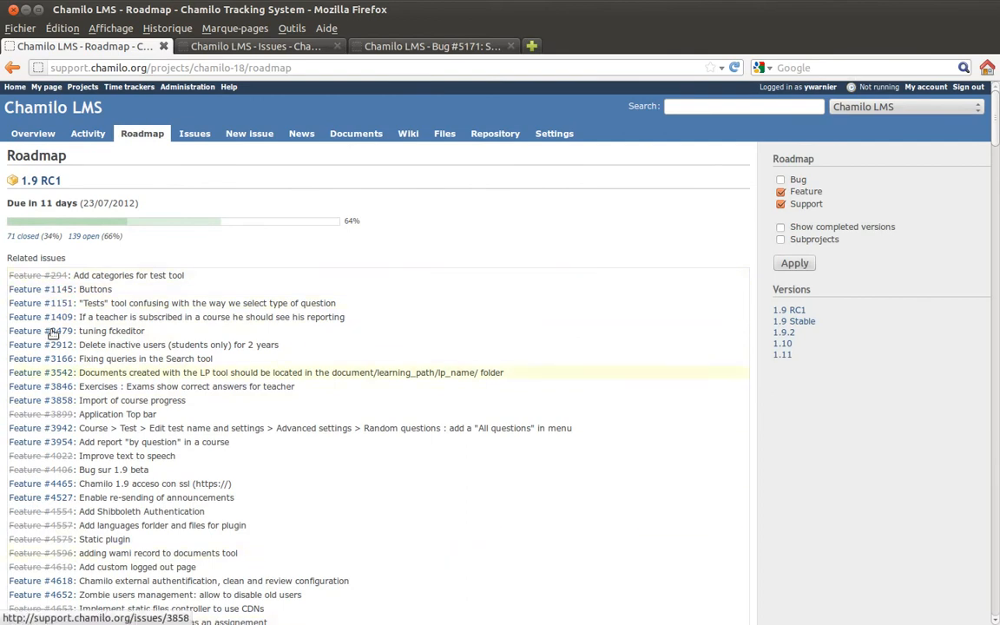
# Step: Include the Bug tracker in the roadmap and look through the bugs listed under version 1.9 RC1
pyautogui.click(780, 180)
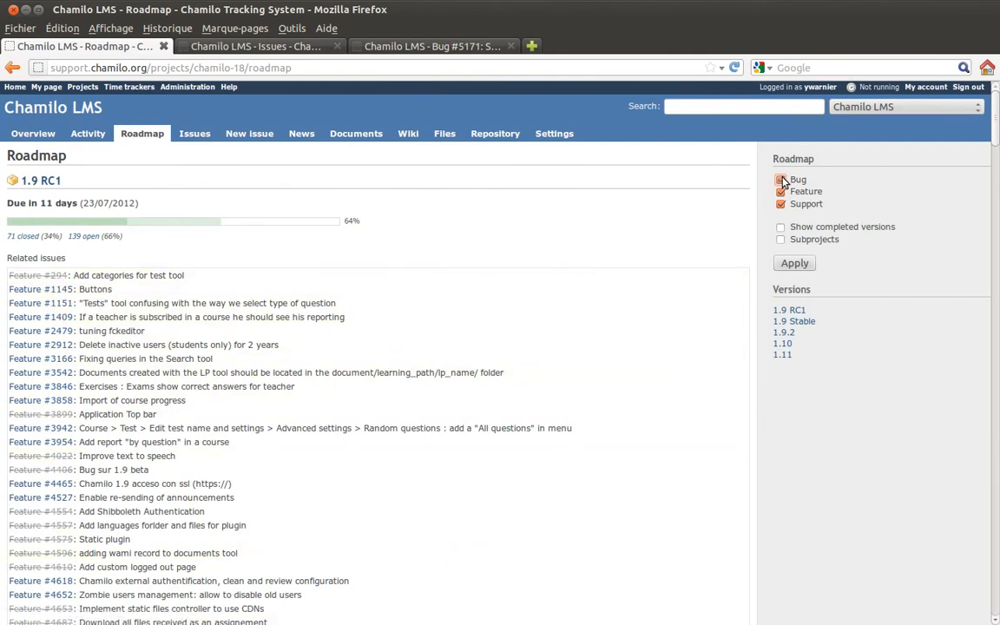
pyautogui.click(793, 263)
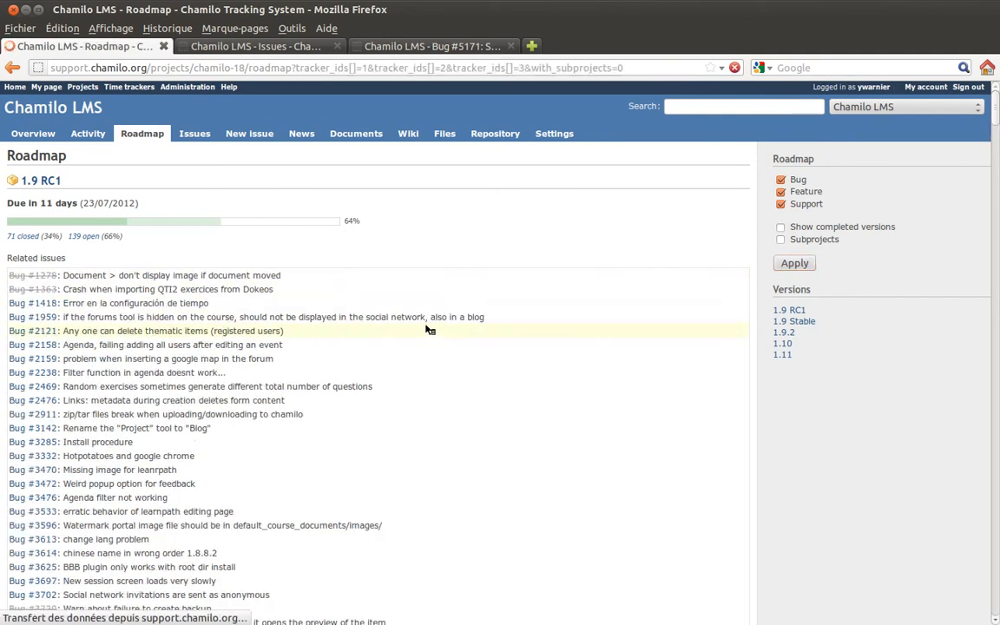
pyautogui.scroll(-20, 395, 312)
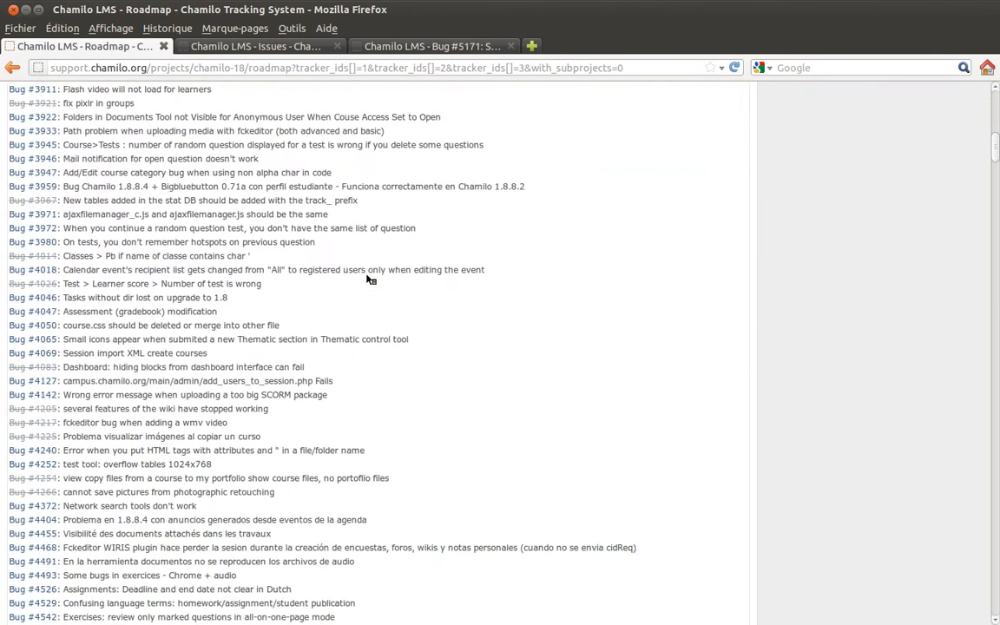
pyautogui.scroll(-20, 374, 276)
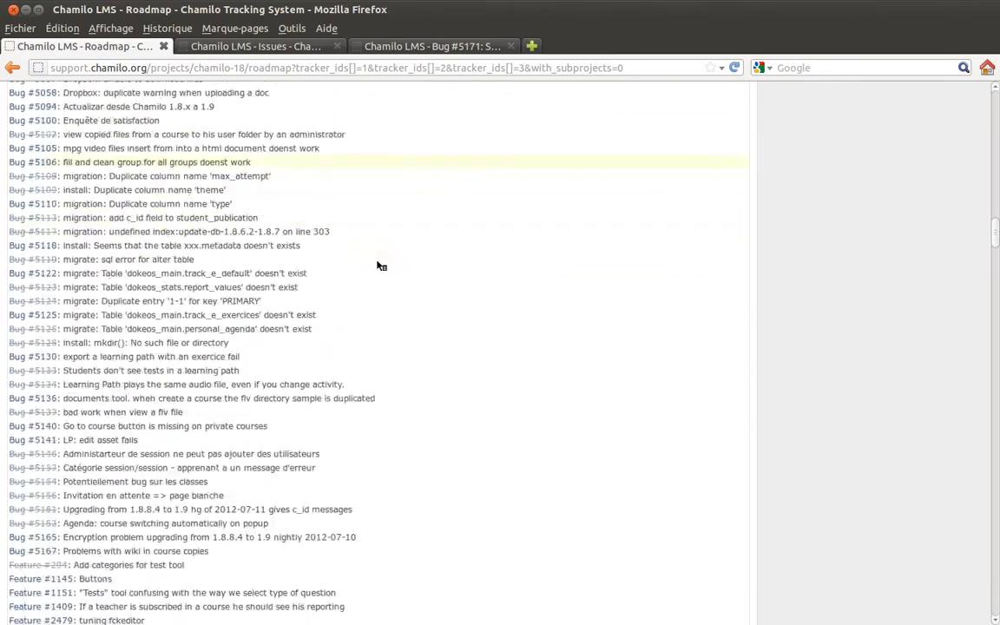
pyautogui.scroll(-6, 377, 266)
pyautogui.scroll(20, 377, 265)
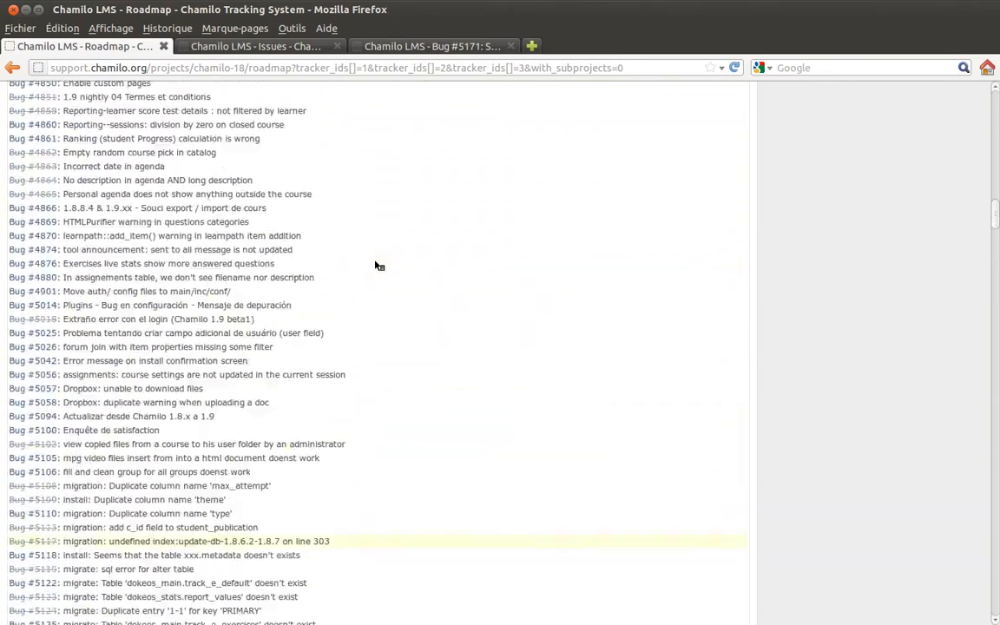
pyautogui.scroll(20, 379, 265)
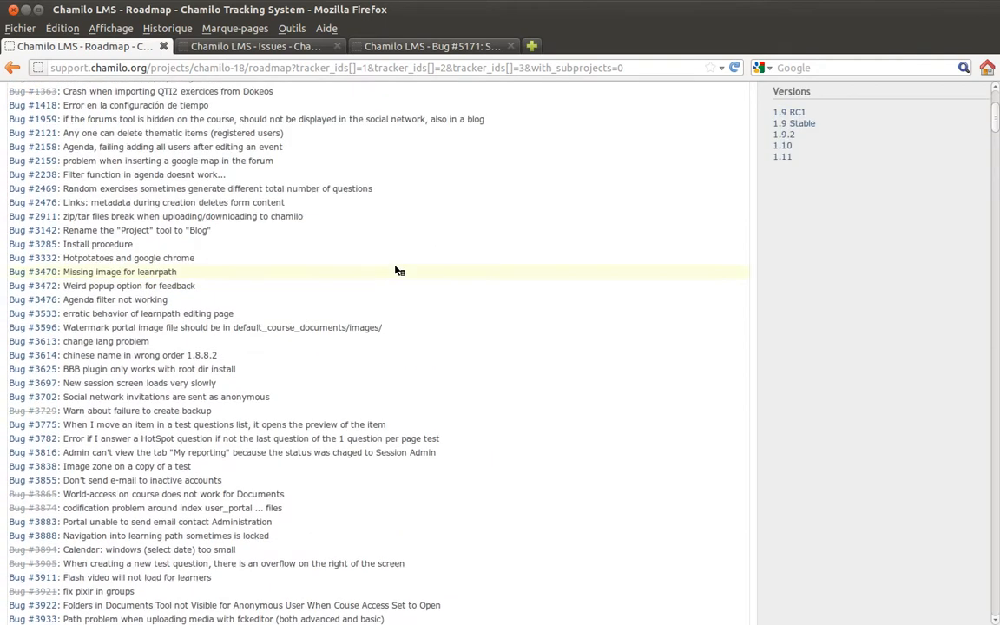
# Step: Exclude the Bug tracker from the roadmap so that it covers only Feature and Support issues
pyautogui.click(783, 180)
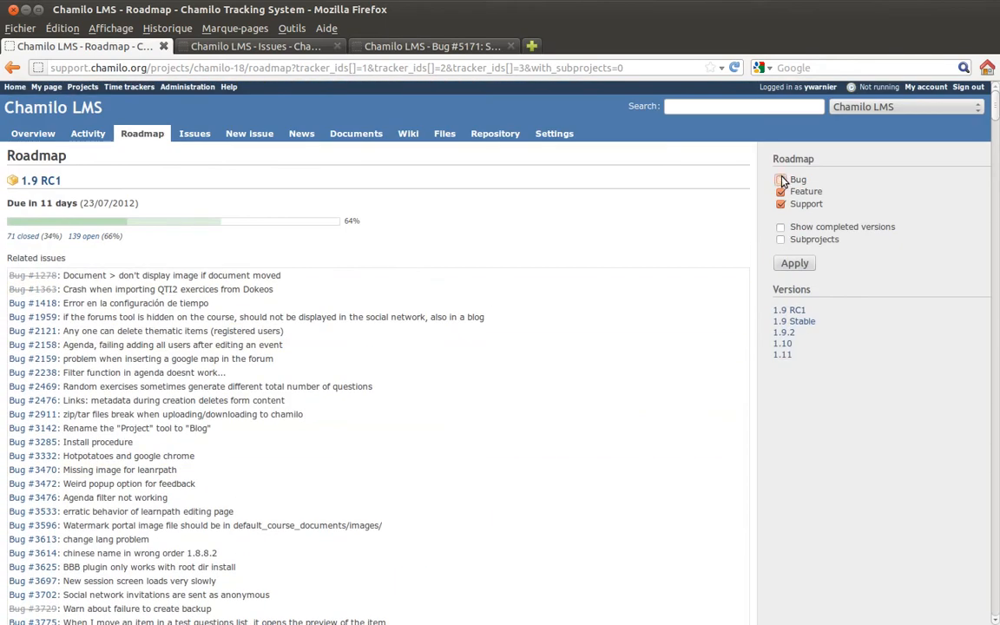
pyautogui.click(789, 262)
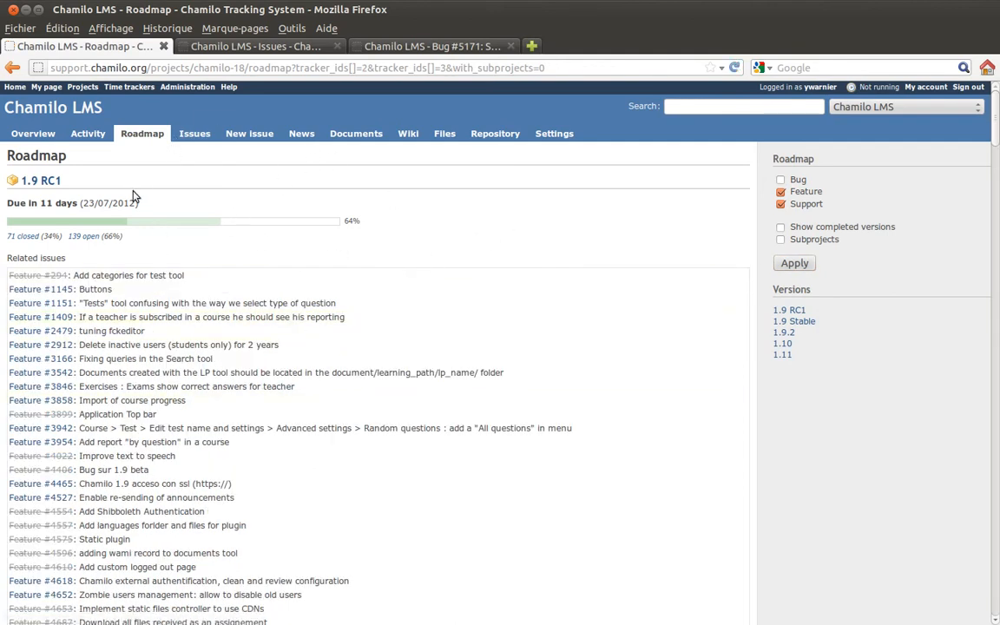
# Step: Open the project's issue list and examine its status and target version filters, the additional filter choices and the listed issues
pyautogui.click(189, 137)
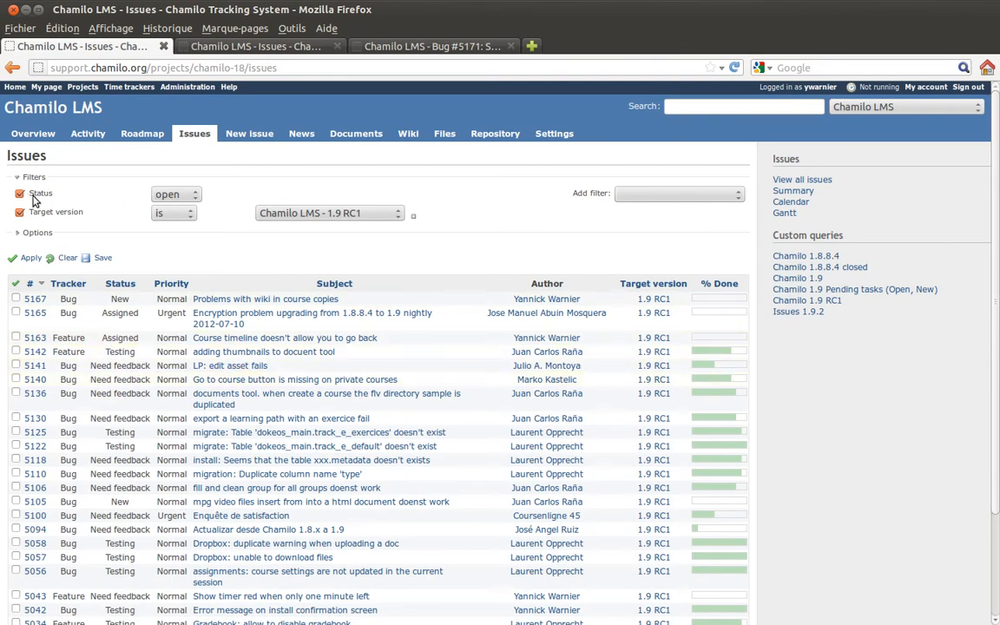
pyautogui.moveTo(29, 195); pyautogui.dragTo(249, 199)
pyautogui.click(234, 191)
pyautogui.click(647, 194)
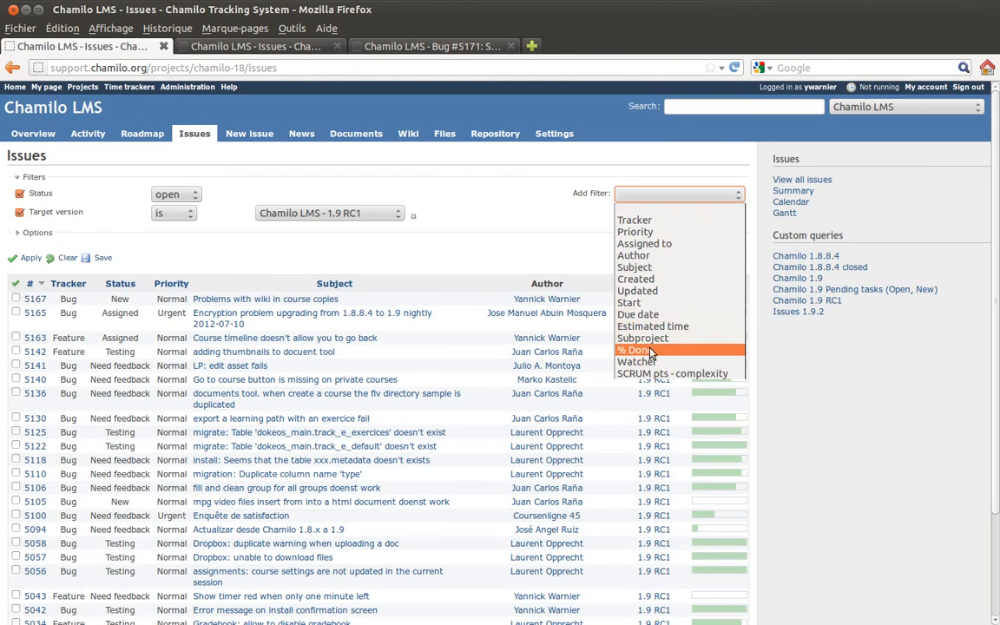
pyautogui.click(506, 225)
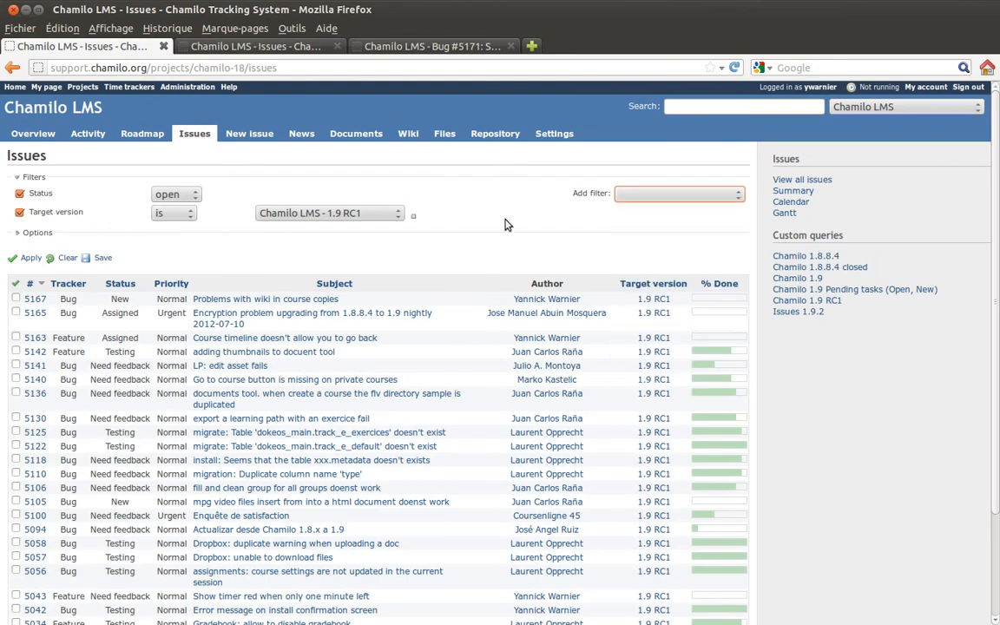
pyautogui.scroll(-3, 468, 216)
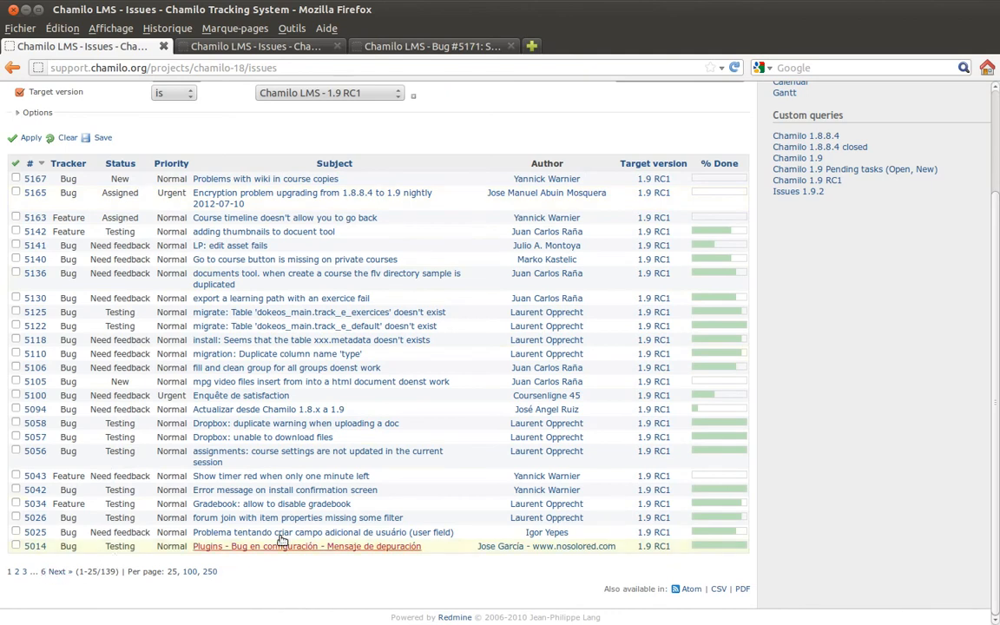
pyautogui.scroll(3, 412, 362)
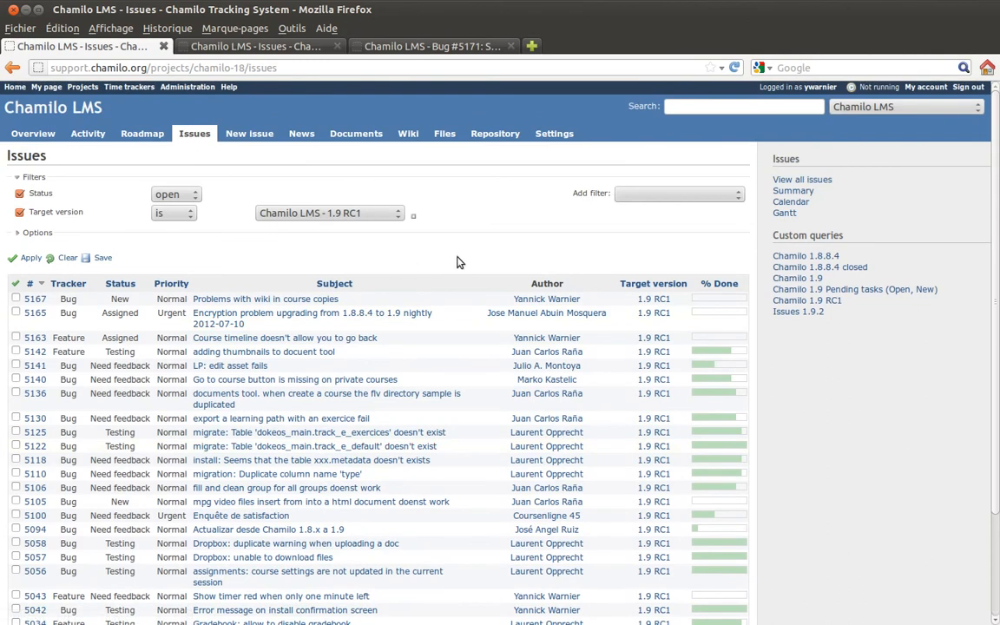
# Step: Start a new issue in the Bug tracker with the subject "Something is wrong - demo issue2"
pyautogui.click(250, 137)
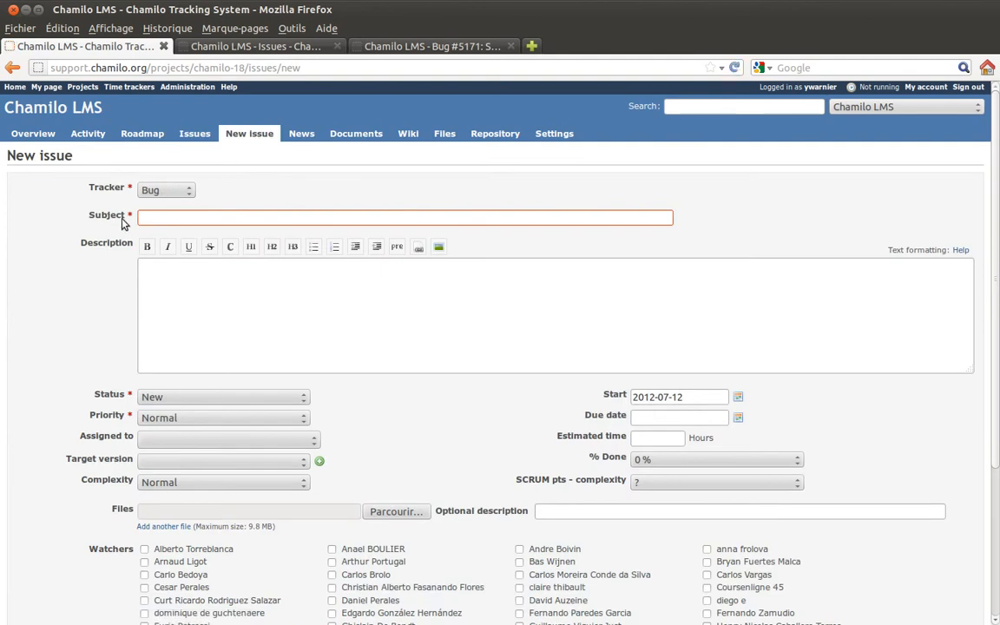
pyautogui.click(186, 191)
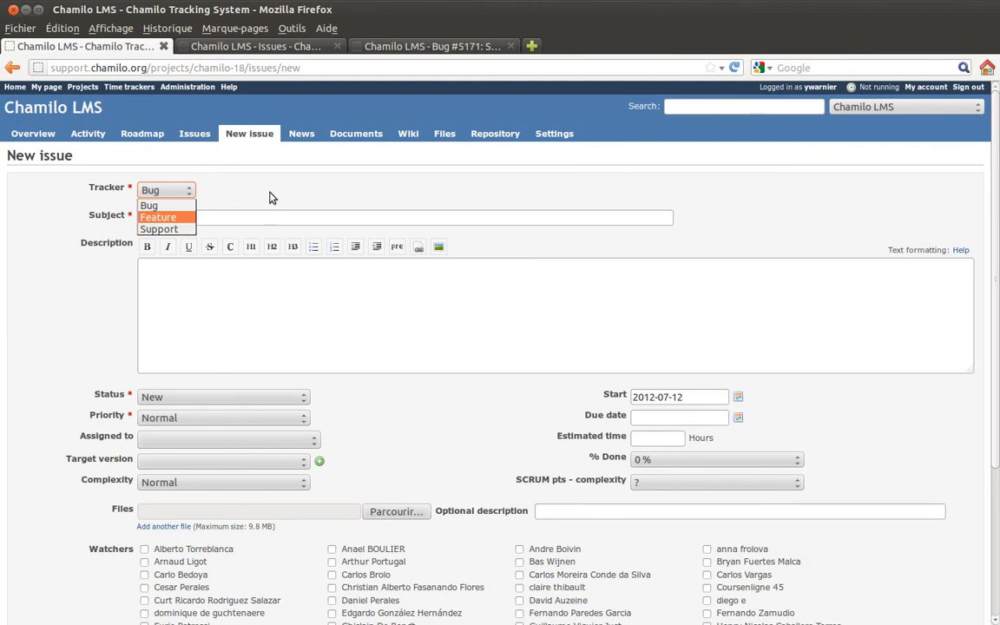
pyautogui.click(269, 198)
pyautogui.click(193, 220)
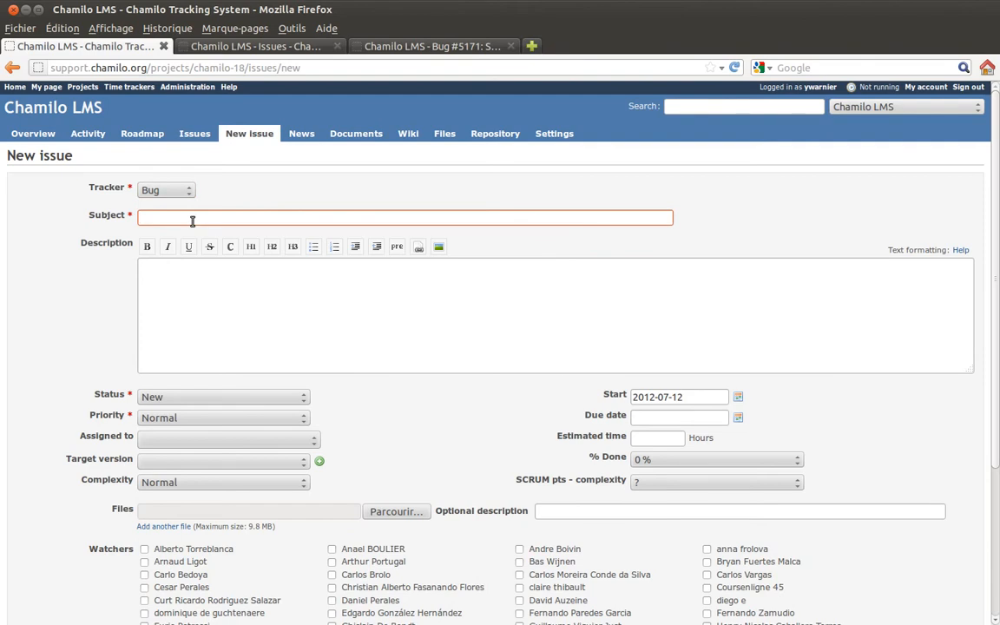
pyautogui.write('Demo issue')
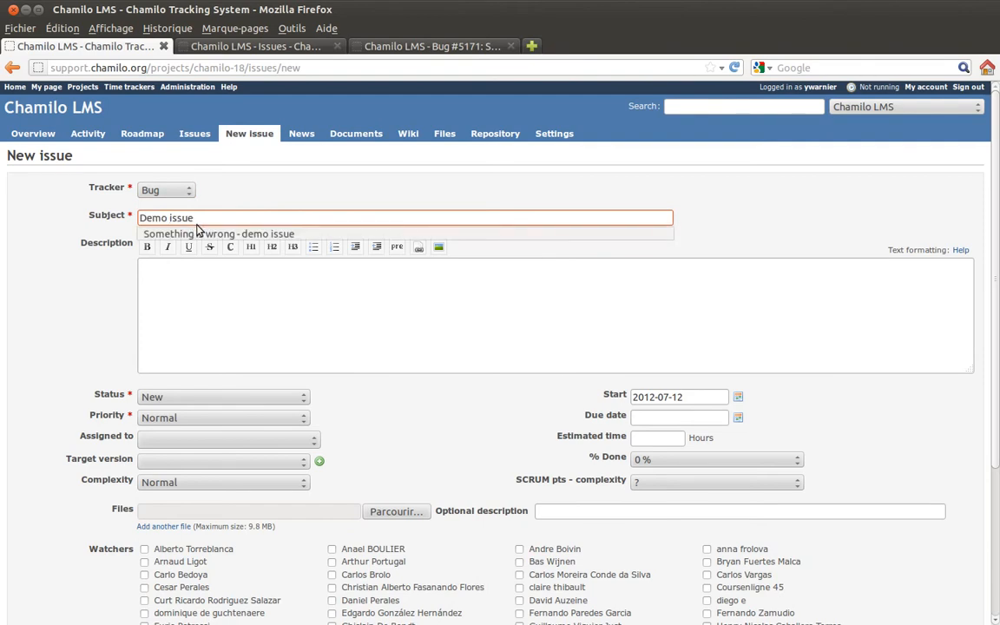
pyautogui.click(203, 234)
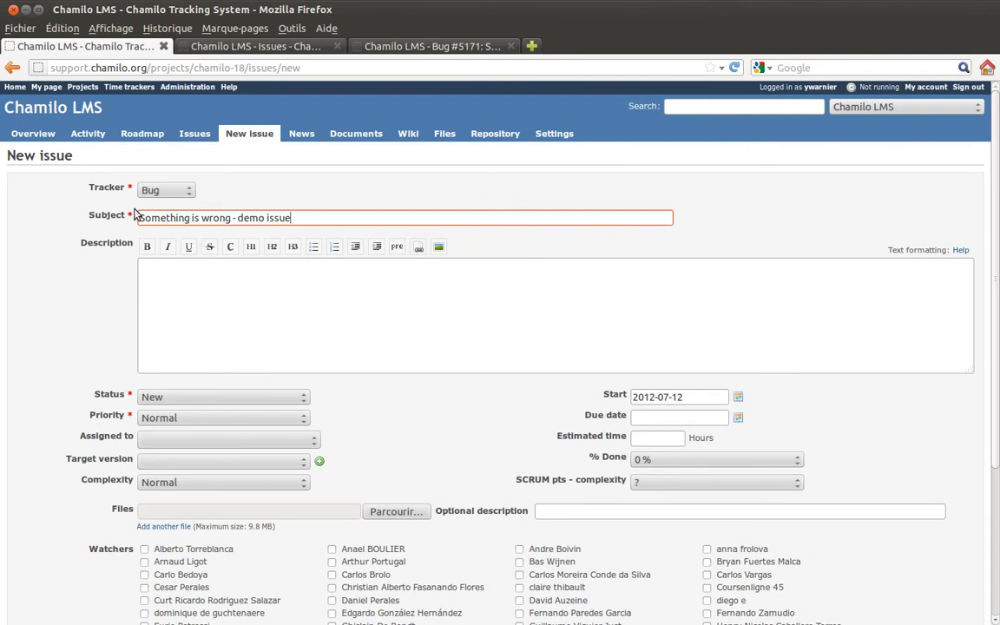
pyautogui.click(312, 217)
pyautogui.write('2')
# Step: Fill in the issue's description with the placeholder text "sznvfksjdnvkjcs sd vsv sd sdvs dvsz efzef zef z"
pyautogui.click(281, 286)
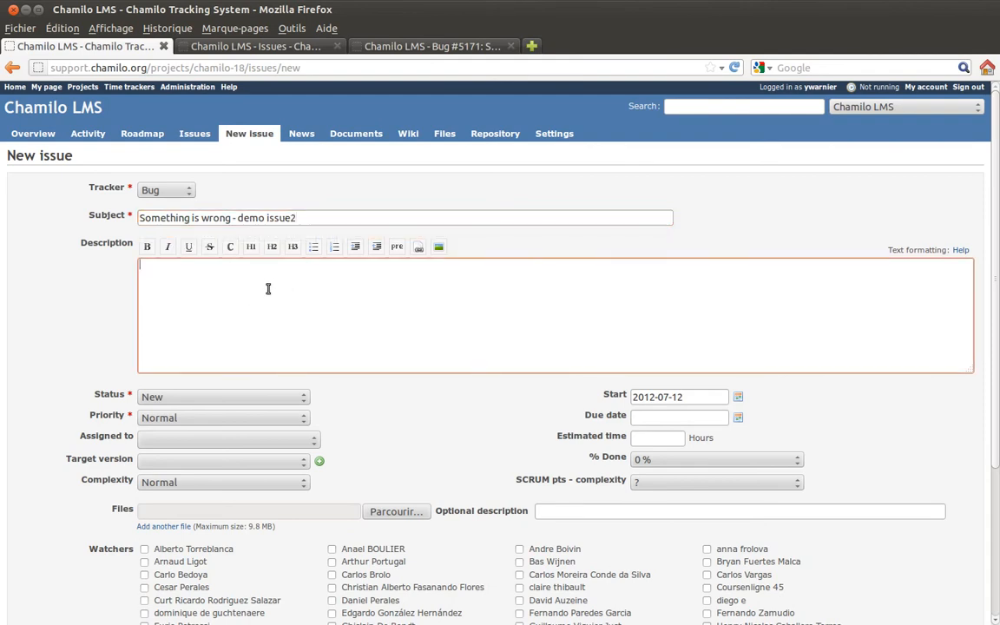
pyautogui.write('sznyfksjdnvkjcs  sd vs')
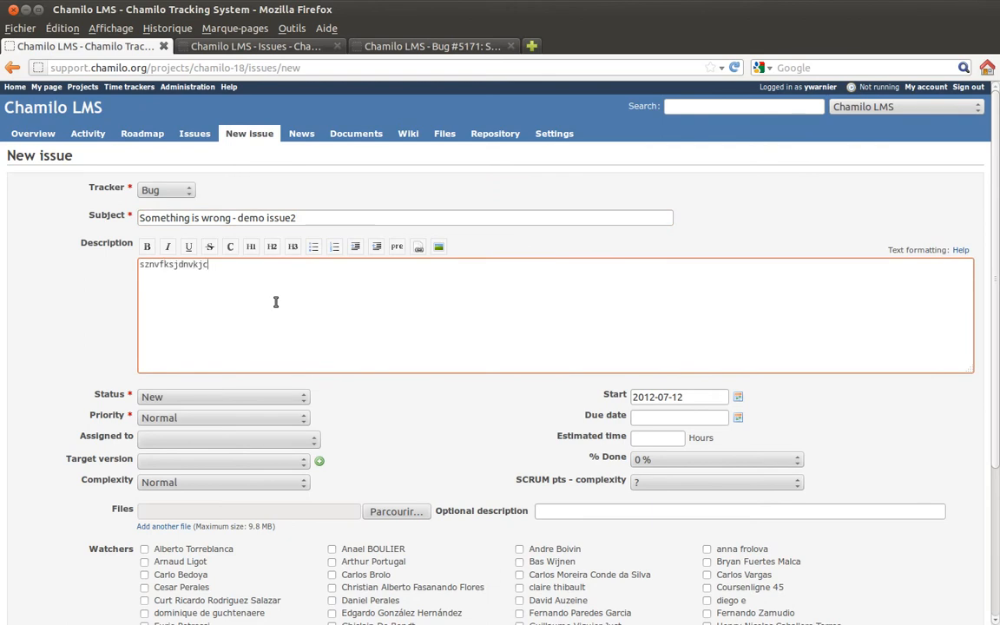
pyautogui.write('v sd sdys dysz efzef zef z')
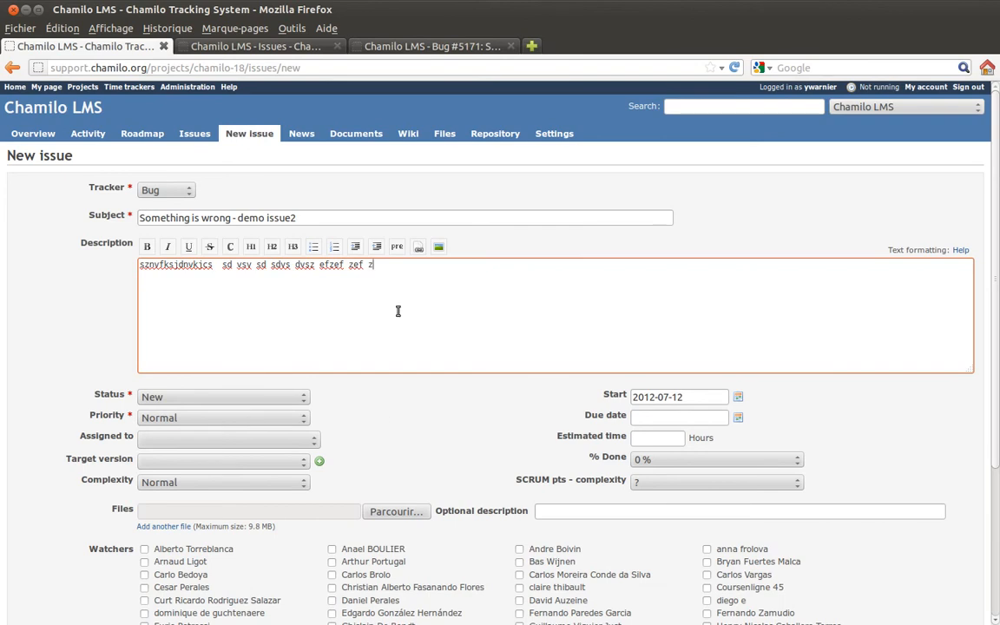
# Step: Assign the new issue to a project member and set its status to Assigned
pyautogui.click(182, 442)
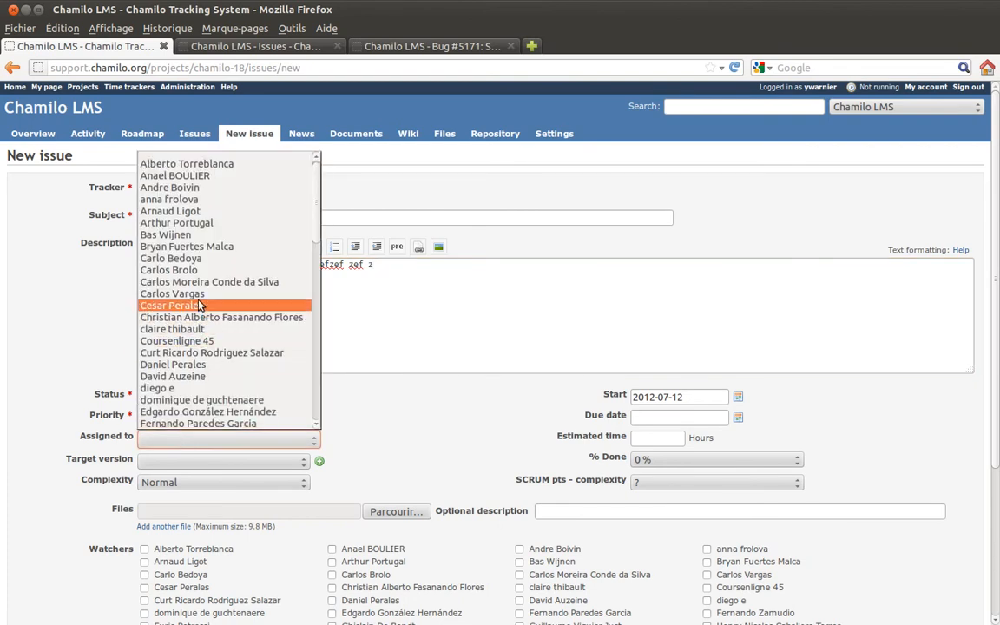
pyautogui.click(199, 305)
pyautogui.click(180, 400)
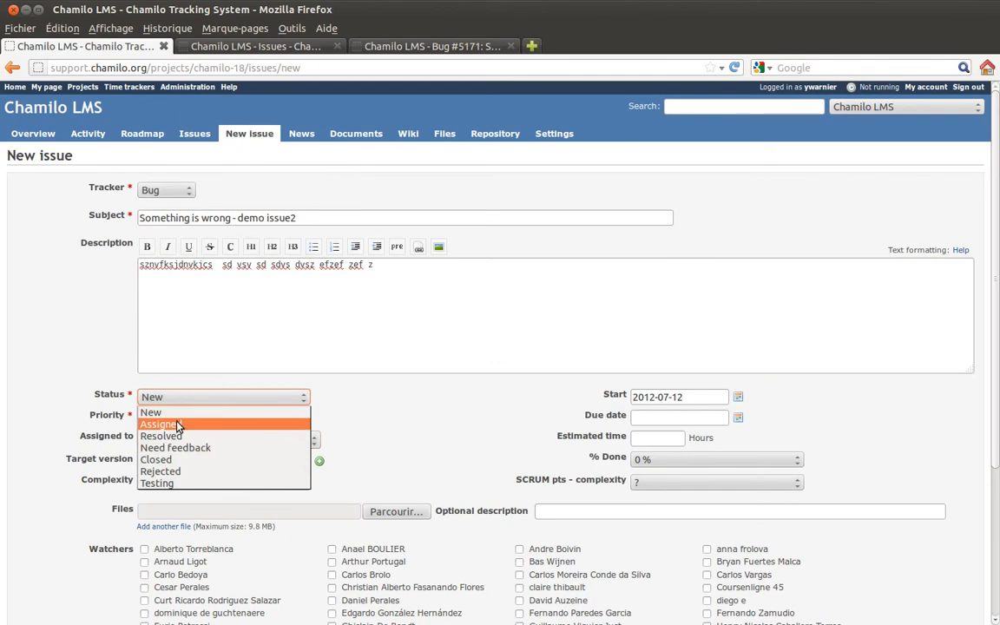
pyautogui.click(177, 424)
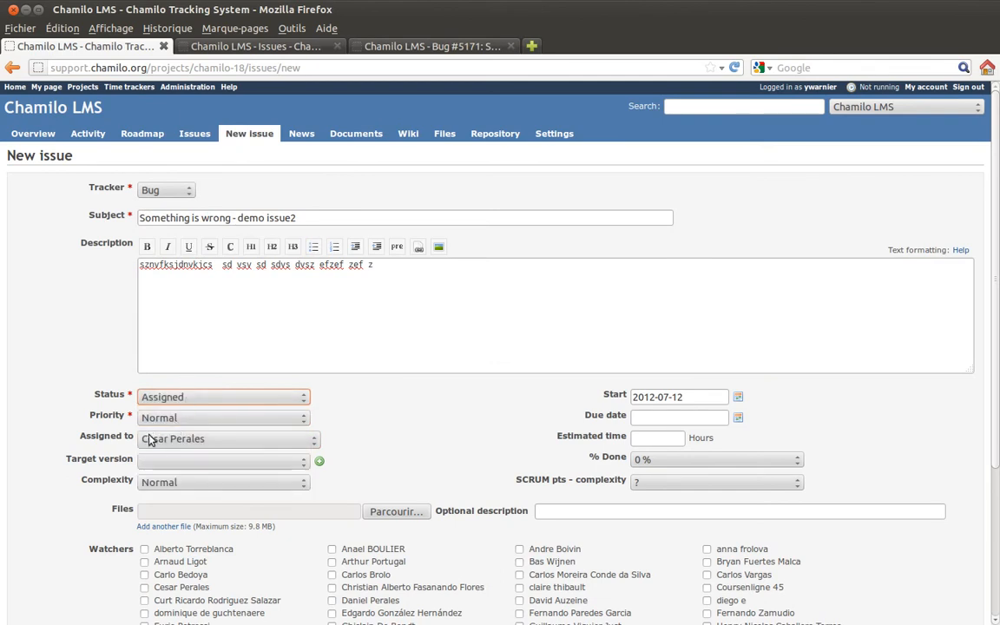
pyautogui.click(240, 449)
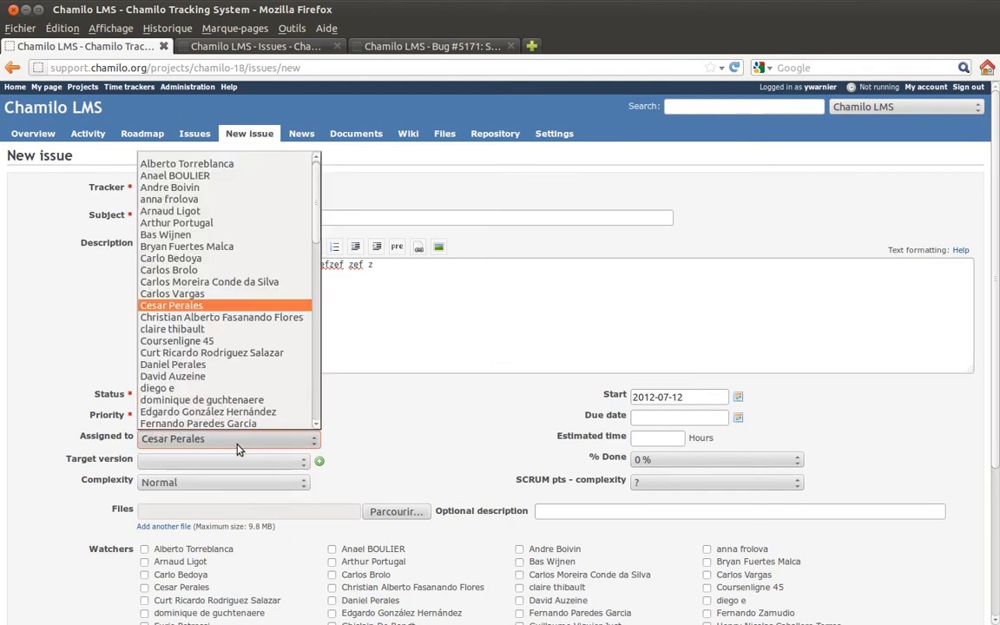
pyautogui.click(467, 433)
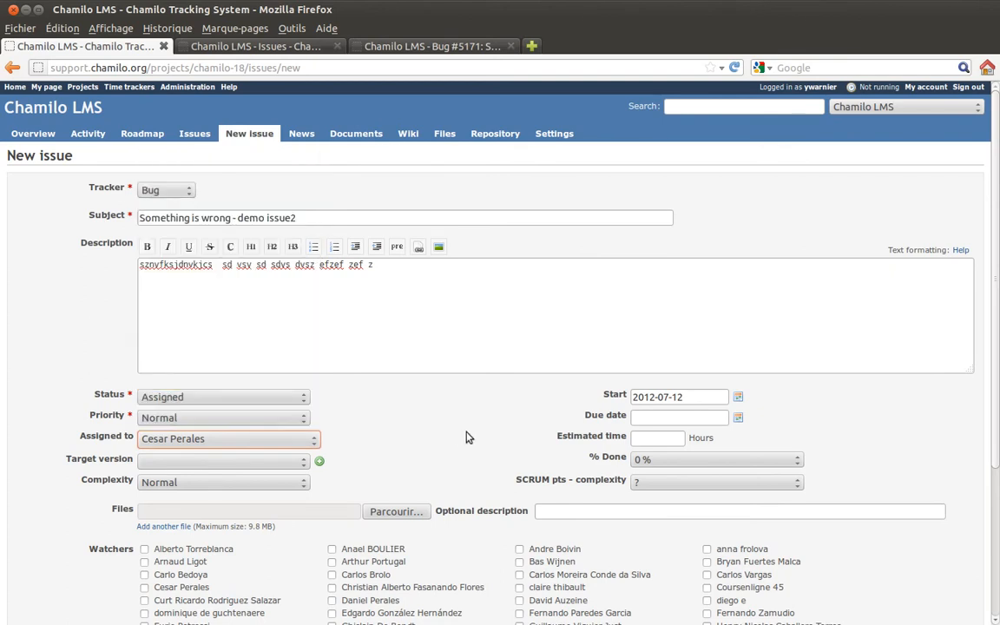
# Step: Review the target version choices without picking one, then view the complexity levels and keep Normal
pyautogui.click(268, 464)
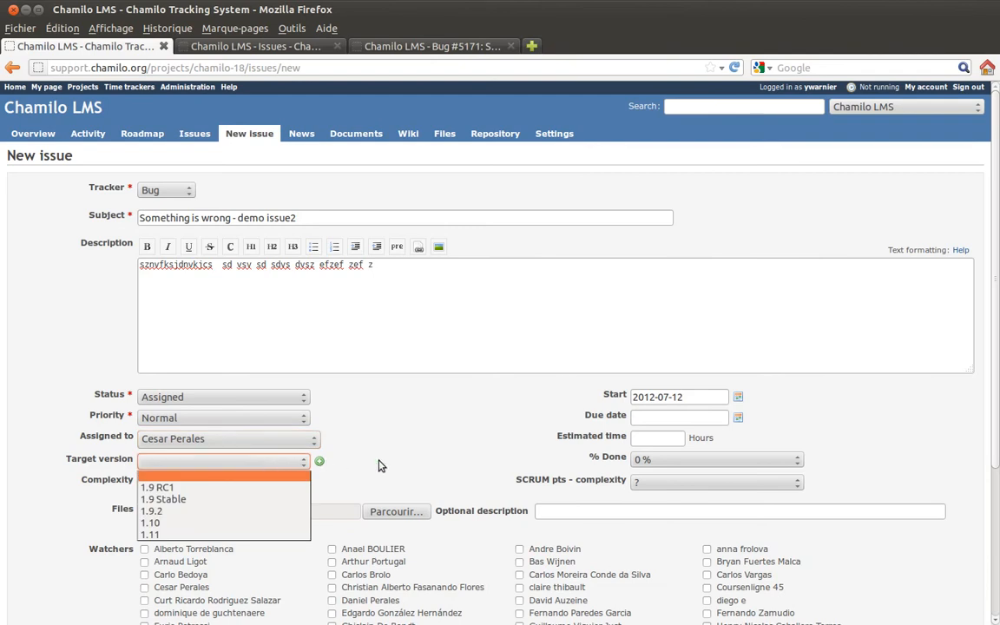
pyautogui.click(348, 459)
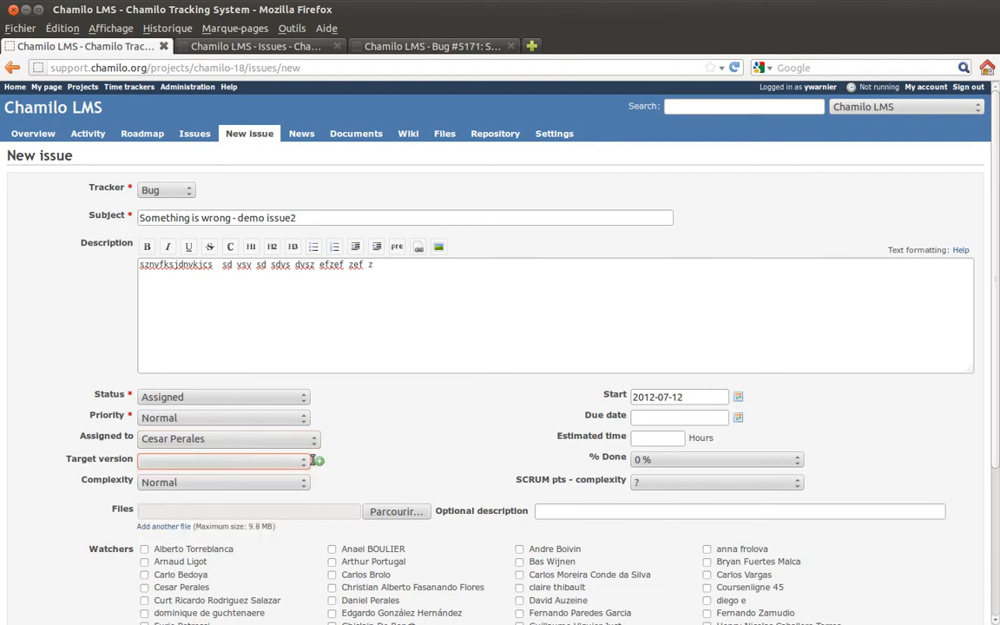
pyautogui.click(267, 464)
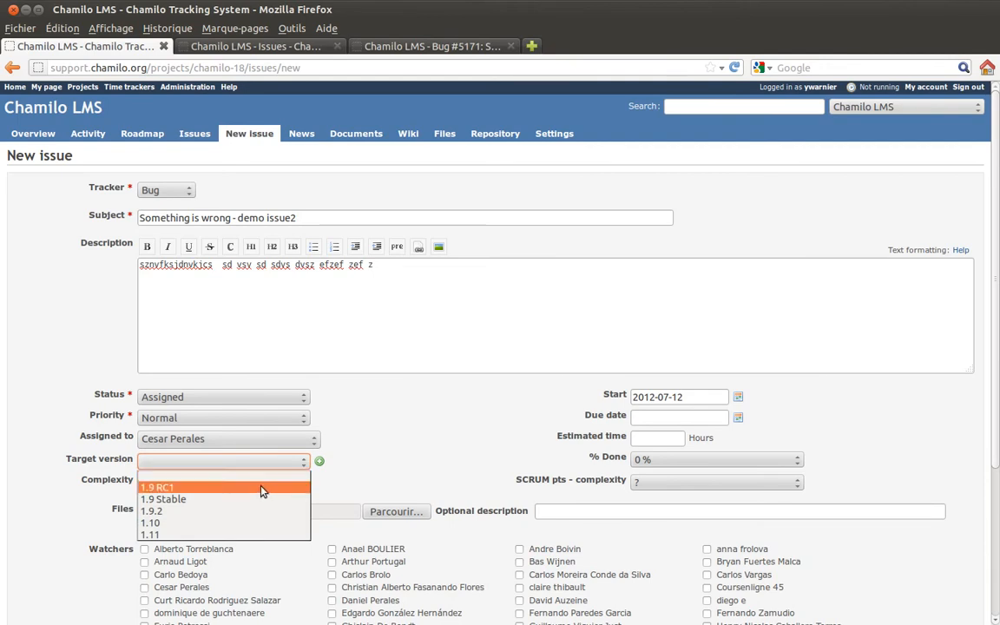
pyautogui.click(311, 458)
pyautogui.click(198, 483)
pyautogui.click(201, 482)
pyautogui.click(202, 480)
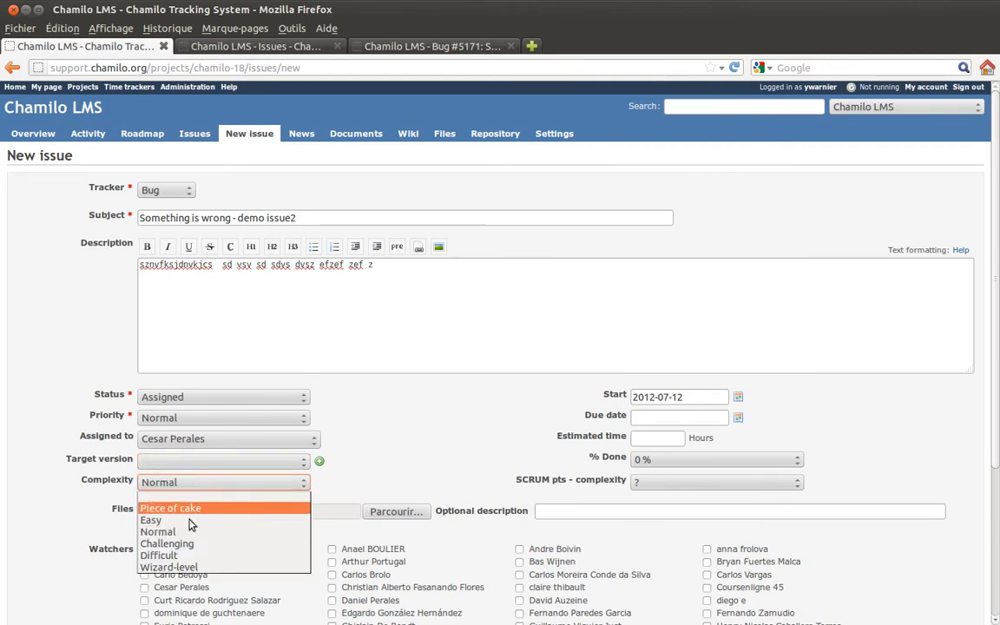
pyautogui.click(187, 532)
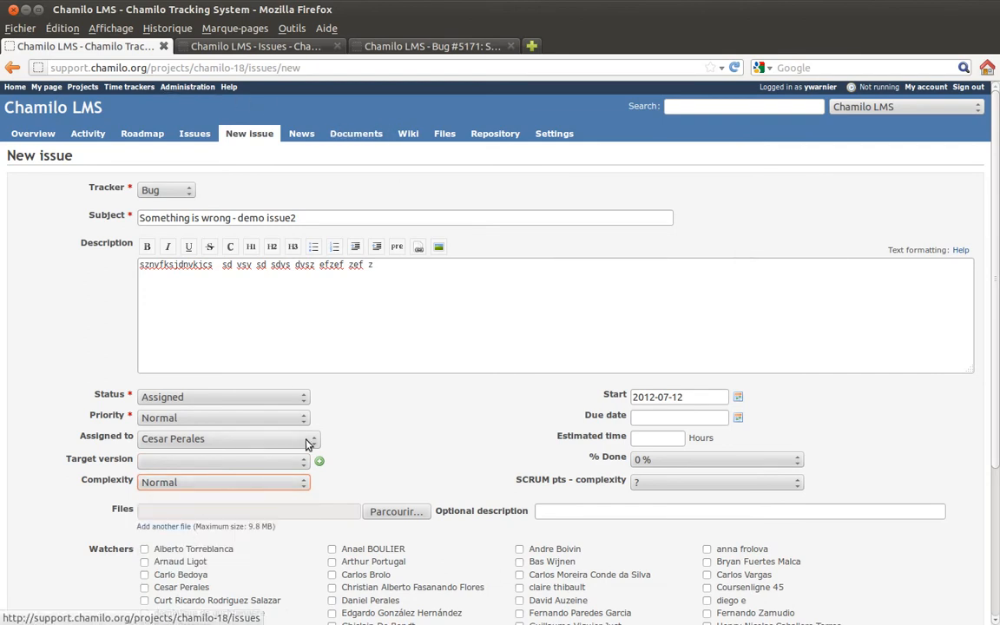
# Step: Go through the start and due date fields unchanged and set the issue's estimated time to 3 hours
pyautogui.click(698, 396)
pyautogui.click(685, 420)
pyautogui.click(664, 435)
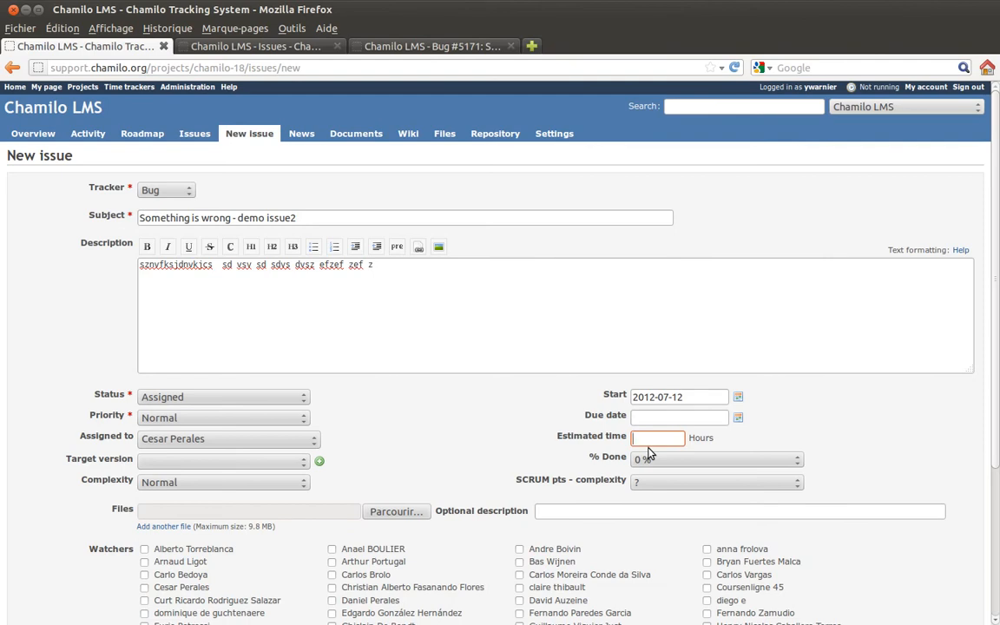
pyautogui.write('3')
# Step: Add two extra file attachment rows to the new issue and mark one project member as a watcher
pyautogui.scroll(-3, 829, 426)
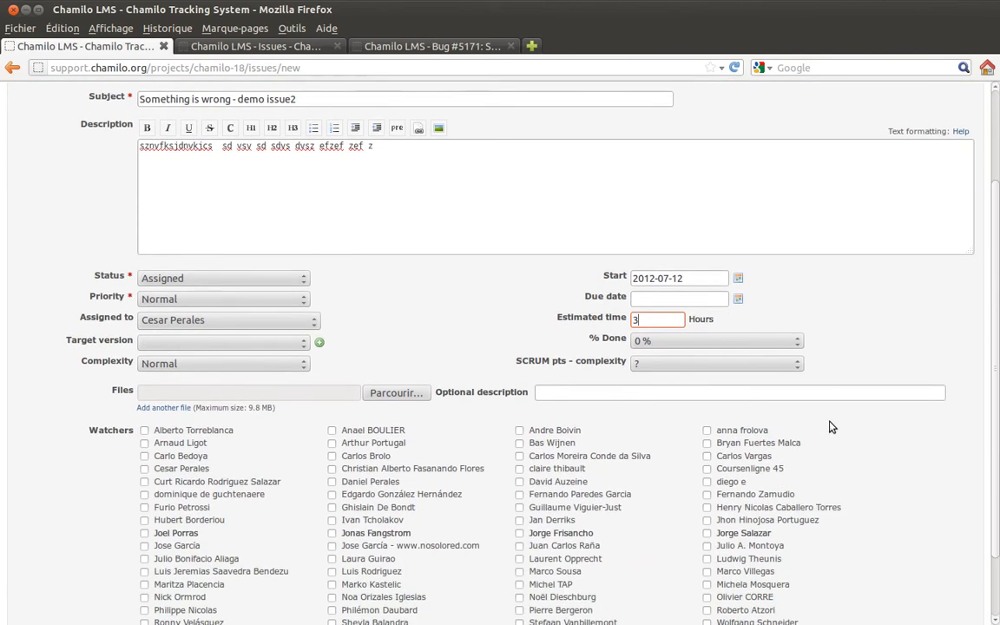
pyautogui.scroll(-1, 830, 426)
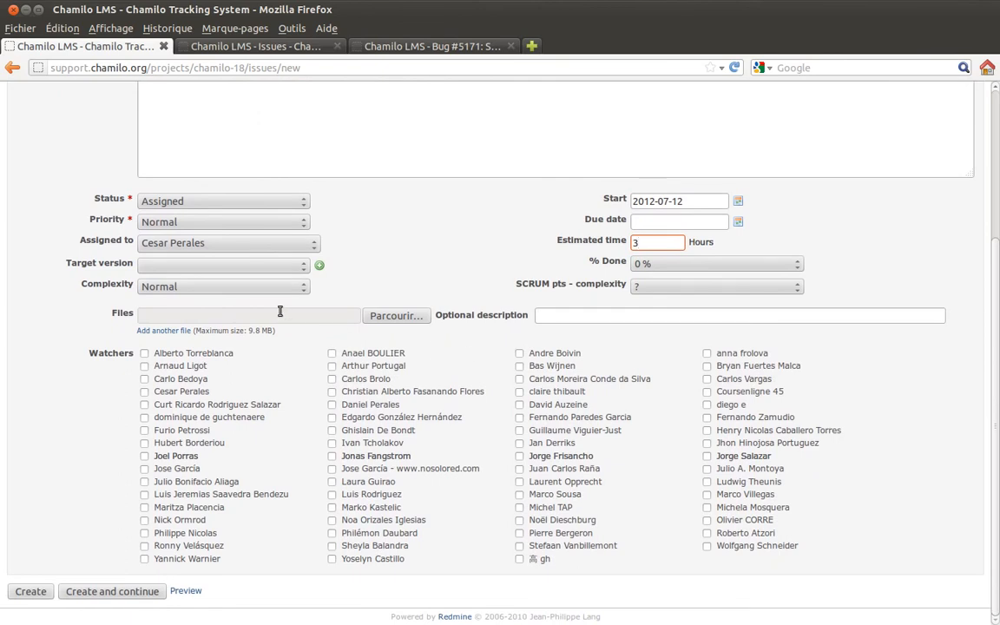
pyautogui.click(159, 331)
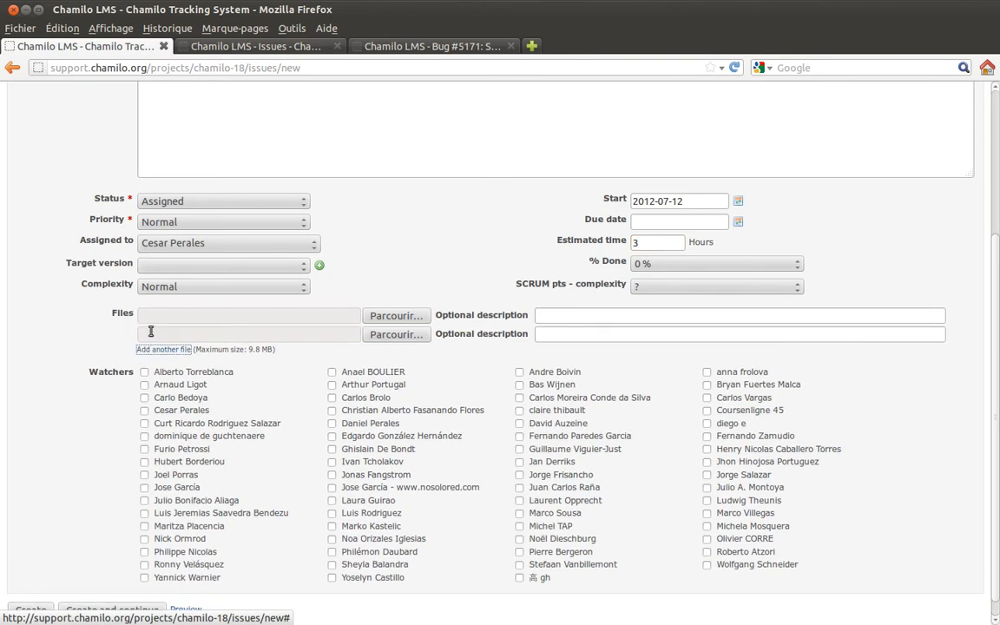
pyautogui.click(161, 351)
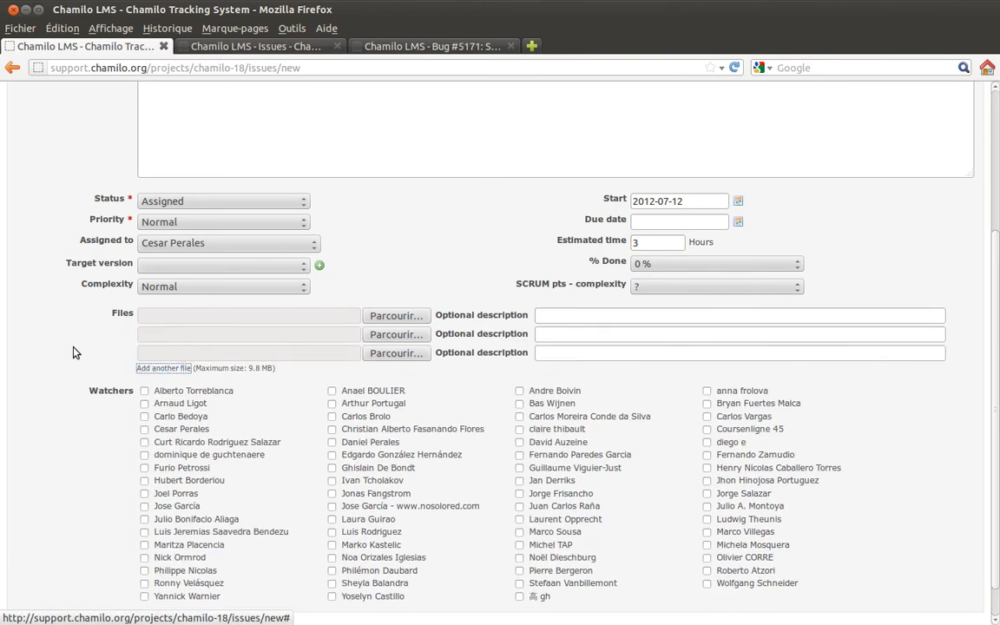
pyautogui.scroll(-1, 52, 352)
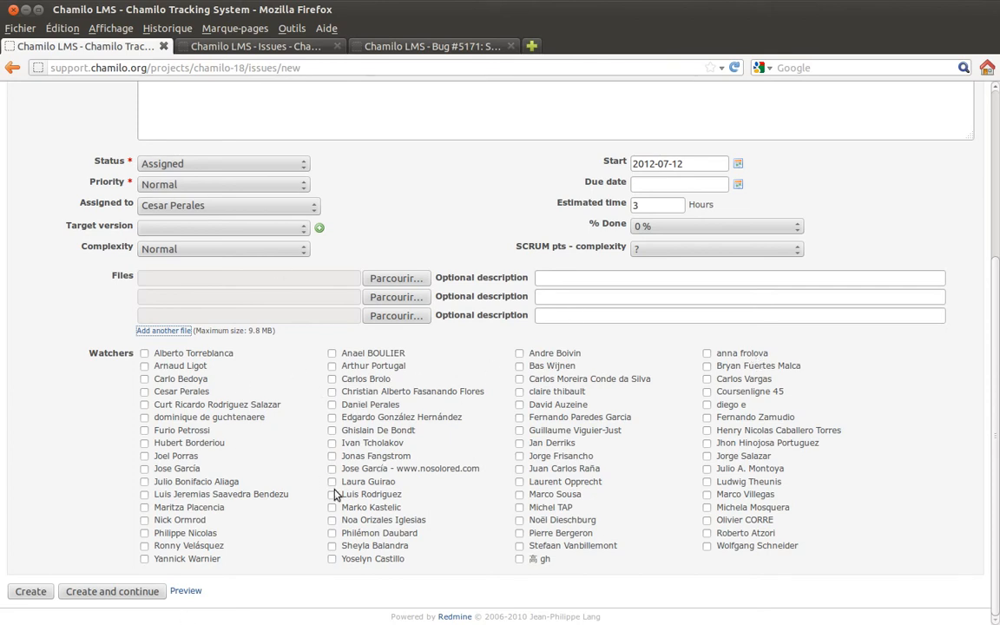
pyautogui.click(708, 469)
# Step: Remove the trailing "z" from the description so it ends in "efzef zef", and create the issue
pyautogui.scroll(3, 388, 259)
pyautogui.click(265, 179)
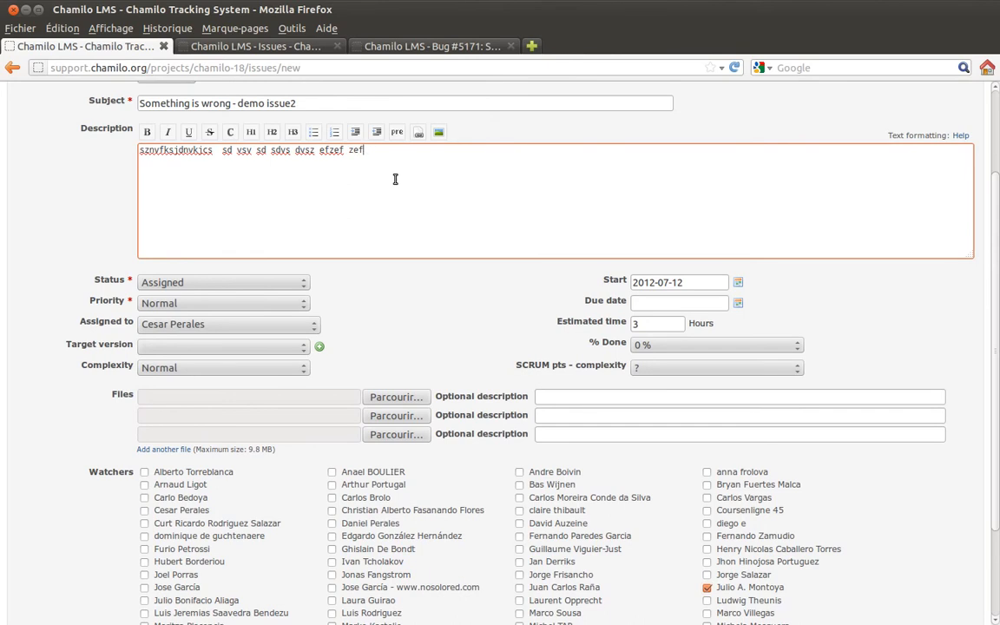
pyautogui.scroll(-3, 38, 215)
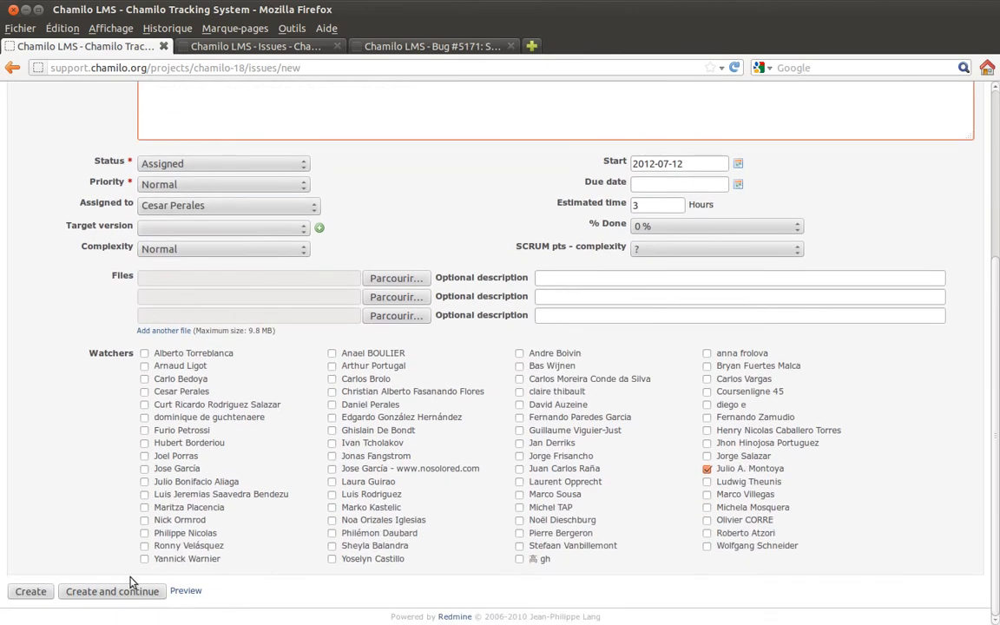
pyautogui.click(23, 590)
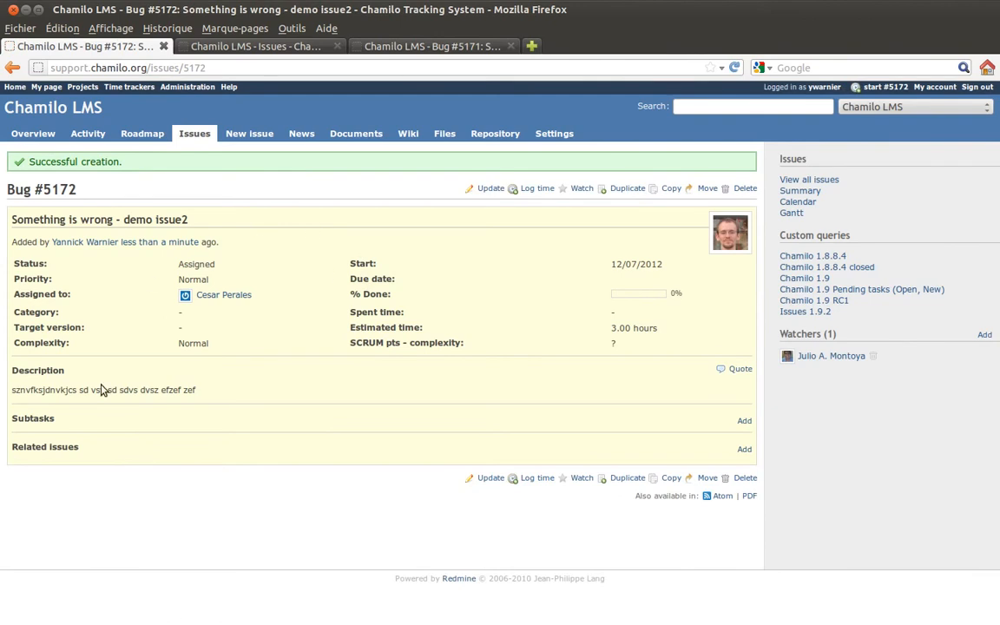
# Step: Examine the created issue's details: status, priority, assignee, category and complexity
pyautogui.doubleClick(26, 265)
pyautogui.doubleClick(31, 278)
pyautogui.doubleClick(39, 295)
pyautogui.click(41, 312)
pyautogui.doubleClick(39, 313)
pyautogui.doubleClick(44, 343)
pyautogui.click(209, 361)
# Step: Open the related issues form, choose the "follows" relation and go through its issue number and delay fields
pyautogui.click(743, 451)
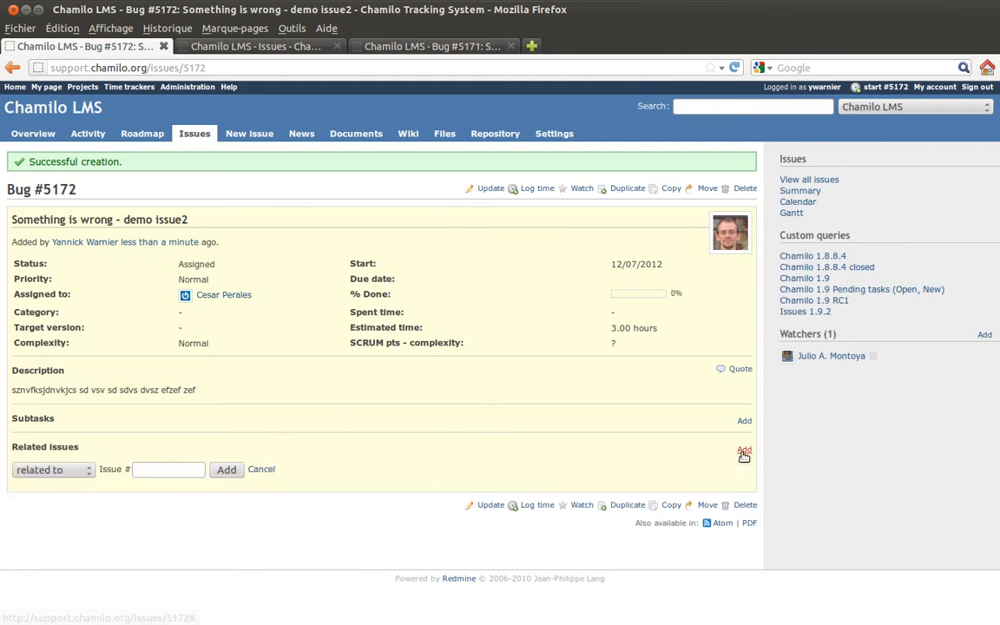
pyautogui.click(78, 472)
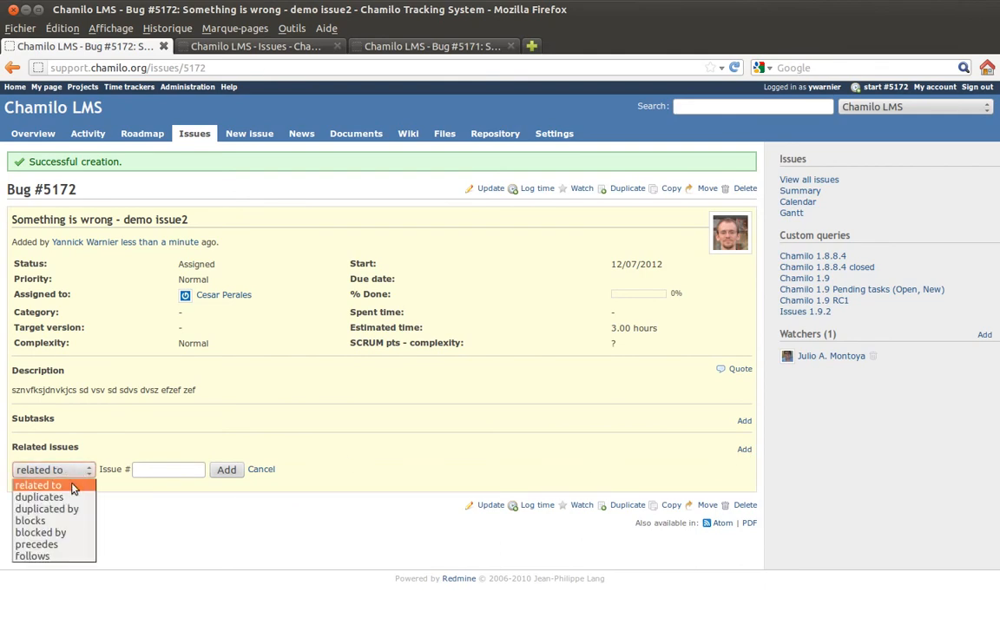
pyautogui.click(54, 557)
pyautogui.click(140, 469)
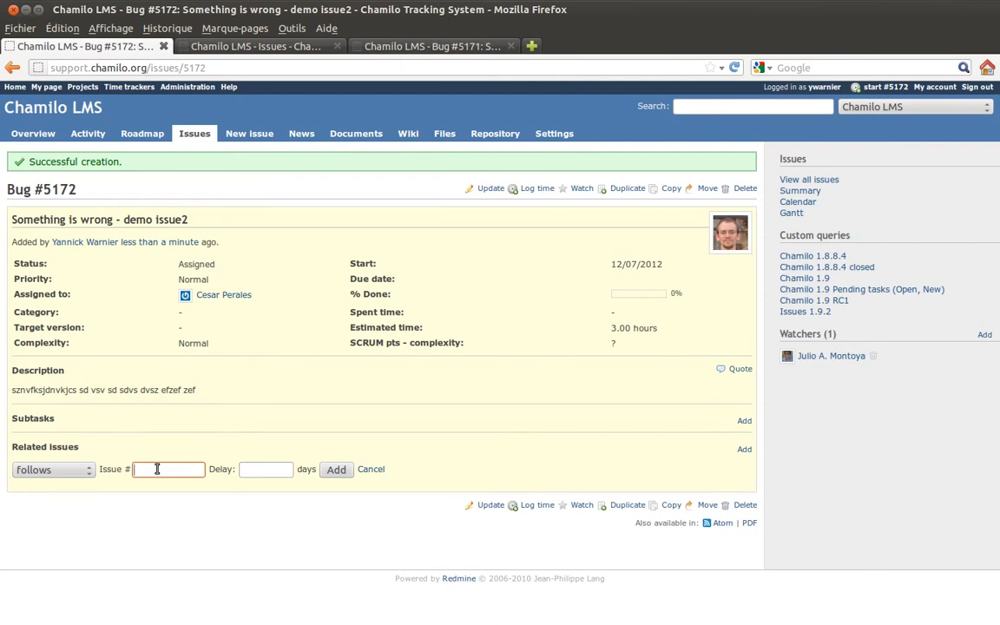
pyautogui.click(272, 467)
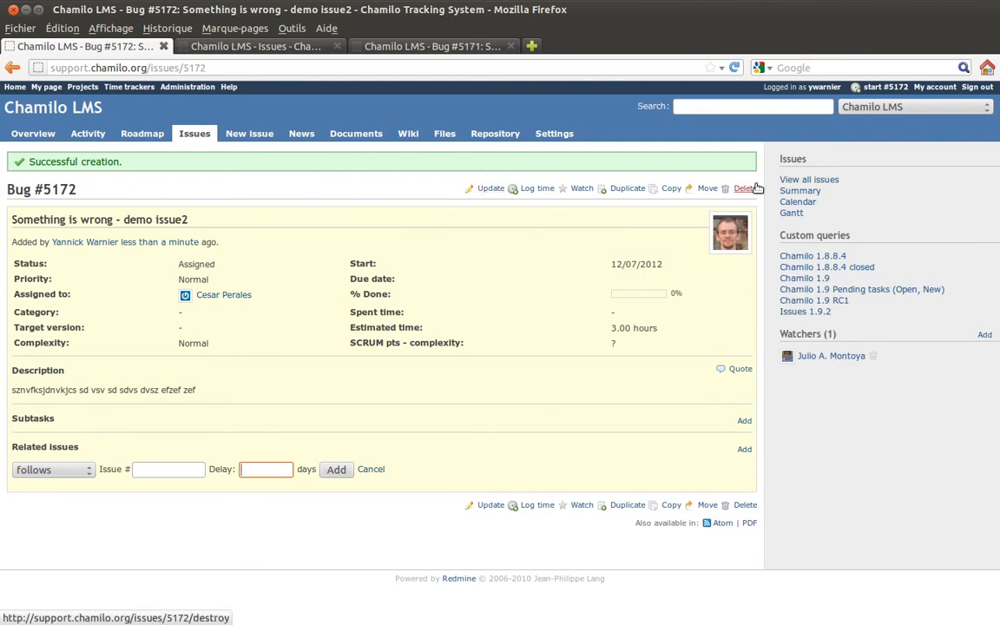
# Step: Open the issue for updating, add the note "Great!" and set % Done to 50 %
pyautogui.click(490, 190)
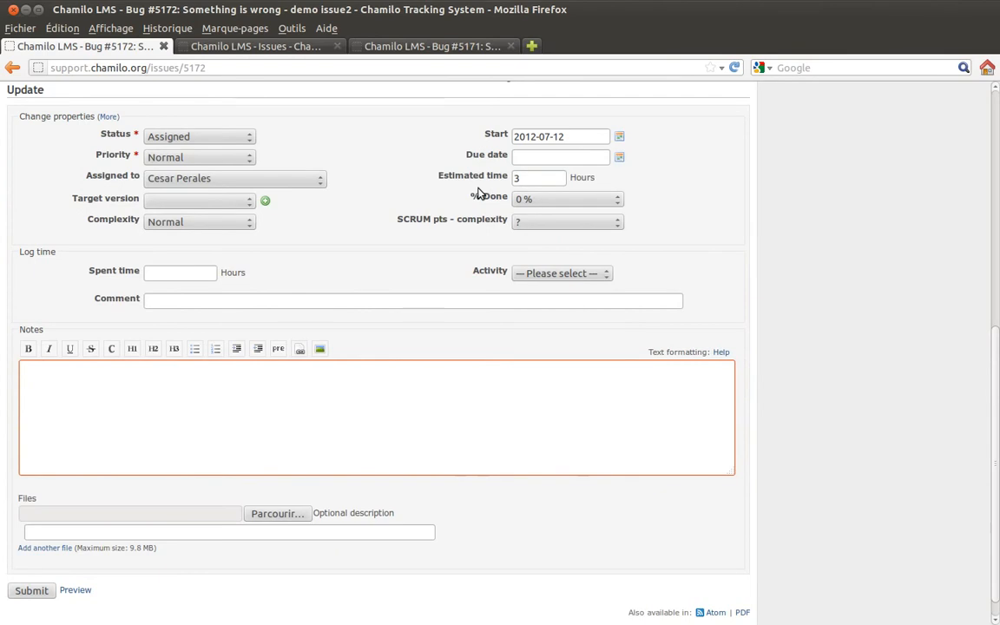
pyautogui.scroll(3, 477, 193)
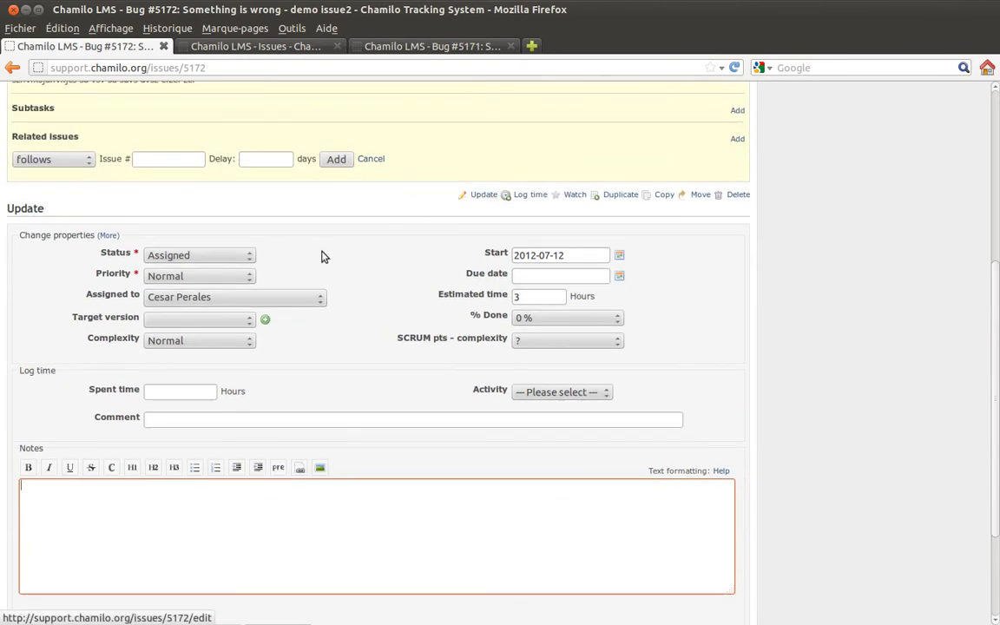
pyautogui.scroll(-3, 364, 388)
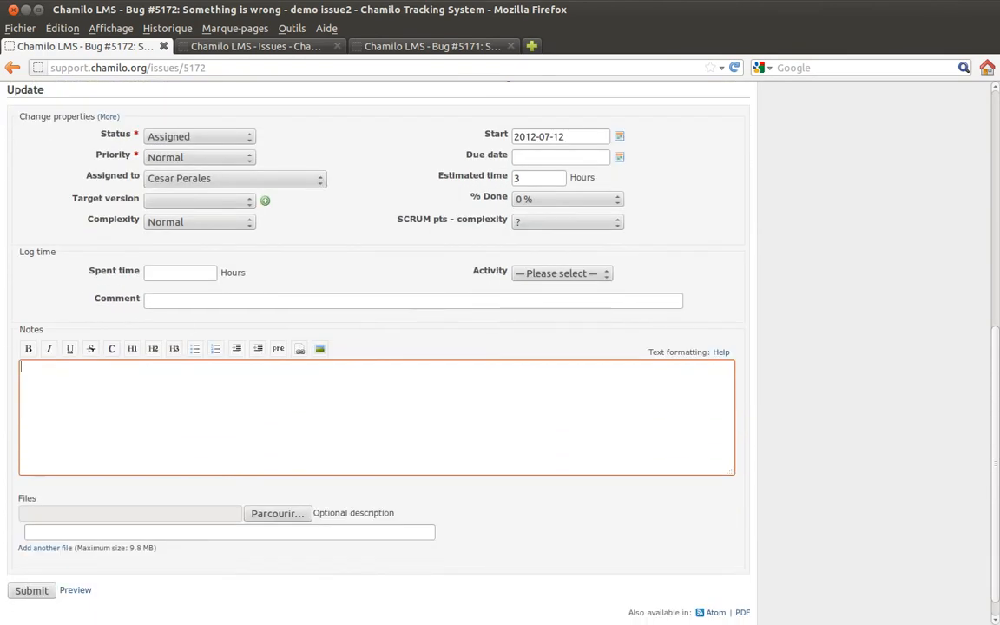
pyautogui.write('eat !')
pyautogui.click(586, 202)
pyautogui.click(553, 281)
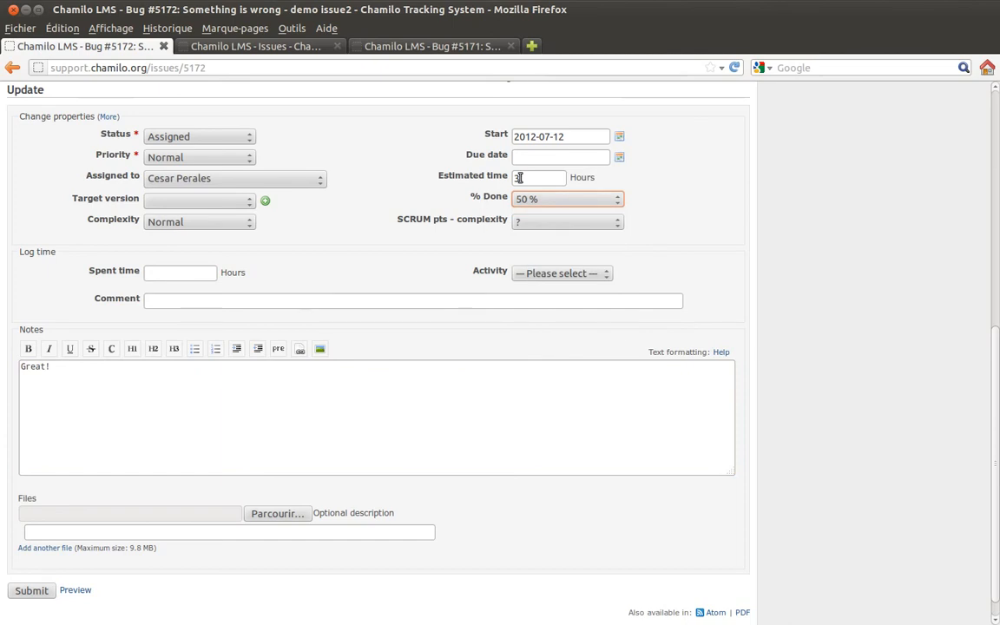
# Step: Check the status options, try 1.9 RC1 as the issue's target version, and clear the target version again
pyautogui.click(189, 137)
pyautogui.click(196, 163)
pyautogui.click(199, 201)
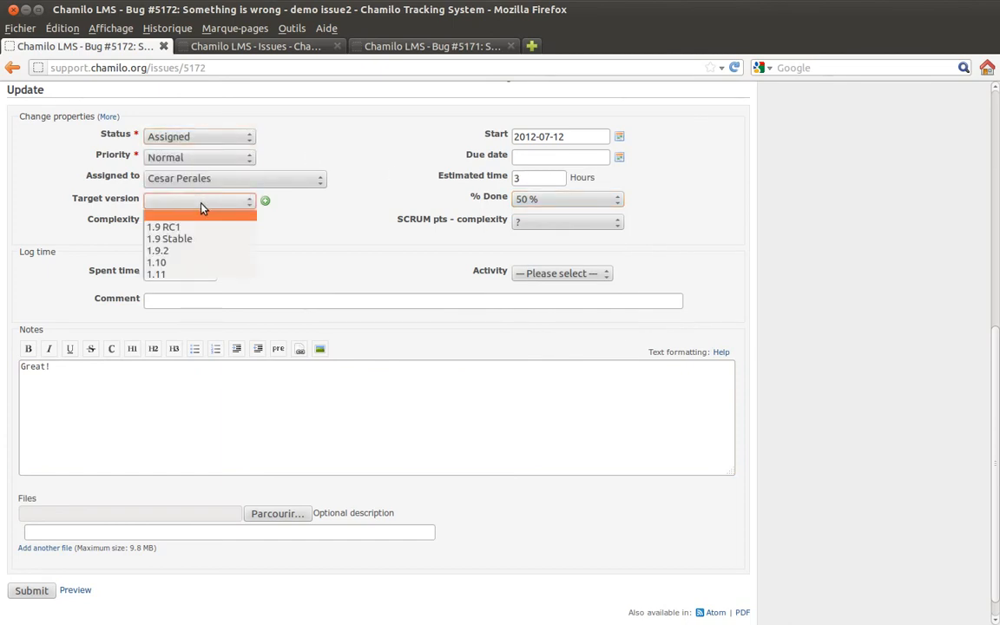
pyautogui.click(206, 231)
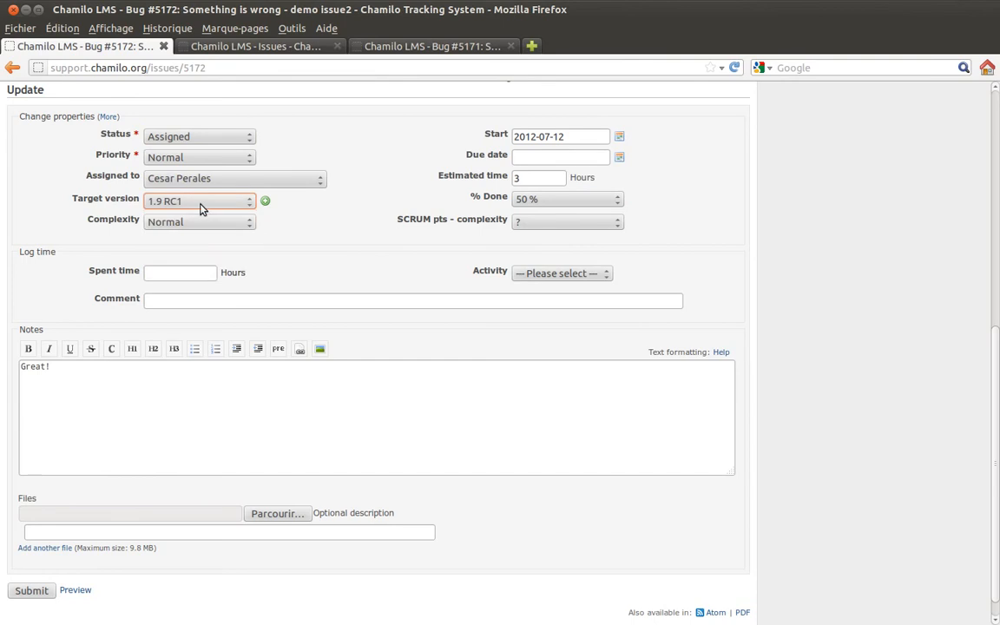
pyautogui.click(193, 199)
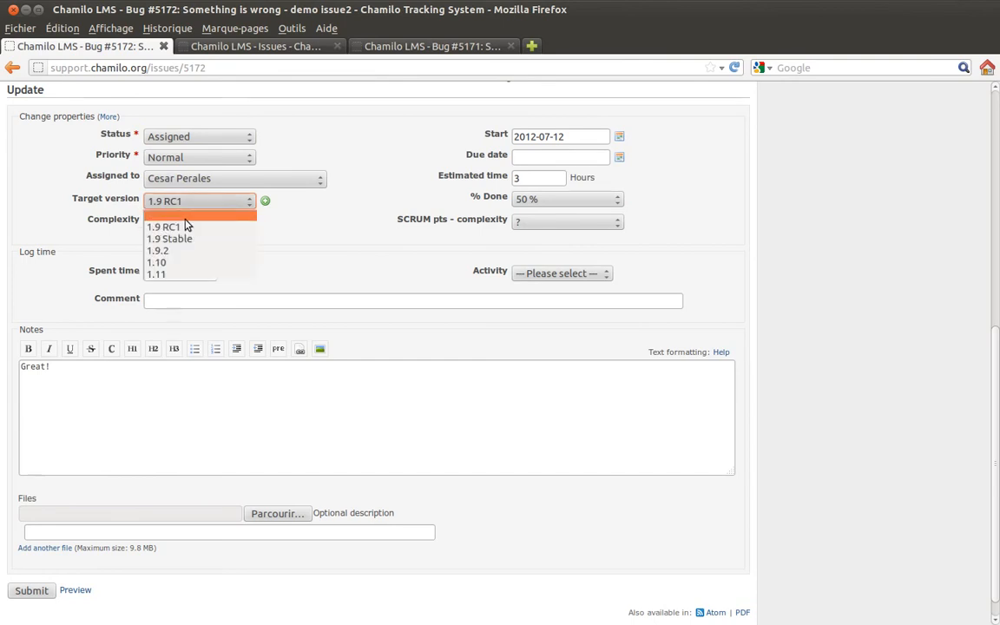
pyautogui.click(185, 215)
# Step: Browse the list of project members the issue can be assigned to and close it
pyautogui.click(193, 179)
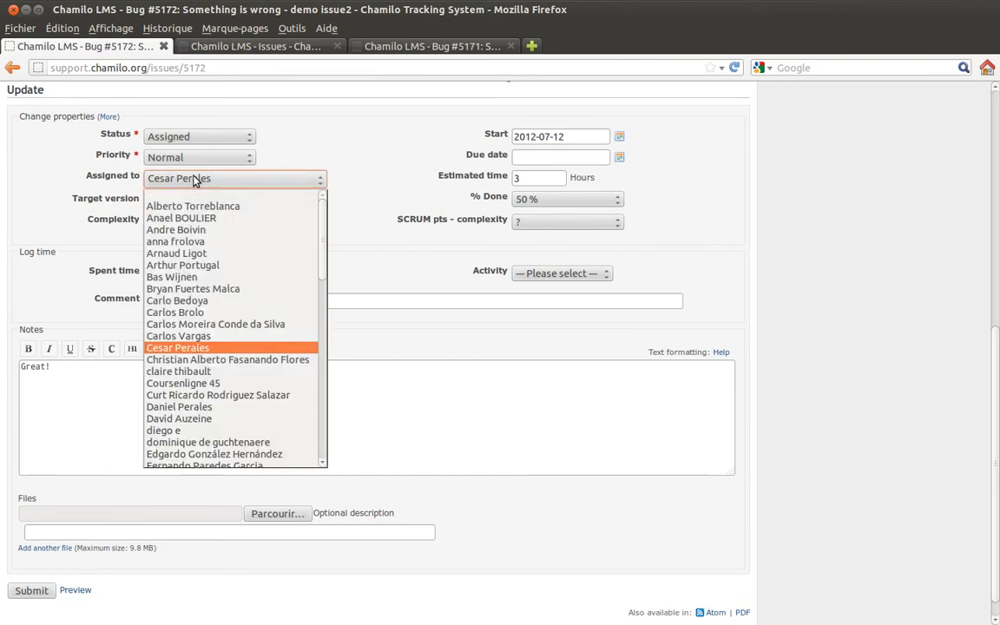
pyautogui.scroll(-6, 196, 373)
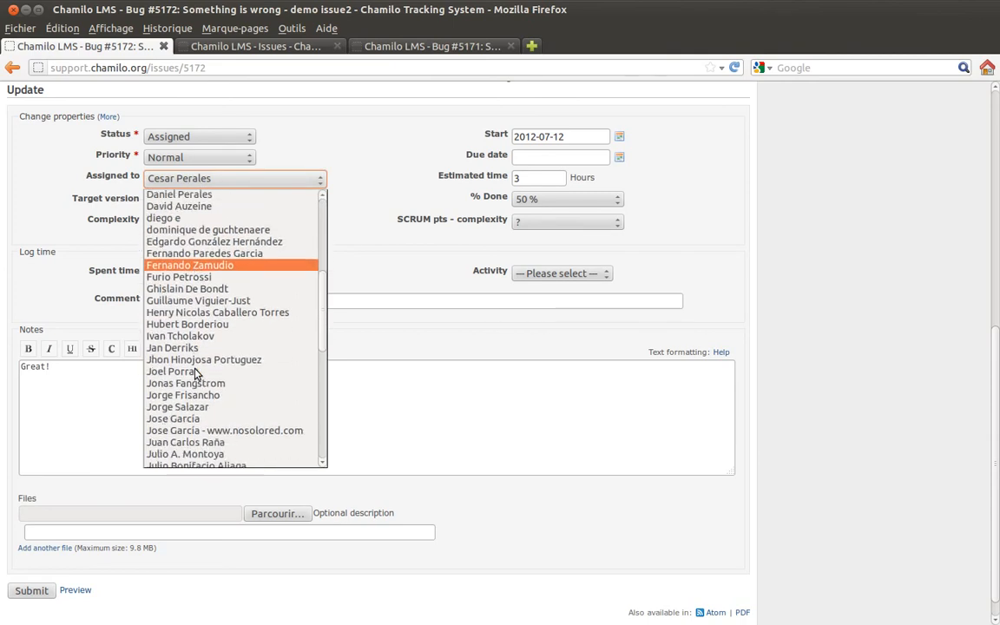
pyautogui.scroll(-2, 196, 375)
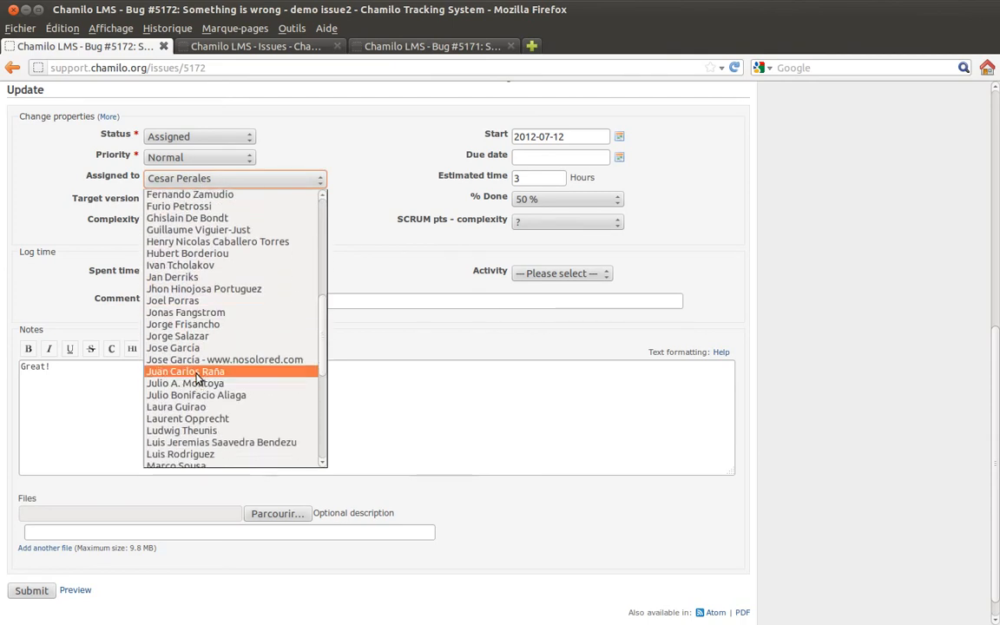
pyautogui.click(403, 127)
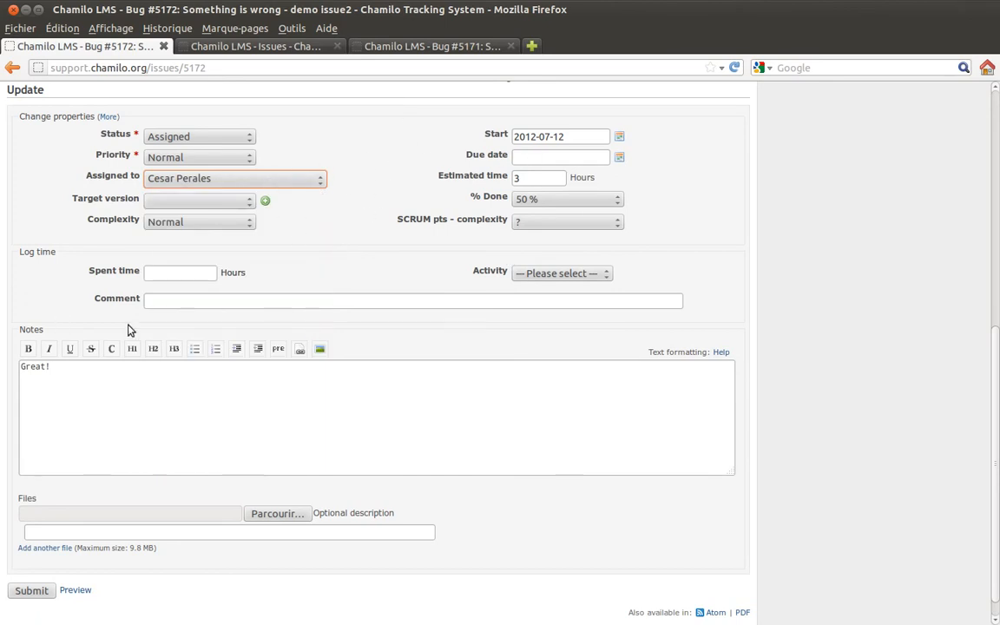
# Step: Enter a time log of 2 hours spent with the Support activity and the comment "Talking with the client"
pyautogui.click(155, 272)
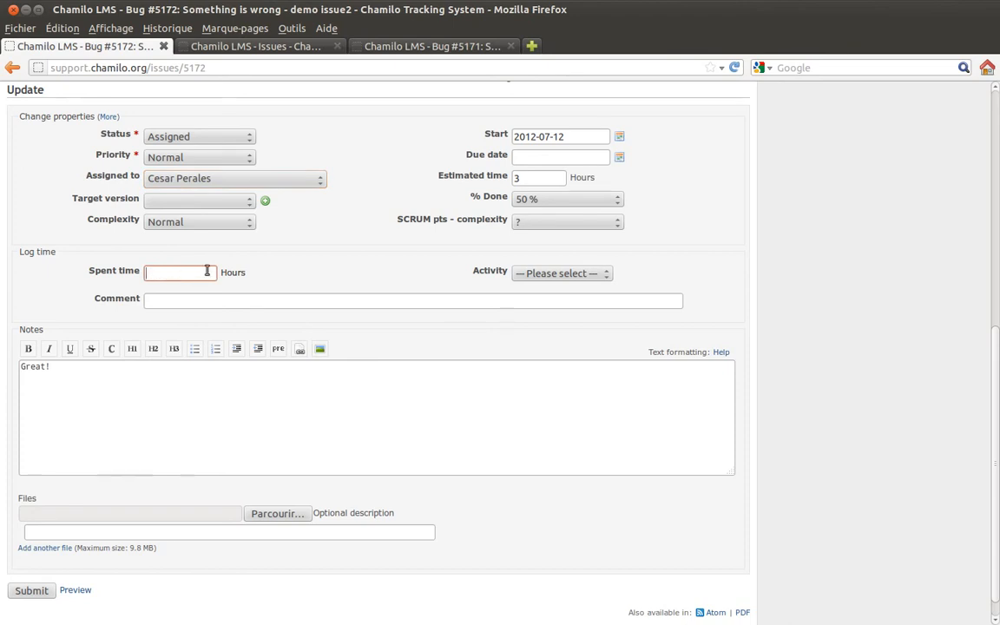
pyautogui.click(552, 272)
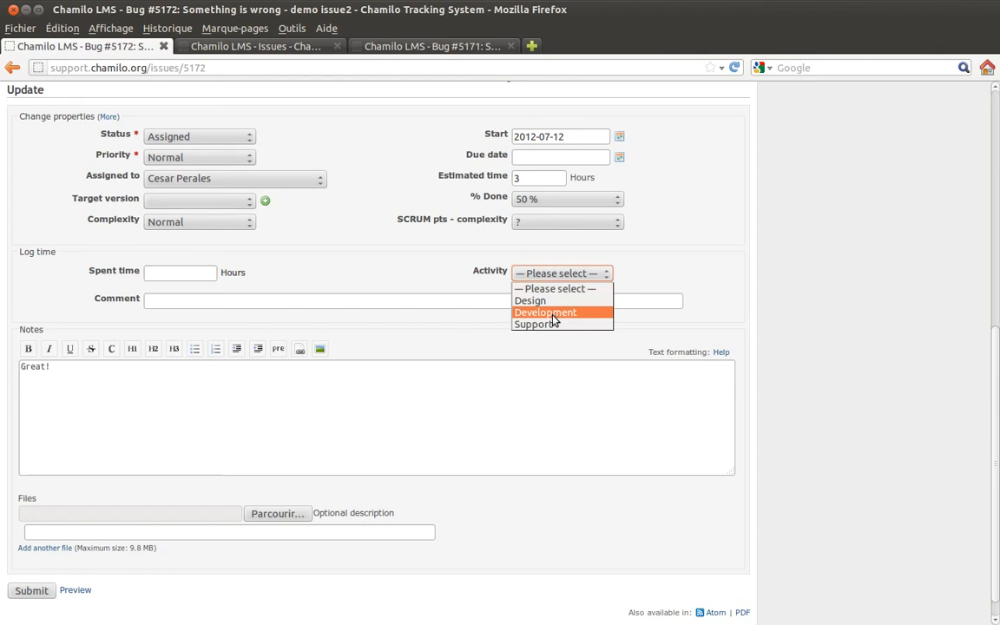
pyautogui.click(553, 326)
pyautogui.click(150, 301)
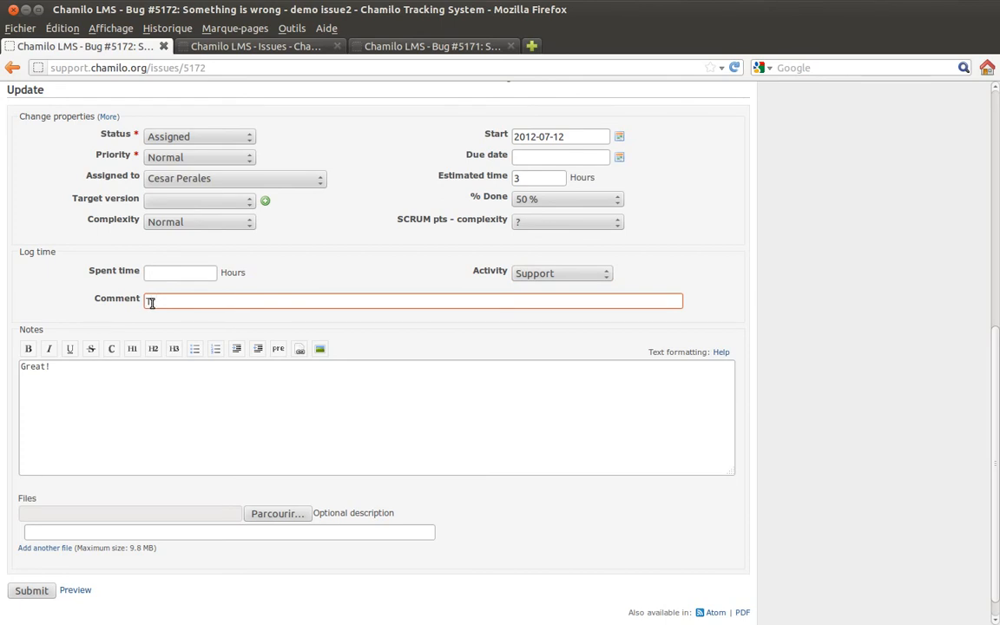
pyautogui.write('Talking with the client')
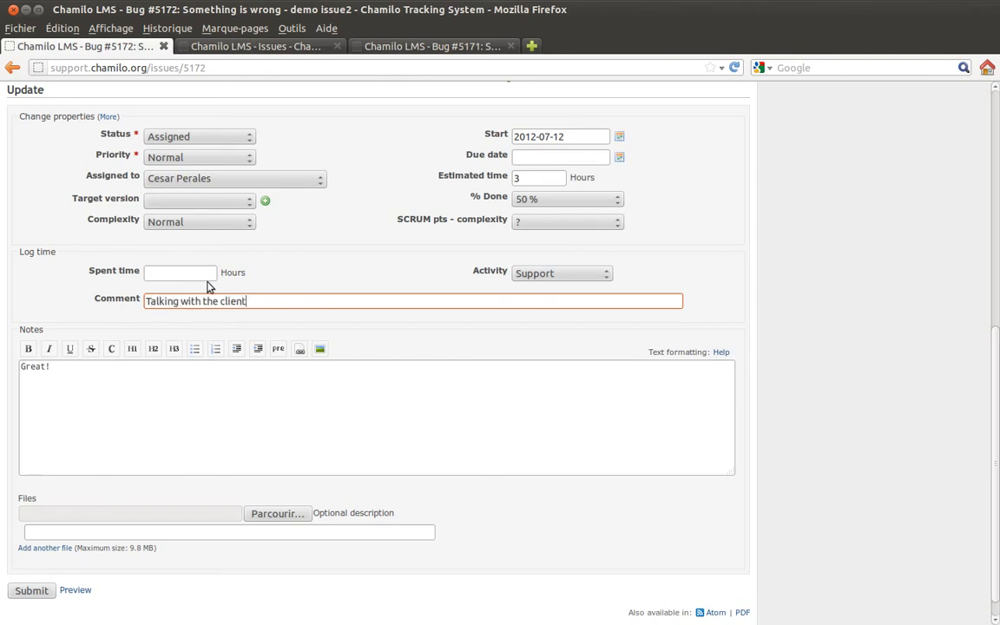
pyautogui.click(203, 275)
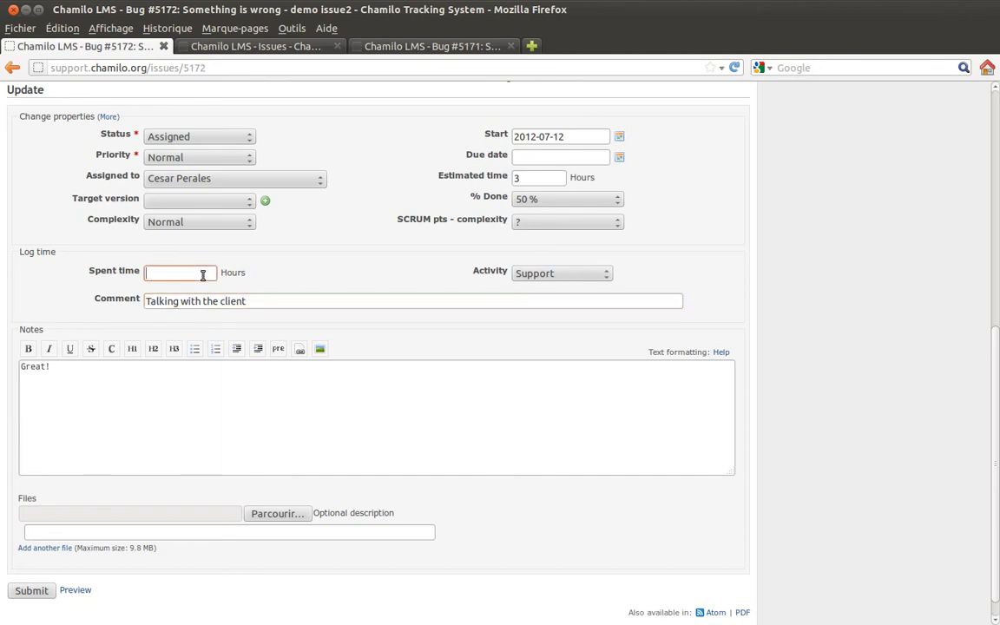
pyautogui.write('2')
# Step: Consult the text formatting help for the wiki syntax of font styles, lists, headings, links and inline images, and close it
pyautogui.click(721, 353)
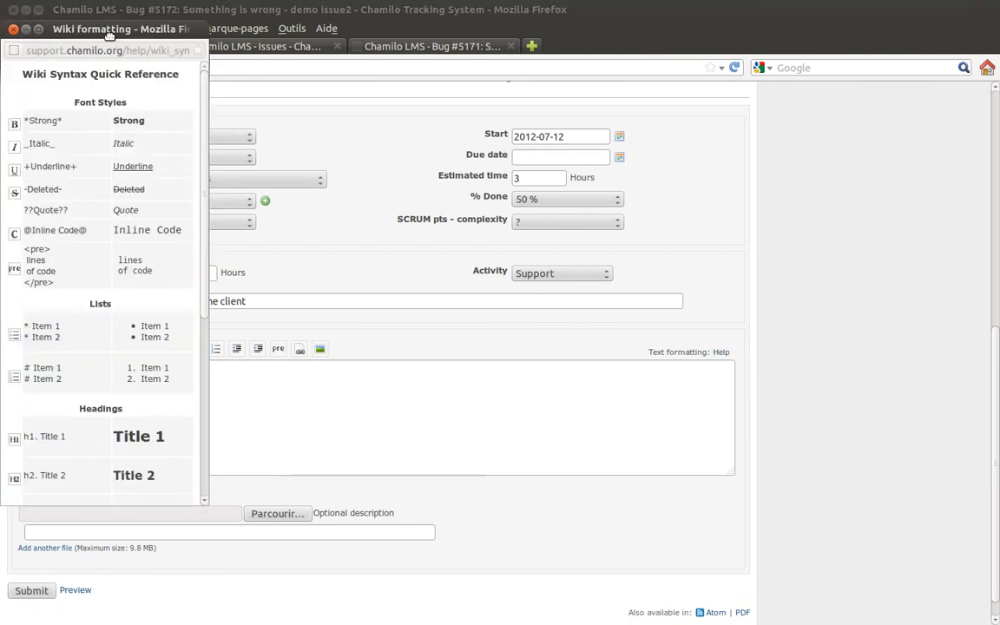
pyautogui.scroll(-6, 145, 282)
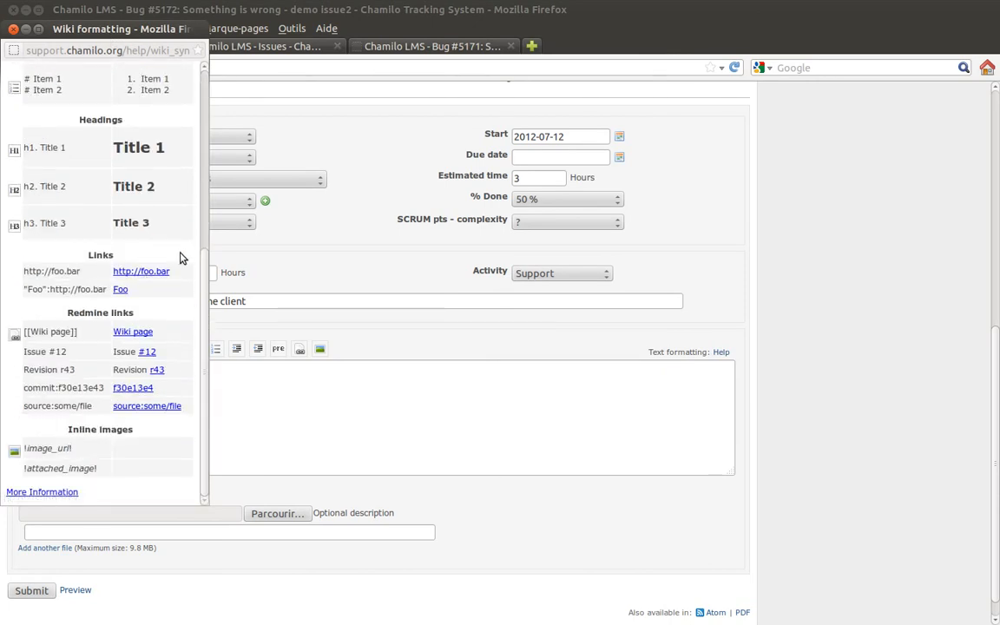
pyautogui.scroll(6, 174, 257)
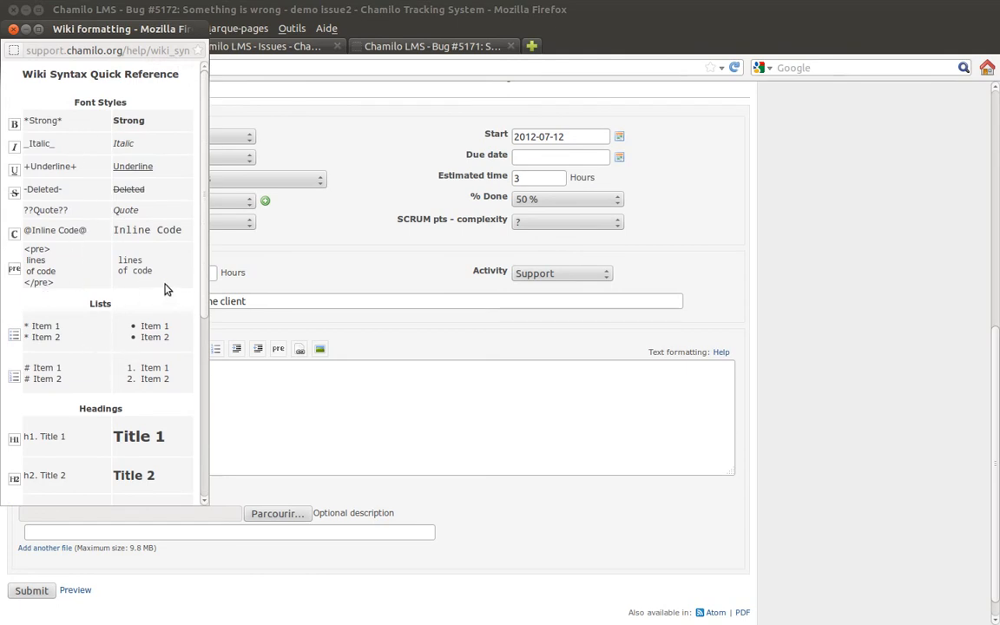
pyautogui.scroll(-2, 179, 301)
pyautogui.scroll(-5, 176, 303)
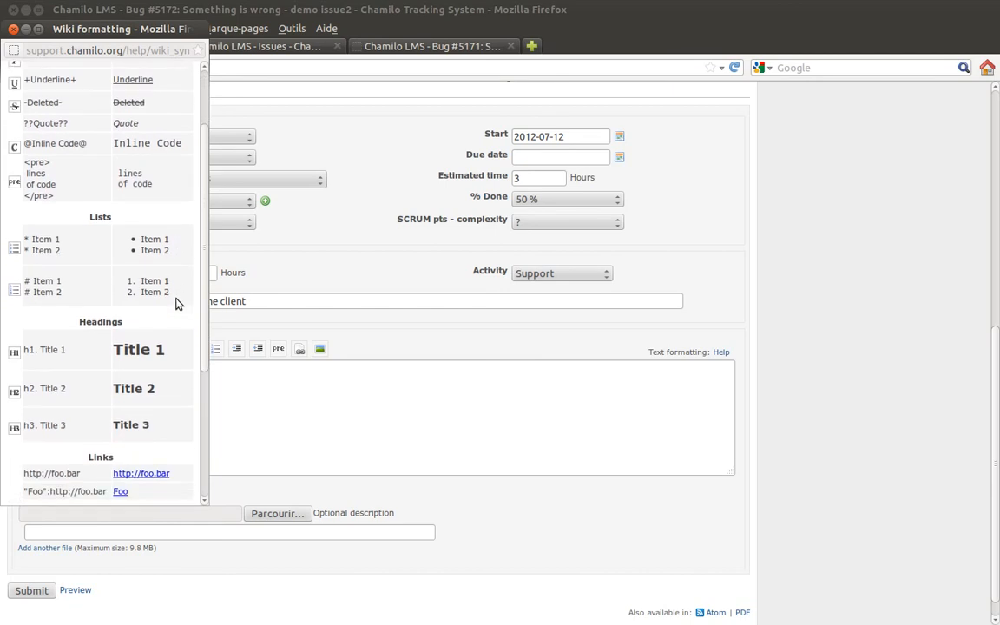
pyautogui.scroll(-1, 176, 304)
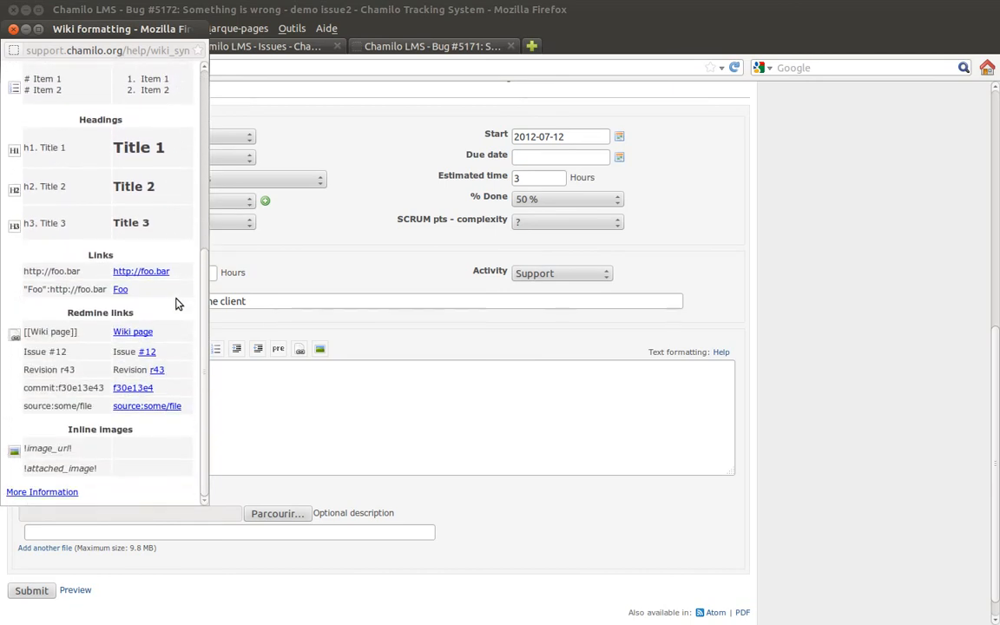
pyautogui.scroll(8, 178, 302)
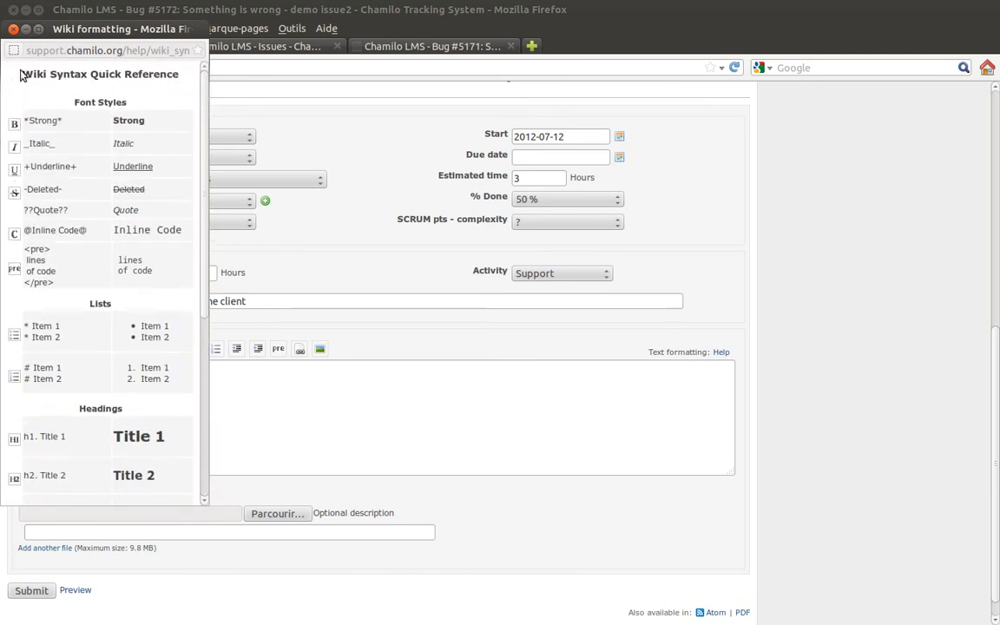
pyautogui.click(13, 30)
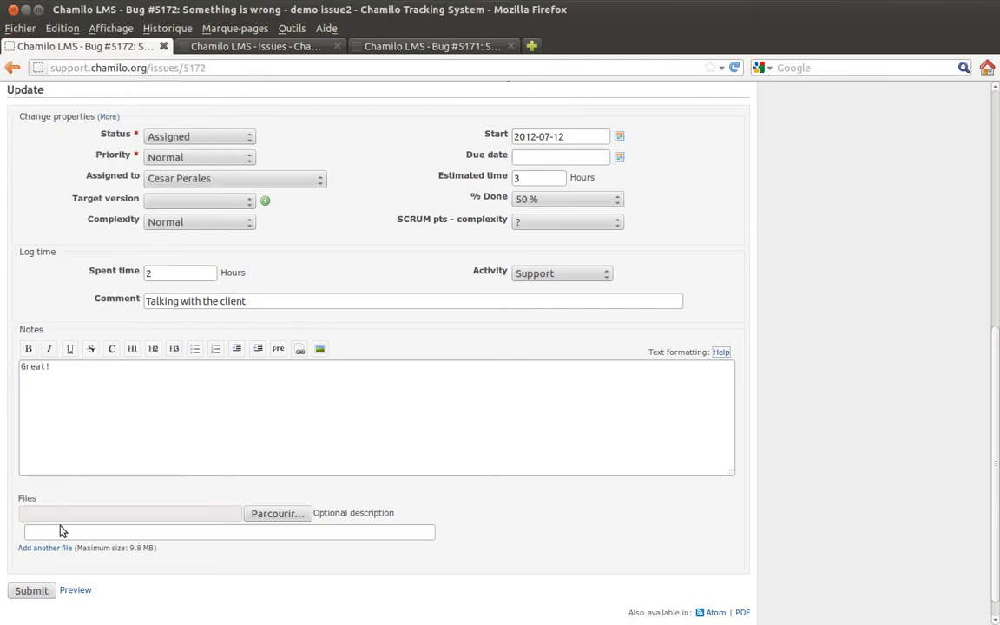
# Step: Submit the issue update with its note, progress and logged time
pyautogui.click(45, 591)
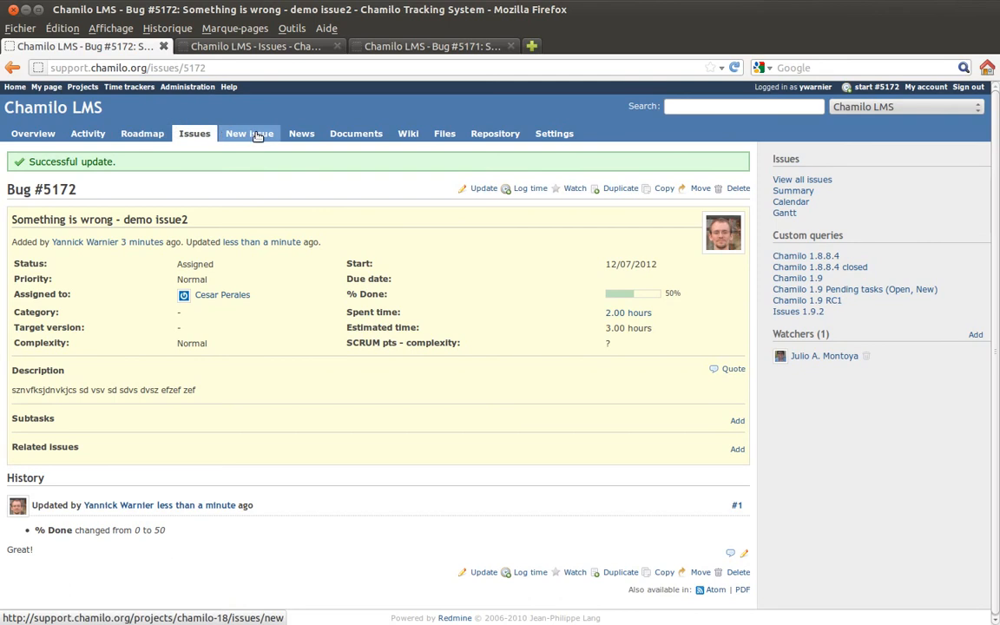
# Step: View the Chamilo LMS project's news, documents, wiki, files, repository and settings pages in turn
pyautogui.click(304, 133)
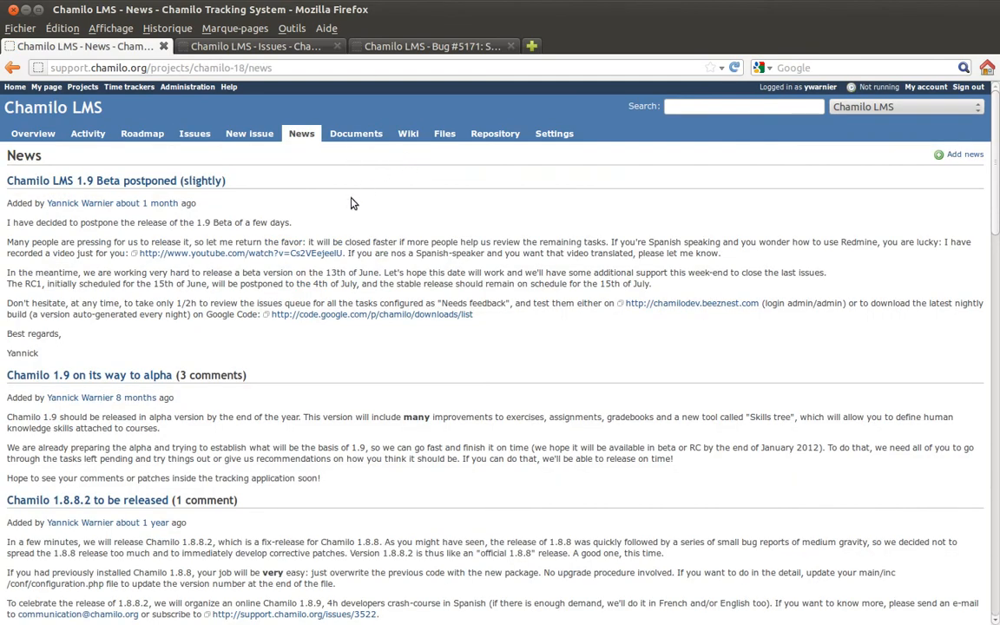
pyautogui.click(349, 135)
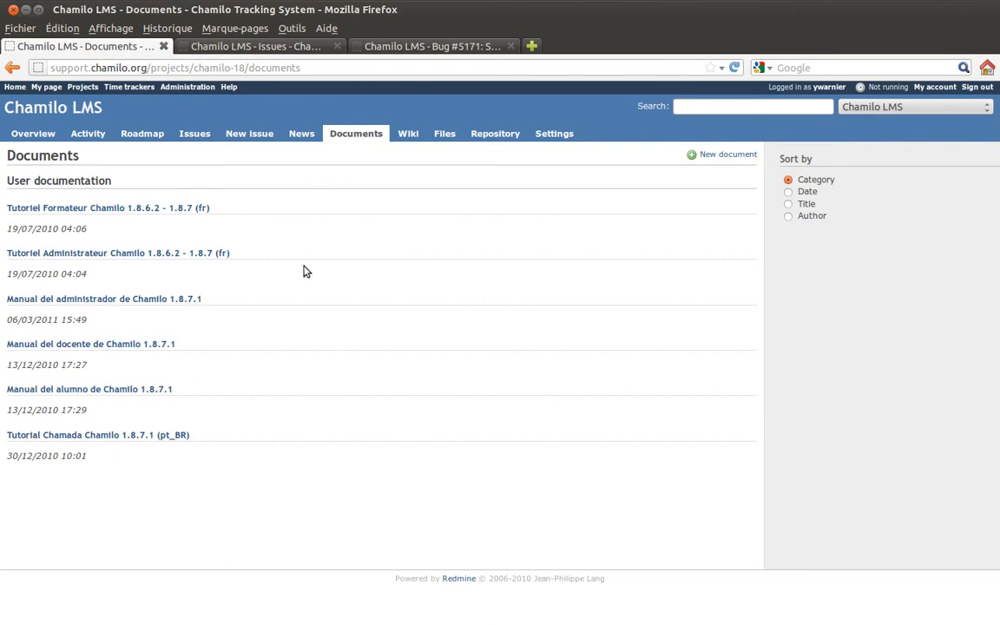
pyautogui.click(408, 139)
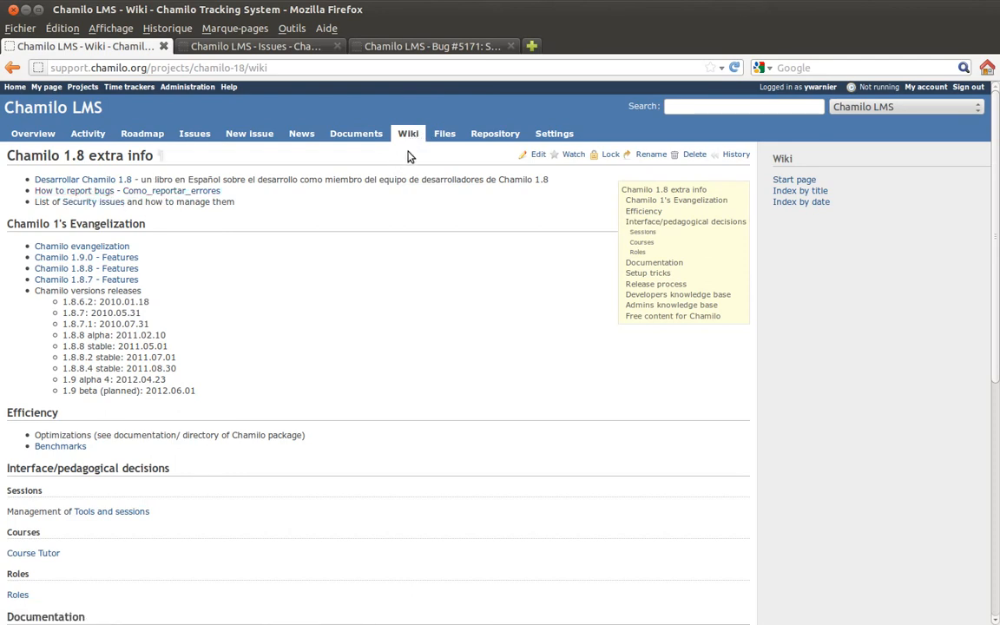
pyautogui.click(444, 133)
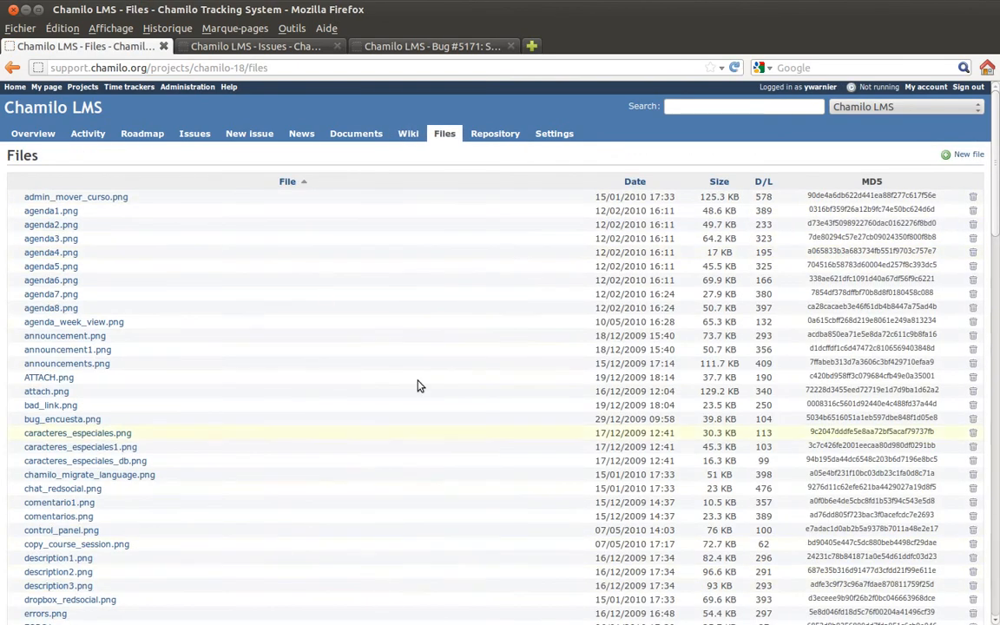
pyautogui.click(483, 132)
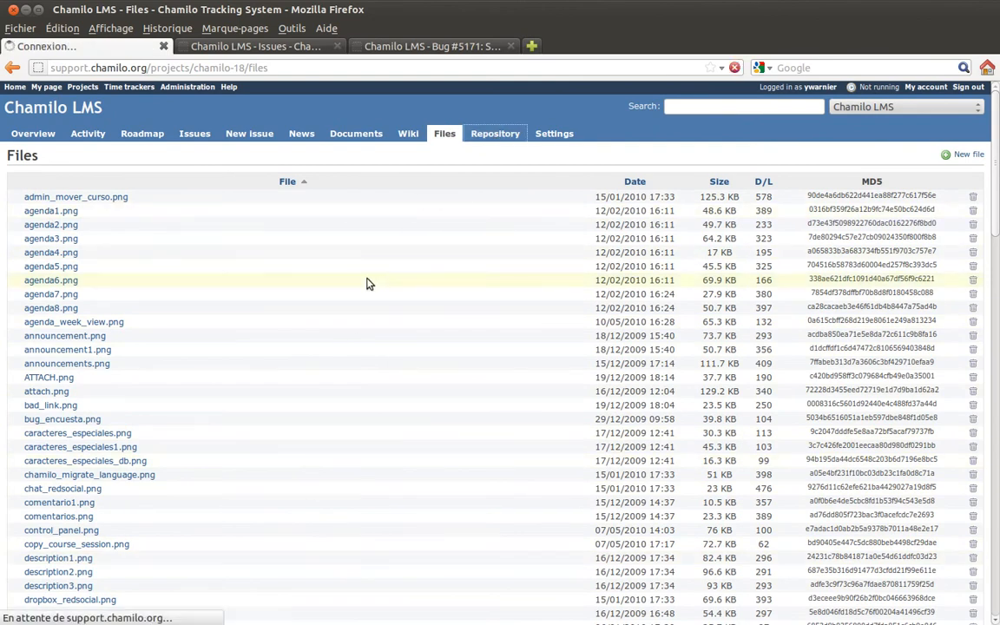
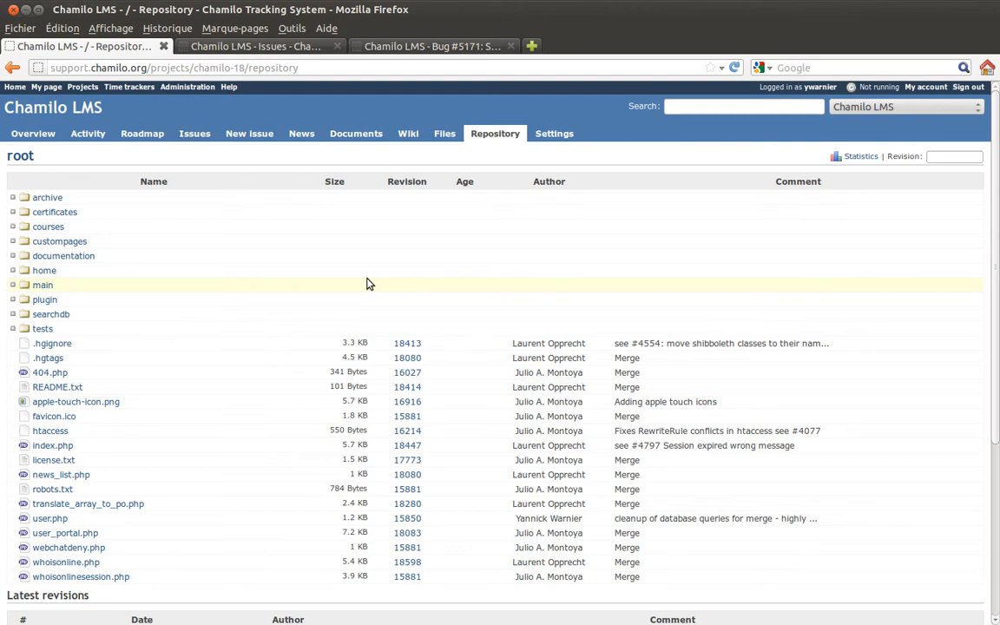
pyautogui.click(561, 133)
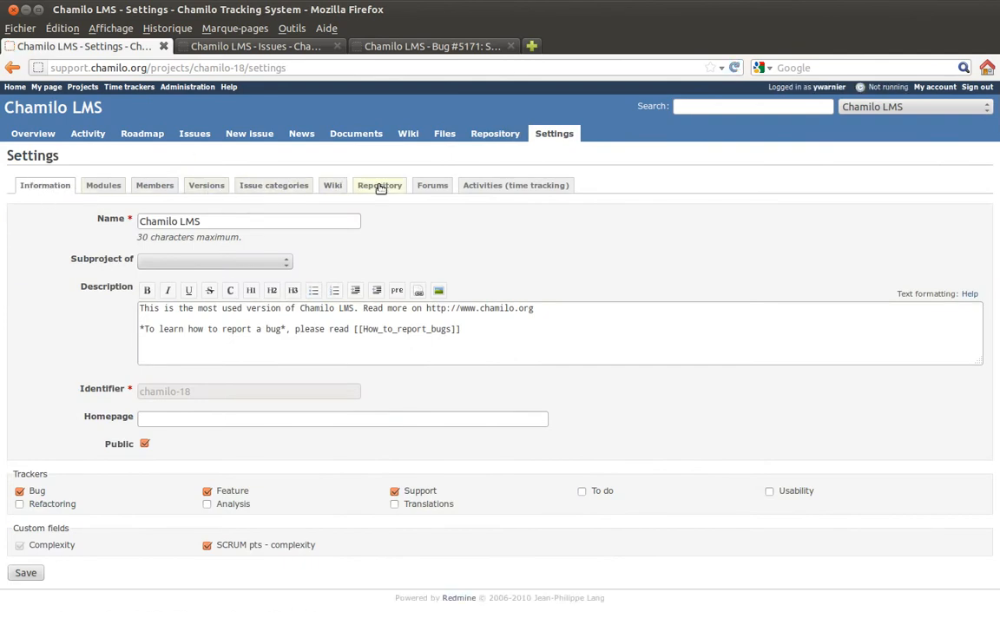
# Step: View the project's repository, time tracking activities, issue categories, versions, members, modules and information settings in turn
pyautogui.click(380, 187)
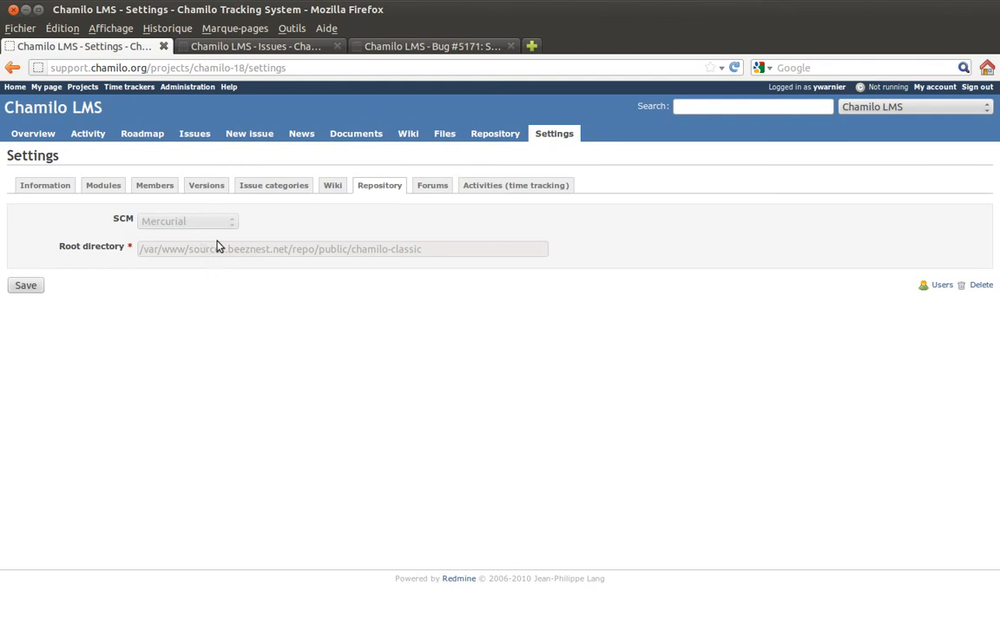
pyautogui.click(474, 184)
pyautogui.click(276, 191)
pyautogui.click(206, 186)
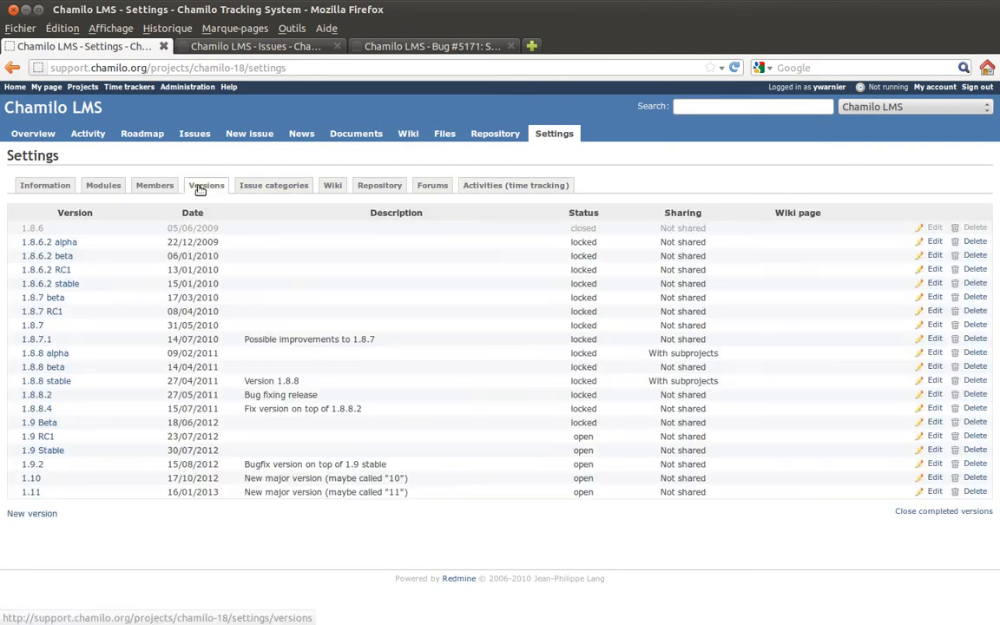
pyautogui.click(152, 186)
pyautogui.click(104, 185)
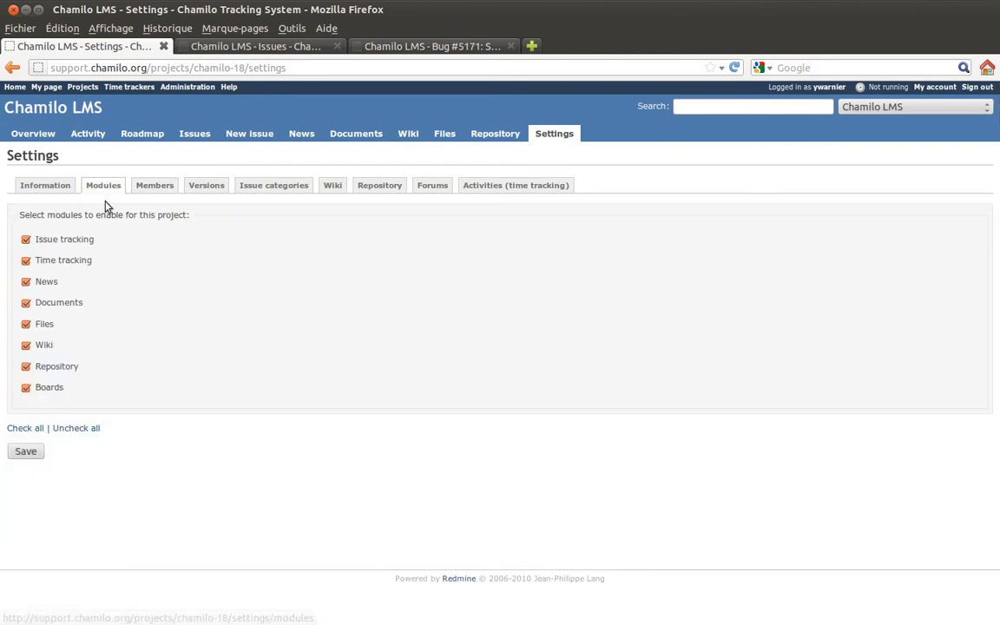
pyautogui.click(43, 186)
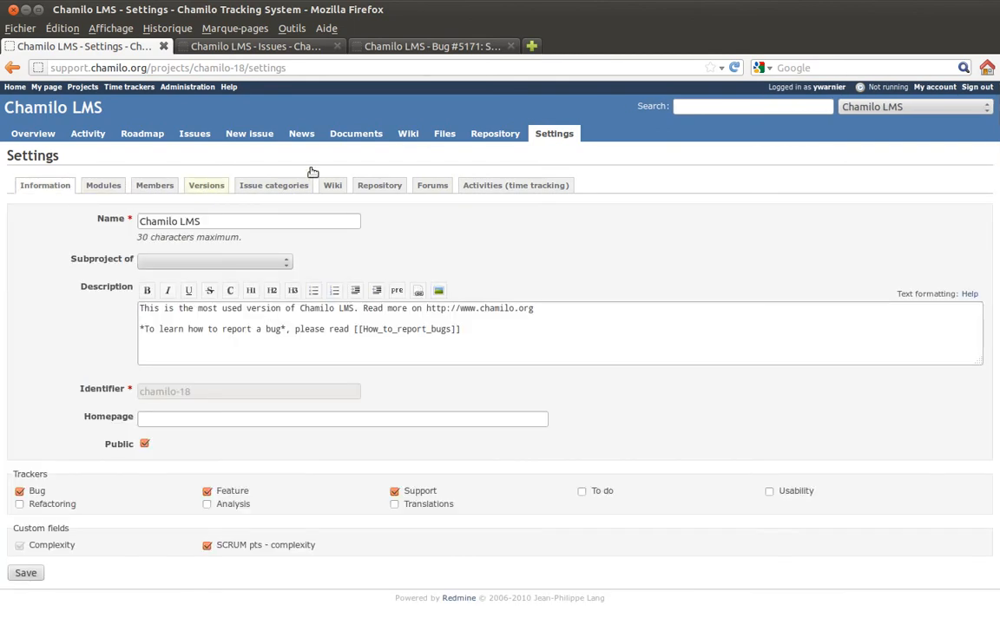
# Step: Compare revision 18628 with revision 18624 in the project's repository, examine the differences and return to the file listing
pyautogui.click(481, 139)
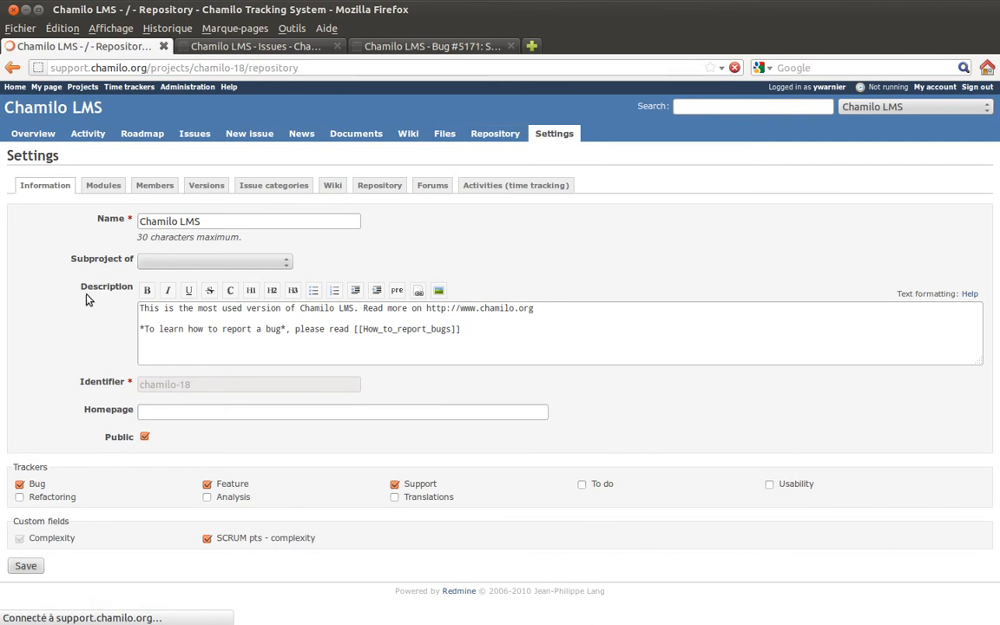
pyautogui.scroll(-2, 169, 330)
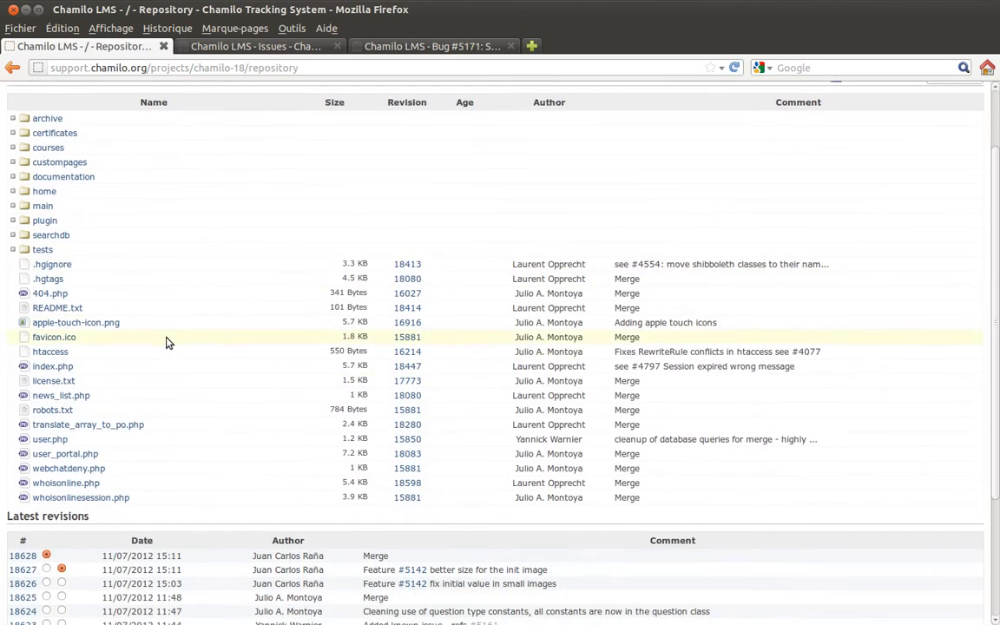
pyautogui.scroll(-4, 212, 382)
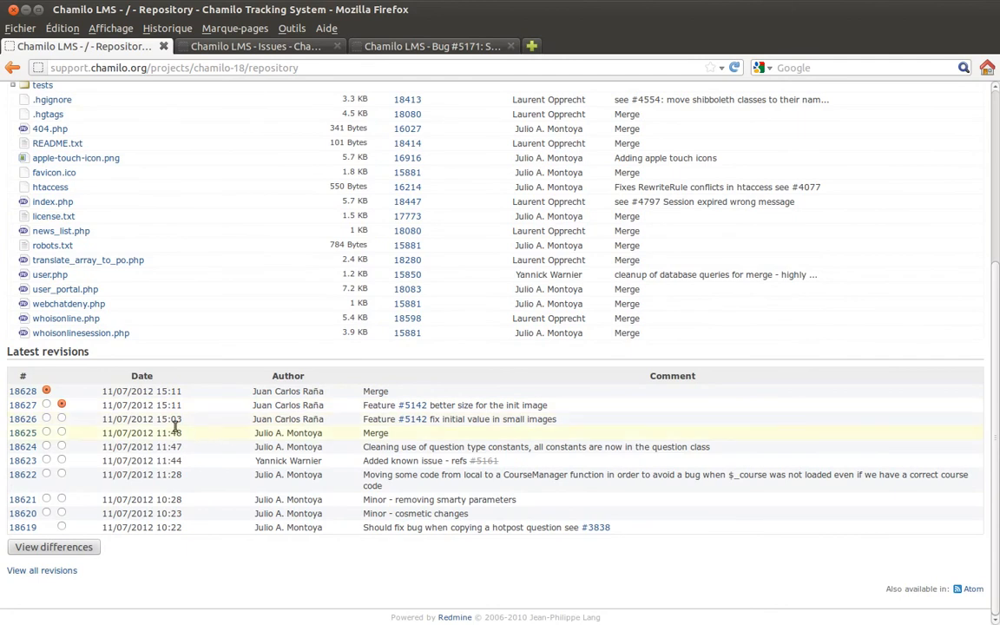
pyautogui.click(61, 446)
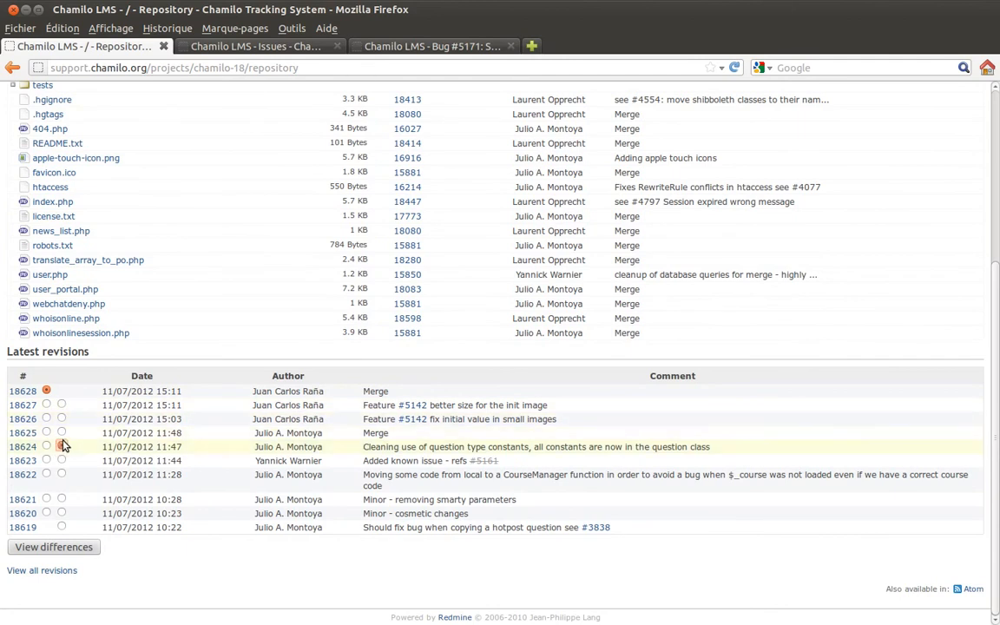
pyautogui.click(53, 548)
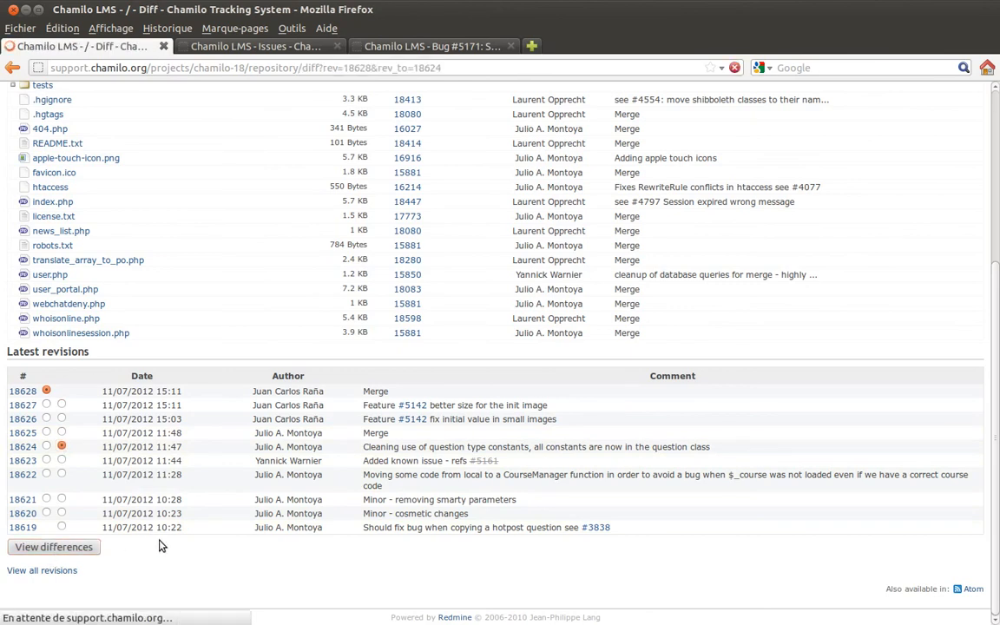
pyautogui.scroll(-2, 527, 362)
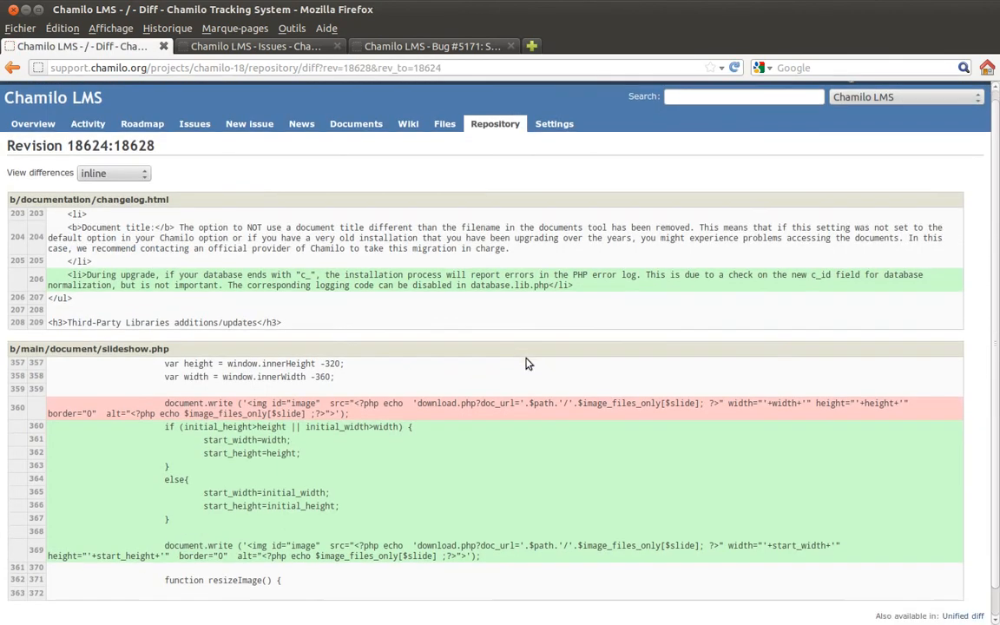
pyautogui.scroll(2, 530, 359)
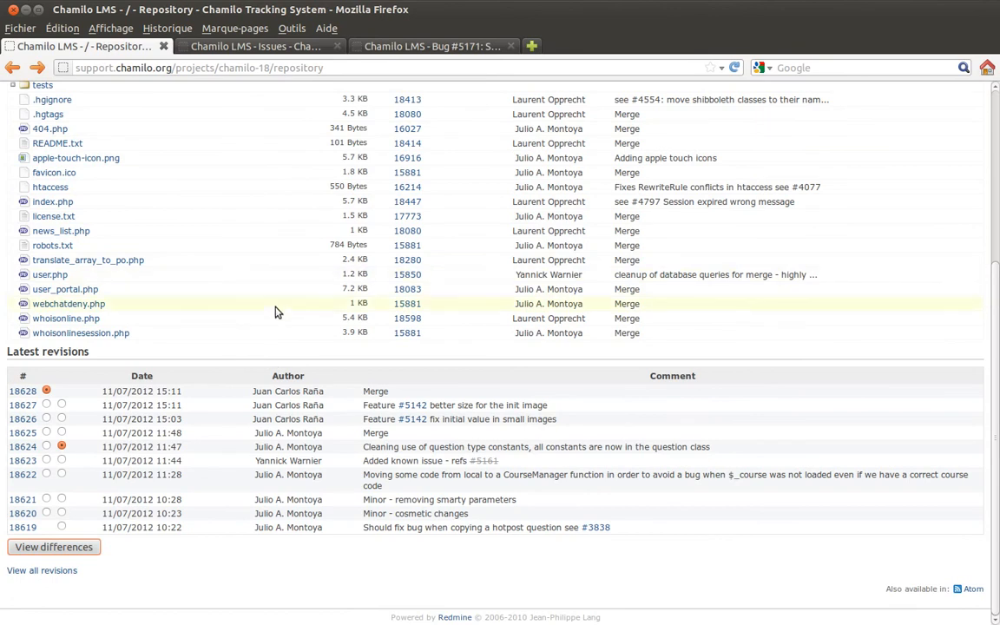
pyautogui.scroll(5, 276, 313)
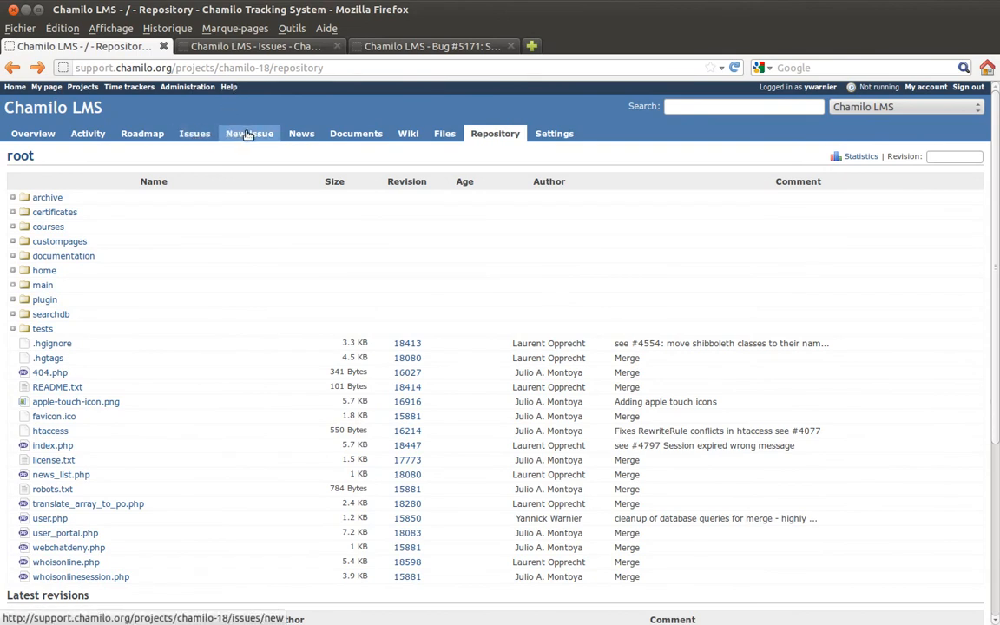
# Step: Close the extra browser pages showing the first demo issue, Bug #5171, and the filtered issues list
pyautogui.click(261, 46)
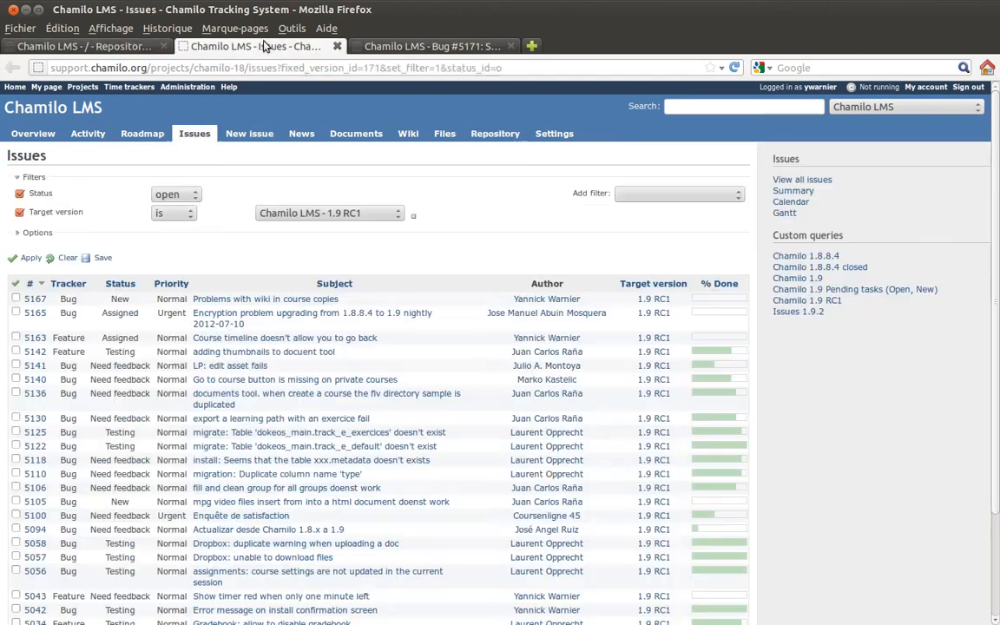
pyautogui.click(423, 48)
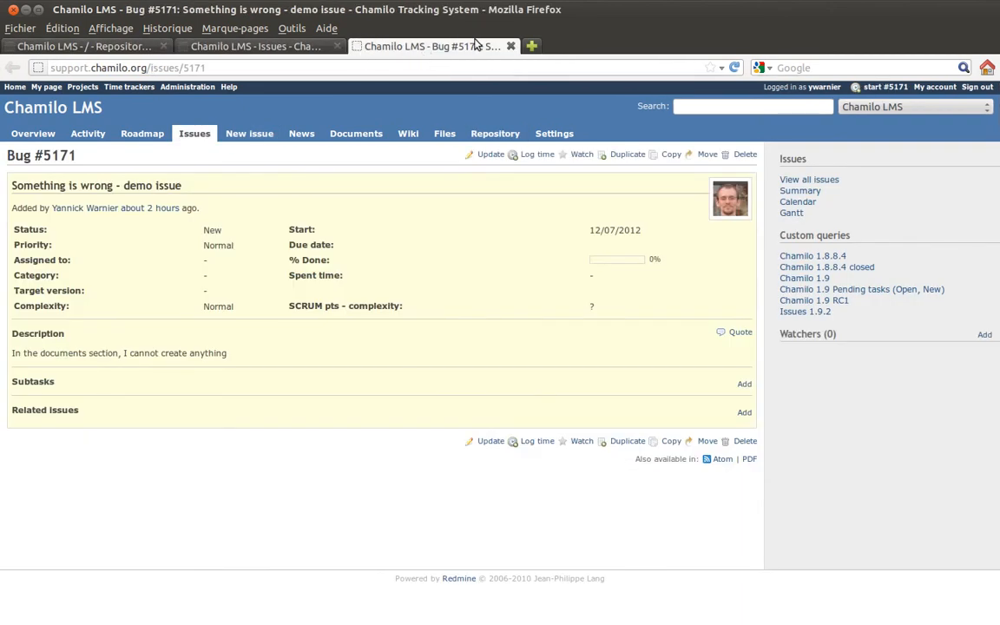
pyautogui.click(510, 47)
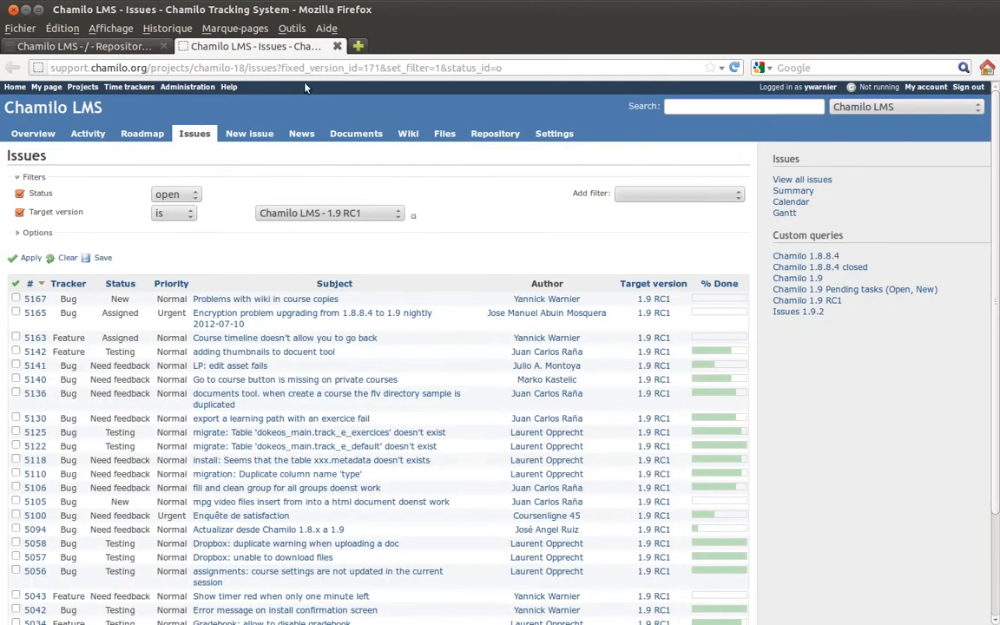
pyautogui.click(337, 47)
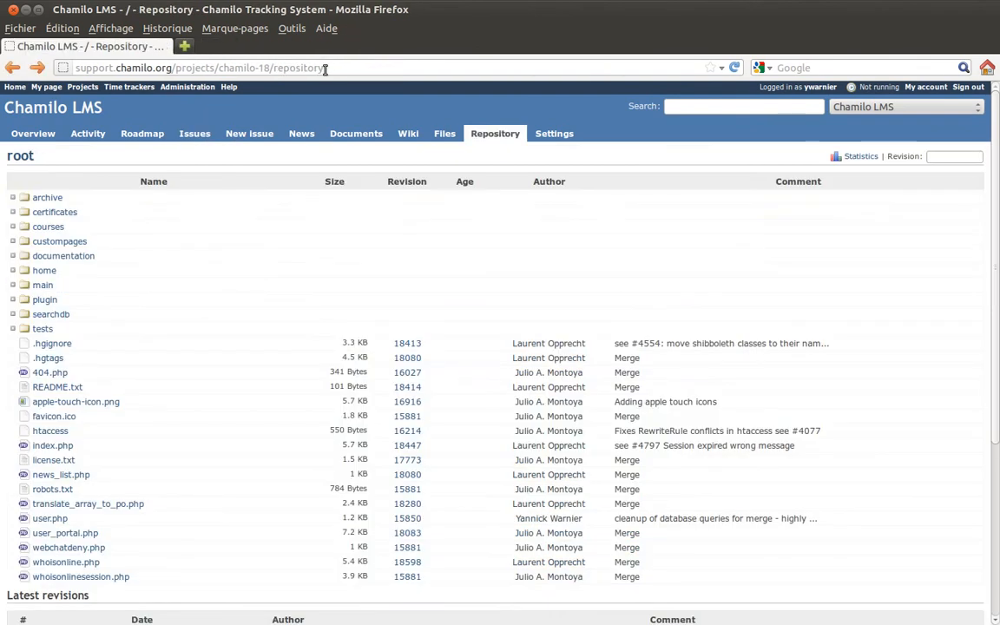
# Step: Look through the project's open issues for version 1.9 RC1 and open the bug "LP: edit asset fails"
pyautogui.click(195, 135)
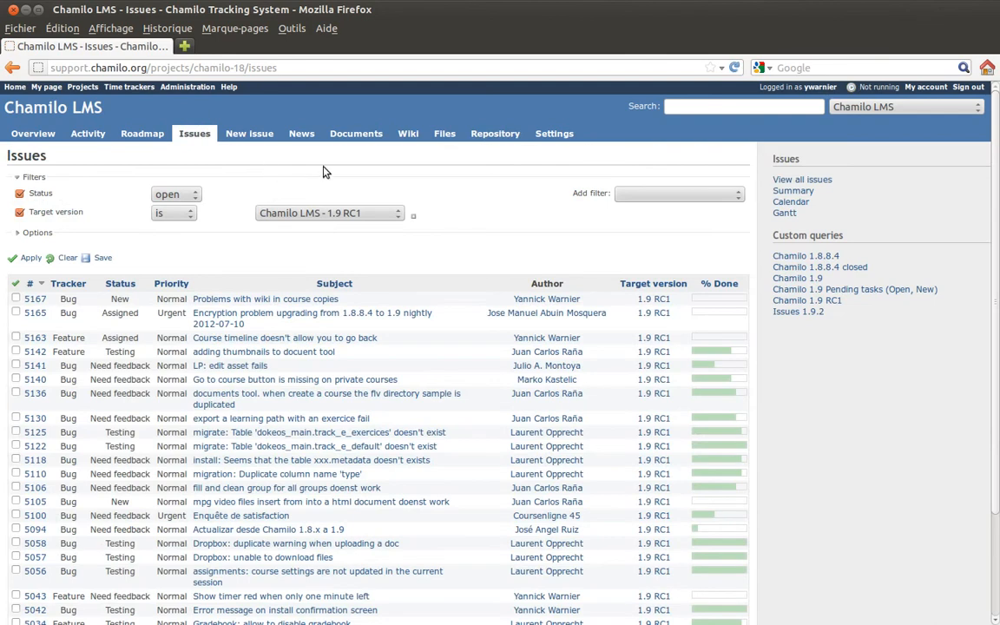
pyautogui.scroll(-2, 460, 252)
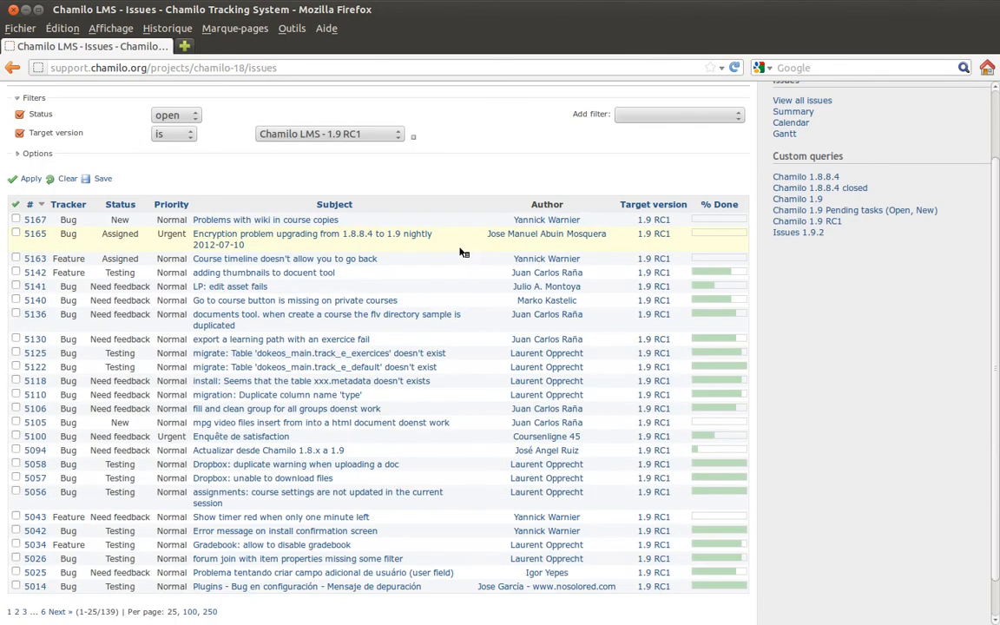
pyautogui.scroll(2, 473, 247)
pyautogui.scroll(-1, 469, 246)
pyautogui.scroll(1, 464, 247)
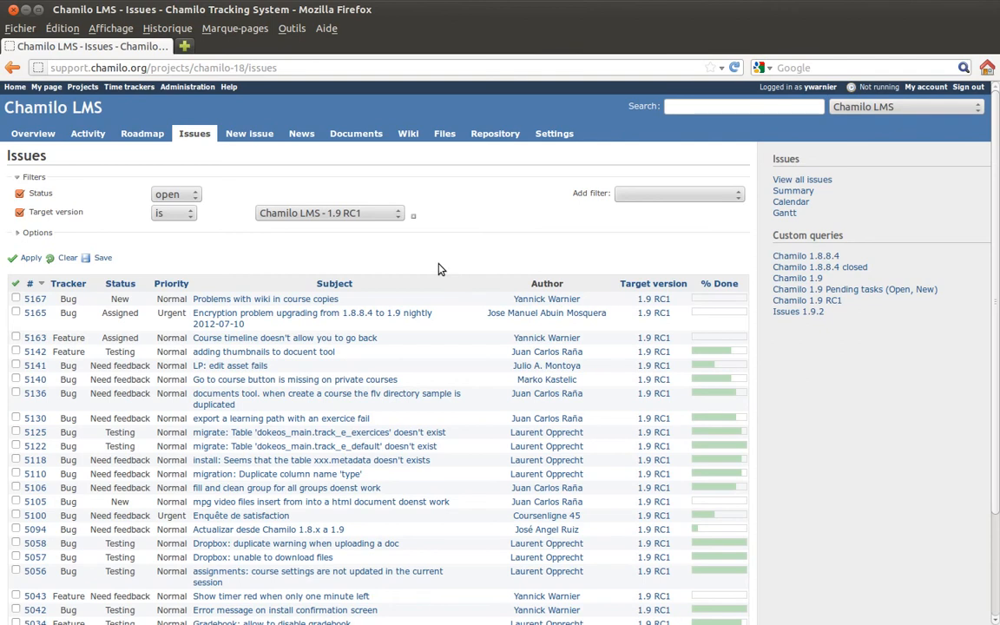
pyautogui.click(252, 366)
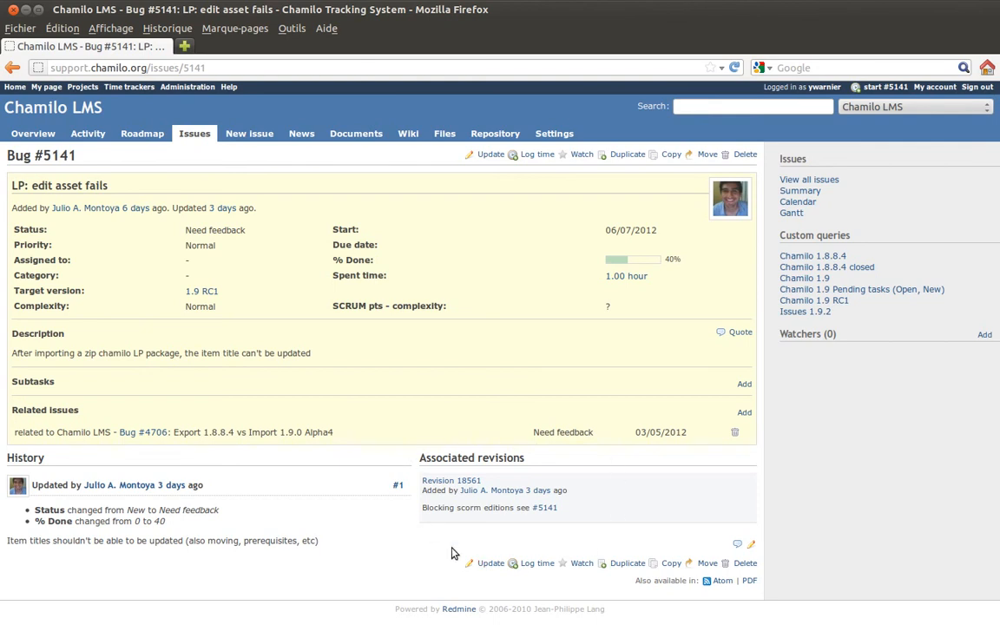
# Step: Open the bug's associated revision 18561 on a separate page and examine how its commit message references issue #5141
pyautogui.middleClick(439, 481)
pyautogui.click(260, 46)
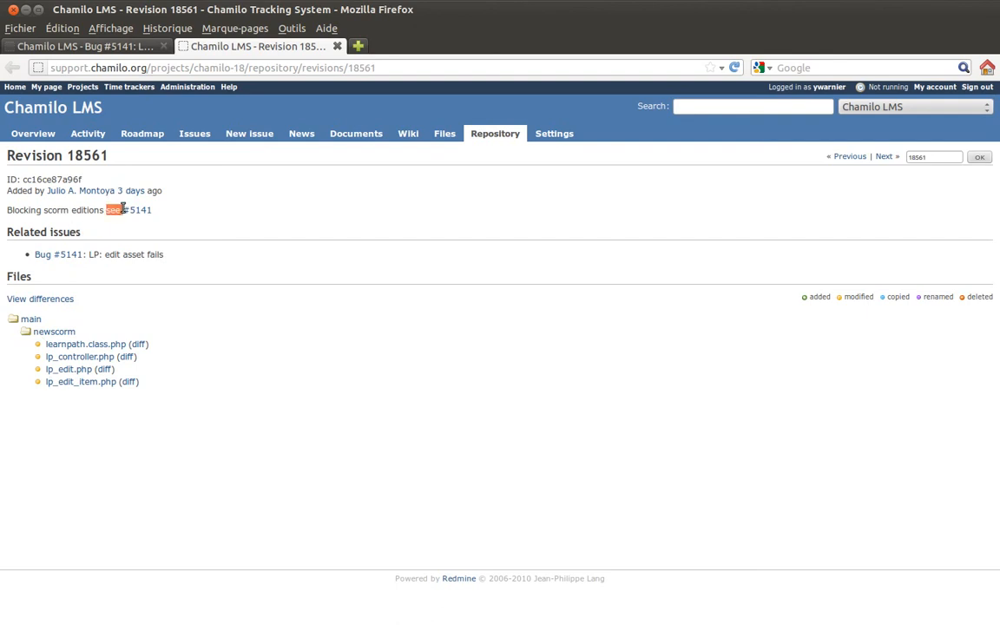
pyautogui.doubleClick(115, 210)
pyautogui.moveTo(8, 210); pyautogui.dragTo(165, 215)
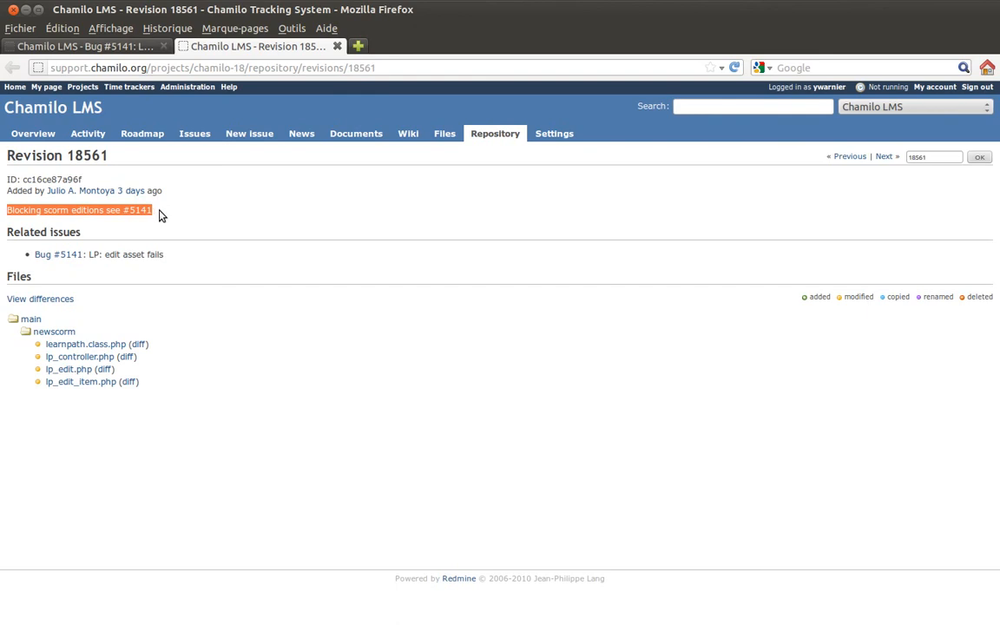
pyautogui.click(160, 215)
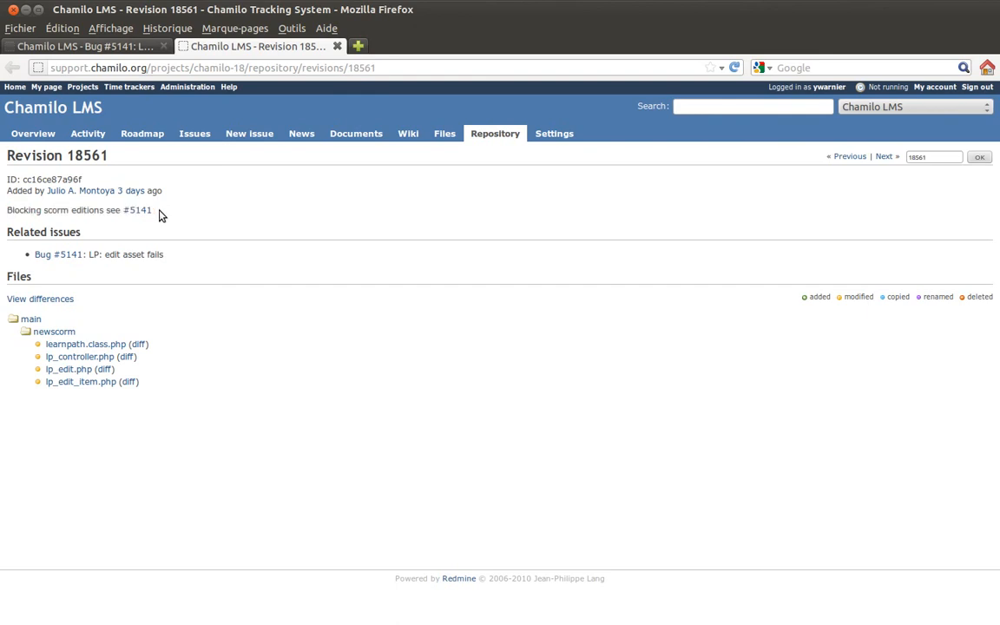
pyautogui.moveTo(156, 212); pyautogui.dragTo(181, 212)
pyautogui.moveTo(105, 211); pyautogui.dragTo(119, 211)
pyautogui.click(125, 217)
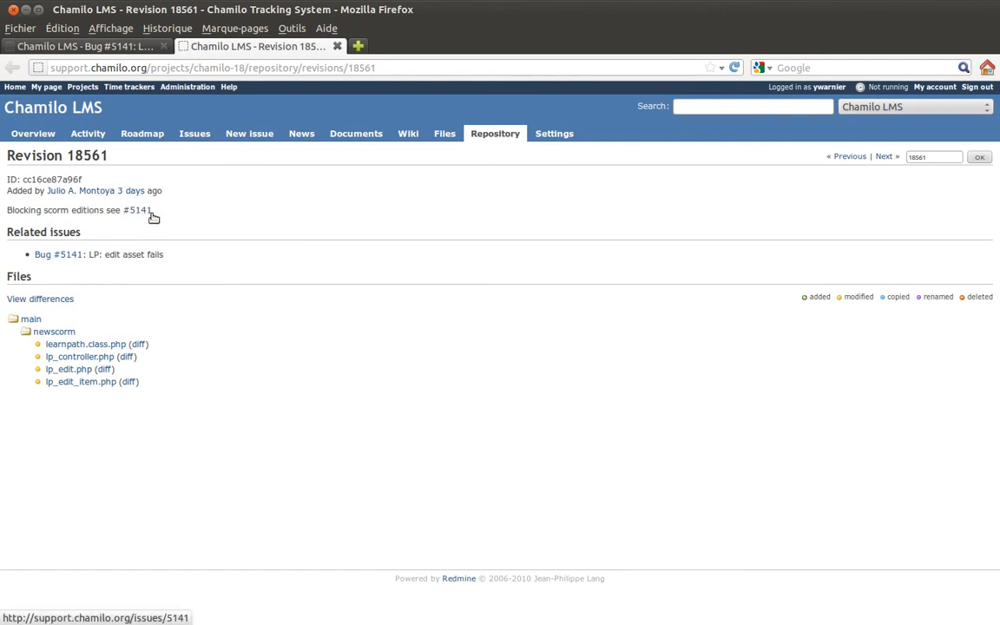
pyautogui.moveTo(141, 212)
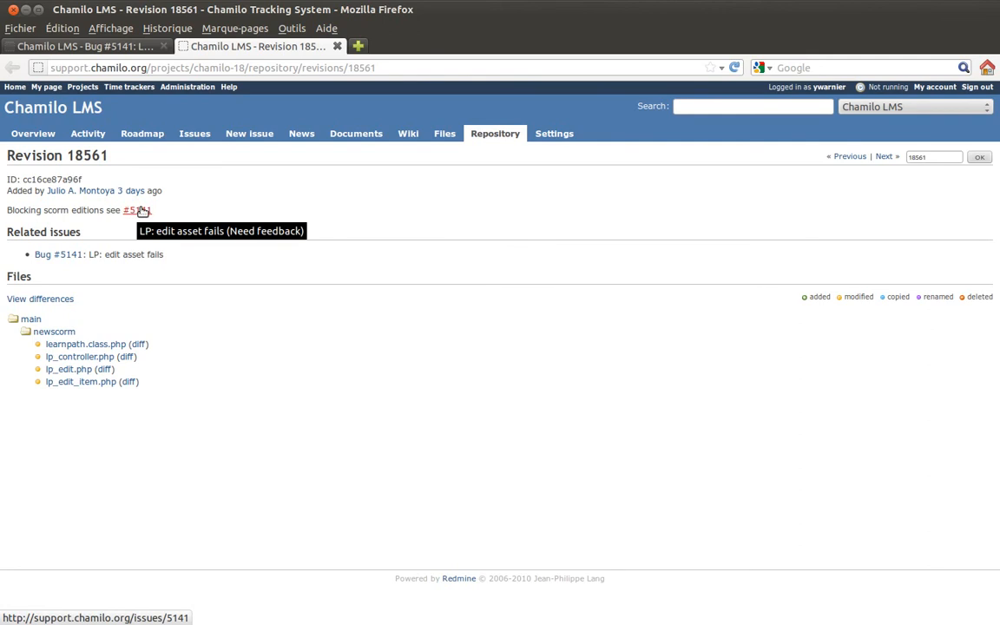
# Step: Examine the associated revision entry on Bug #5141, checking it against the revision 18561 page
pyautogui.click(103, 45)
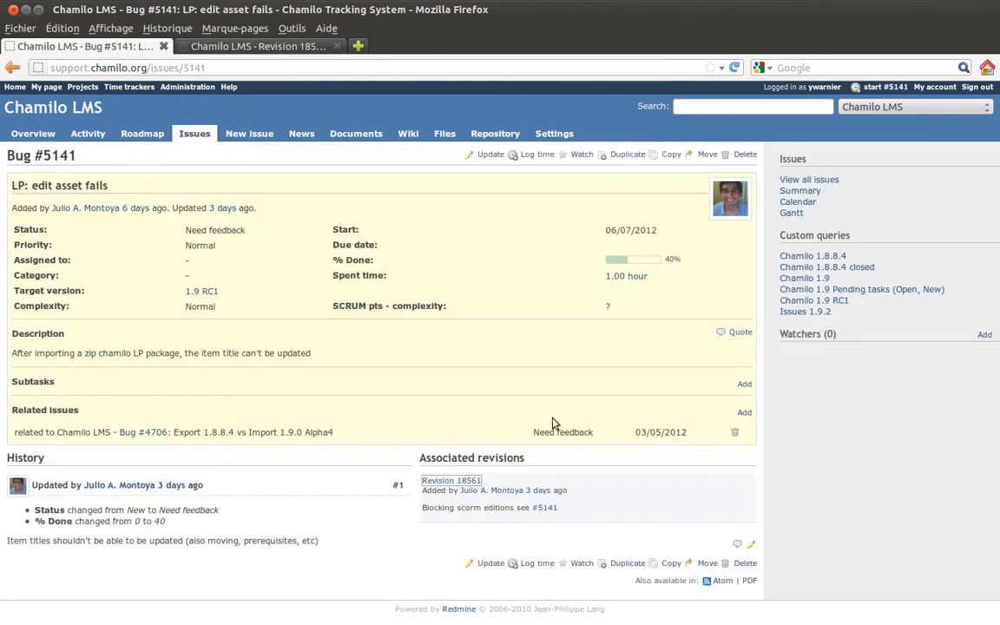
pyautogui.click(538, 476)
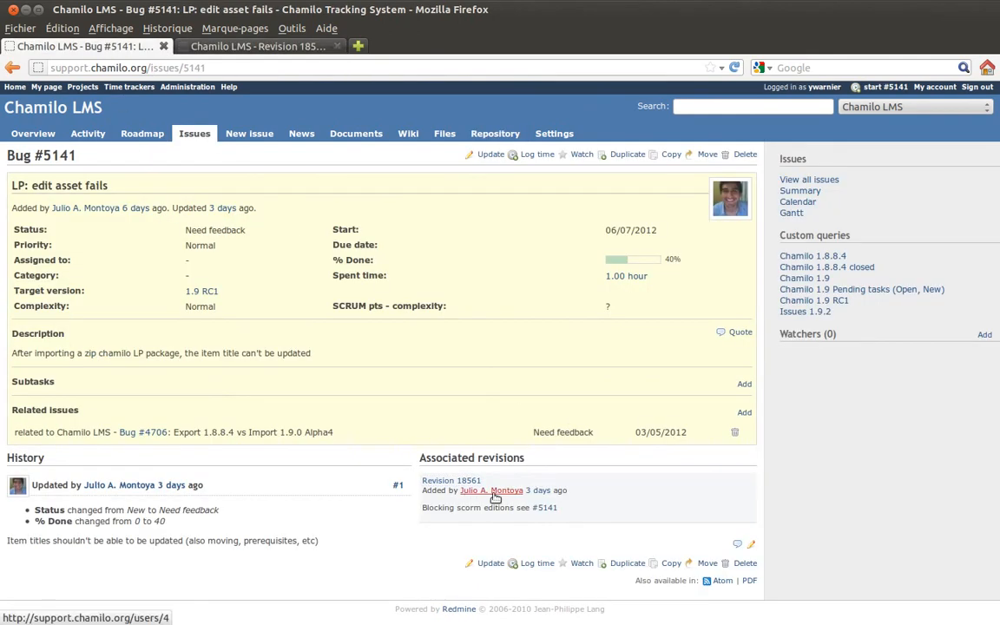
pyautogui.moveTo(515, 508); pyautogui.dragTo(564, 512)
pyautogui.click(569, 512)
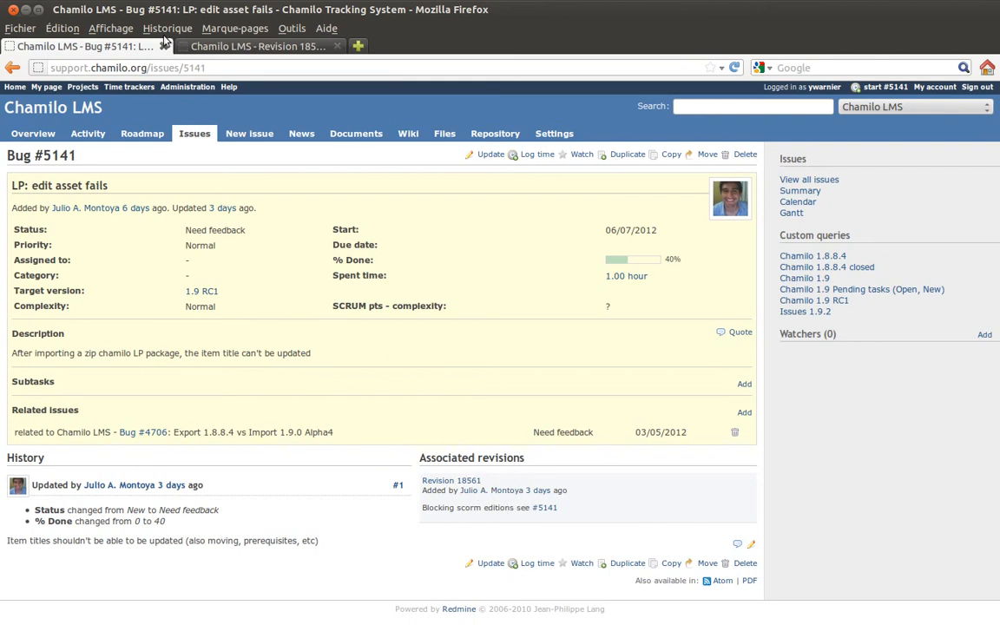
pyautogui.click(239, 48)
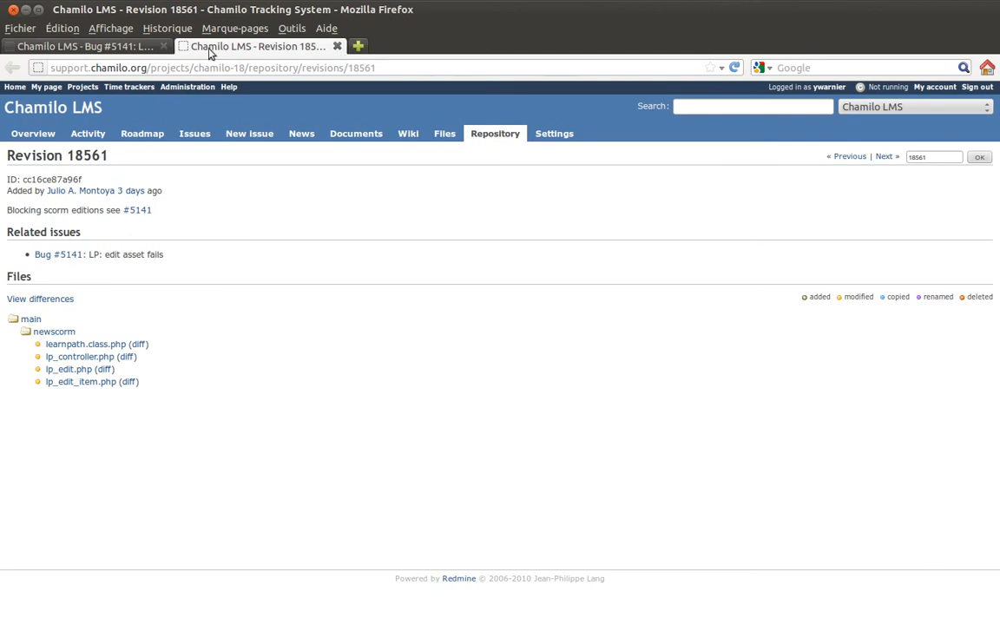
pyautogui.click(122, 45)
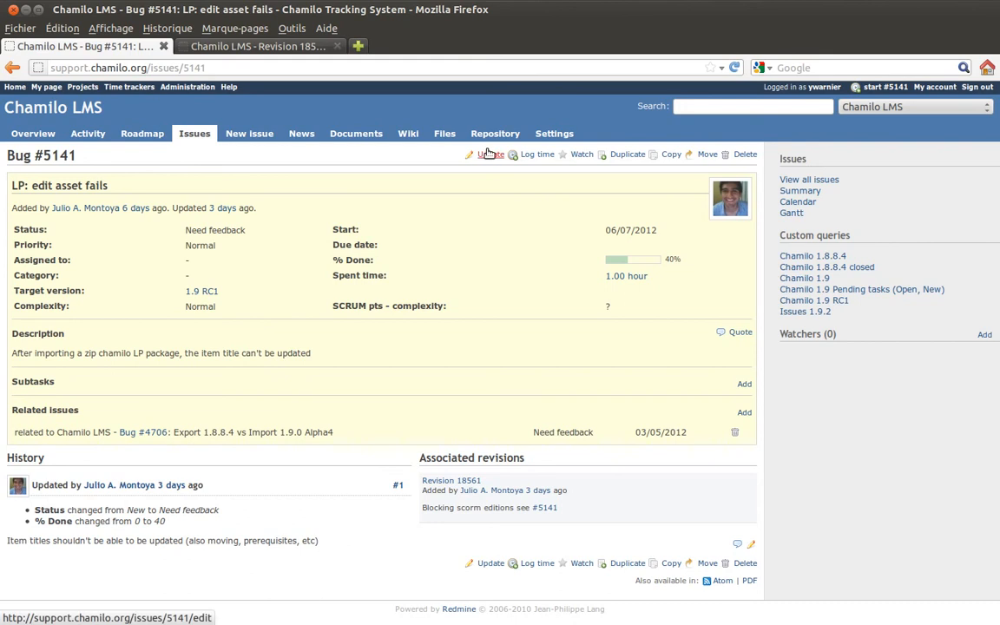
# Step: Remove the target version filter from the project's issues list and apply the remaining open status filter
pyautogui.click(193, 131)
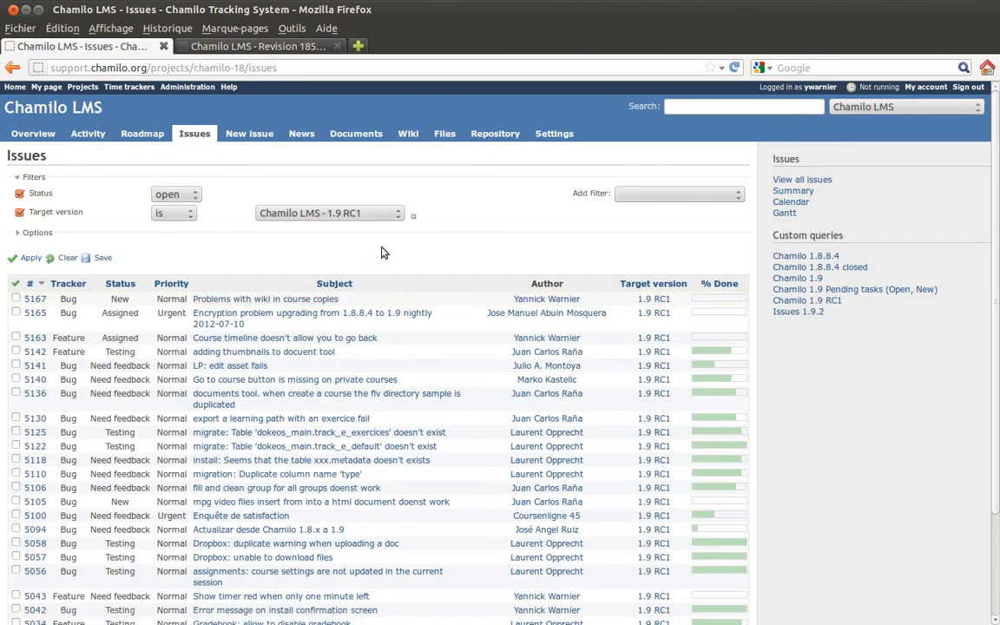
pyautogui.click(19, 212)
pyautogui.click(28, 254)
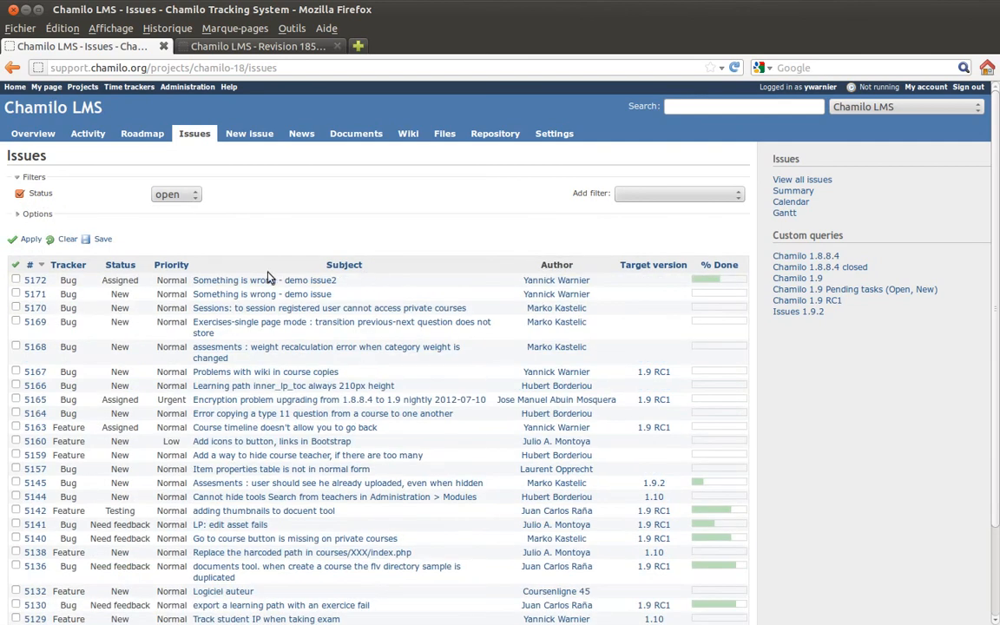
# Step: Start an update of the issue "Something is wrong - demo issue2" with the note "OK for me! Thank you all."
pyautogui.click(257, 283)
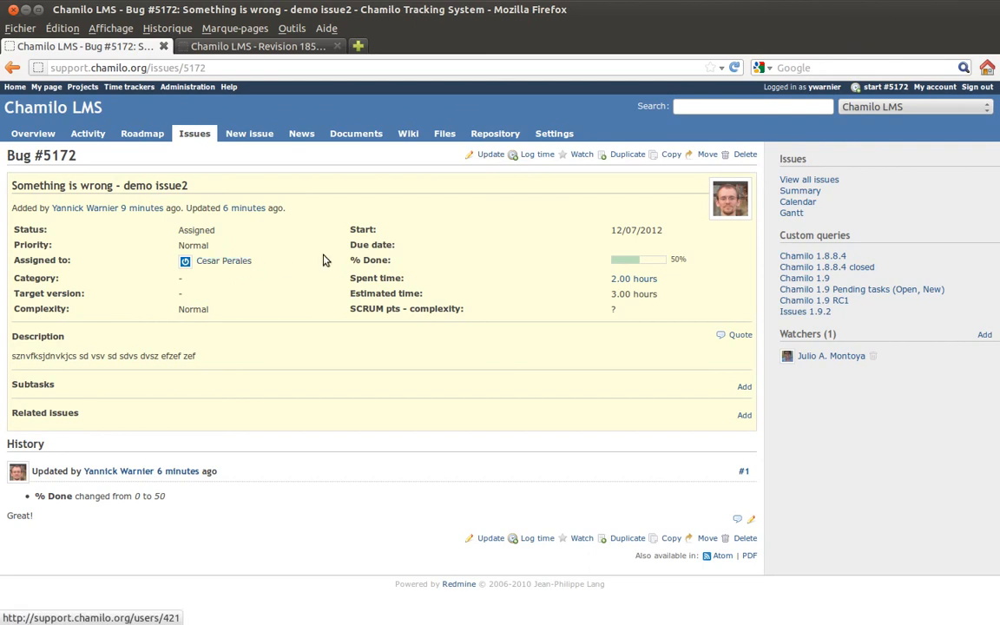
pyautogui.click(491, 156)
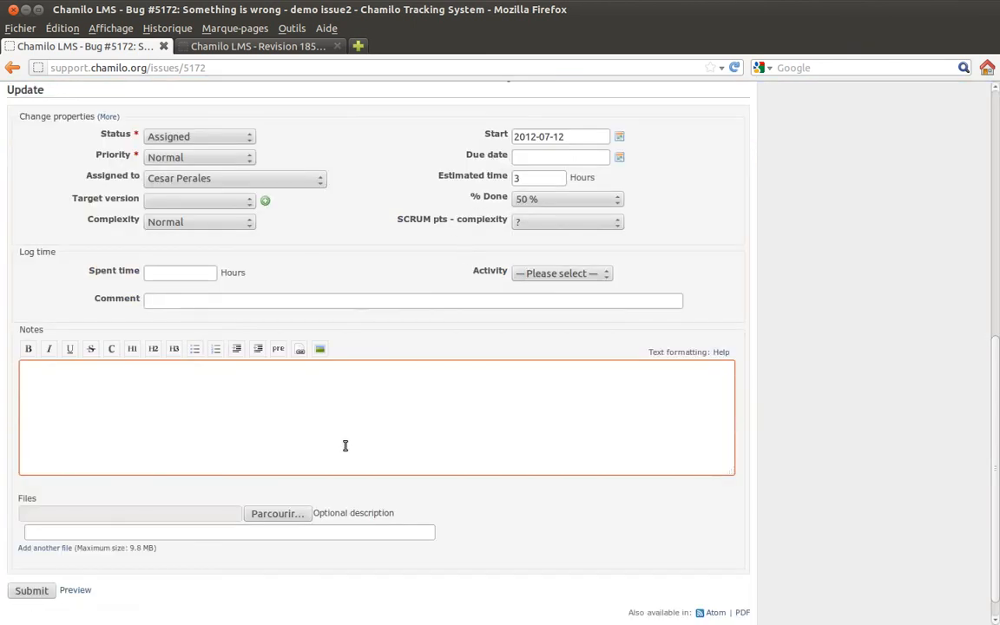
pyautogui.write('OK for me! Thank you all.')
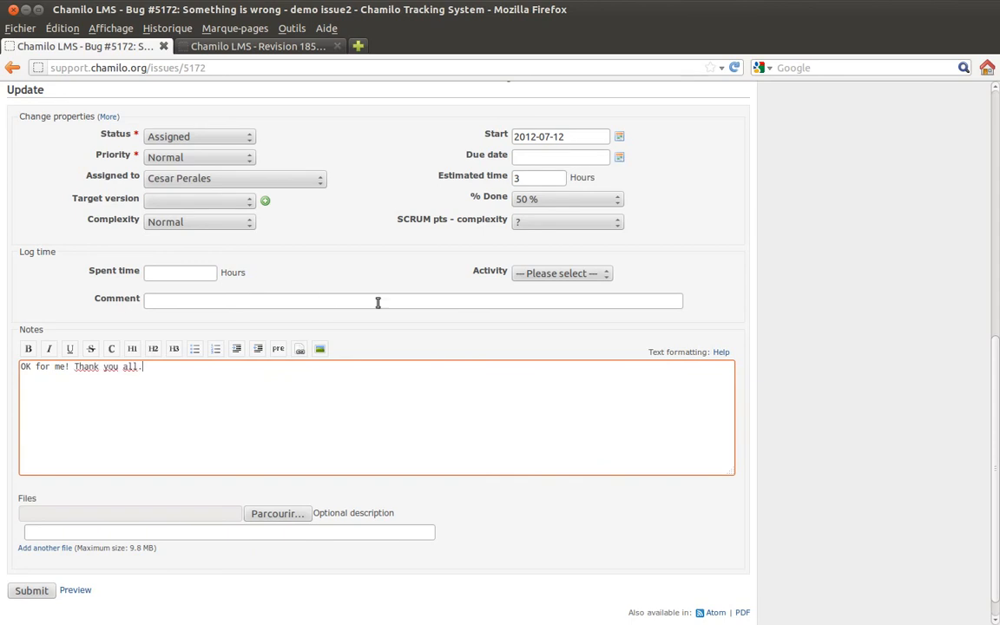
# Step: Try the Resolved status for the demo issue, and switch it to Closed
pyautogui.click(239, 139)
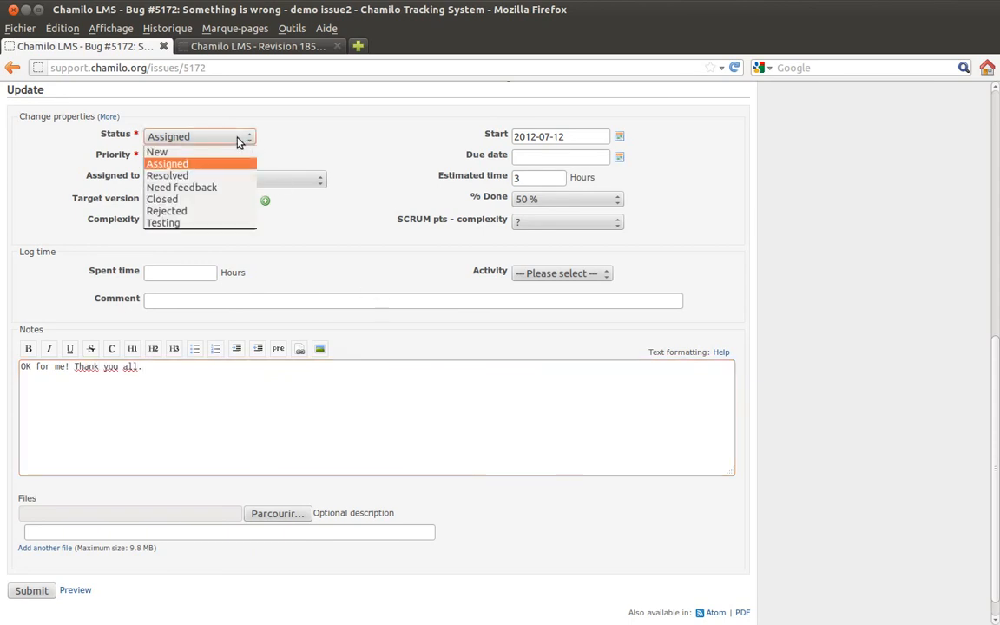
pyautogui.click(233, 176)
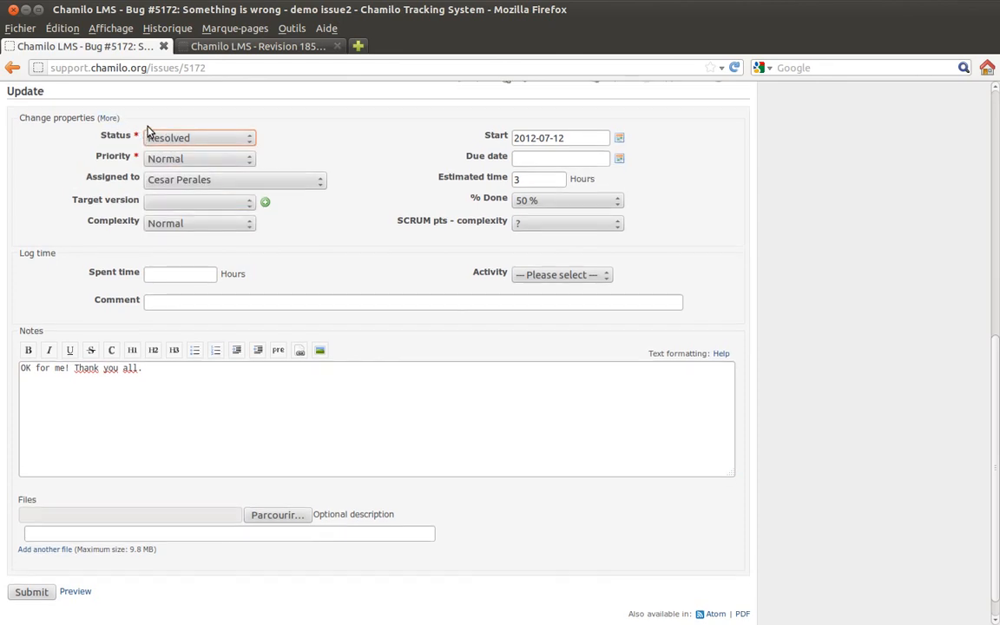
pyautogui.scroll(2, 139, 130)
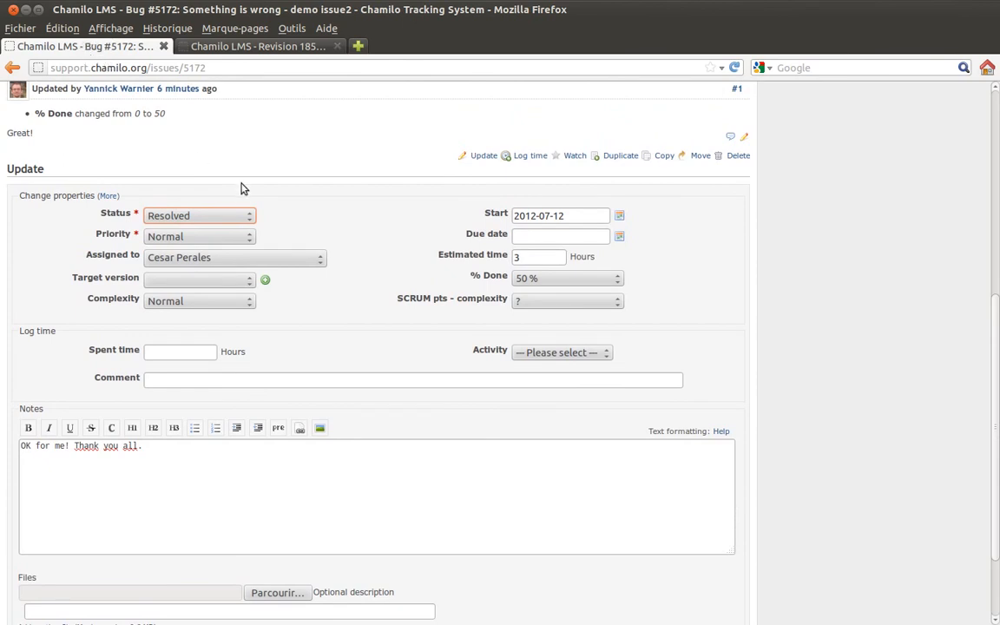
pyautogui.click(233, 217)
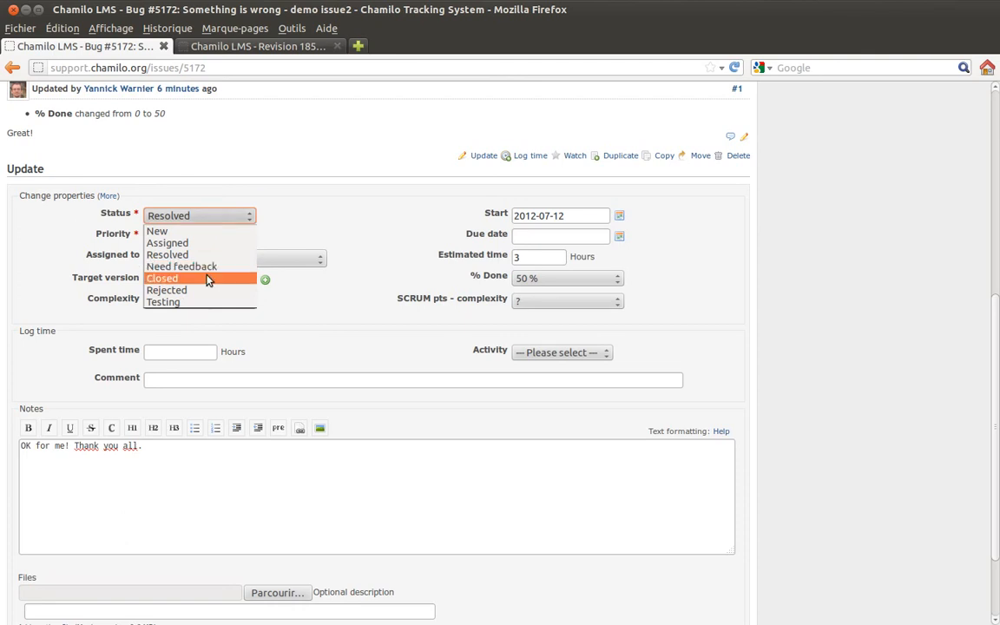
pyautogui.click(207, 278)
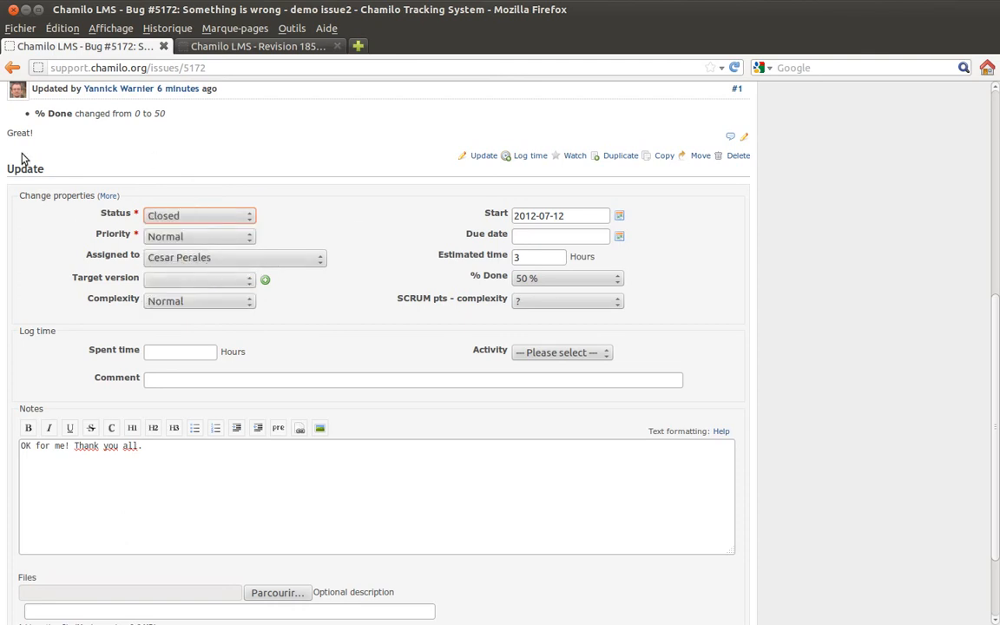
# Step: Set the issue's status to Rejected and submit the update with its note
pyautogui.click(178, 220)
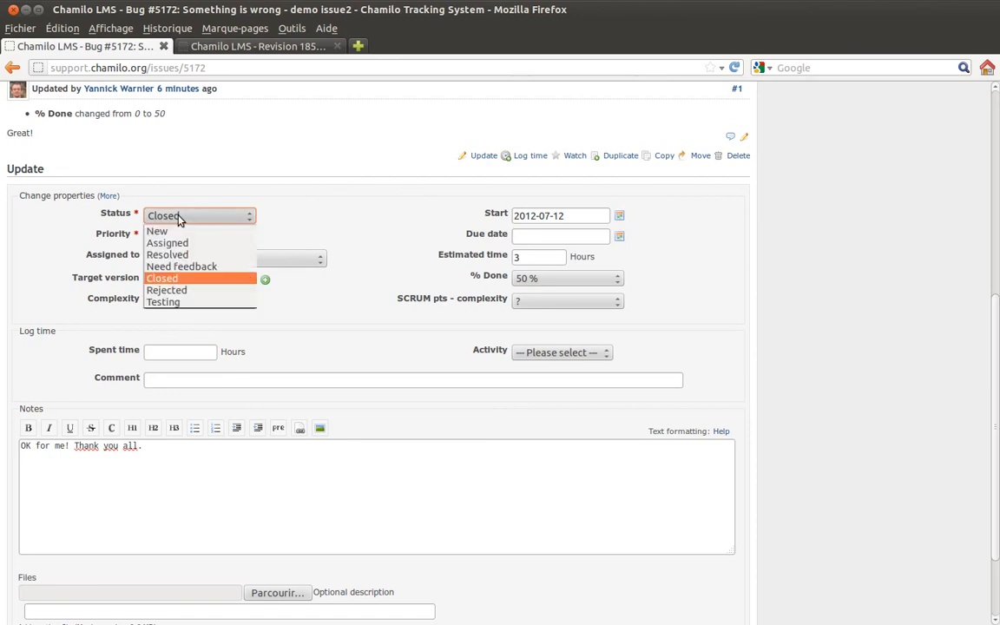
pyautogui.click(201, 289)
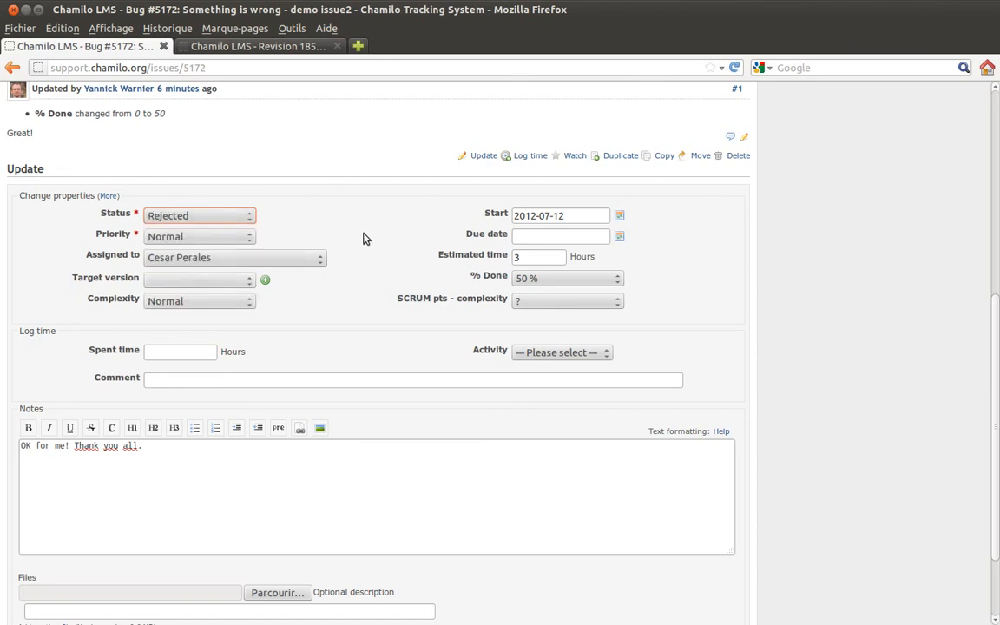
pyautogui.click(178, 193)
pyautogui.scroll(-1, 360, 359)
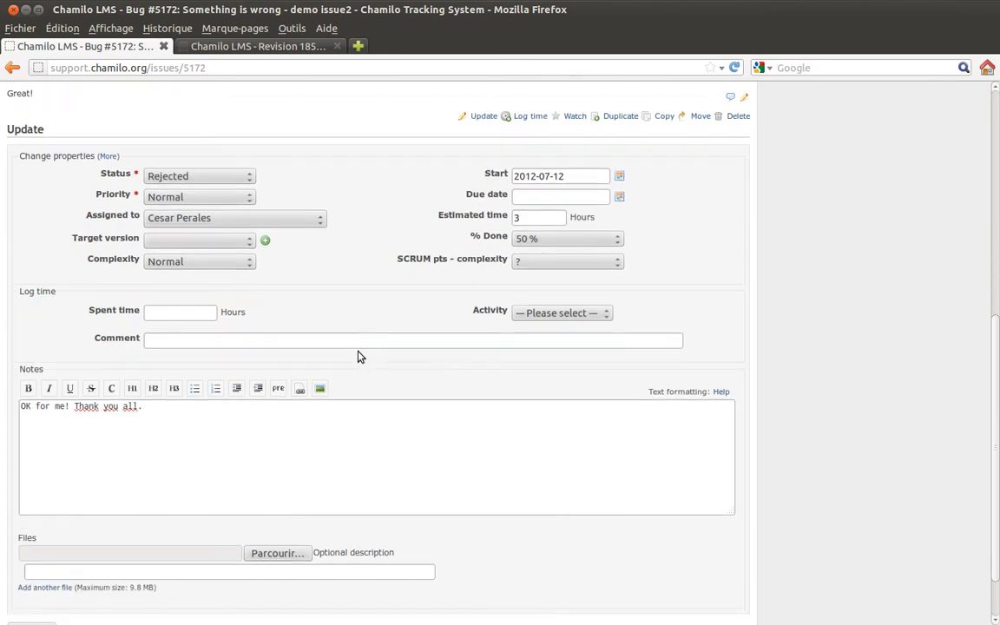
pyautogui.scroll(2, 361, 352)
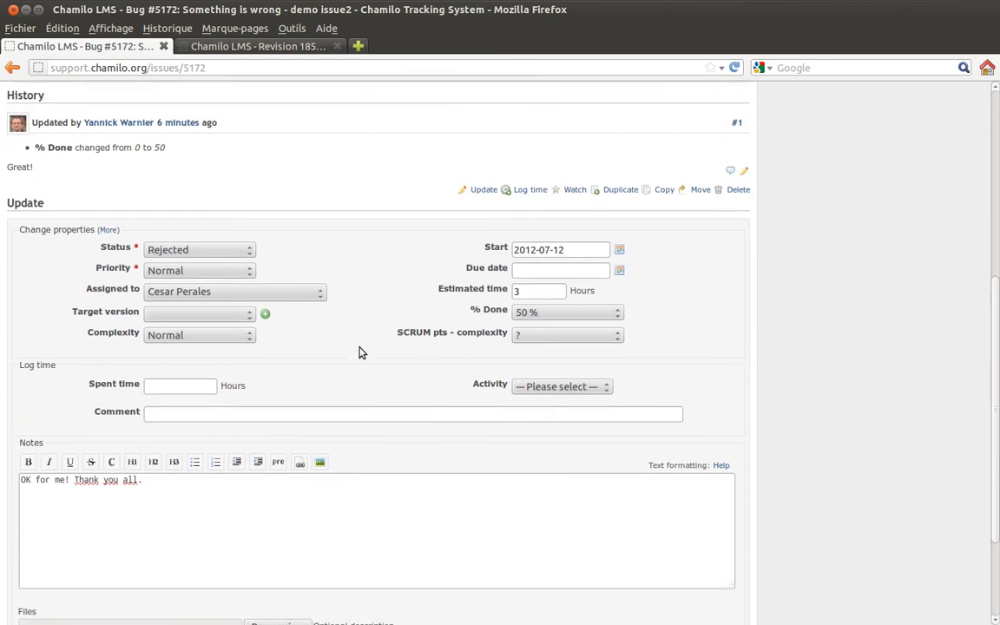
pyautogui.scroll(1, 350, 287)
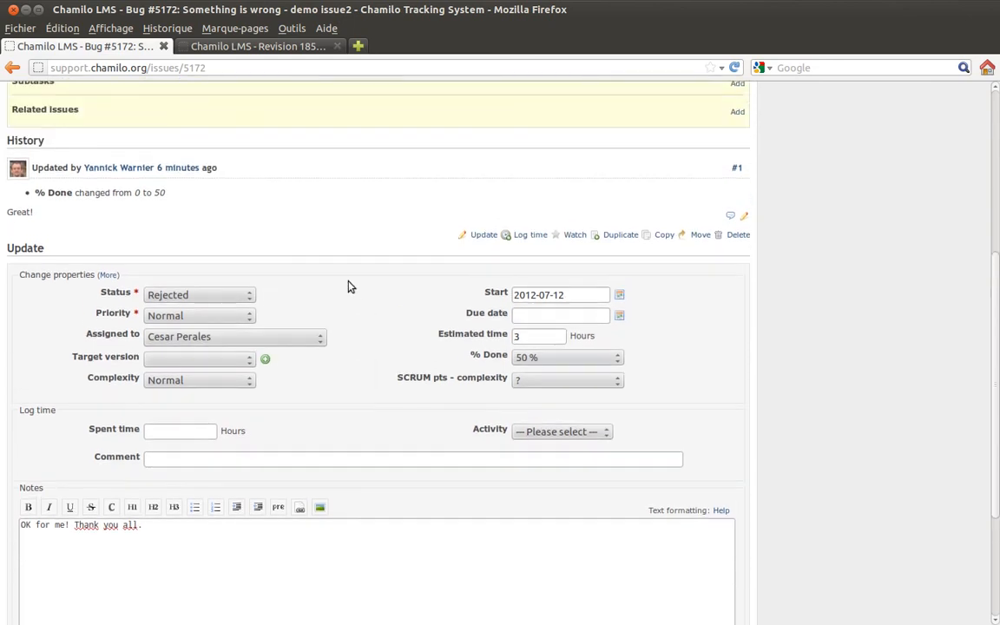
pyautogui.scroll(-1, 351, 295)
pyautogui.scroll(-1, 350, 301)
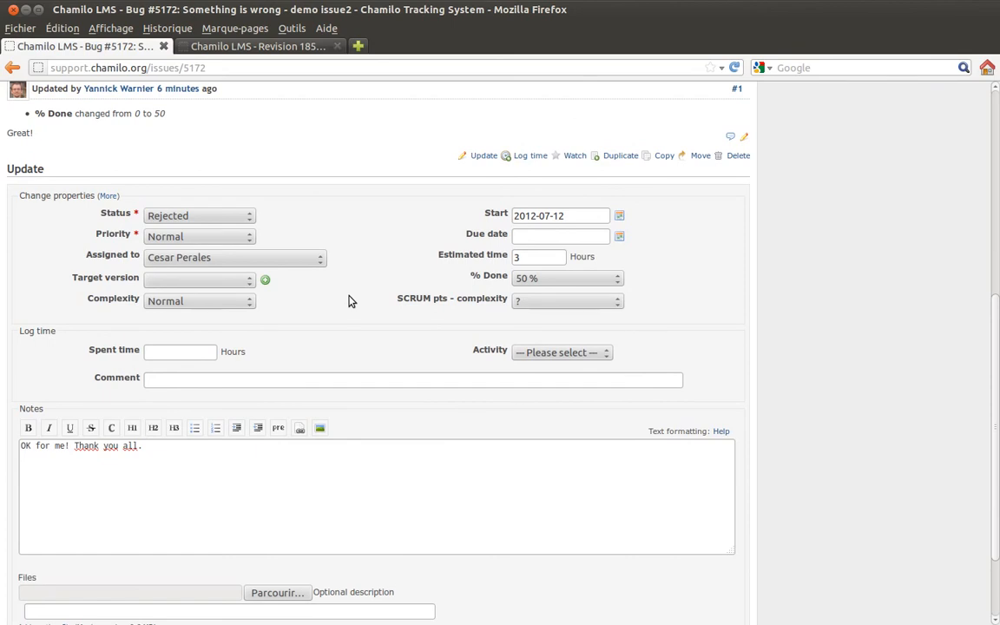
pyautogui.scroll(-3, 260, 357)
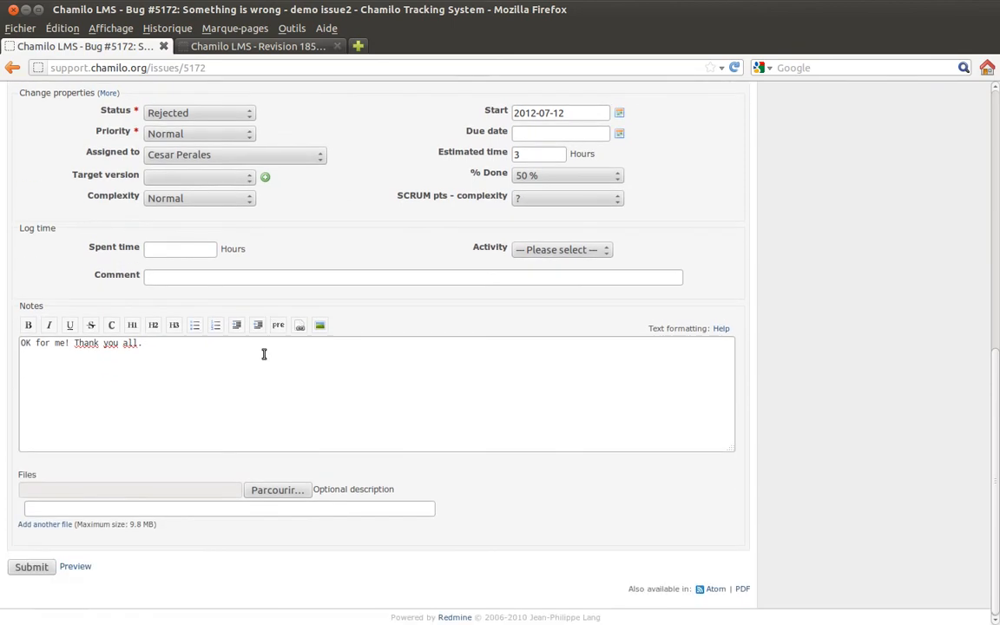
pyautogui.click(24, 567)
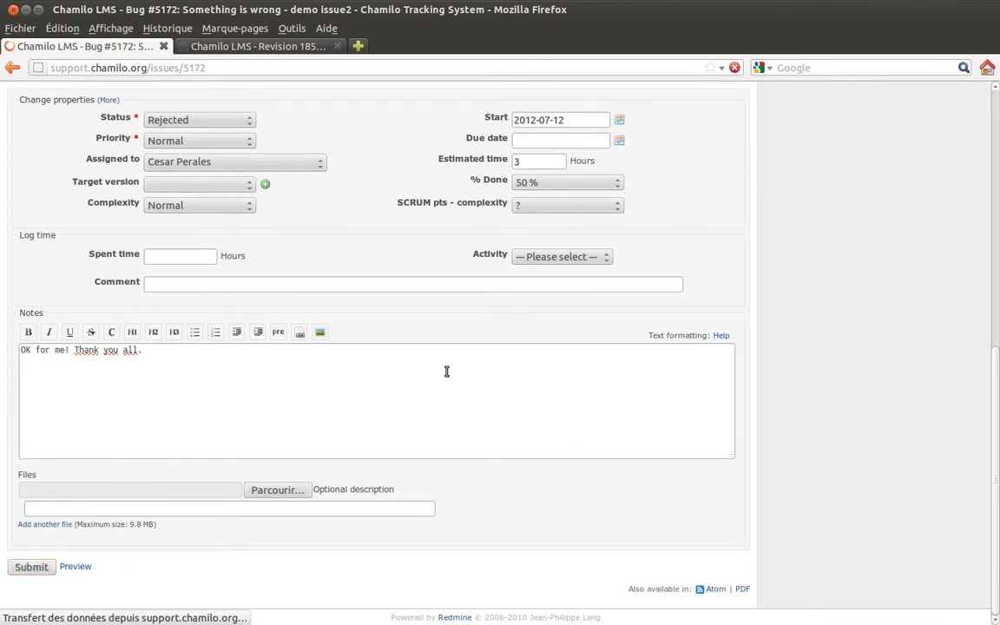
# Step: Examine the status change and the note in the latest history entry of Bug #5172
pyautogui.scroll(-2, 340, 360)
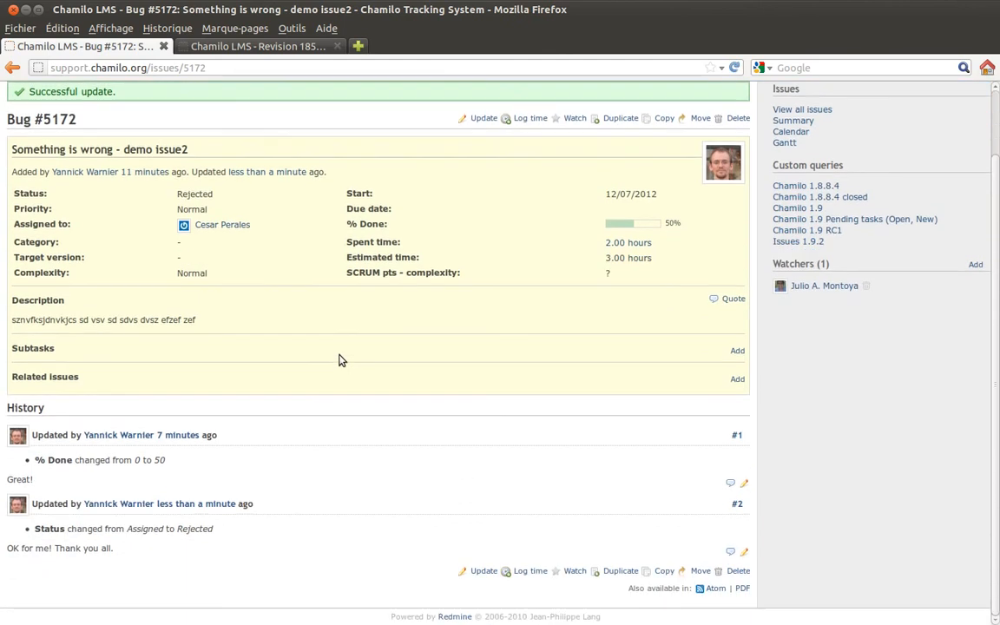
pyautogui.moveTo(117, 548); pyautogui.dragTo(10, 546)
pyautogui.click(122, 528)
pyautogui.moveTo(123, 529); pyautogui.dragTo(231, 528)
pyautogui.click(234, 532)
pyautogui.scroll(2, 296, 406)
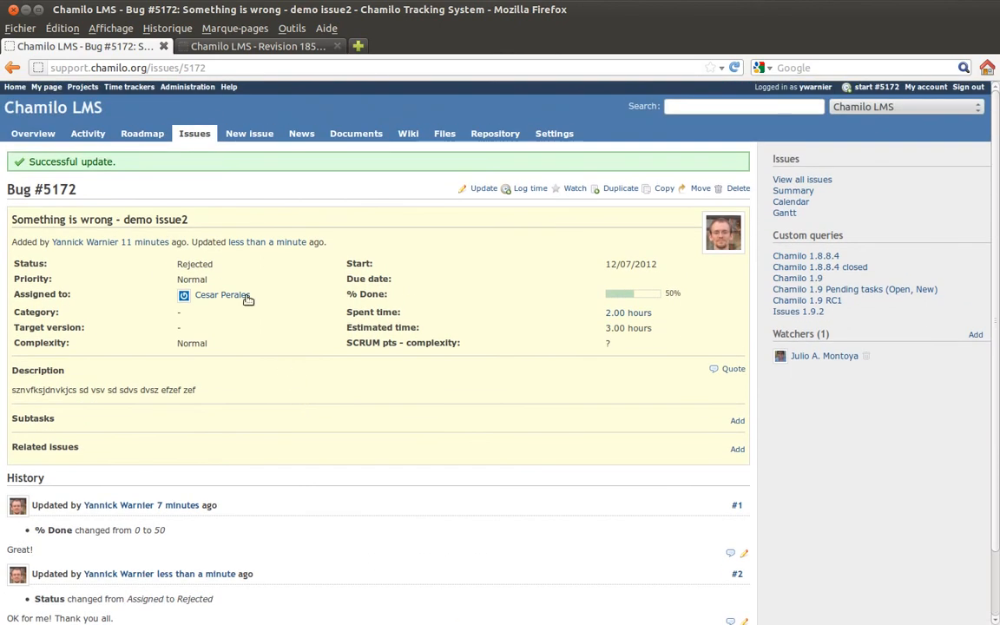
# Step: Open the bug "Something is wrong - demo issue" from the project's issues list and start updating it
pyautogui.click(195, 134)
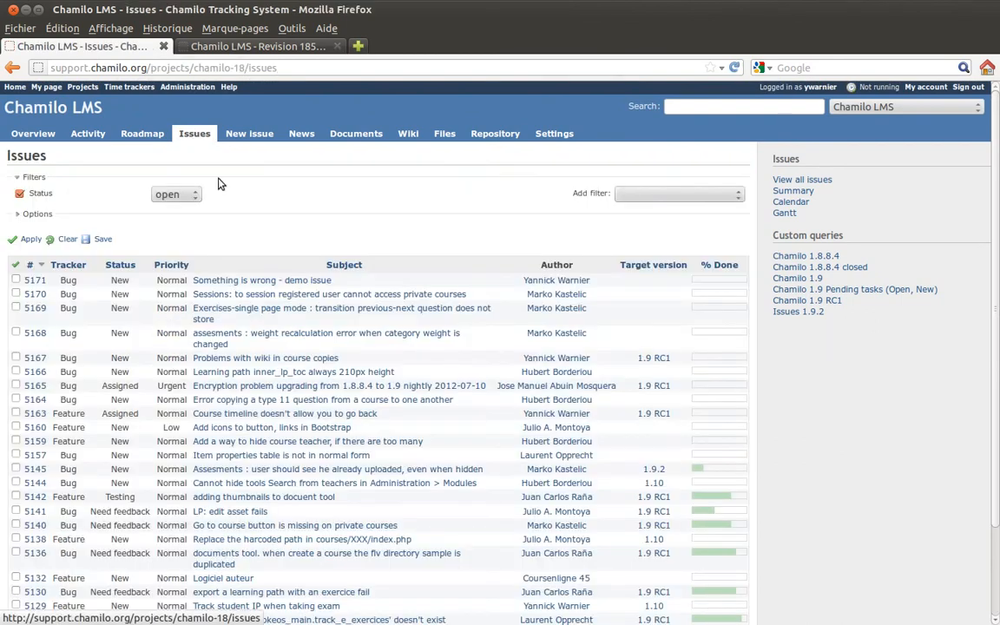
pyautogui.click(298, 283)
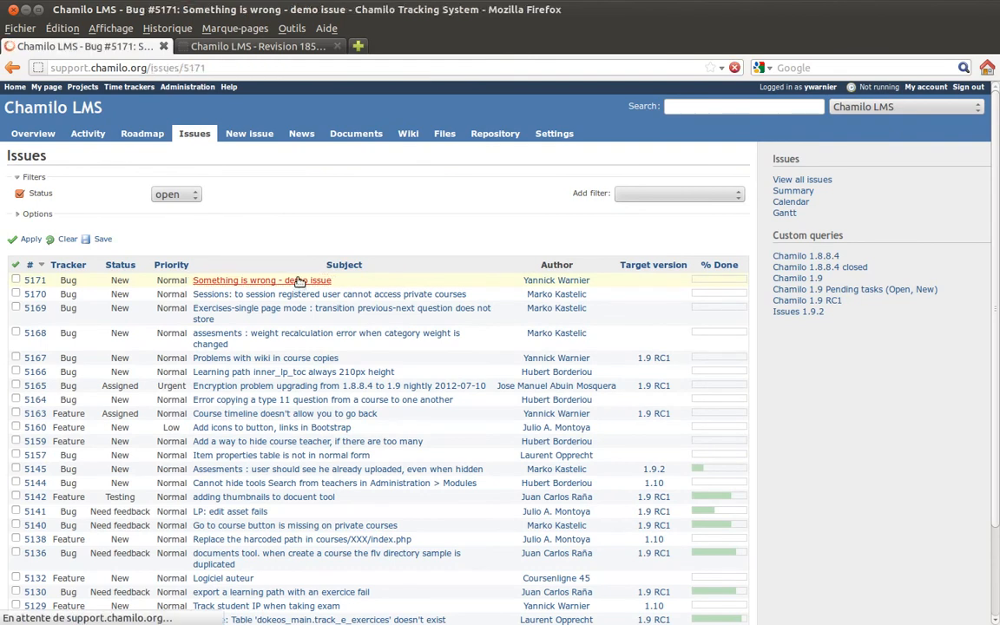
pyautogui.click(473, 157)
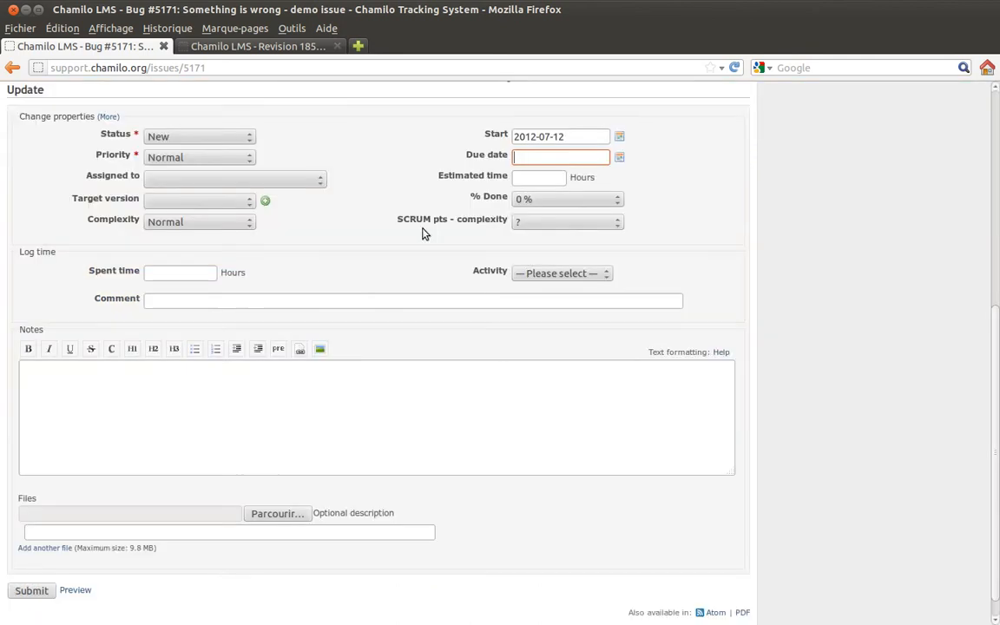
# Step: Add the note "And then write whatever you want" to Bug #5171 and submit the update
pyautogui.click(105, 426)
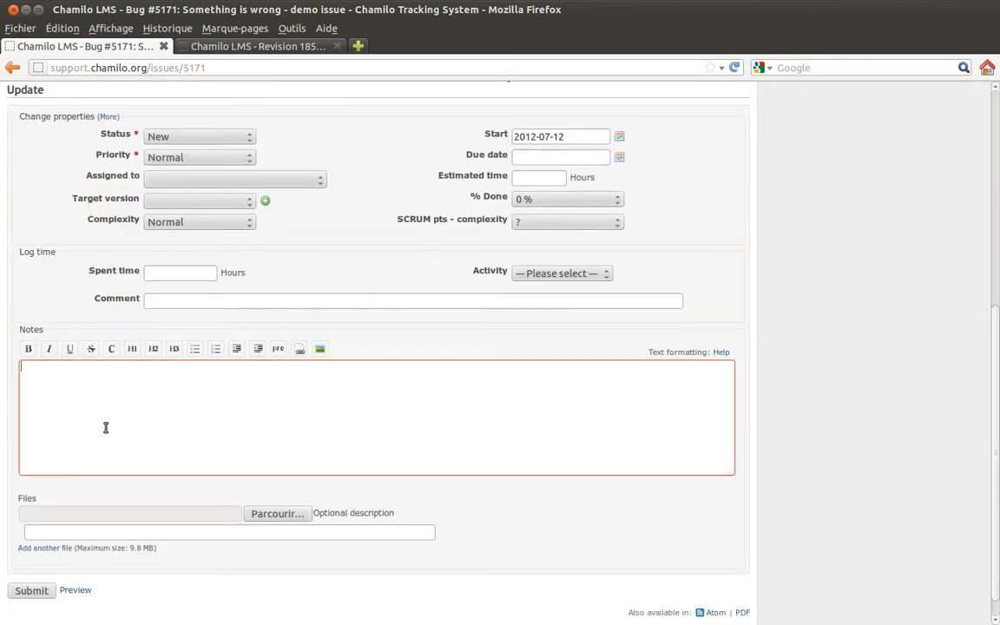
pyautogui.write('And thn')
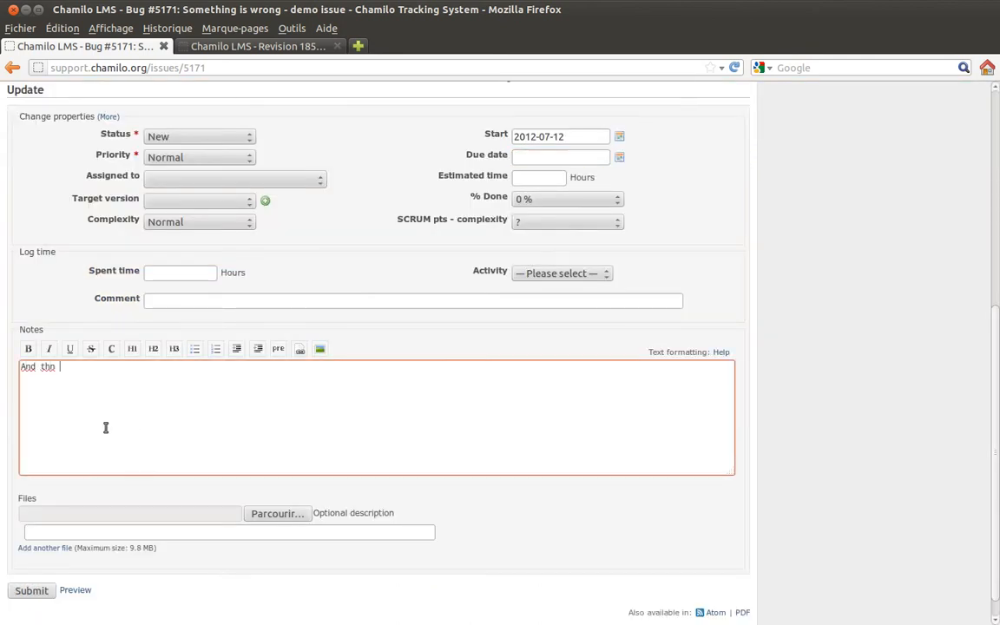
pyautogui.press('BackSpace')
pyautogui.press('BackSpace')
pyautogui.press('BackSpace')
pyautogui.write('hen write whatever y')
pyautogui.press('BackSpace')
pyautogui.press('BackSpace')
pyautogui.write('r you a')
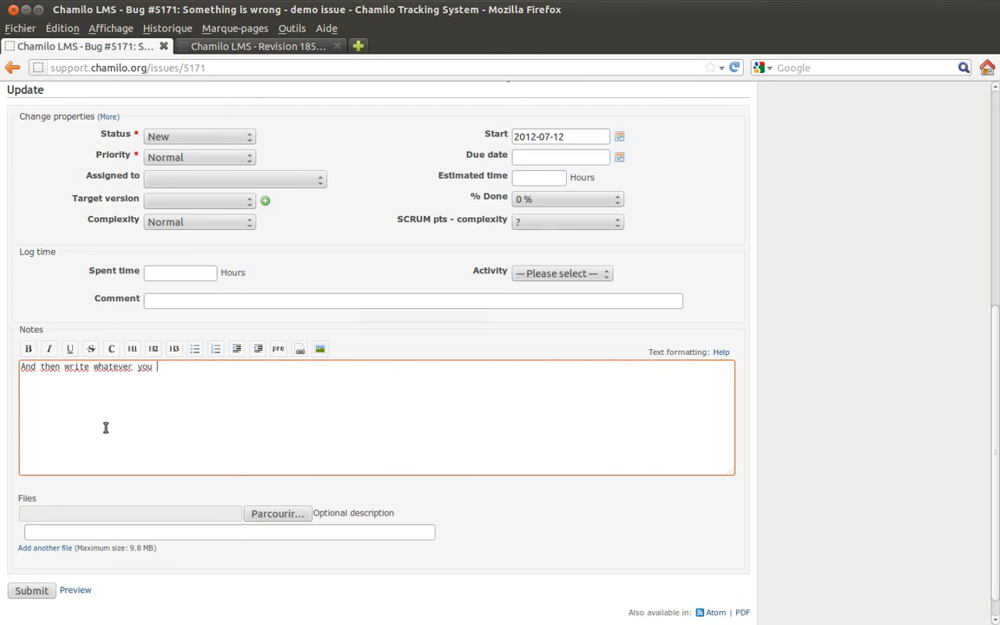
pyautogui.write('ant')
pyautogui.click(32, 589)
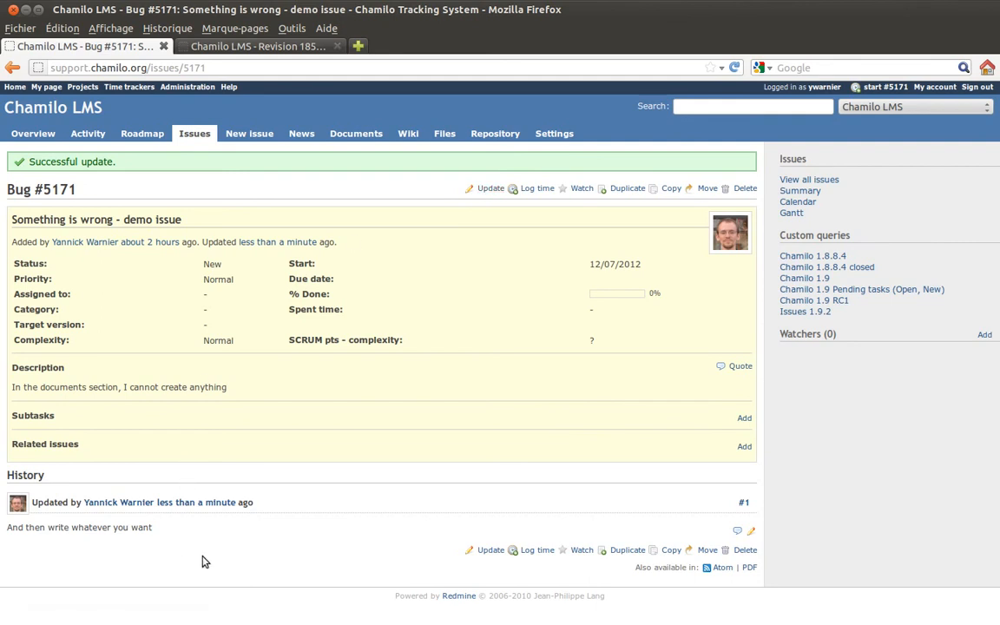
# Step: Start another update of Bug #5171, setting % Done to 70 % and the status to Need feedback
pyautogui.click(491, 188)
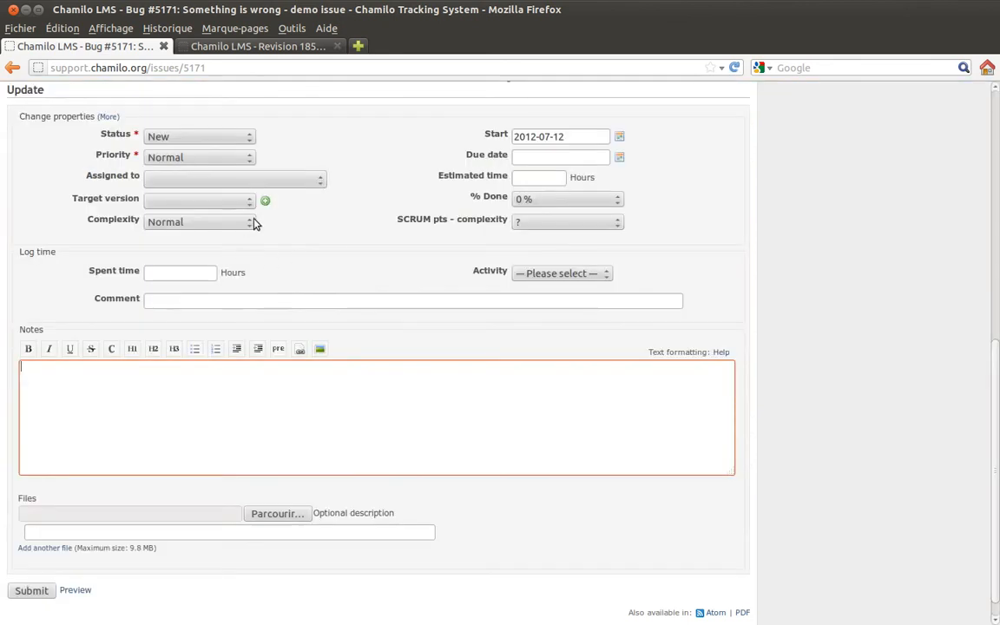
pyautogui.click(560, 200)
pyautogui.click(558, 297)
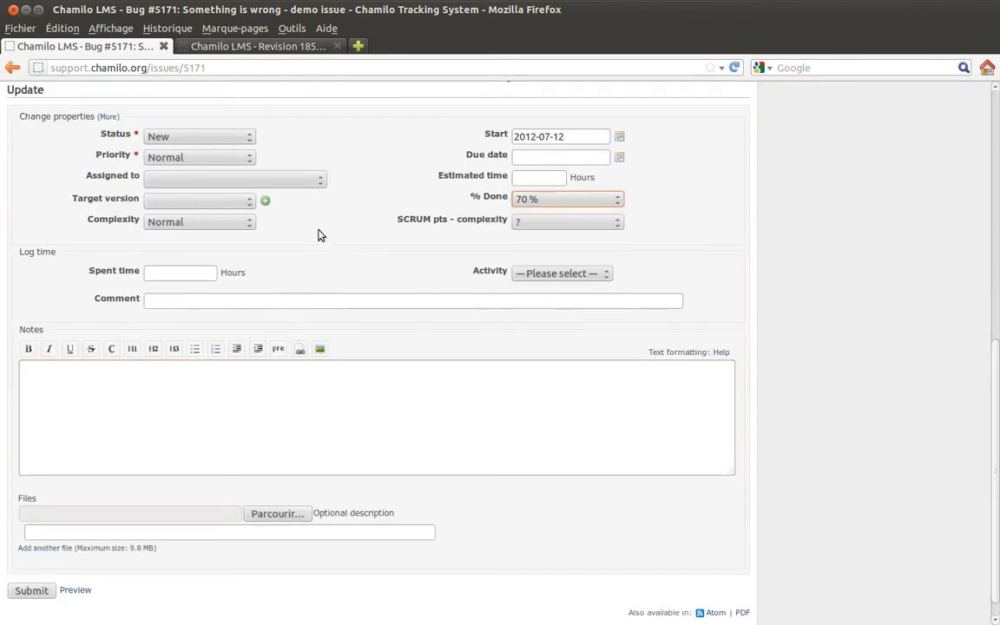
pyautogui.click(208, 137)
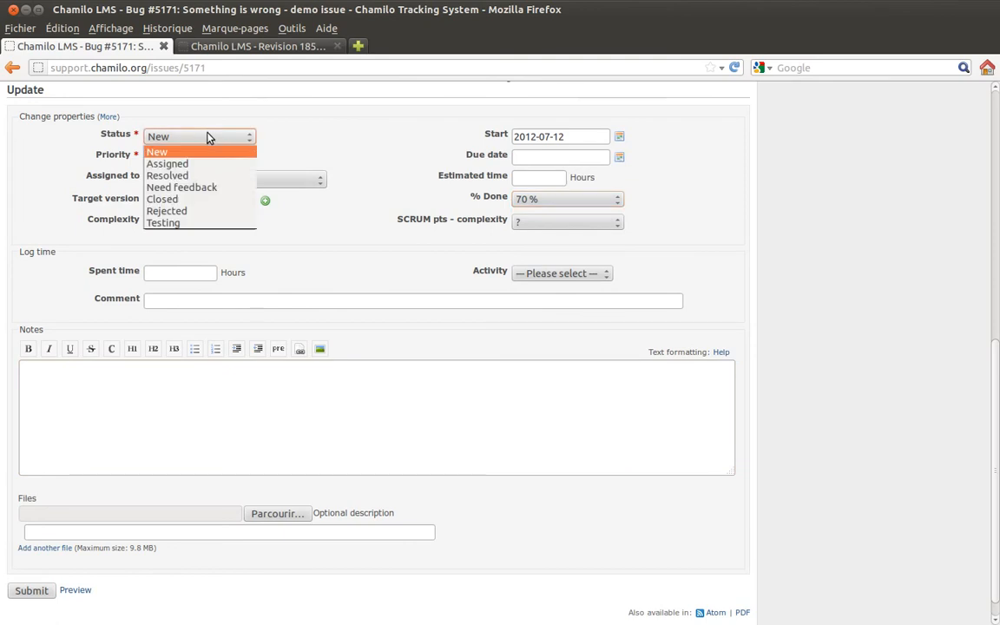
pyautogui.click(192, 188)
# Step: Assign Bug #5171 to its own author and submit the update
pyautogui.click(212, 188)
pyautogui.scroll(-15, 212, 328)
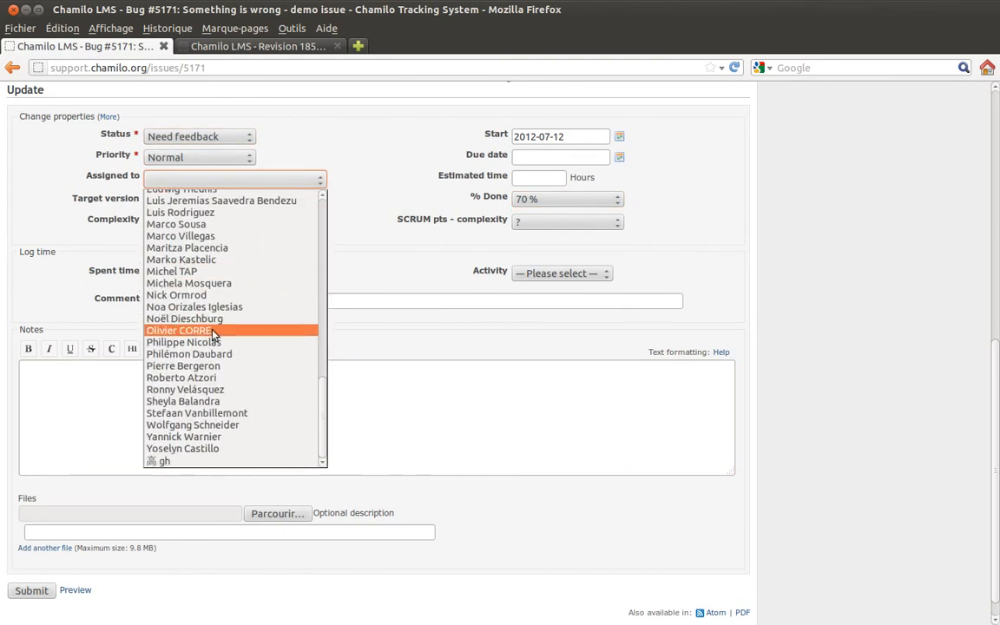
pyautogui.click(180, 436)
pyautogui.click(176, 202)
pyautogui.click(187, 225)
pyautogui.click(195, 214)
pyautogui.click(194, 223)
pyautogui.click(32, 590)
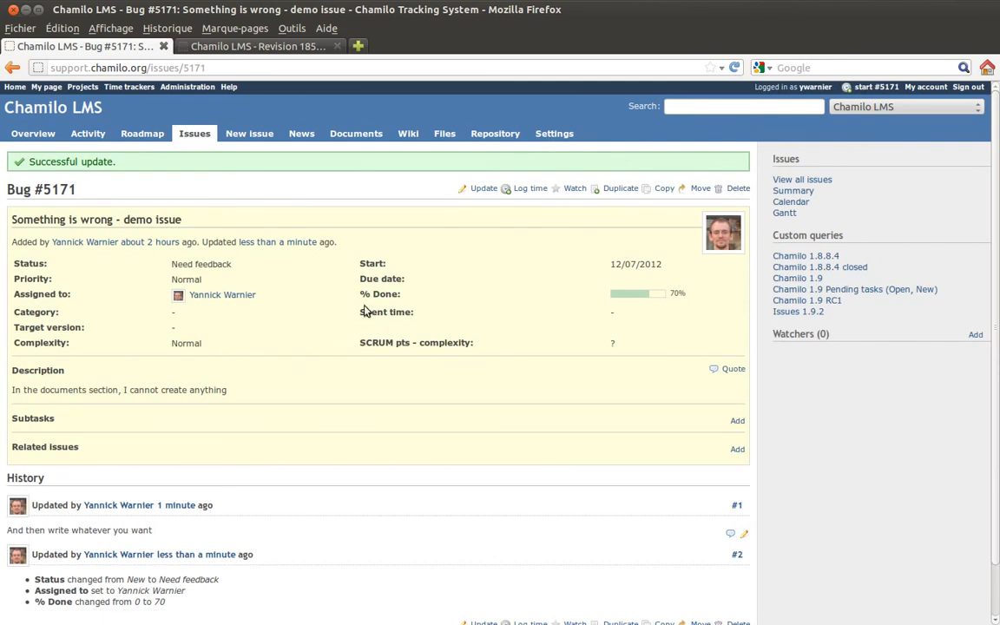
# Step: Start a new update of Bug #5171 with the note "Ok, checking now." and select a different project member as assignee
pyautogui.scroll(-1, 335, 263)
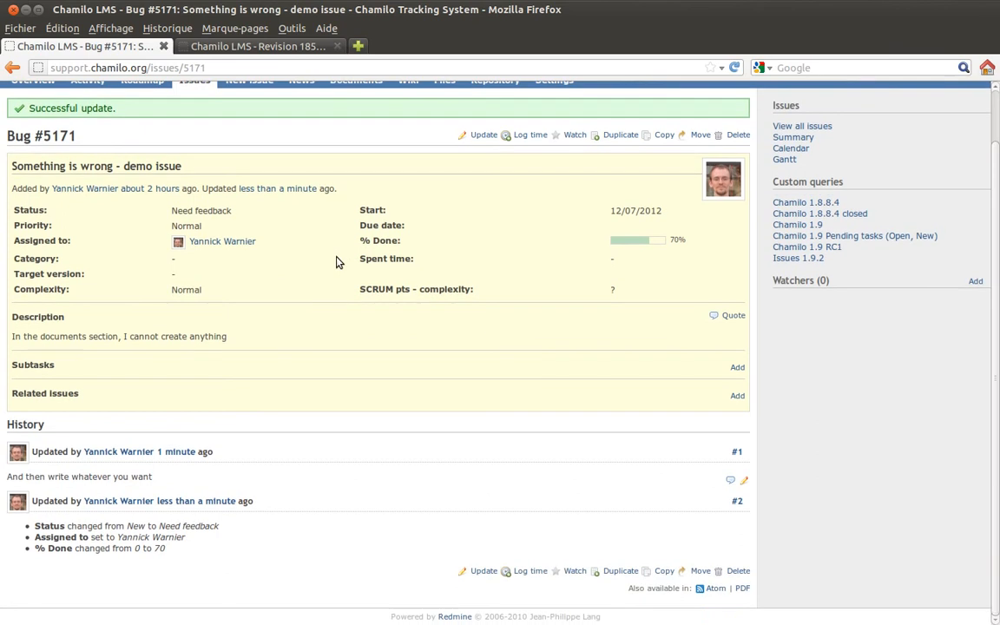
pyautogui.scroll(1, 432, 200)
pyautogui.click(479, 188)
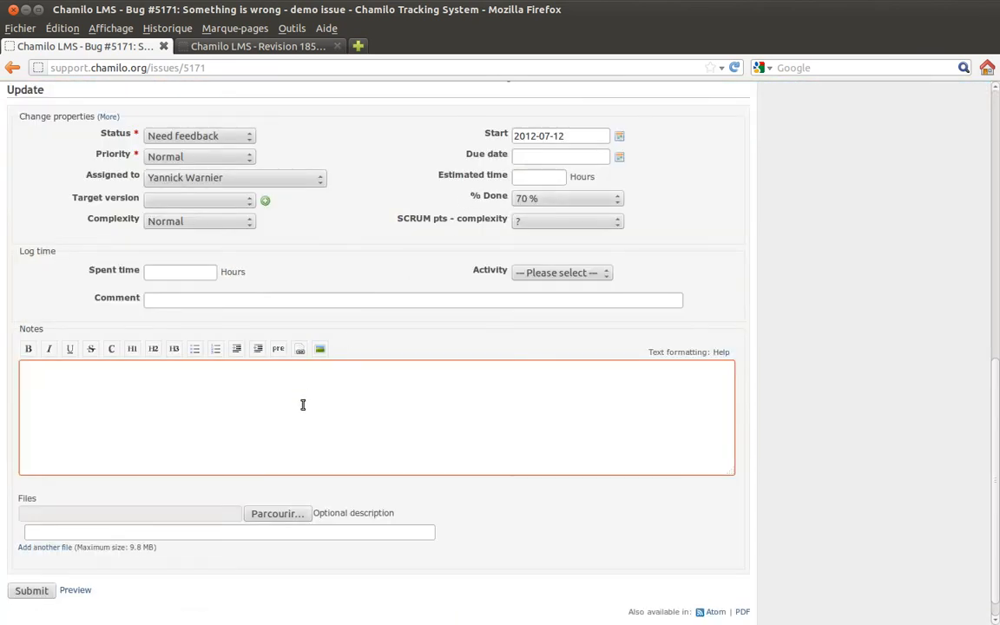
pyautogui.write('Ok, checking now.')
pyautogui.click(275, 183)
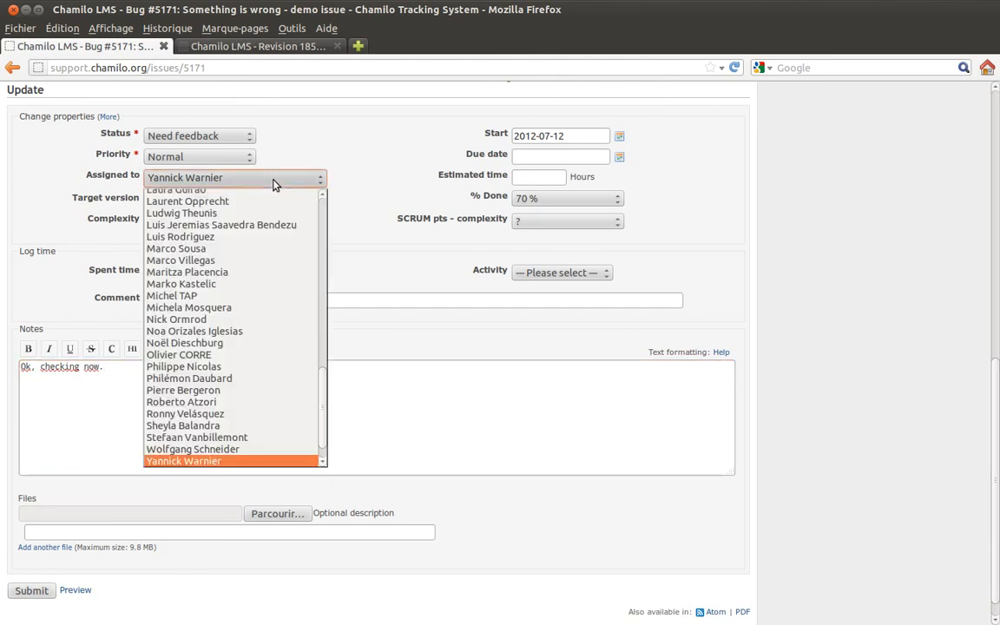
pyautogui.click(195, 312)
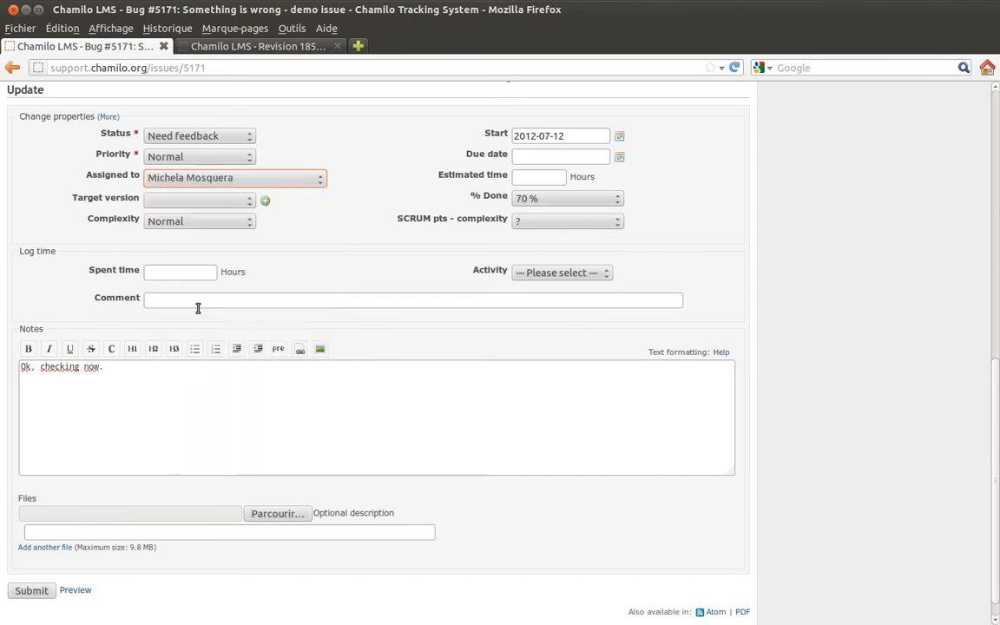
# Step: Set the assignee of Bug #5171 back to the issue's author and submit the update
pyautogui.click(254, 181)
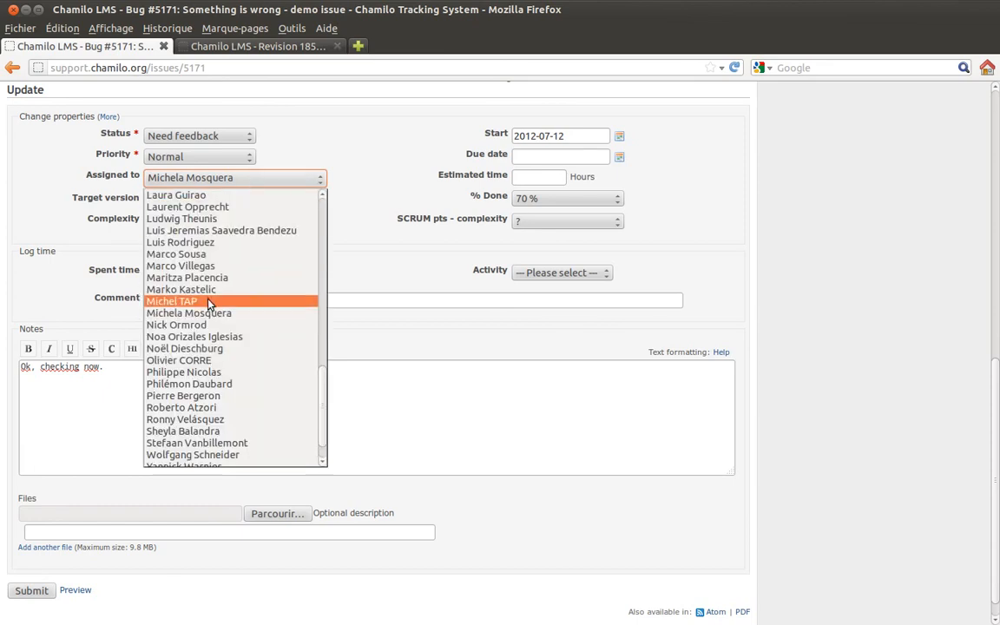
pyautogui.scroll(-2, 205, 325)
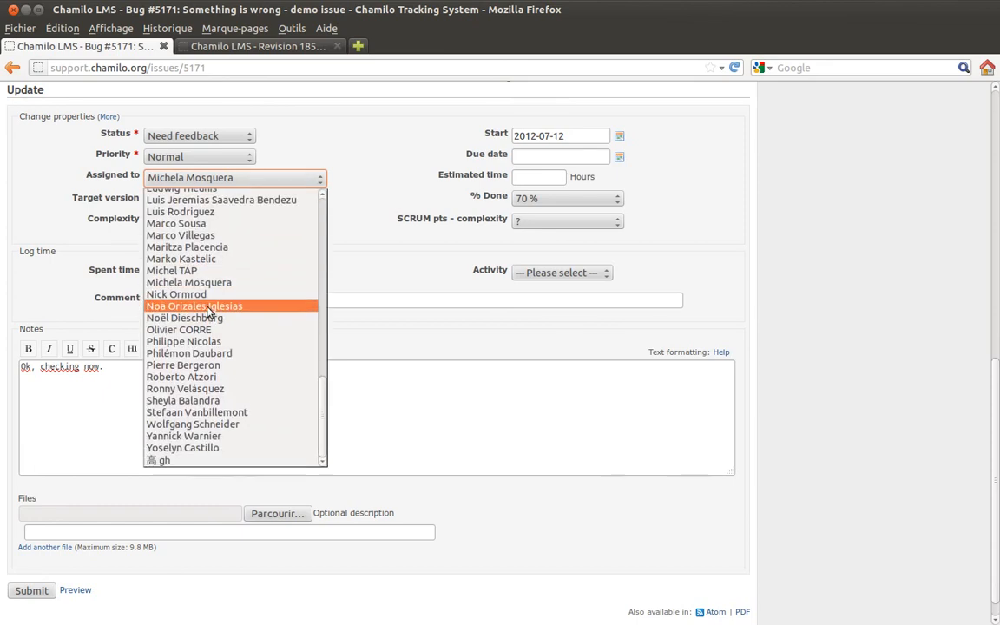
pyautogui.click(213, 437)
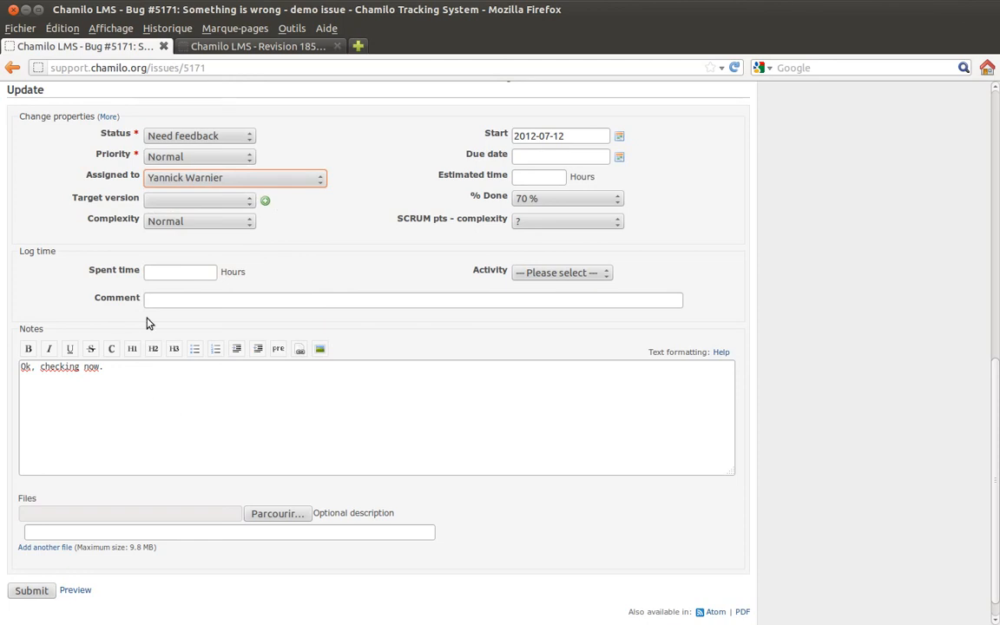
pyautogui.click(39, 591)
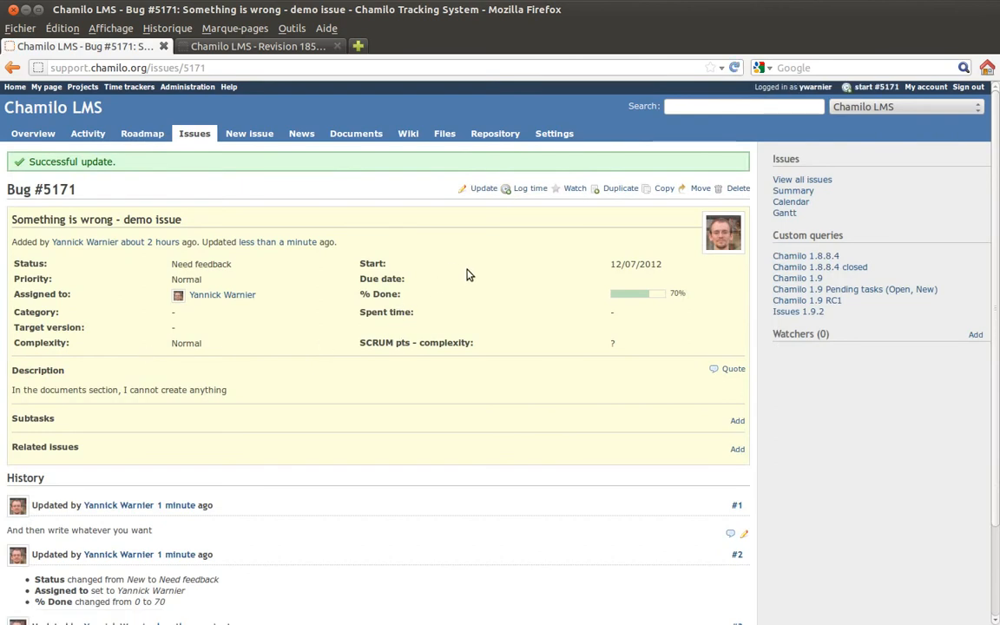
# Step: Set the status of Bug #5171 to Rejected and submit the update
pyautogui.scroll(-2, 489, 275)
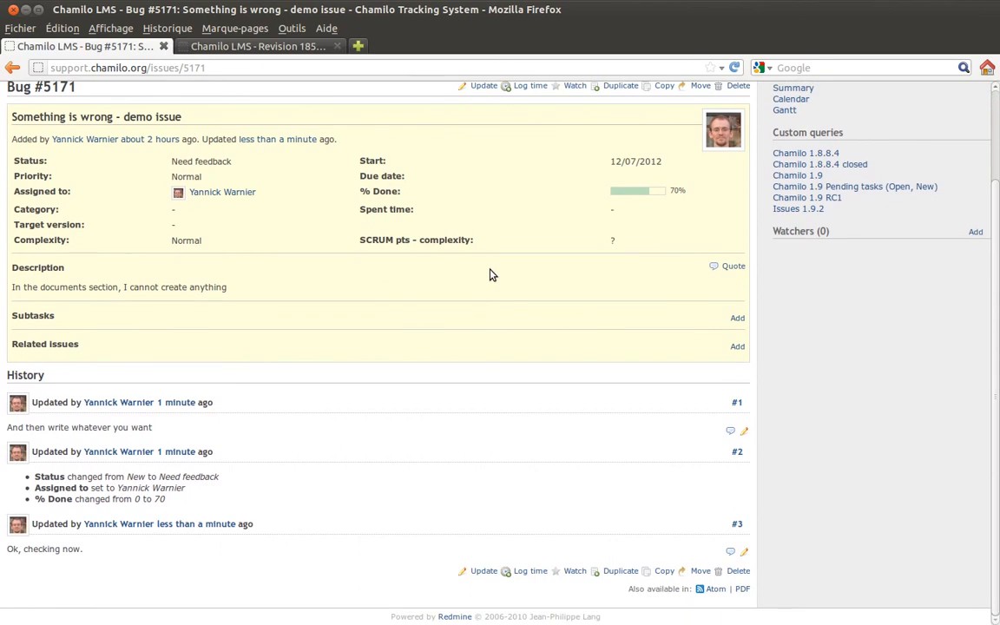
pyautogui.scroll(2, 489, 274)
pyautogui.scroll(-2, 489, 275)
pyautogui.scroll(2, 488, 275)
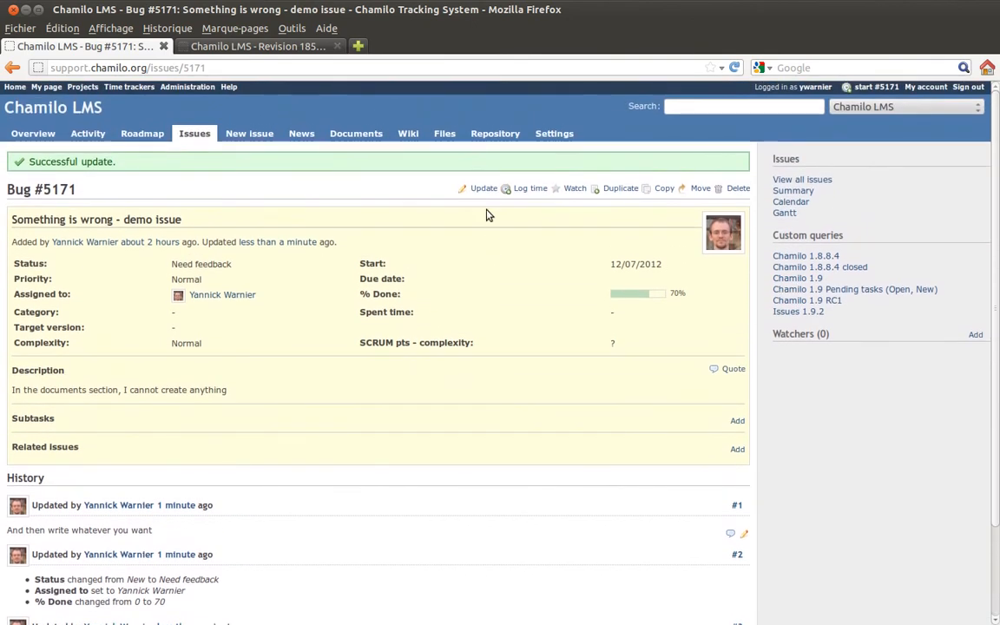
pyautogui.click(483, 190)
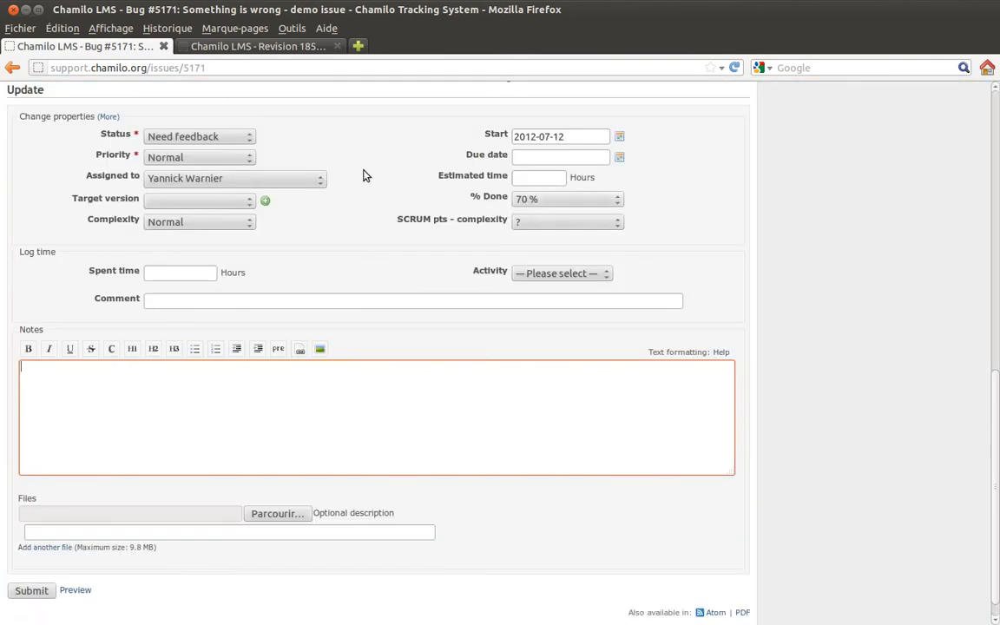
pyautogui.click(196, 136)
pyautogui.click(201, 211)
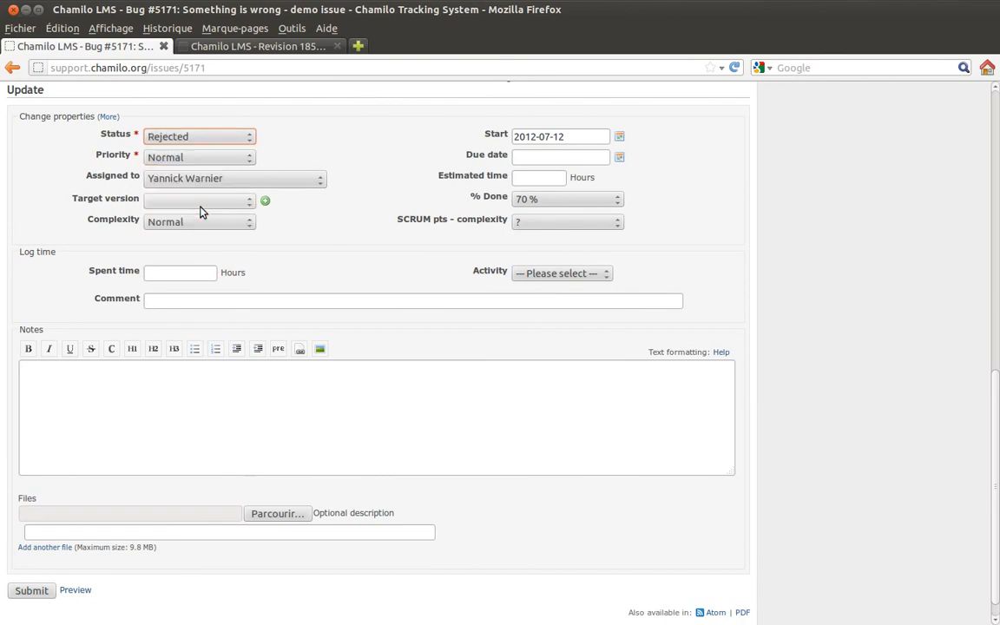
pyautogui.click(34, 594)
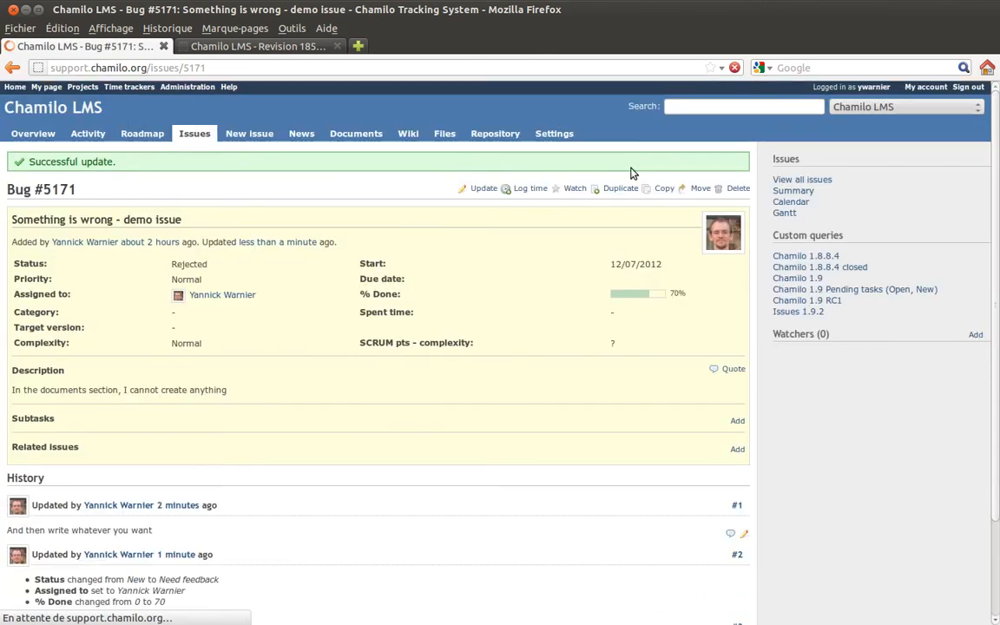
# Step: Filter the project's open issues by the author << me >> and look through the filtered list
pyautogui.click(207, 136)
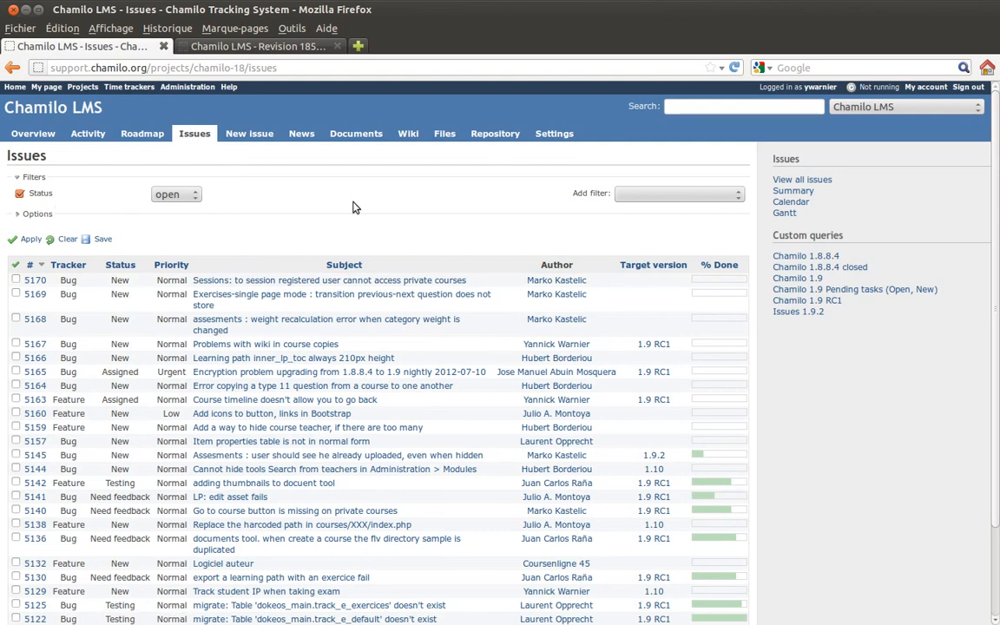
pyautogui.click(680, 198)
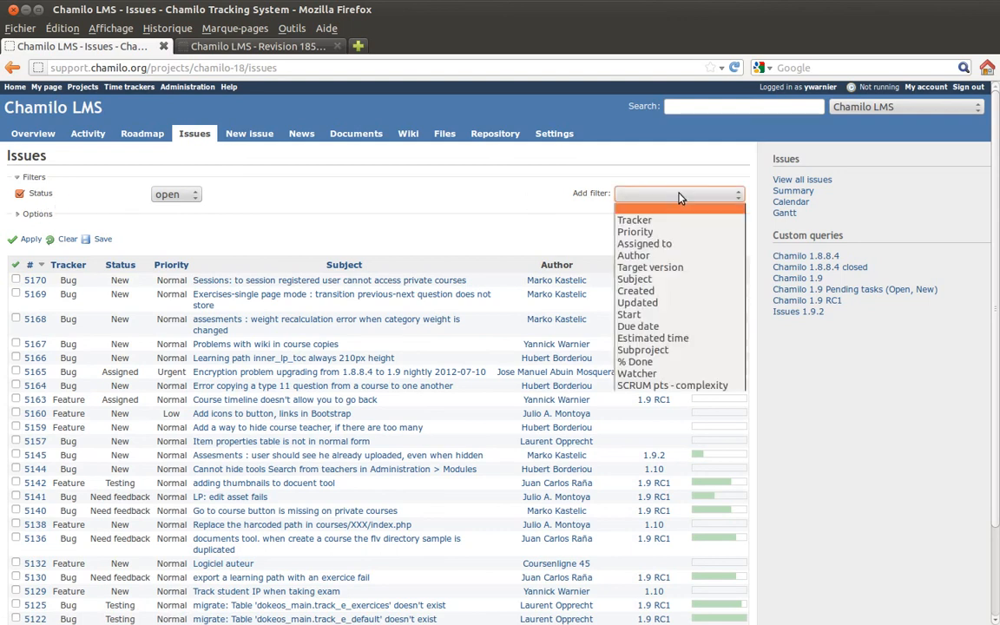
pyautogui.click(664, 256)
pyautogui.click(348, 212)
pyautogui.click(347, 212)
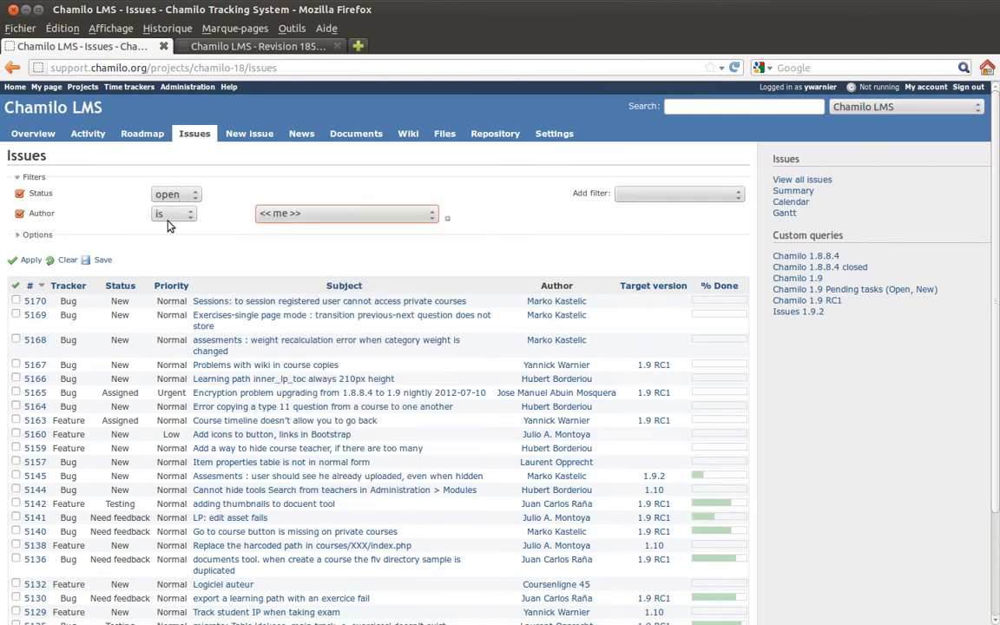
pyautogui.click(31, 259)
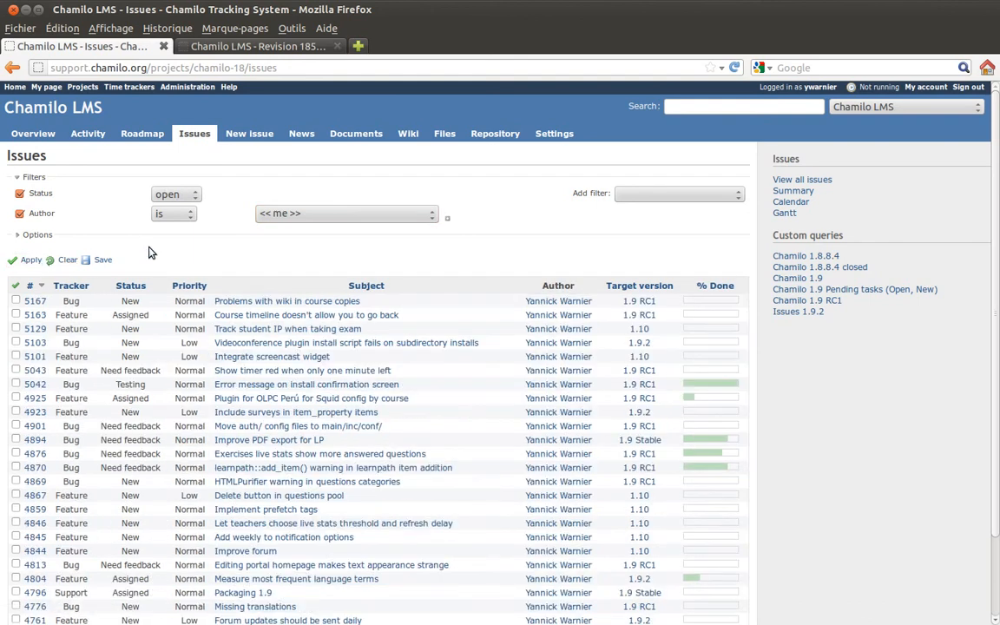
pyautogui.scroll(-2, 547, 270)
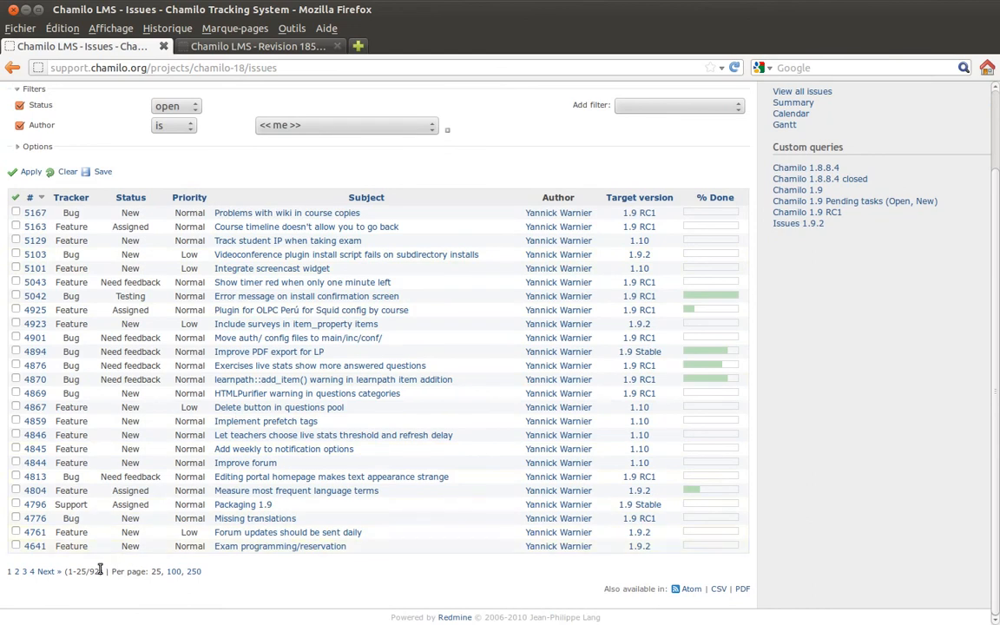
pyautogui.scroll(2, 527, 326)
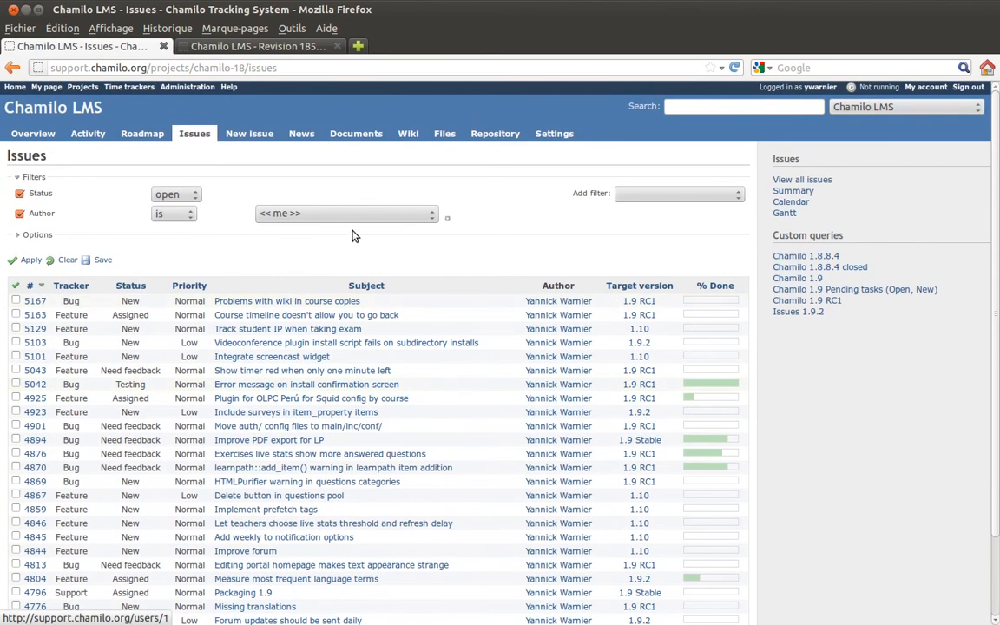
# Step: Add a target version filter covering Chamilo LMS - 1.9 Beta and 1.9 RC1, apply it and review the filtered issues
pyautogui.click(644, 196)
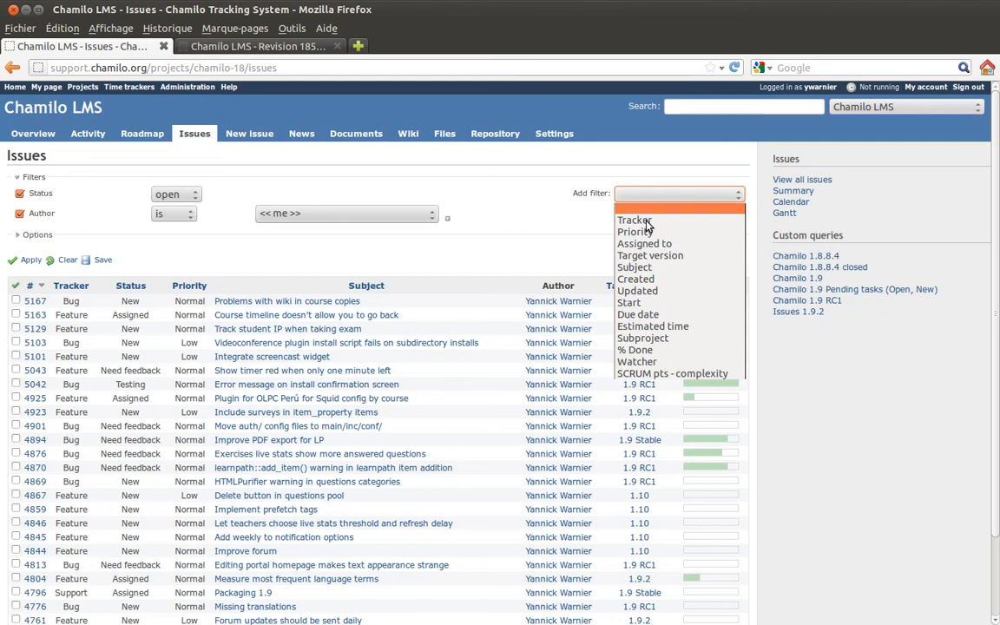
pyautogui.click(650, 255)
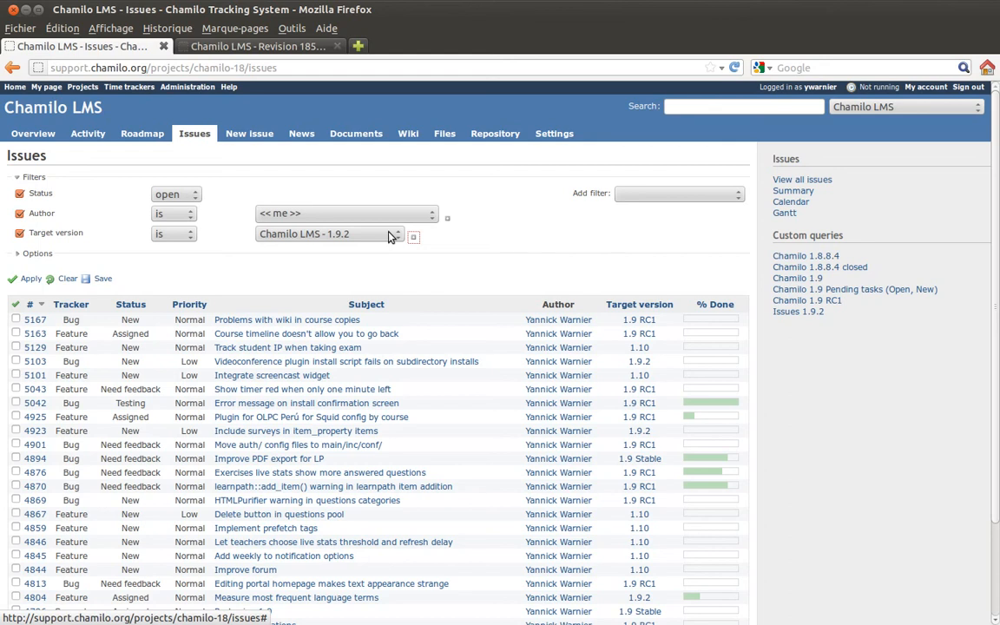
pyautogui.click(414, 237)
pyautogui.click(445, 244)
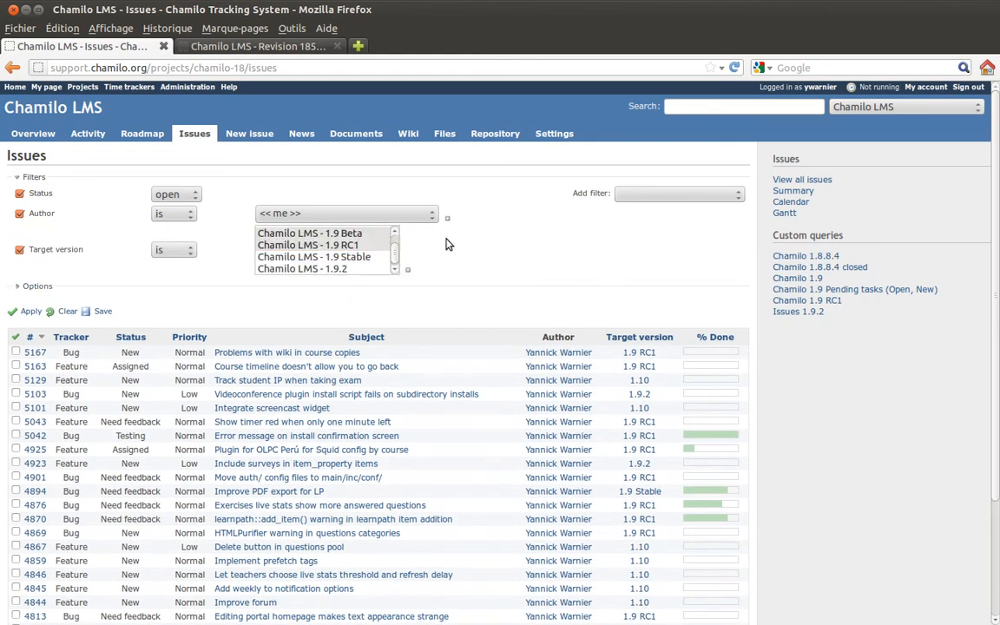
pyautogui.click(26, 310)
pyautogui.scroll(-3, 150, 256)
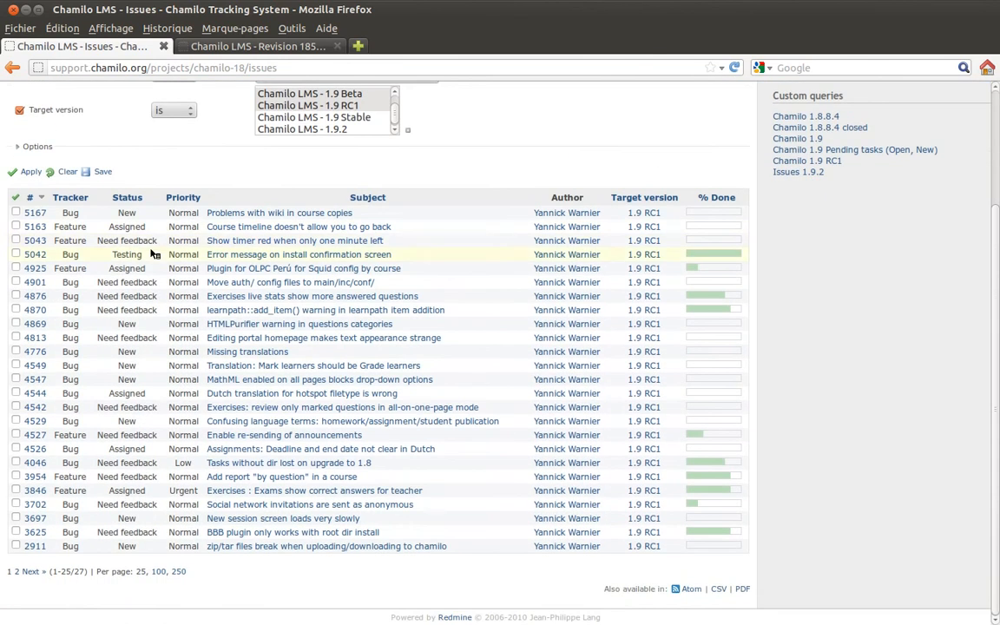
pyautogui.scroll(1, 221, 163)
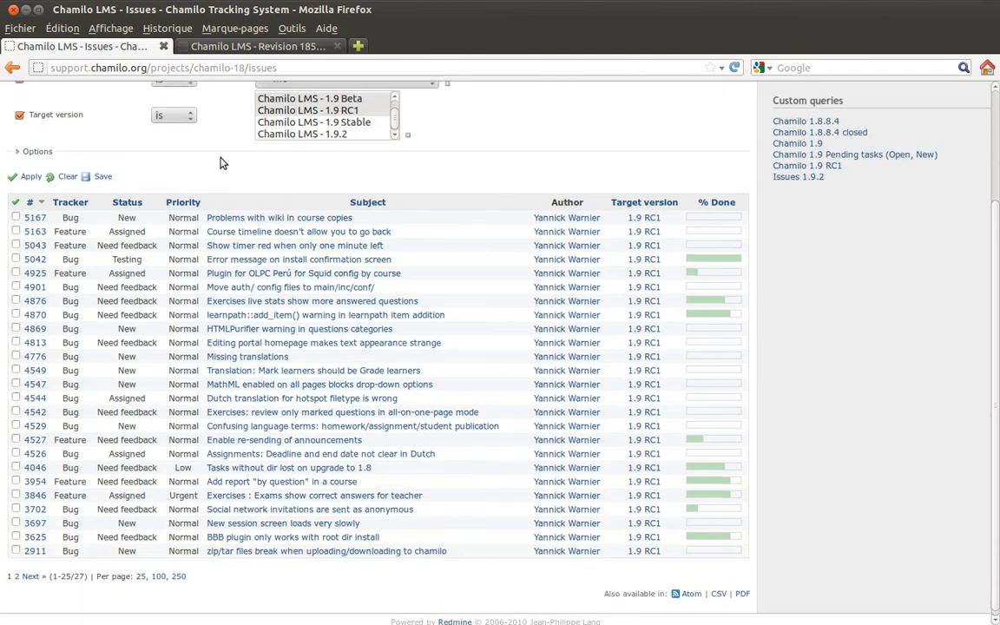
pyautogui.scroll(3, 222, 163)
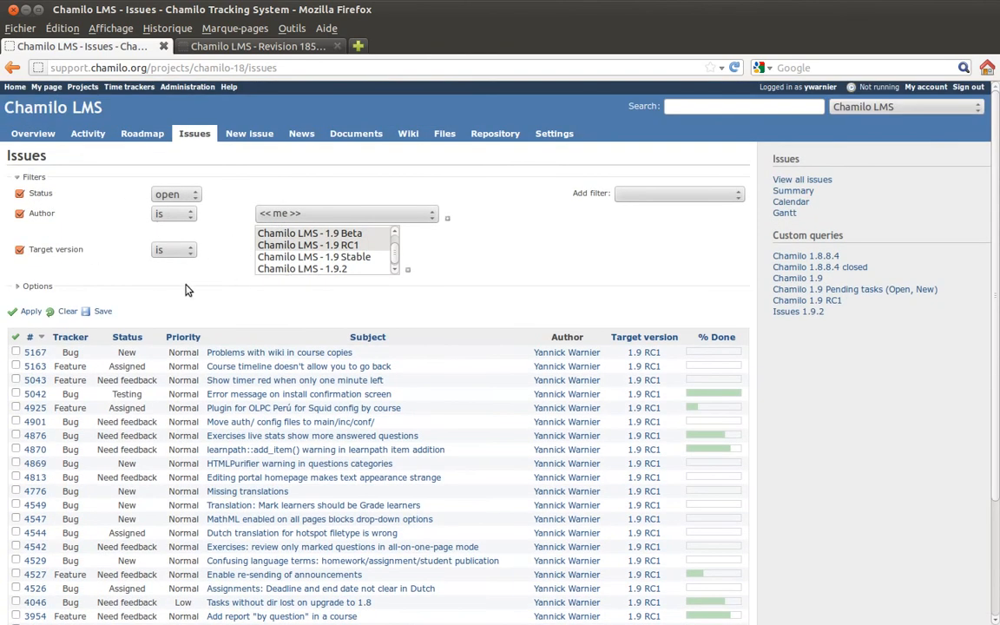
# Step: Start saving the filters as a public query, naming it with the author's first name followed by "for RC1"
pyautogui.click(102, 311)
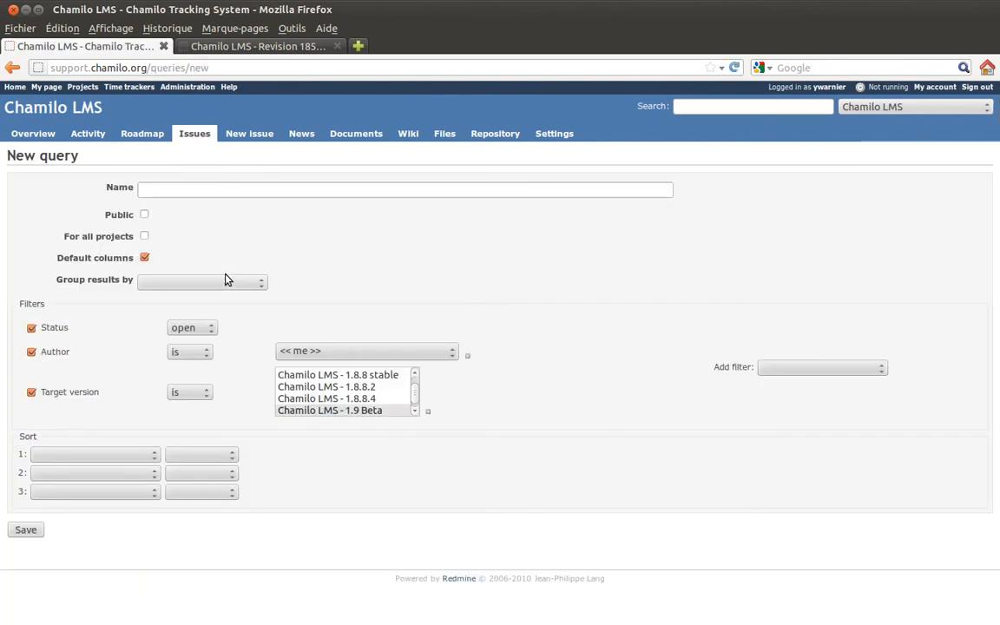
pyautogui.click(216, 189)
pyautogui.write('Yannick for RC1')
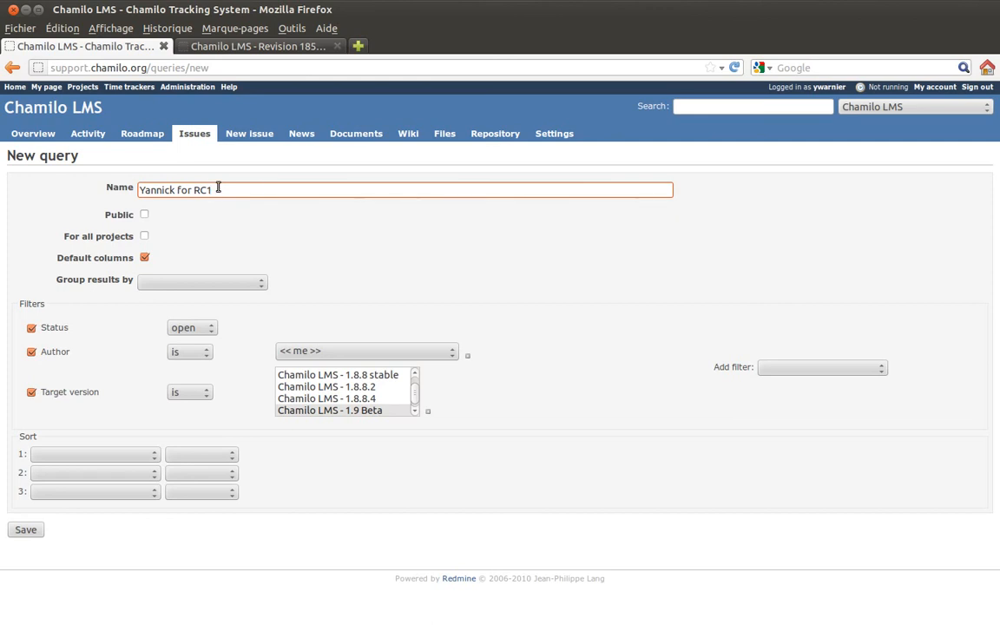
pyautogui.moveTo(140, 189); pyautogui.dragTo(217, 193)
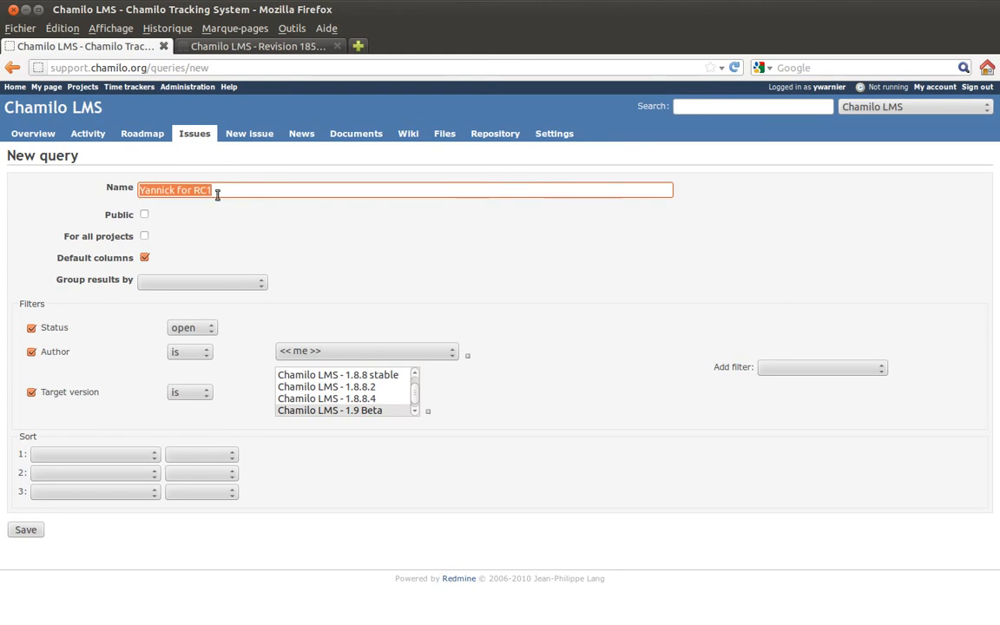
pyautogui.click(222, 193)
pyautogui.click(144, 216)
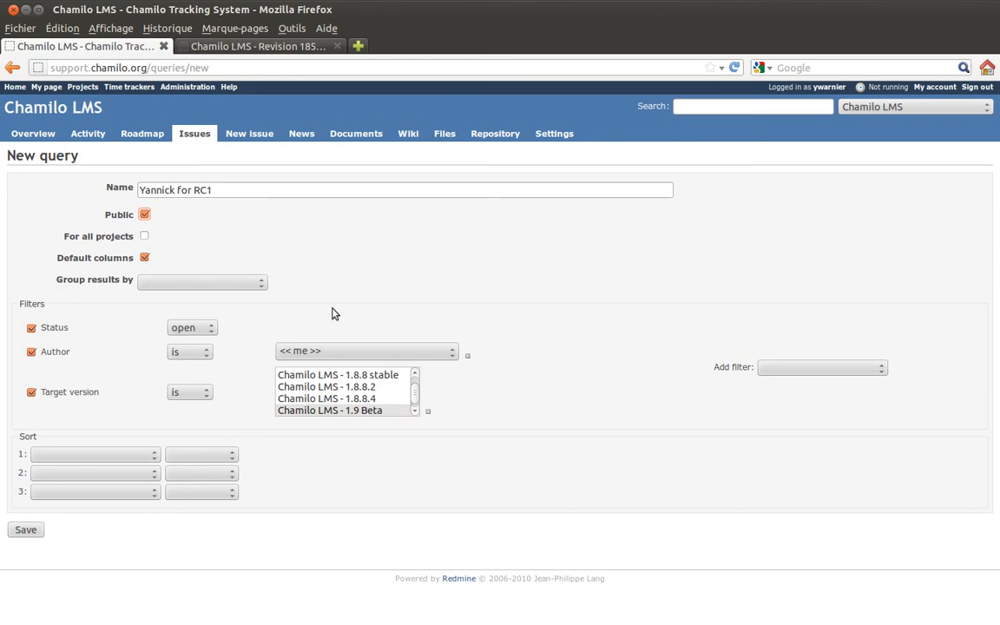
# Step: Review the new query's grouping and sorting options, leave them blank and save the query
pyautogui.click(198, 283)
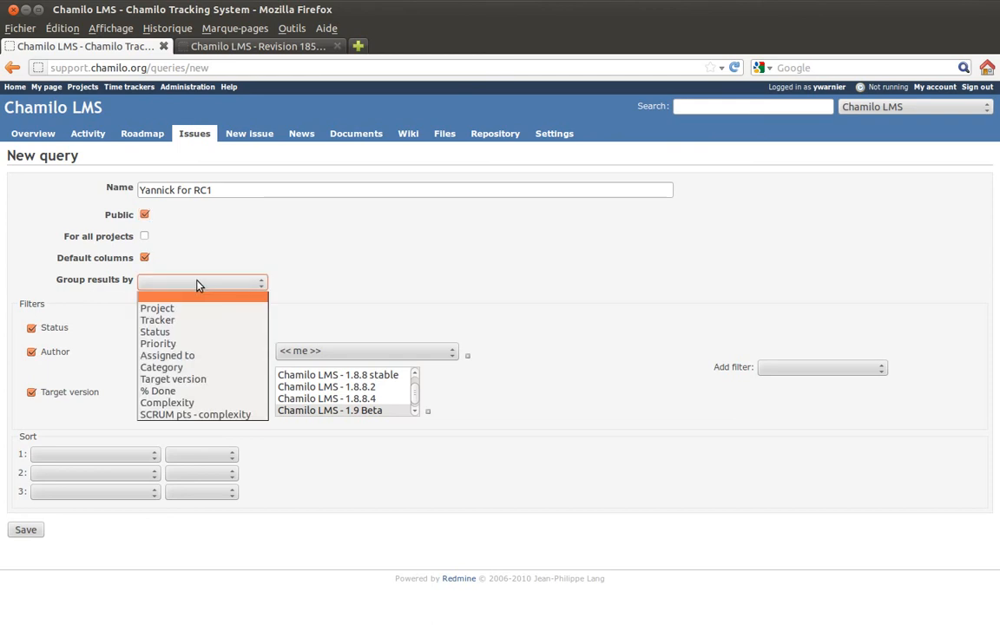
pyautogui.click(197, 283)
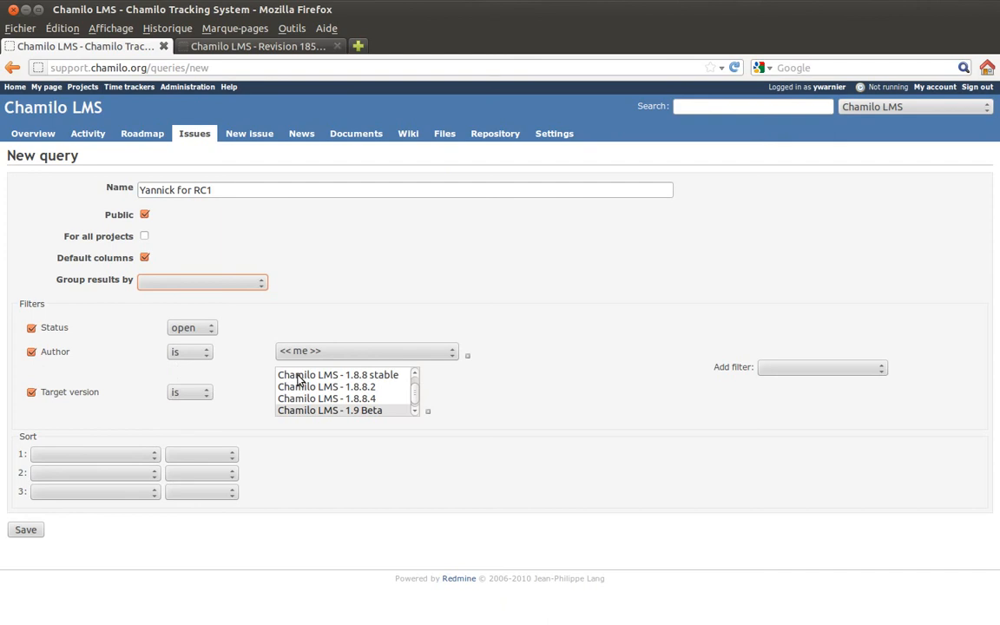
pyautogui.click(152, 456)
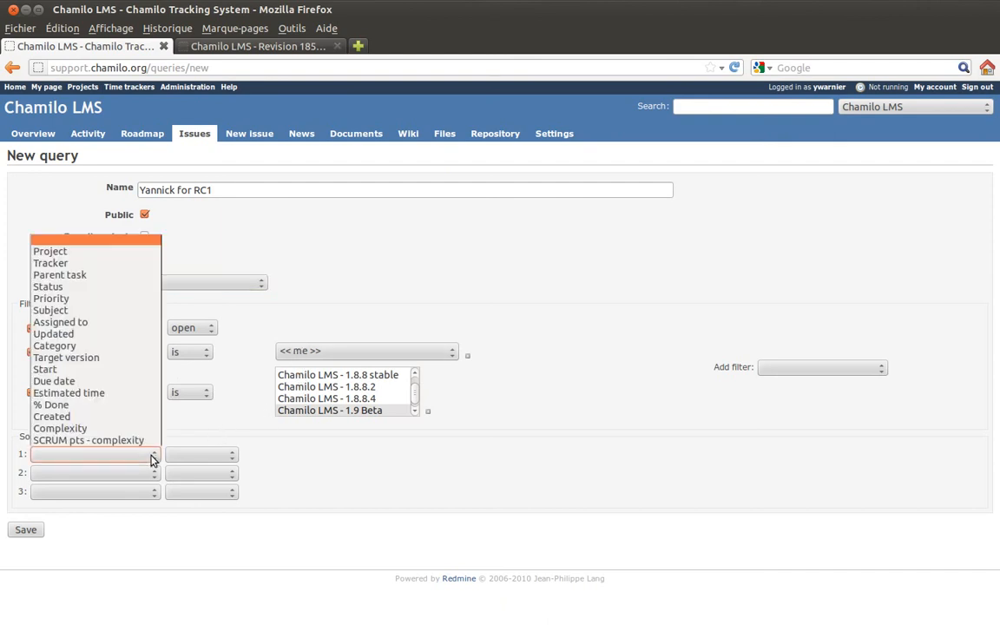
pyautogui.click(352, 537)
pyautogui.click(235, 454)
pyautogui.click(237, 458)
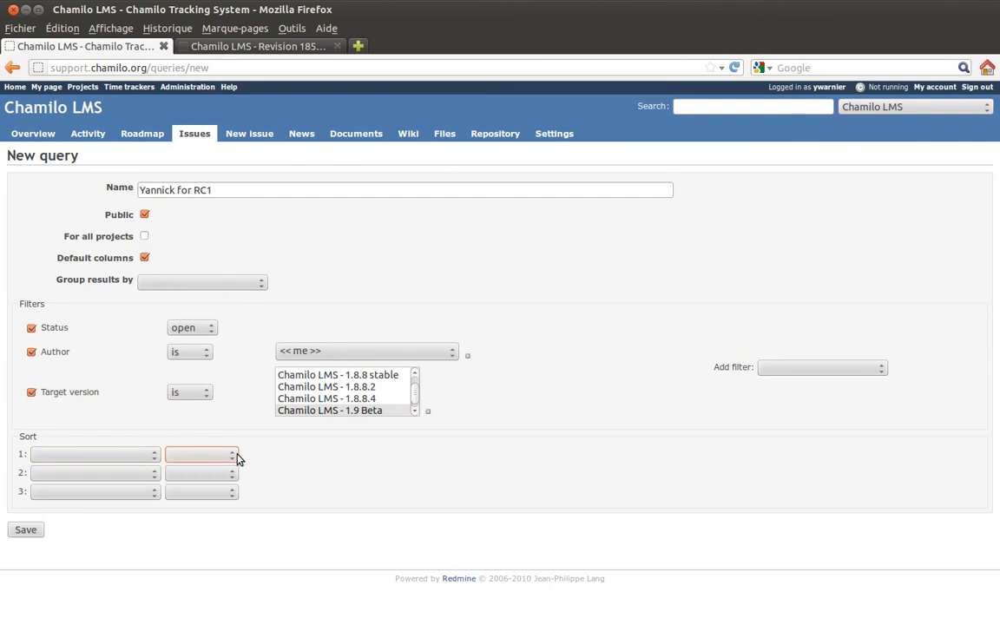
pyautogui.click(26, 531)
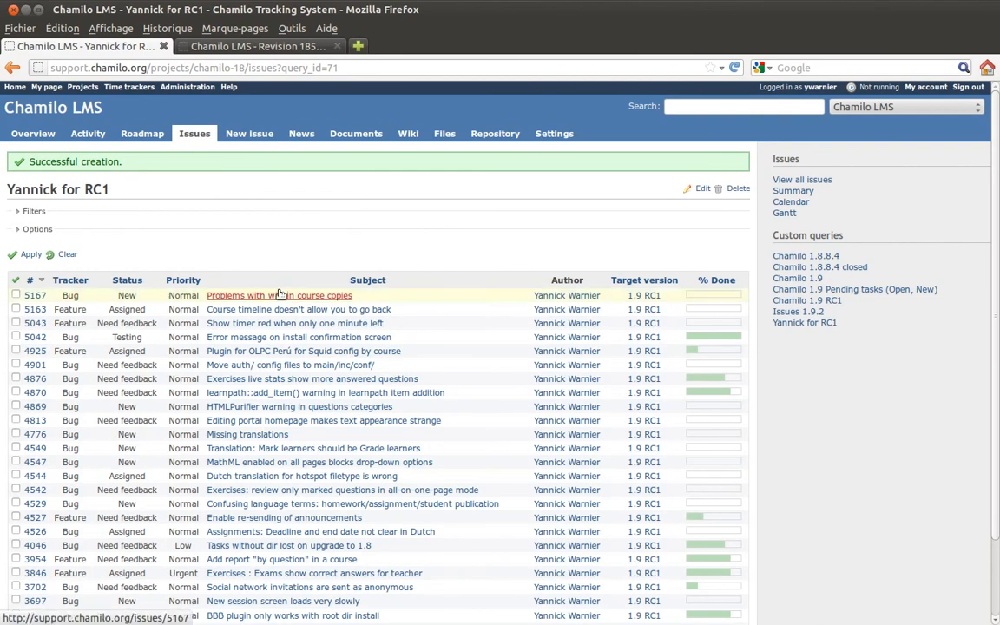
# Step: Open the newly saved custom query and delete it
pyautogui.click(799, 325)
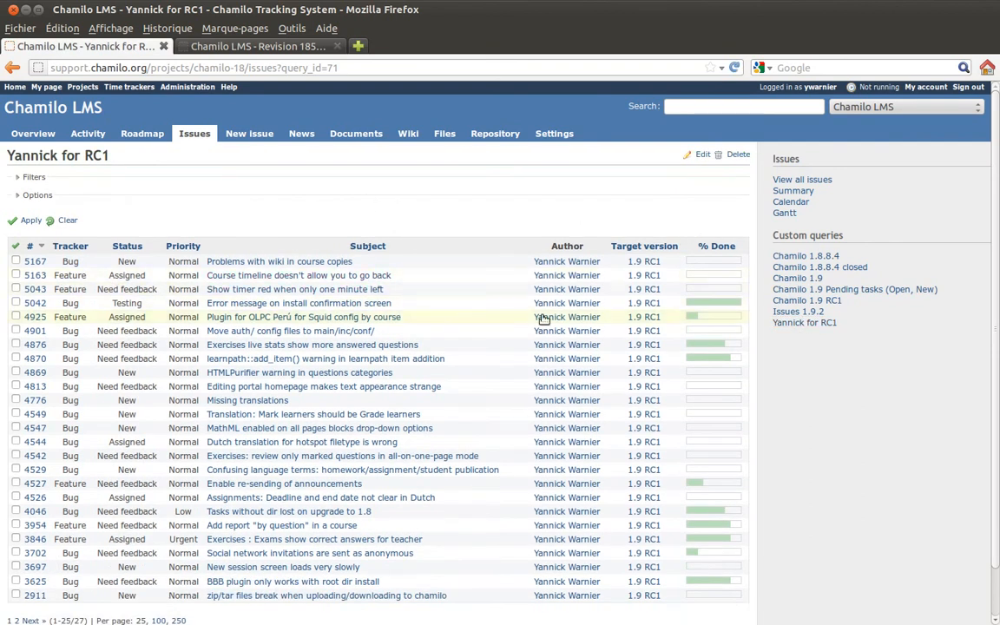
pyautogui.click(736, 156)
pyautogui.click(547, 321)
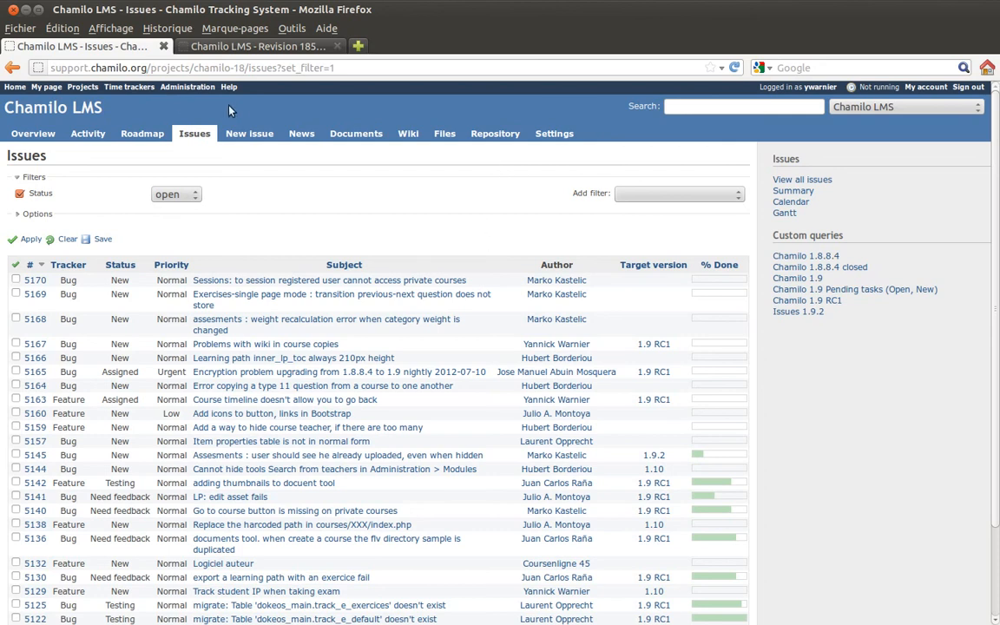
# Step: View the plugins installed in the tracker's administration section, focusing on the Redmine Time Tracker plugin
pyautogui.click(173, 88)
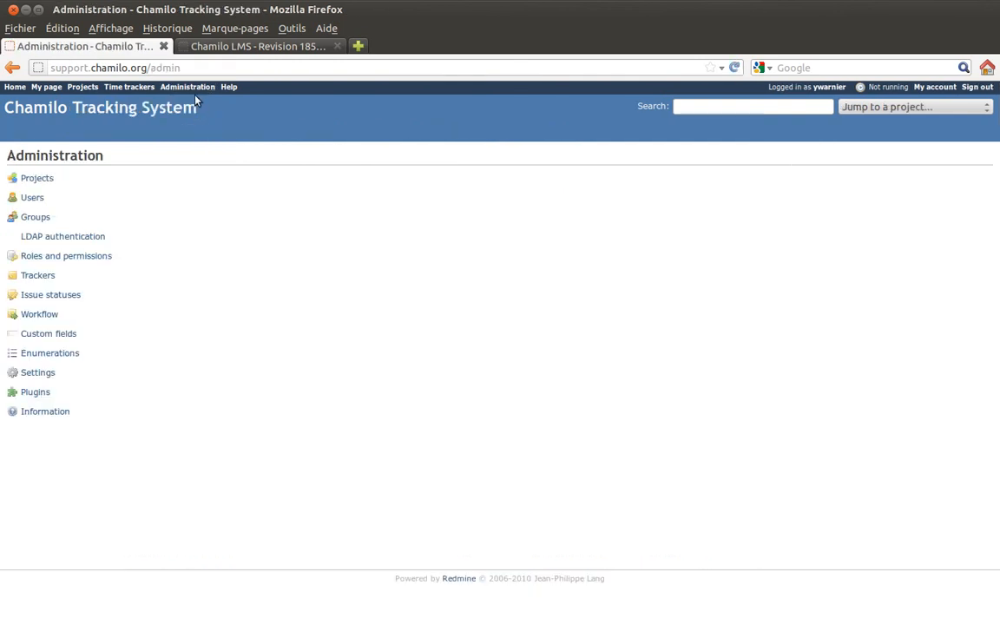
pyautogui.click(41, 399)
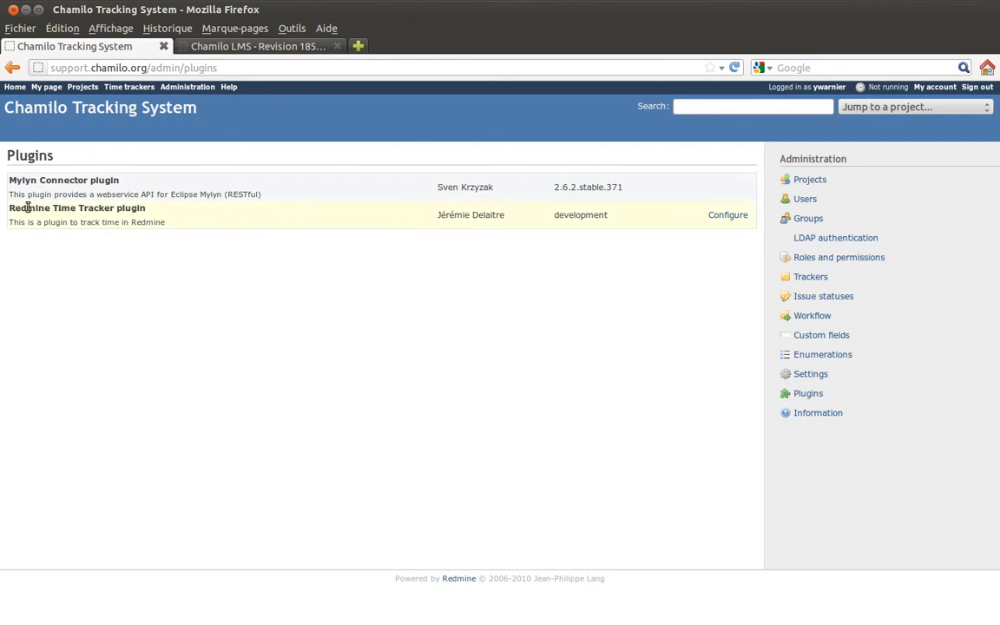
pyautogui.moveTo(8, 208); pyautogui.dragTo(212, 218)
pyautogui.click(212, 219)
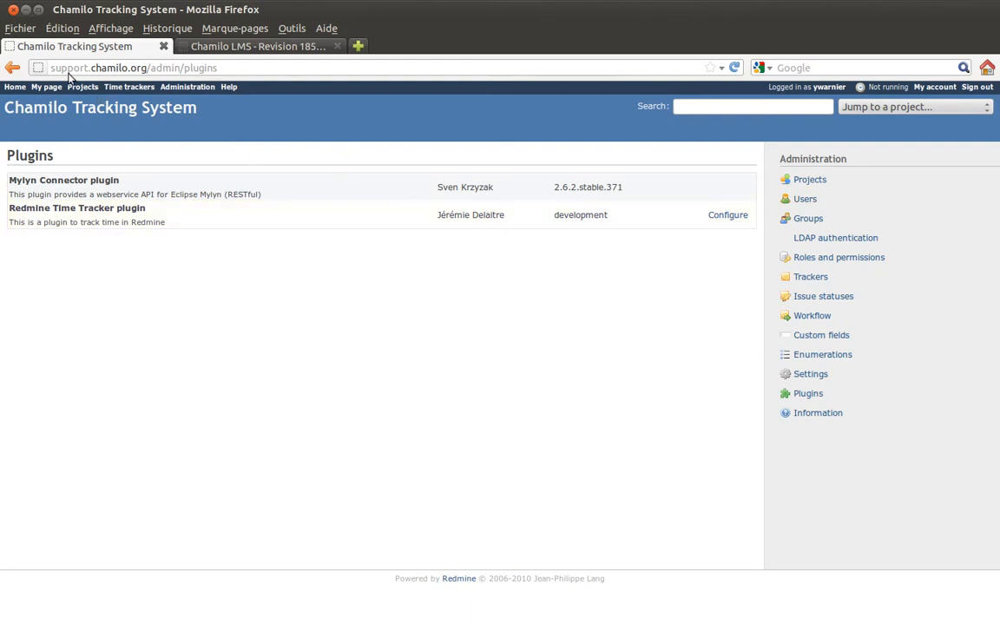
# Step: Return to the issues list, open Bug #5167 "Problems with wiki in course copies" and start its time tracker
pyautogui.hotkey('alt', 'Left')
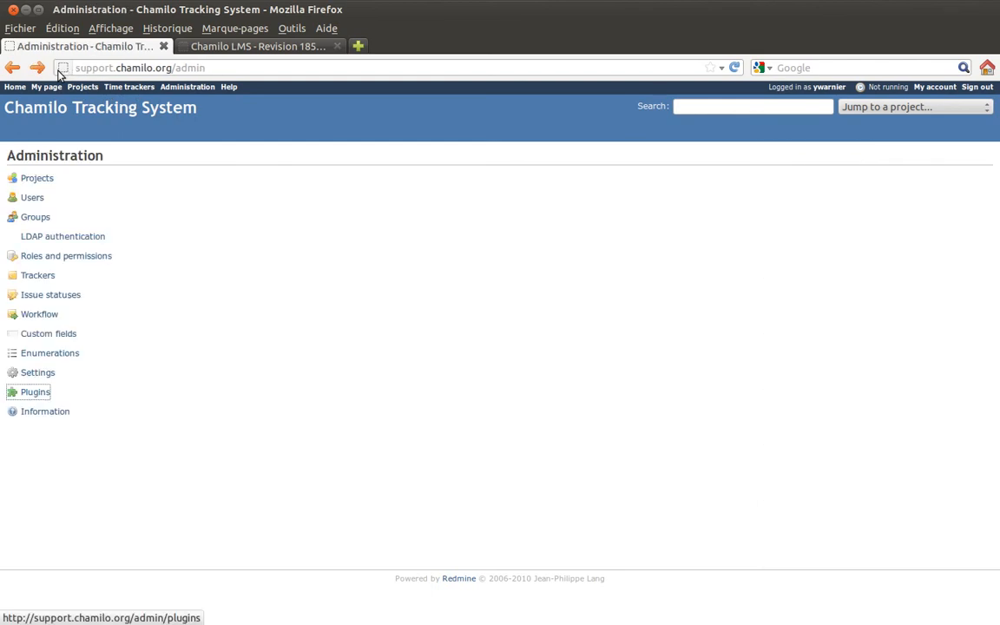
pyautogui.hotkey('alt', 'Left')
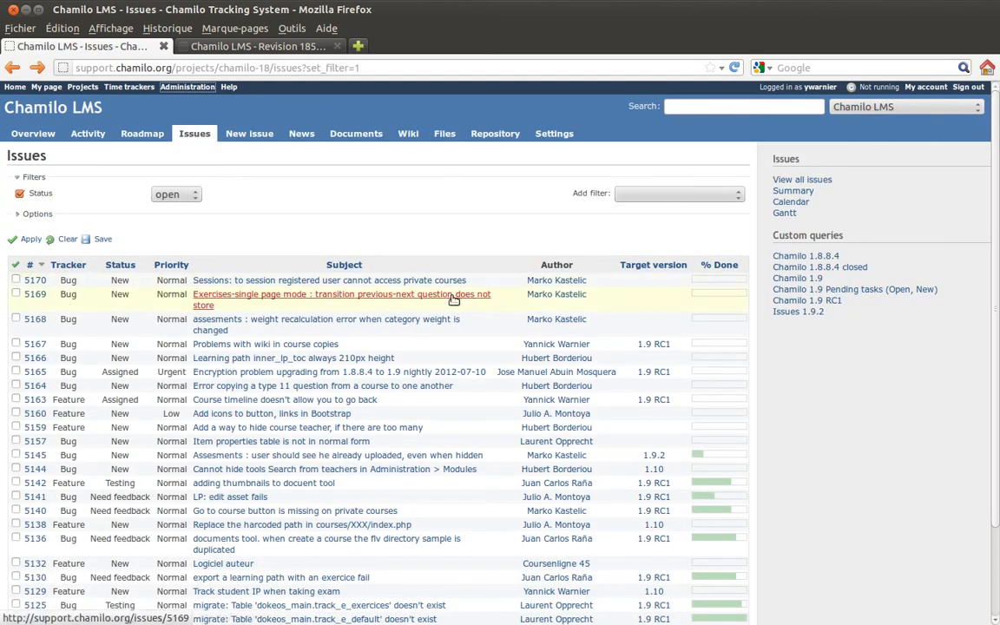
pyautogui.click(307, 348)
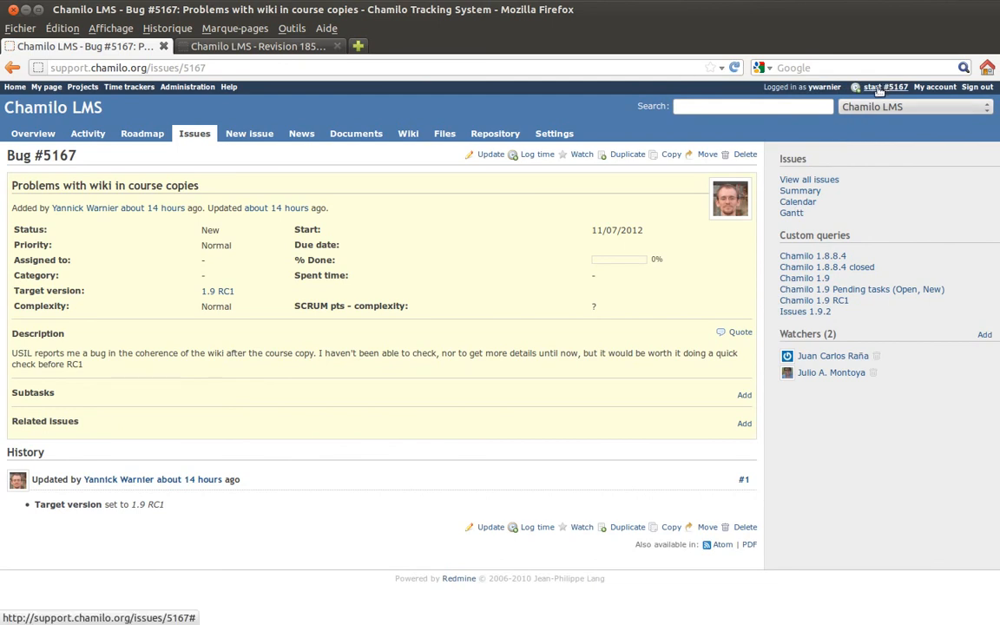
pyautogui.click(880, 89)
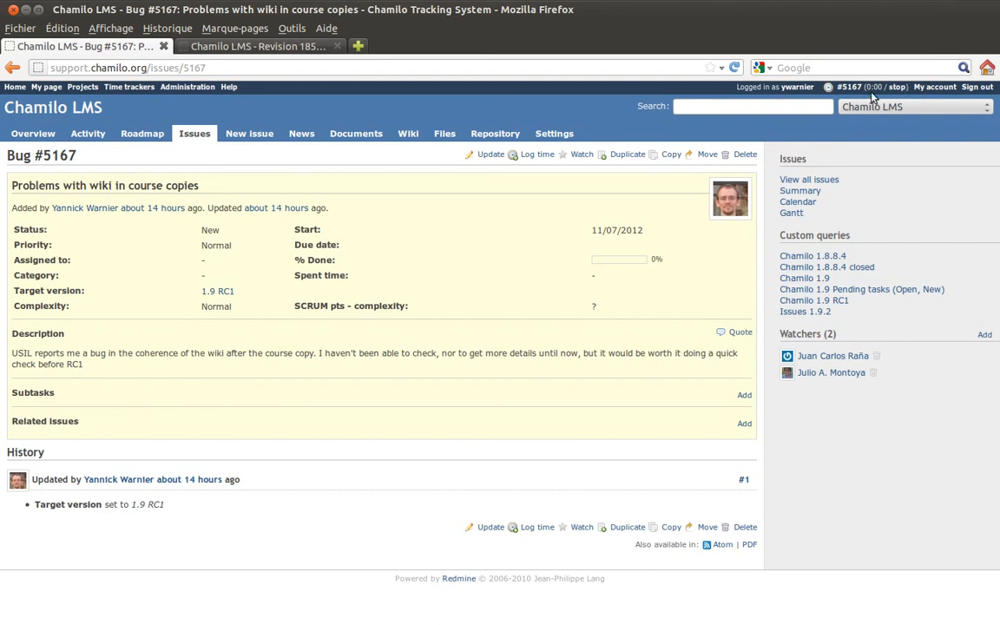
# Step: Stop the running time tracker for Bug #5167 and set the hours of its spent-time entry to 0.31
pyautogui.click(898, 88)
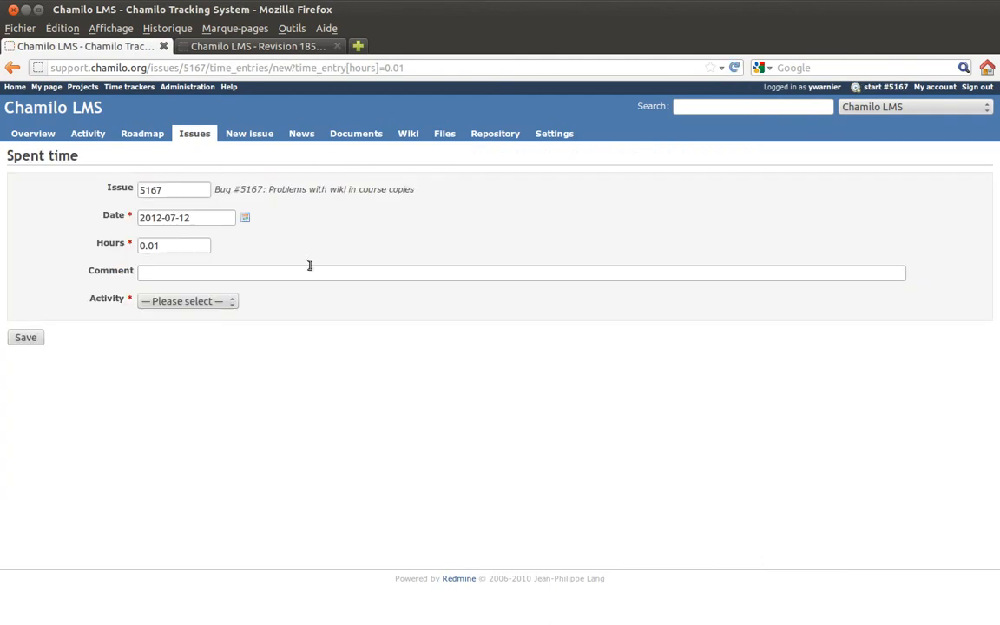
pyautogui.click(172, 245)
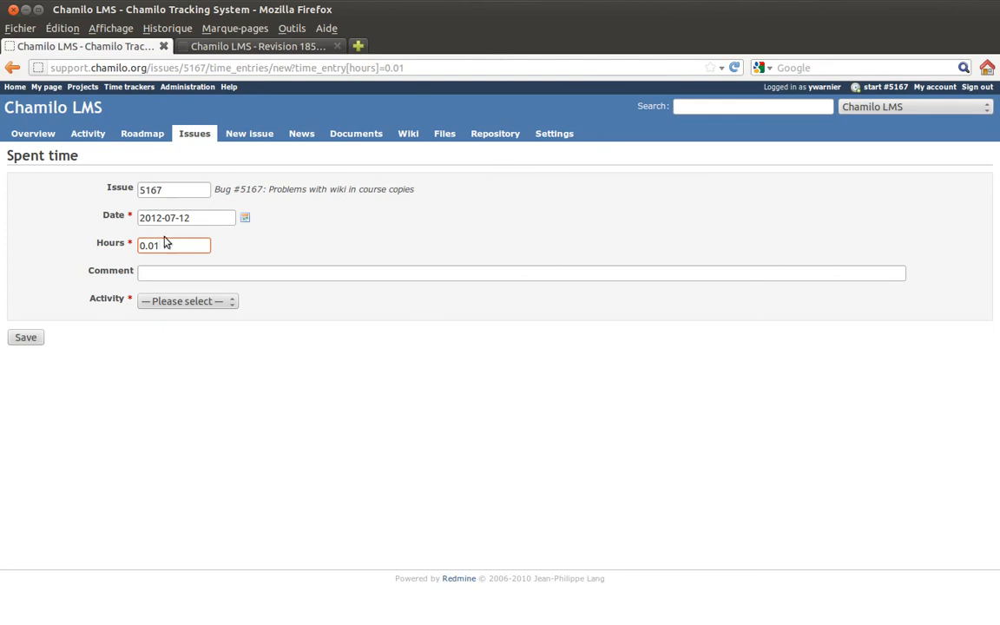
pyautogui.moveTo(167, 245); pyautogui.dragTo(103, 249)
pyautogui.click(192, 245)
pyautogui.press('BackSpace')
pyautogui.write('3')
pyautogui.click(174, 271)
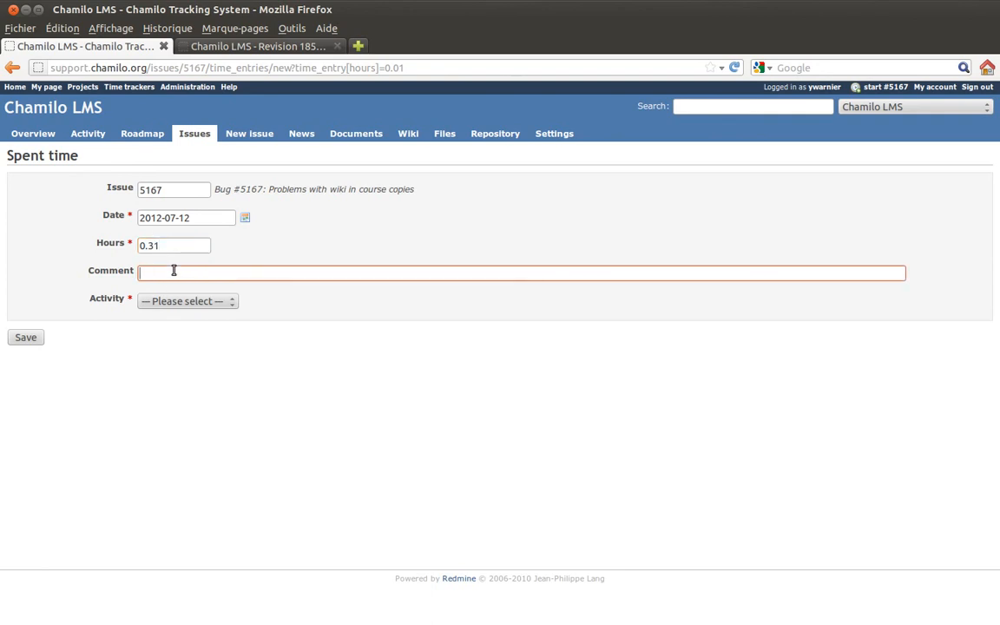
# Step: Enter the comment "Counted time for nothing" in the spent-time entry and set its hours to 0.01
pyautogui.write('Counted tm')
pyautogui.press('BackSpace')
pyautogui.write('ime for nothing')
pyautogui.click(177, 244)
pyautogui.press('BackSpace')
pyautogui.write('0')
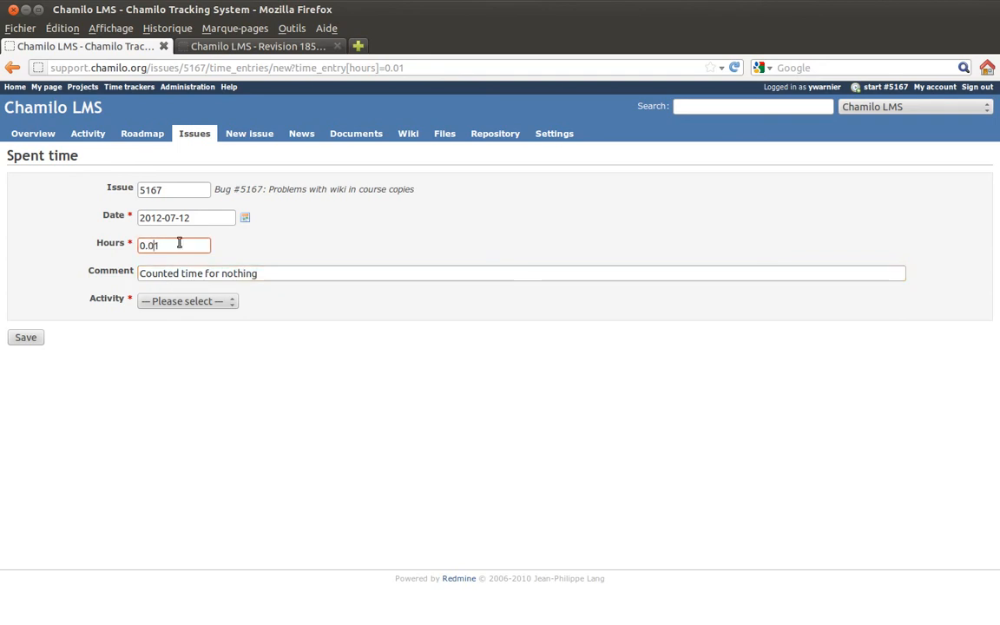
pyautogui.click(243, 233)
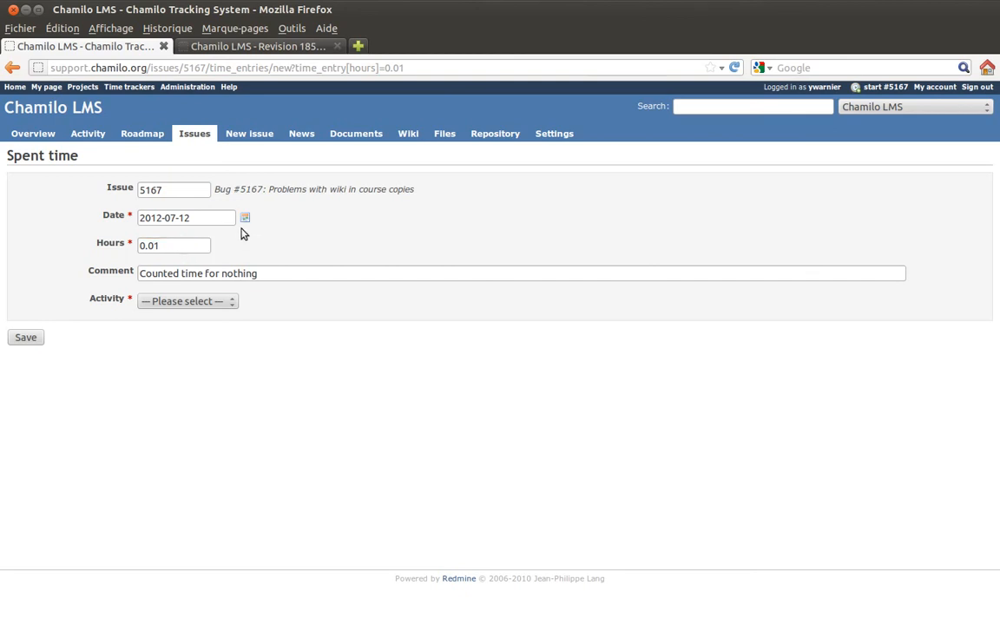
# Step: Try the Development activity for the time entry, review the available activities and choose Support
pyautogui.click(225, 304)
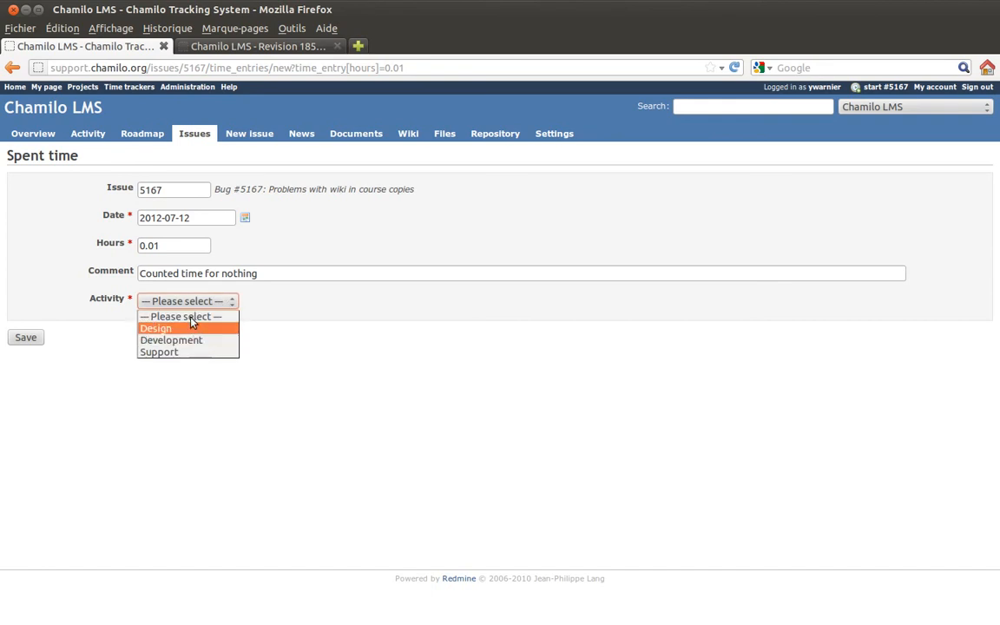
pyautogui.click(191, 341)
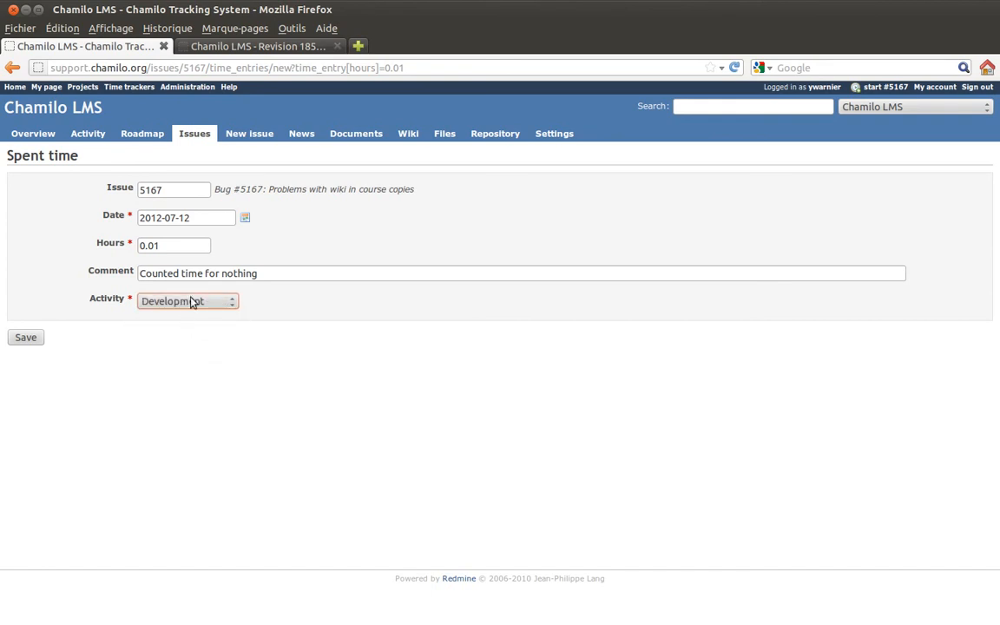
pyautogui.click(217, 303)
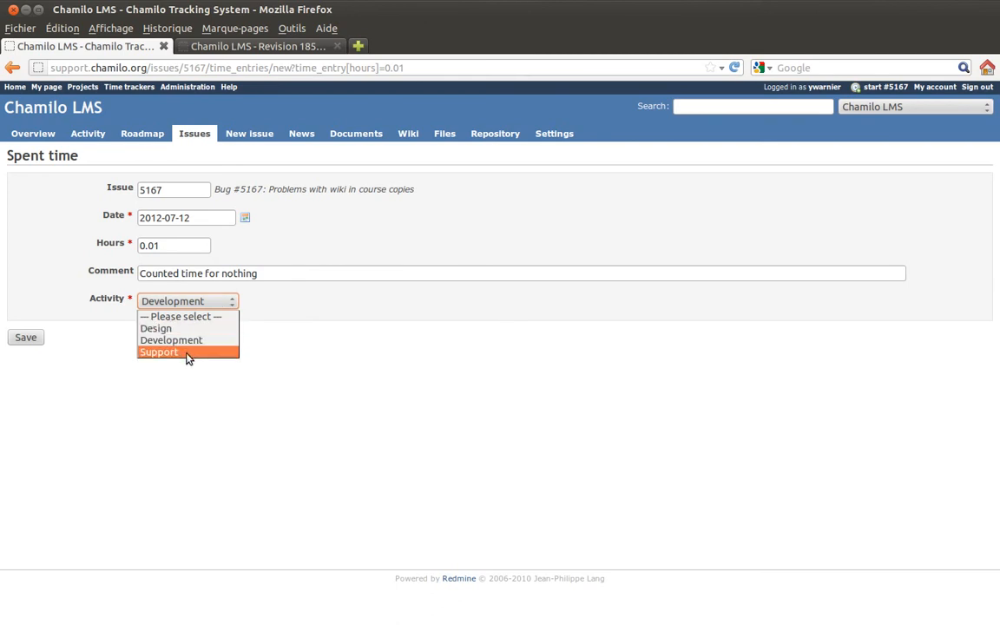
pyautogui.click(111, 324)
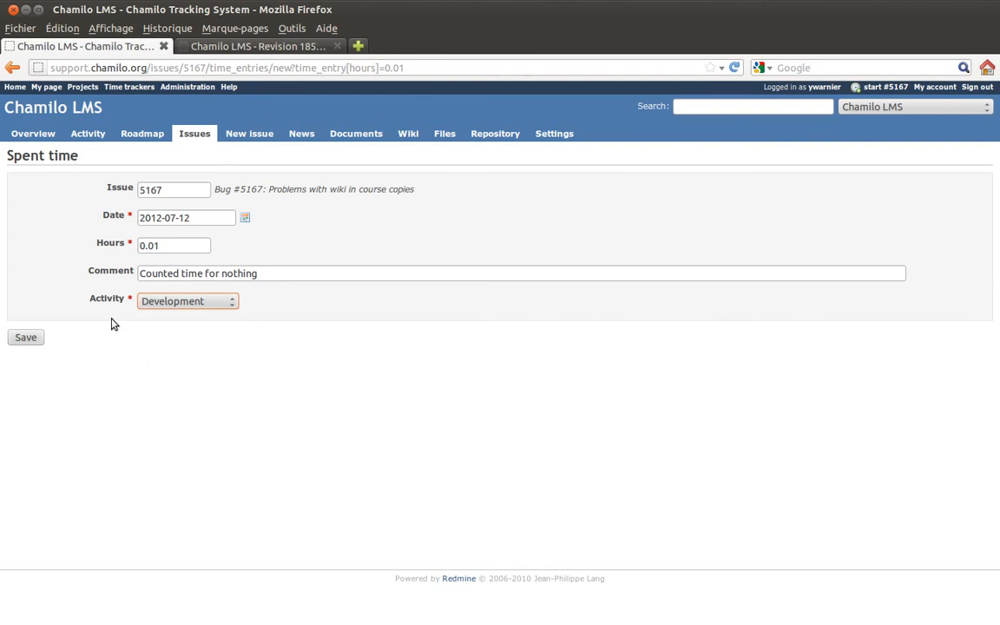
pyautogui.click(224, 301)
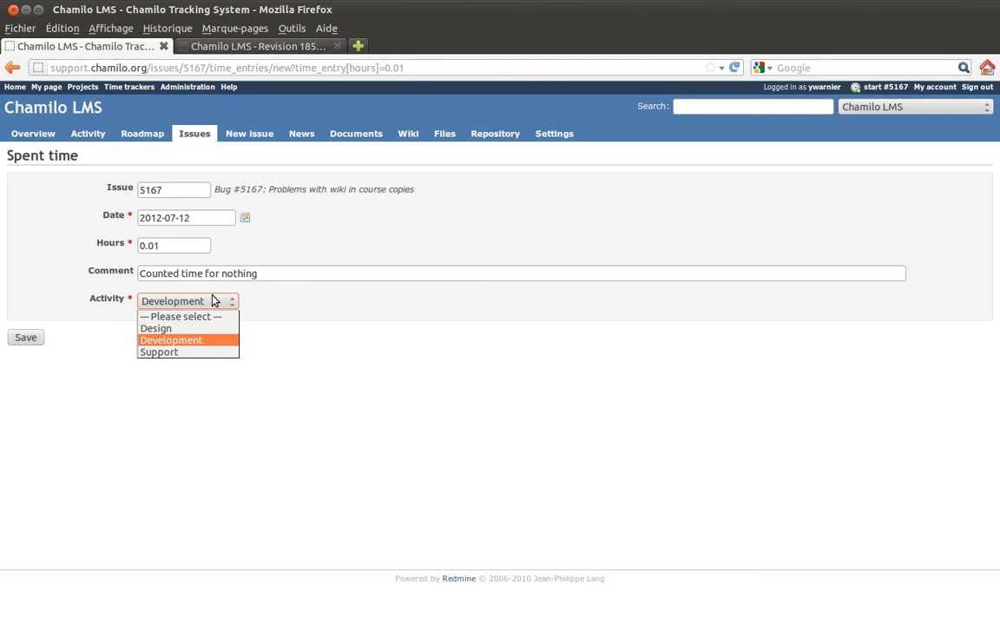
pyautogui.click(182, 352)
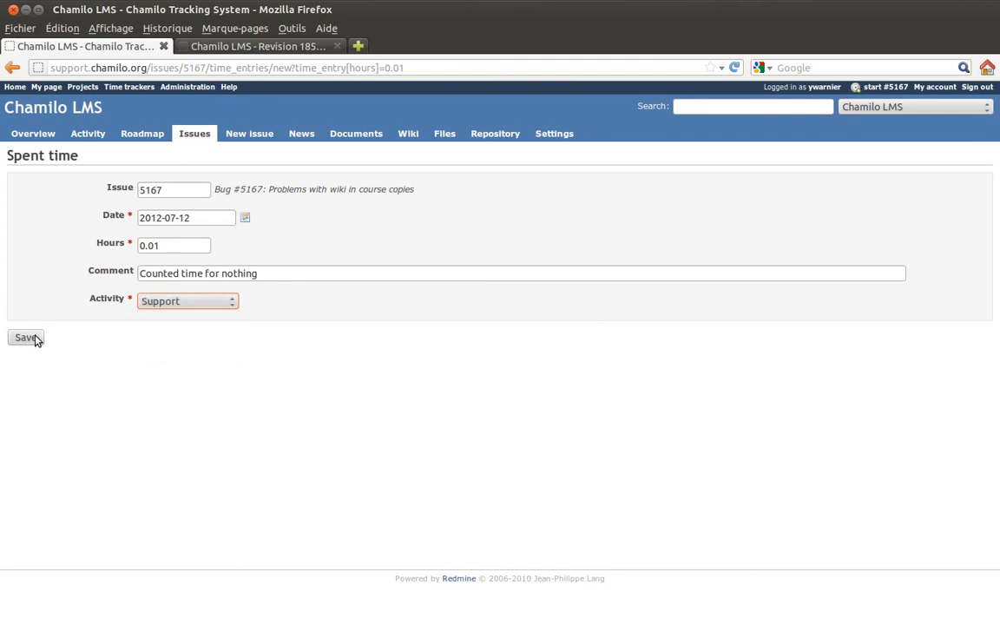
# Step: Leave the time entry unsaved and review the spent-time details of the Chamilo LMS project from its overview
pyautogui.click(38, 135)
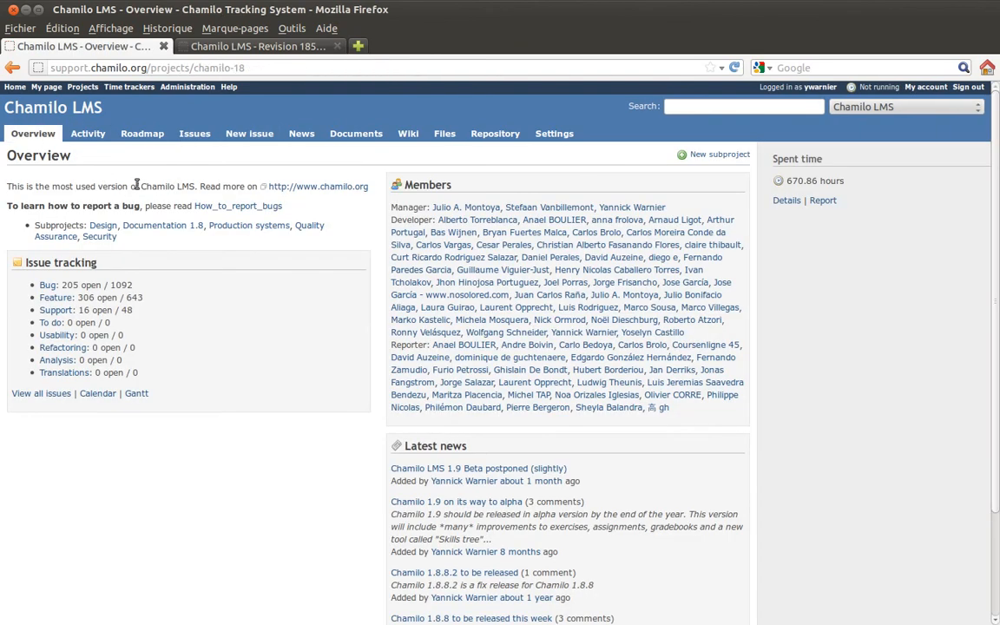
pyautogui.click(787, 205)
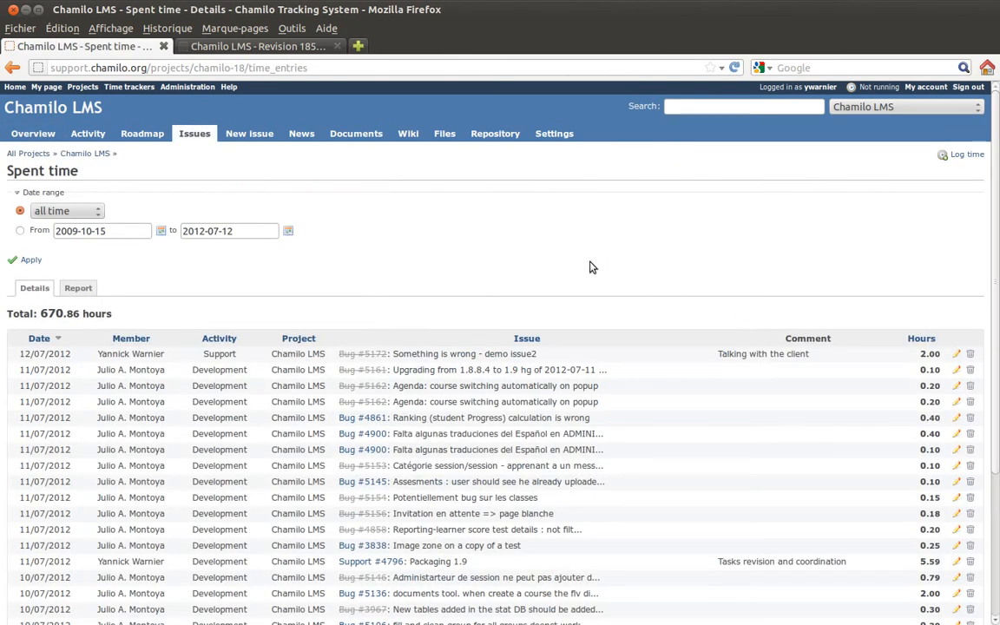
pyautogui.scroll(-2, 605, 273)
pyautogui.scroll(-3, 605, 272)
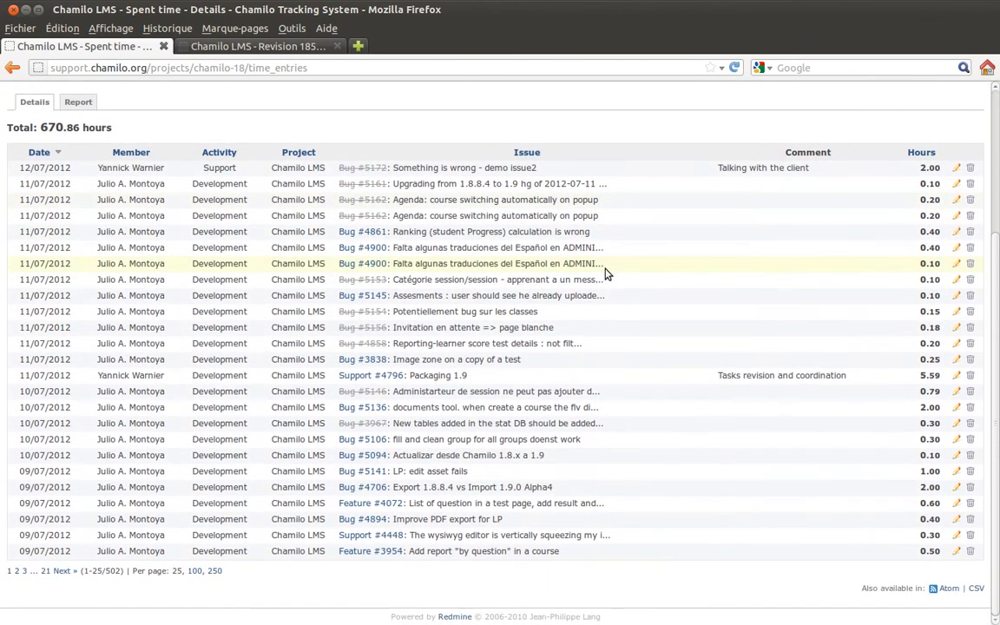
pyautogui.scroll(4, 605, 273)
pyautogui.scroll(1, 605, 274)
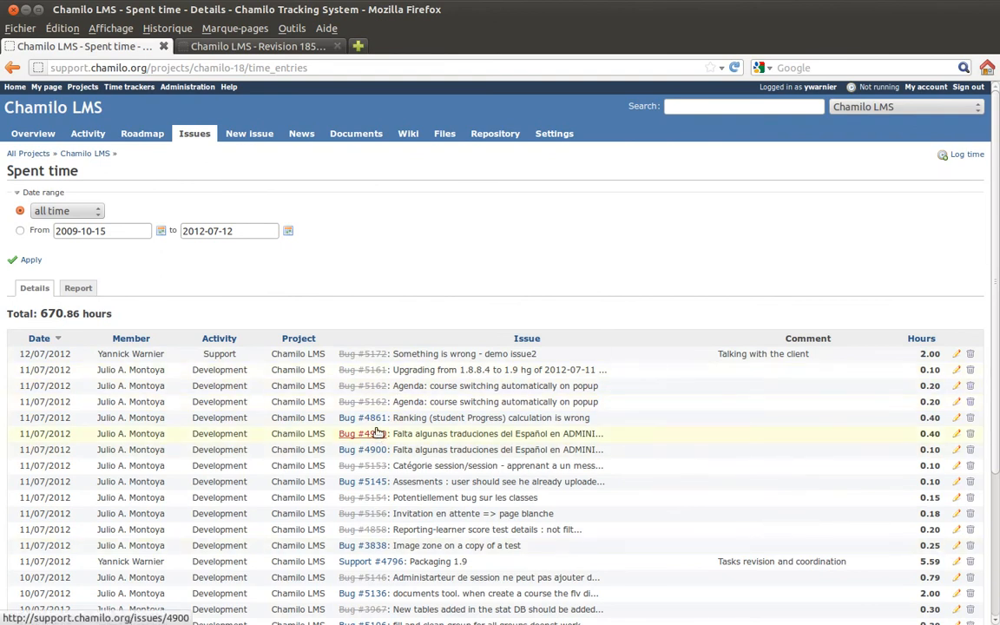
# Step: Build a monthly spent-time report broken down by Member and Tracker and examine its rows across to the totals
pyautogui.click(78, 286)
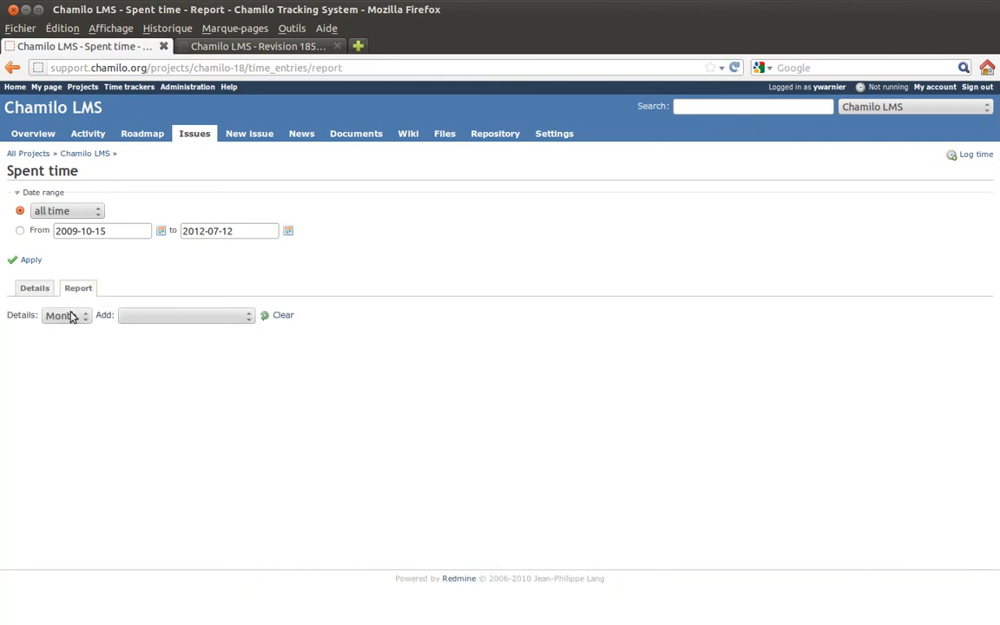
pyautogui.click(145, 316)
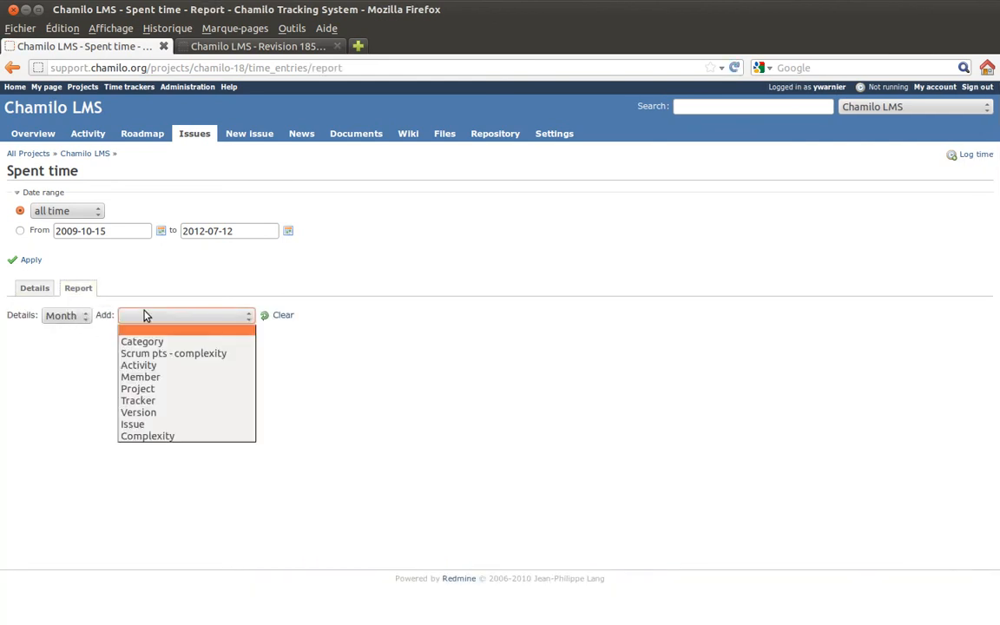
pyautogui.click(158, 379)
pyautogui.click(205, 317)
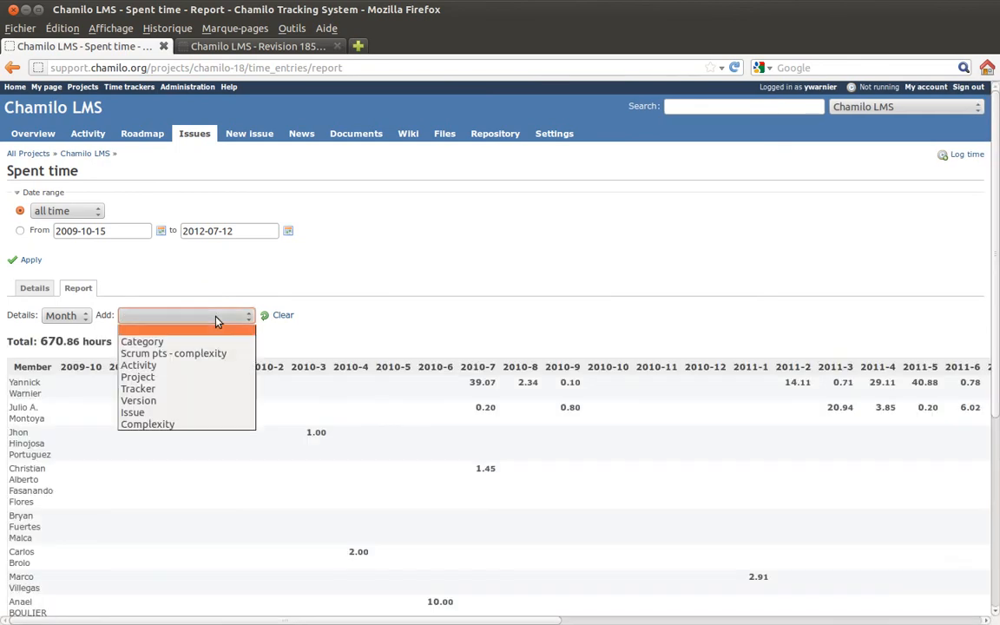
pyautogui.click(185, 389)
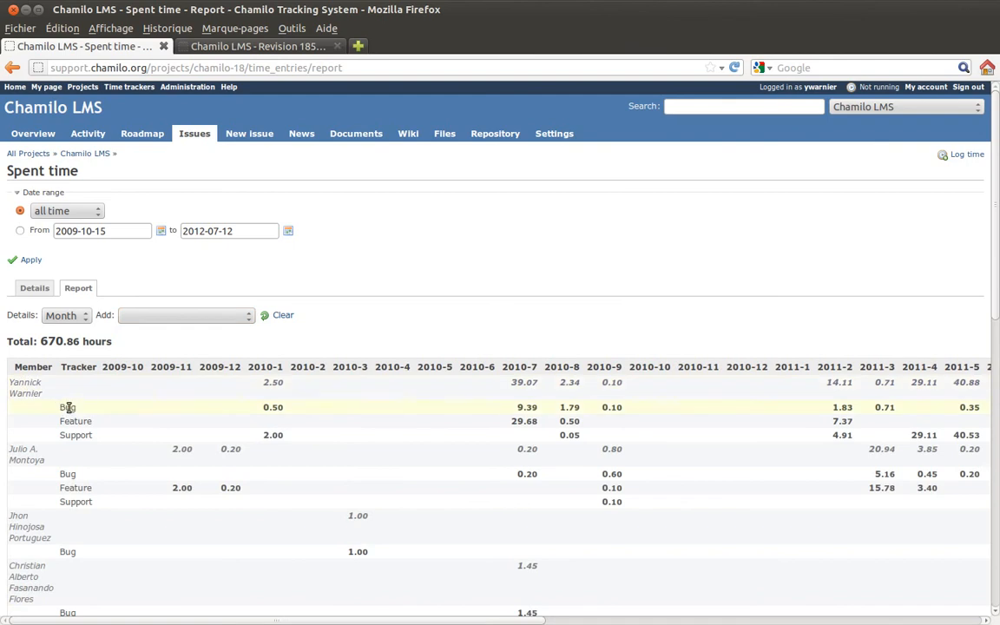
pyautogui.moveTo(63, 406); pyautogui.dragTo(104, 437)
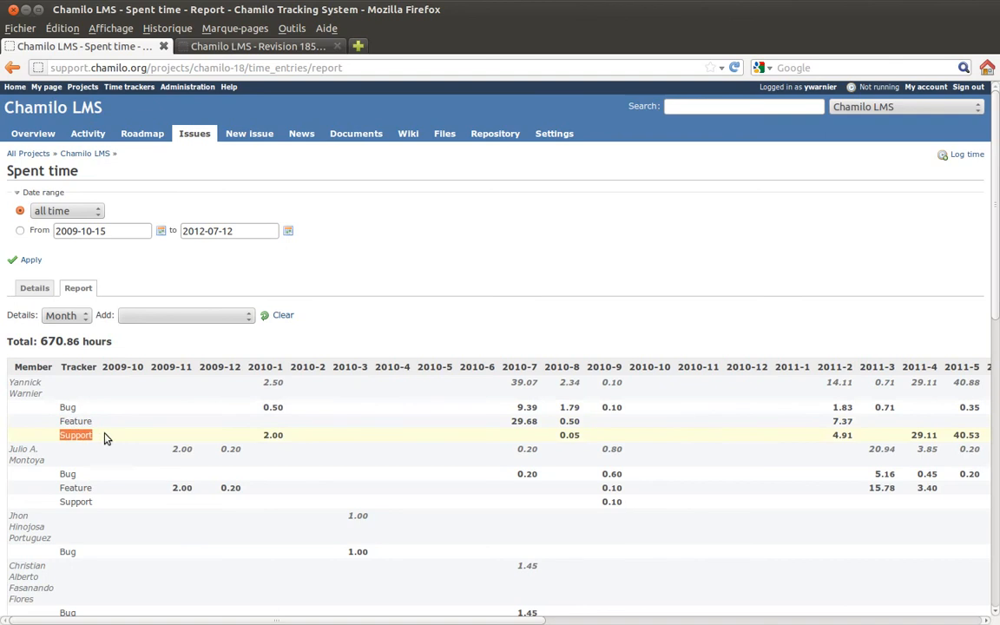
pyautogui.moveTo(223, 620); pyautogui.dragTo(666, 621)
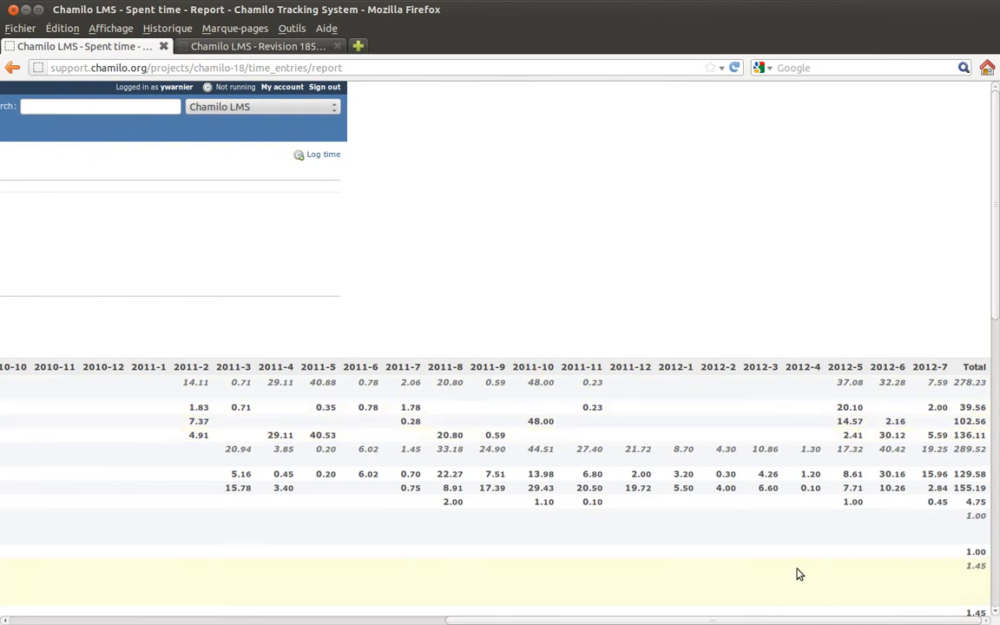
pyautogui.moveTo(502, 620); pyautogui.dragTo(34, 612)
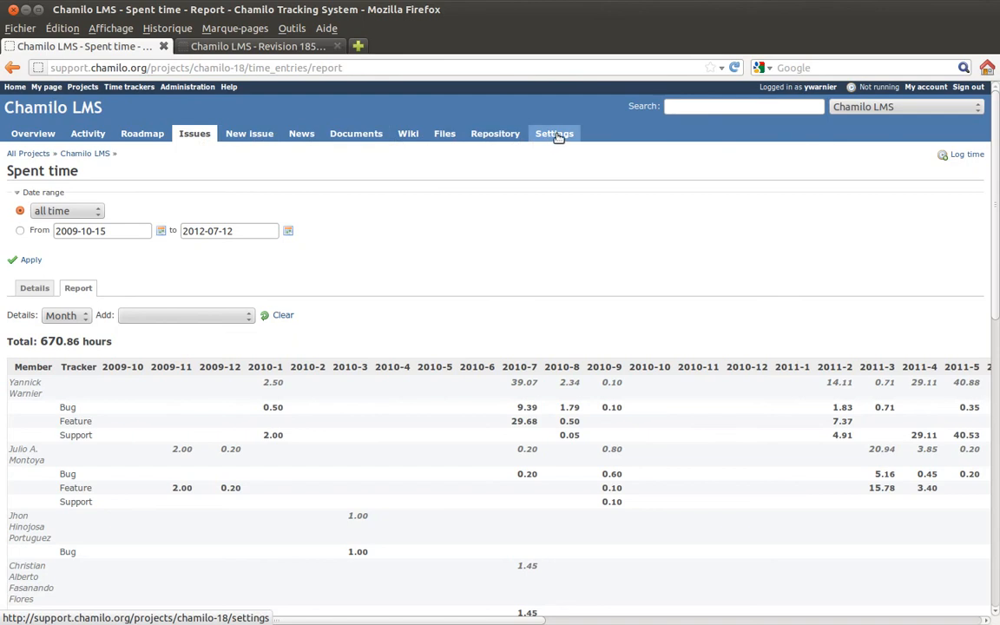
# Step: View the project's source code repository and the repository configuration in the project settings
pyautogui.click(514, 136)
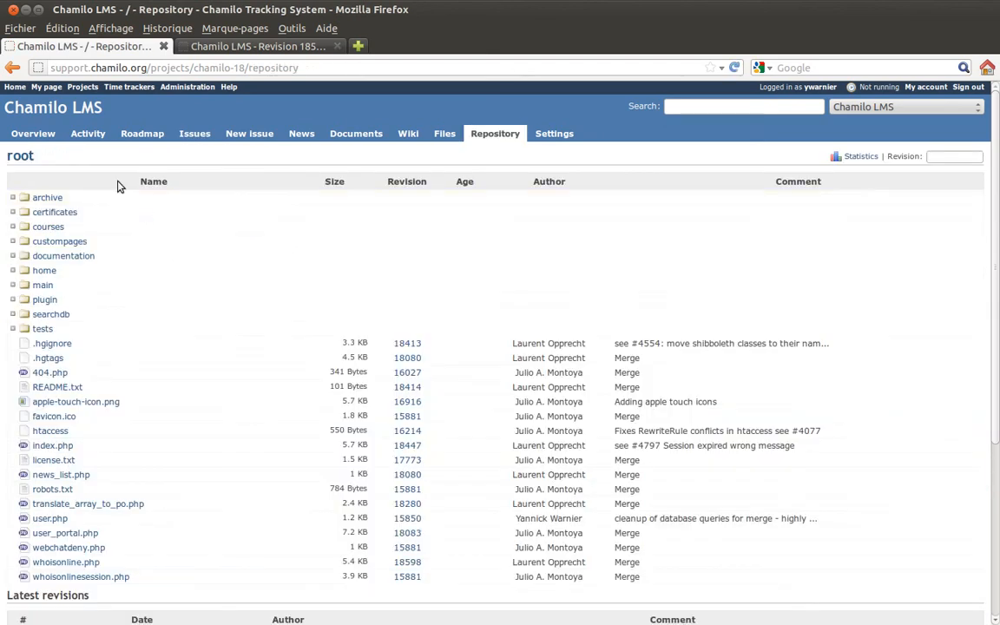
pyautogui.click(553, 135)
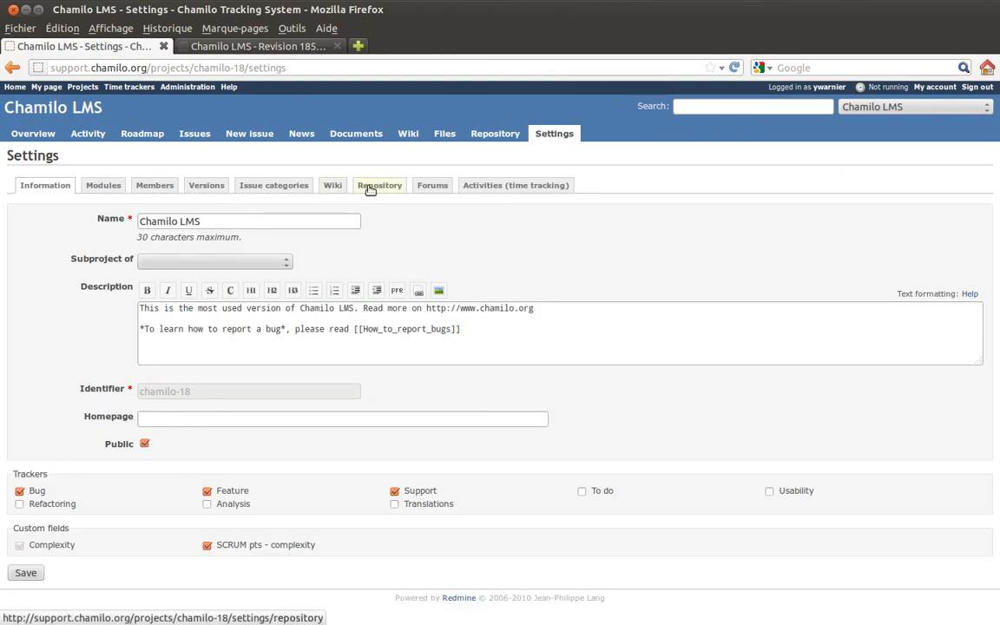
pyautogui.click(378, 186)
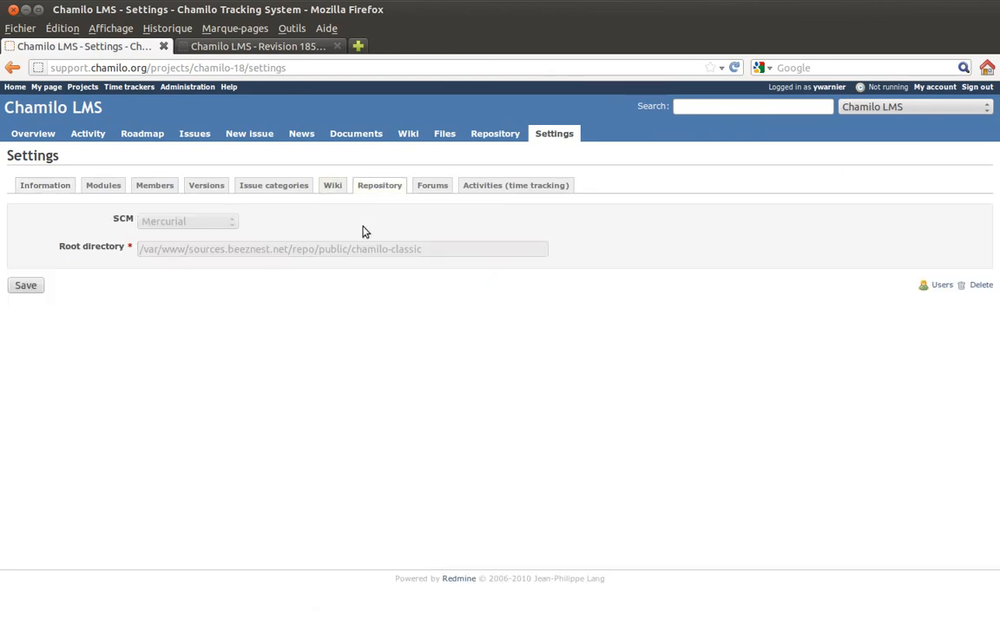
# Step: Return to the repository, open the revision history of index.php and examine the newest revision's date and author
pyautogui.click(483, 137)
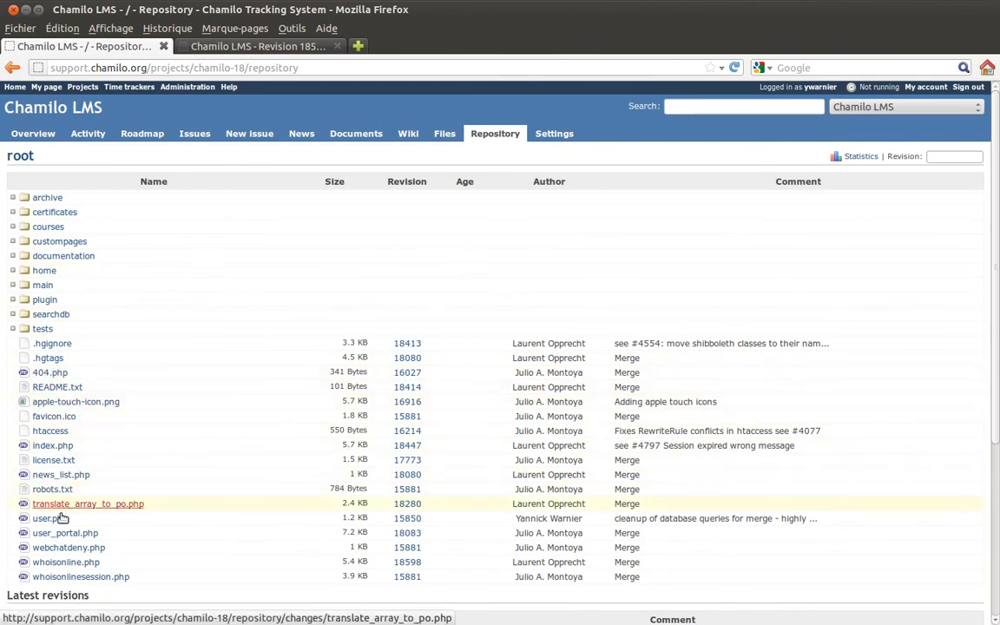
pyautogui.click(42, 448)
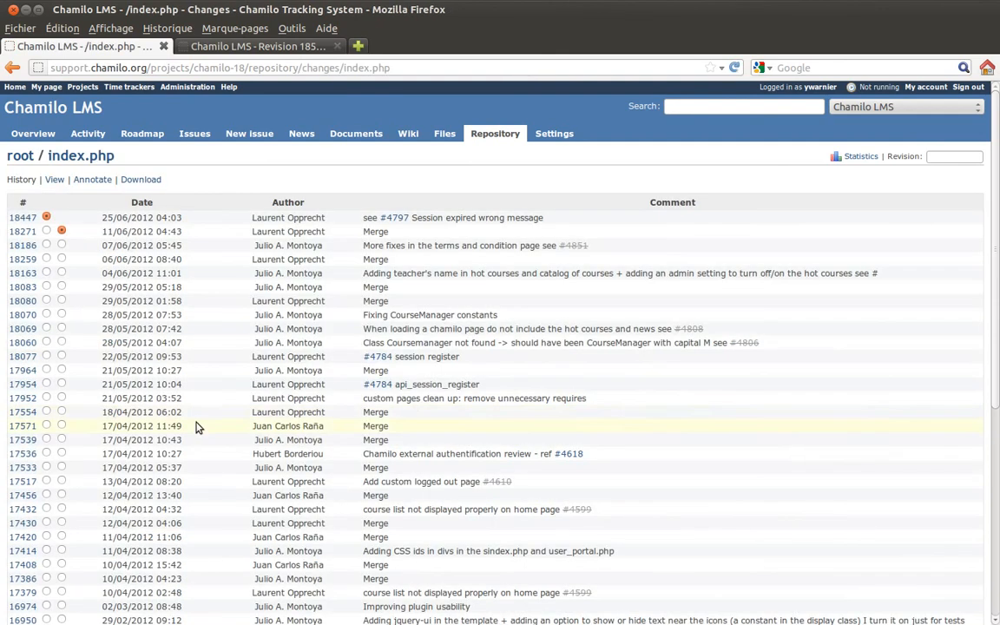
pyautogui.doubleClick(120, 218)
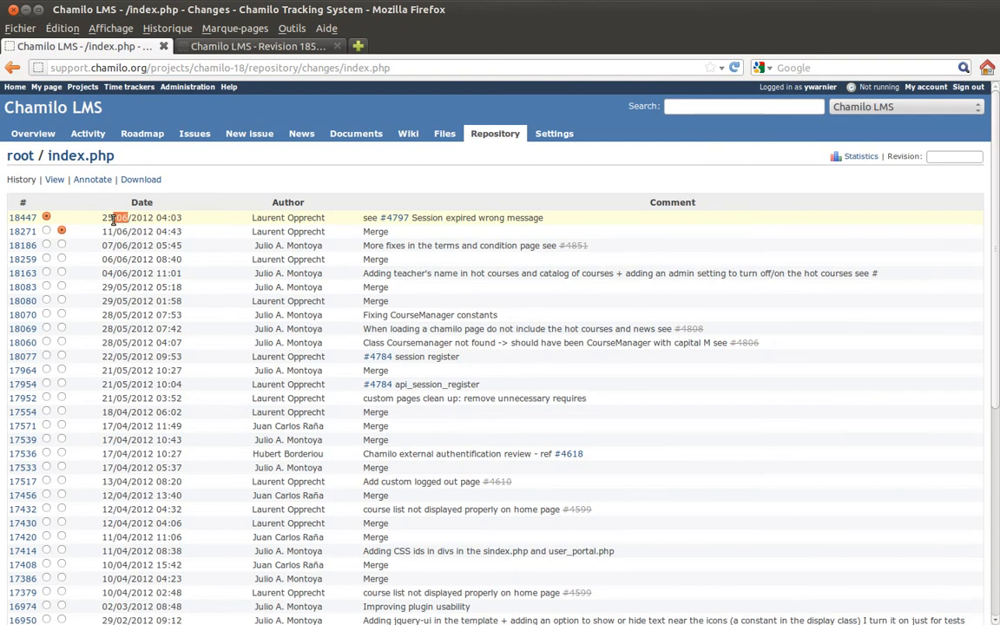
pyautogui.tripleClick(252, 220)
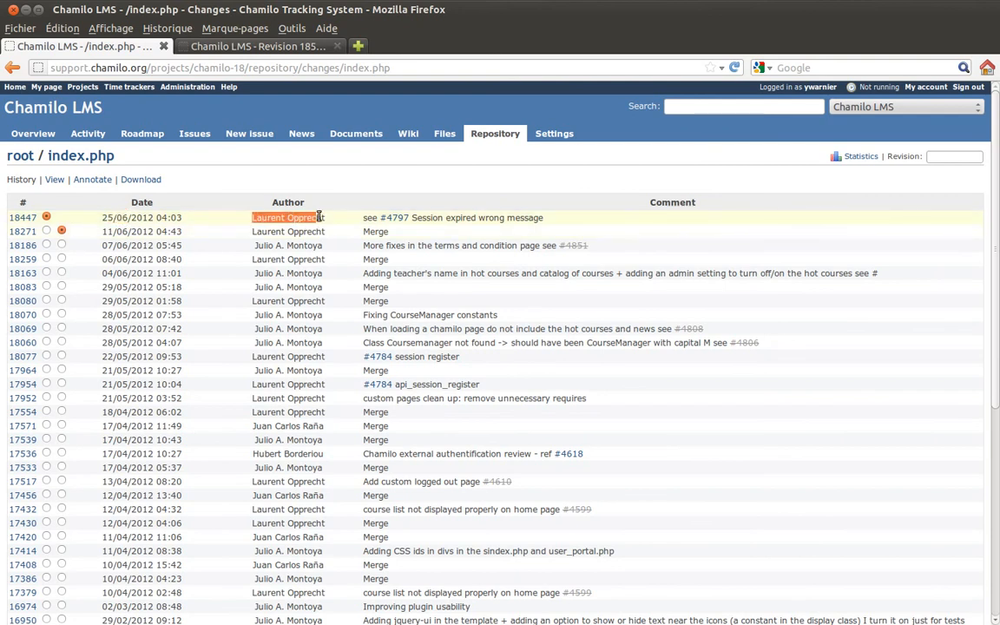
# Step: Compare revision 18447 of index.php with revision 18080 and review the inline code differences
pyautogui.click(62, 300)
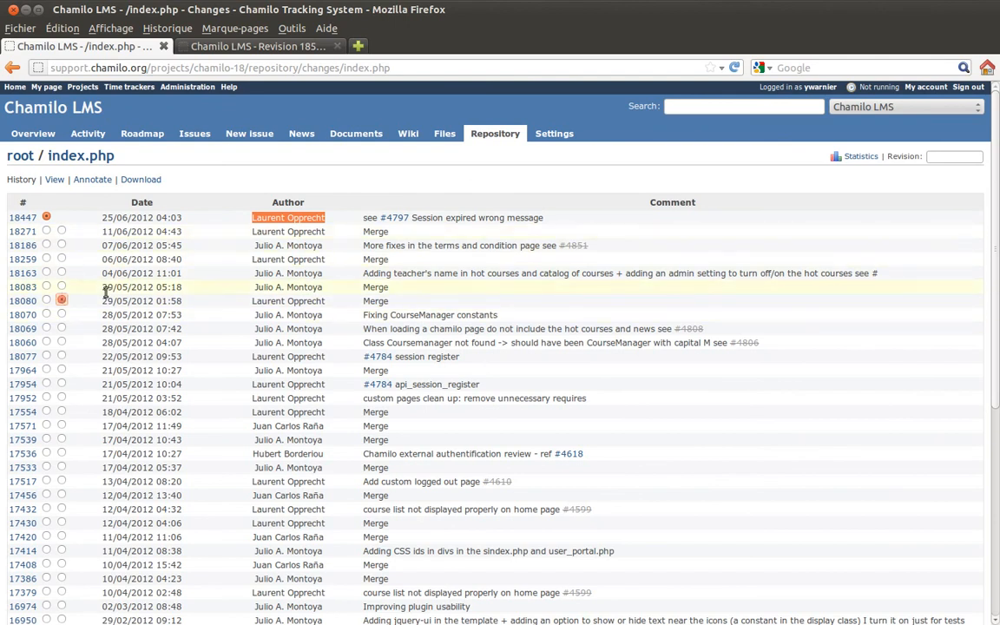
pyautogui.moveTo(100, 305); pyautogui.dragTo(127, 301)
pyautogui.moveTo(101, 217); pyautogui.dragTo(130, 219)
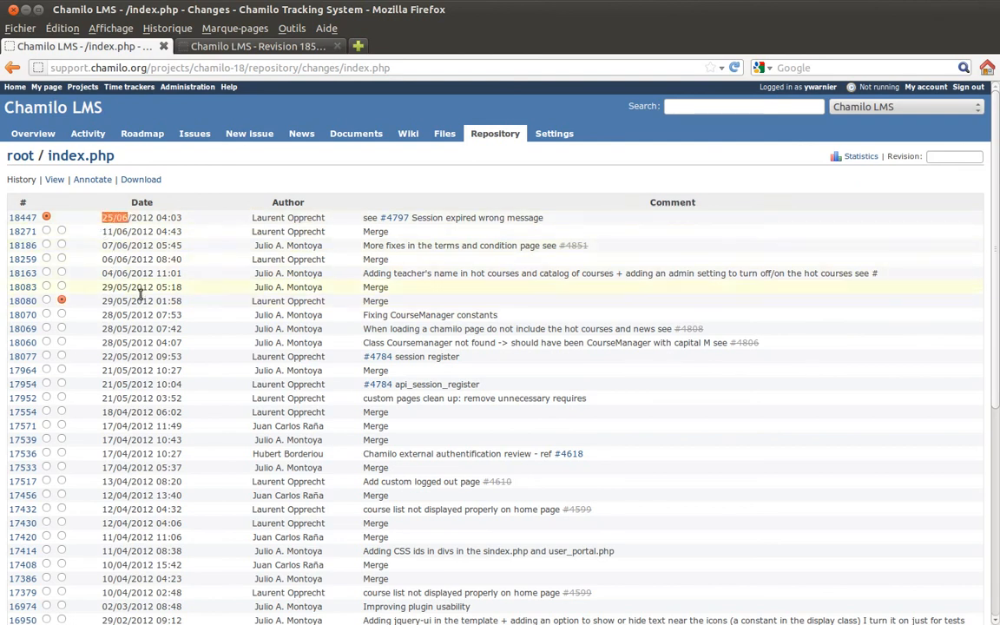
pyautogui.scroll(-6, 195, 326)
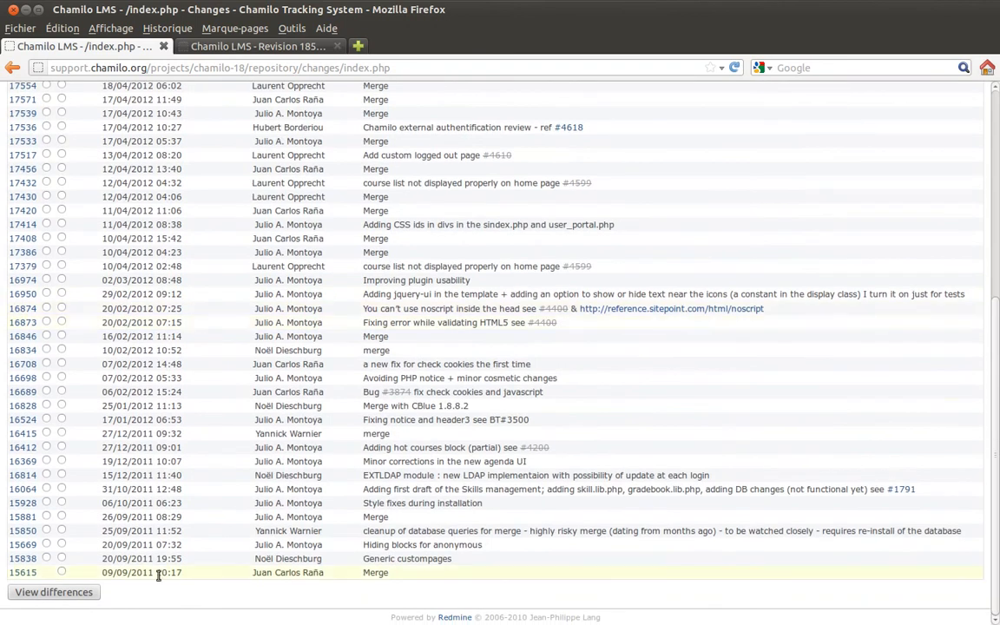
pyautogui.click(63, 592)
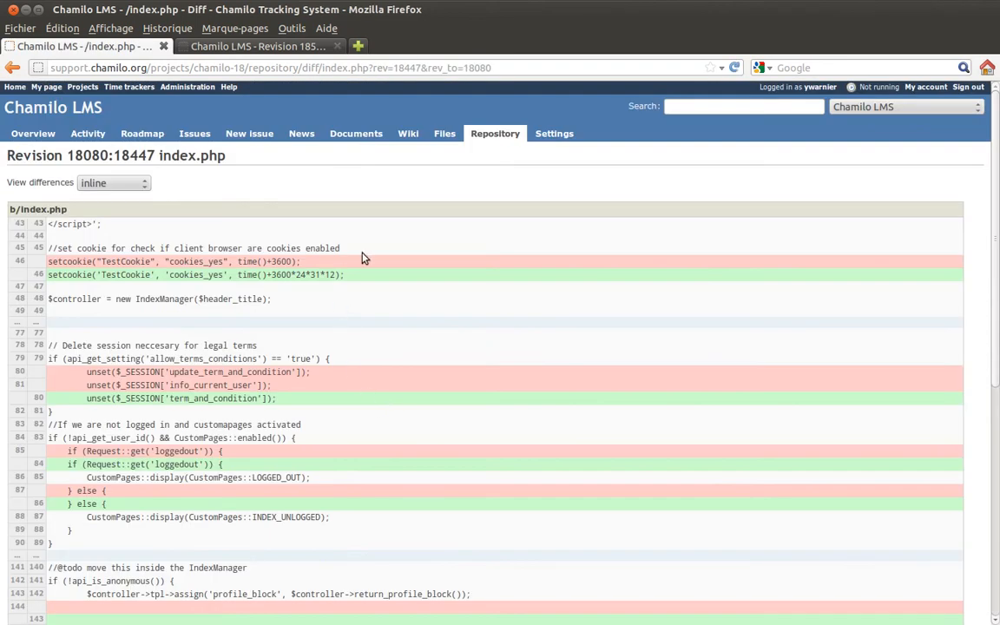
pyautogui.scroll(-2, 373, 258)
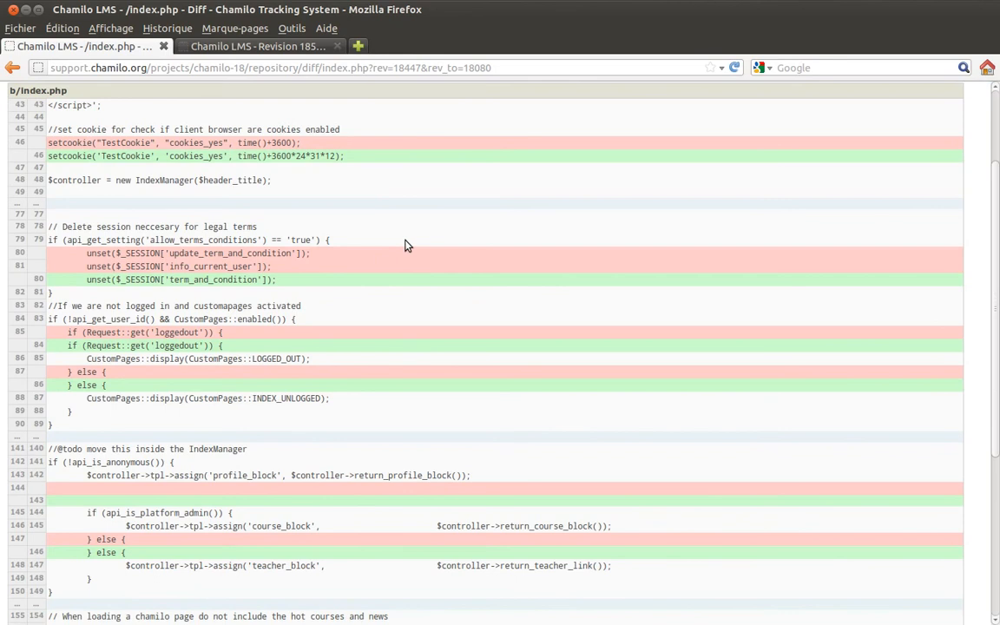
pyautogui.scroll(-5, 404, 245)
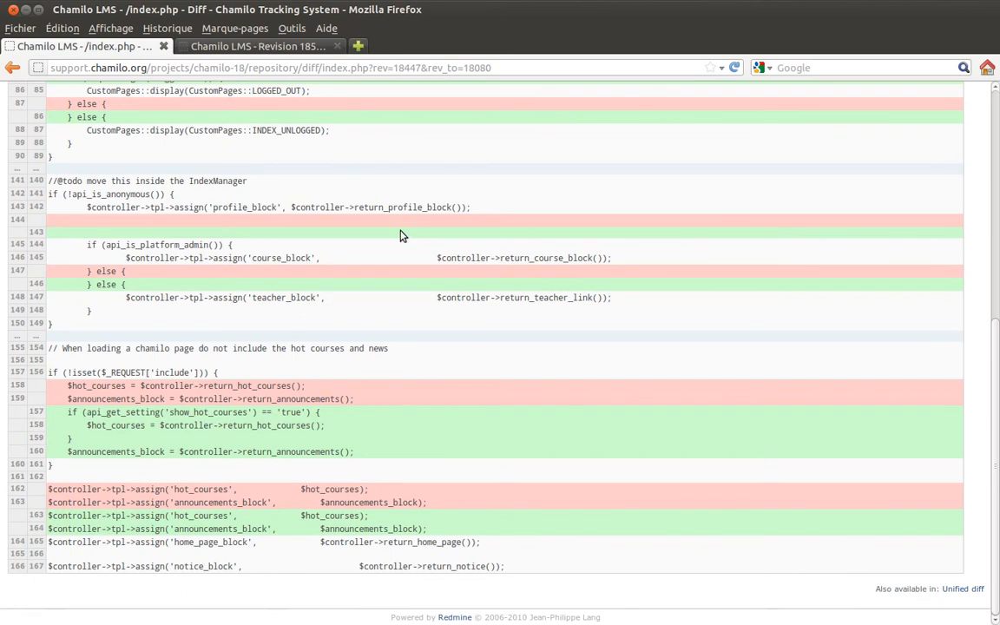
pyautogui.scroll(7, 253, 214)
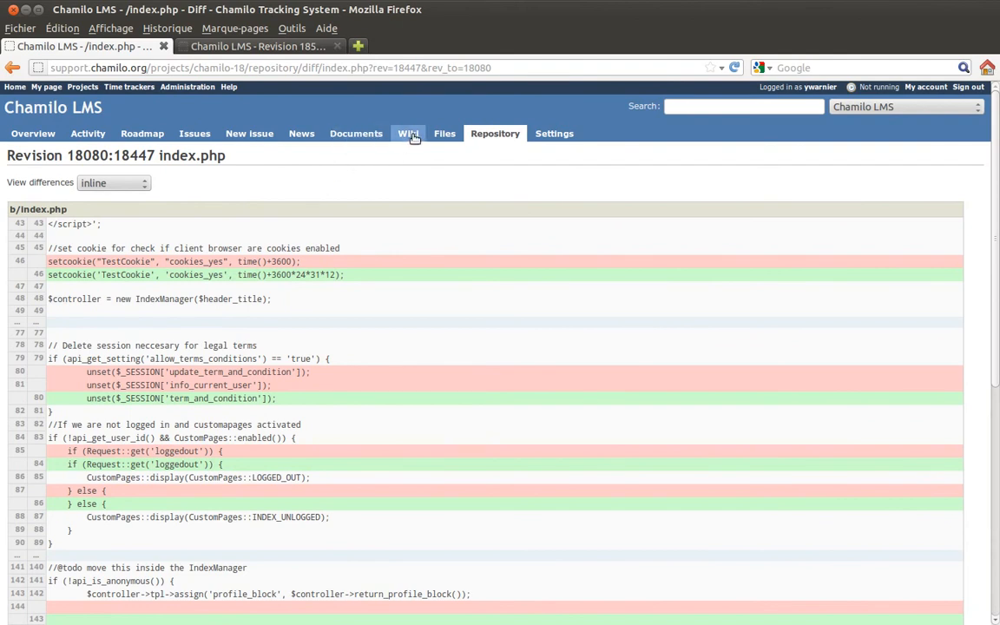
# Step: Visit the tracker's administration overview and the personal My page
pyautogui.click(190, 88)
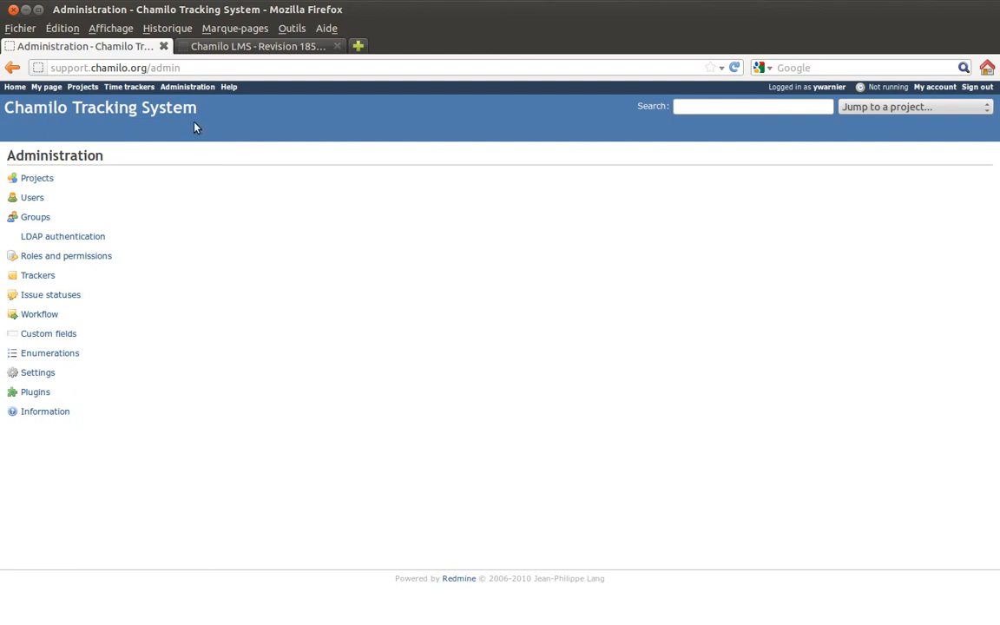
pyautogui.click(45, 86)
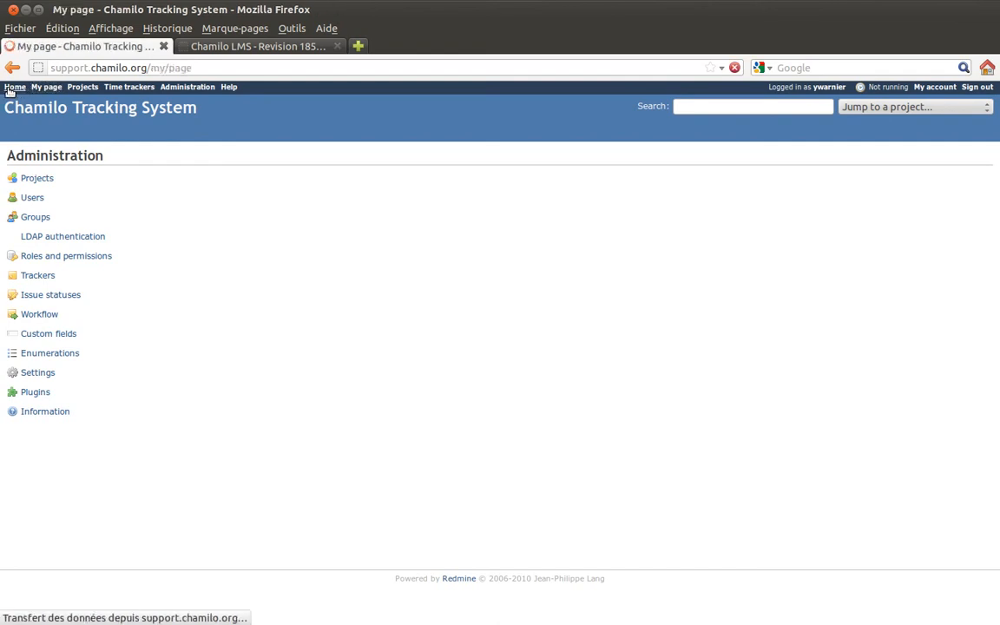